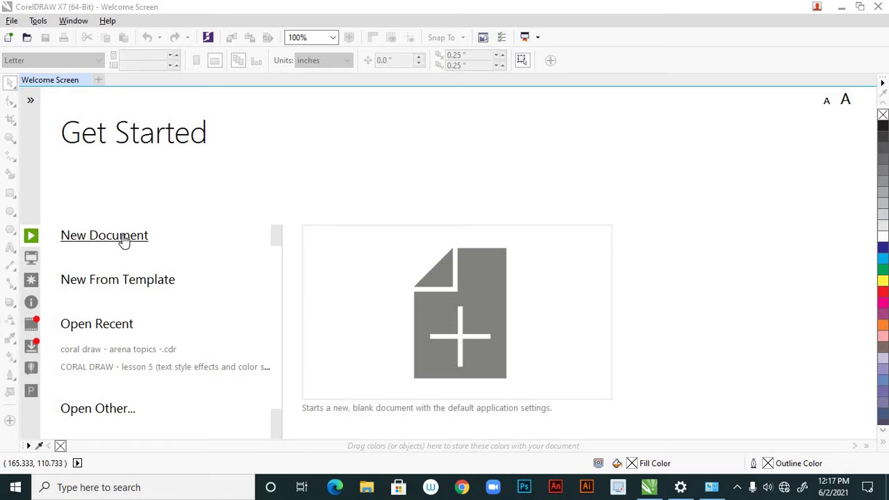
Create a new document in inches, 3.5 wide by 2 high, named 'business card'
left_click(123, 239)
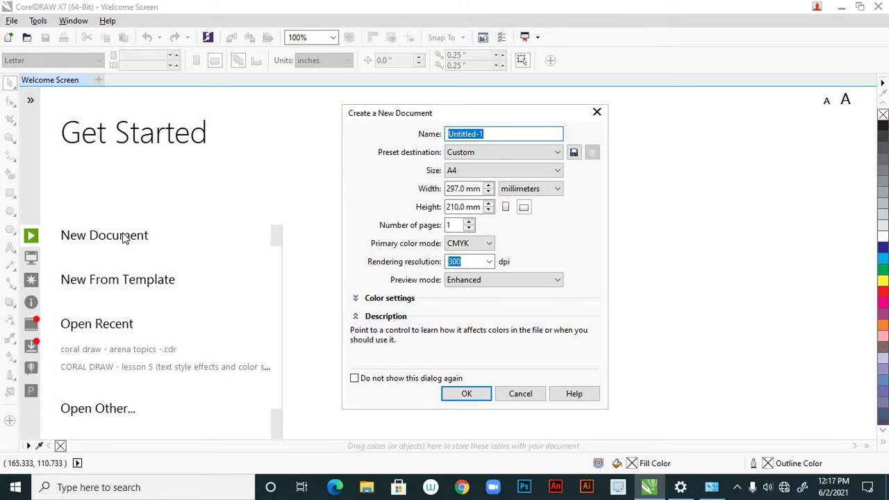
left_click_drag(487, 117, 461, 209)
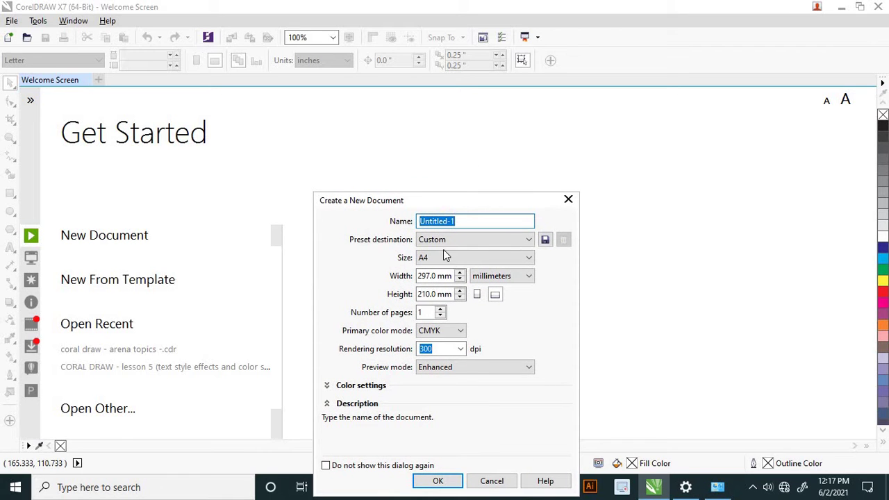
left_click(531, 278)
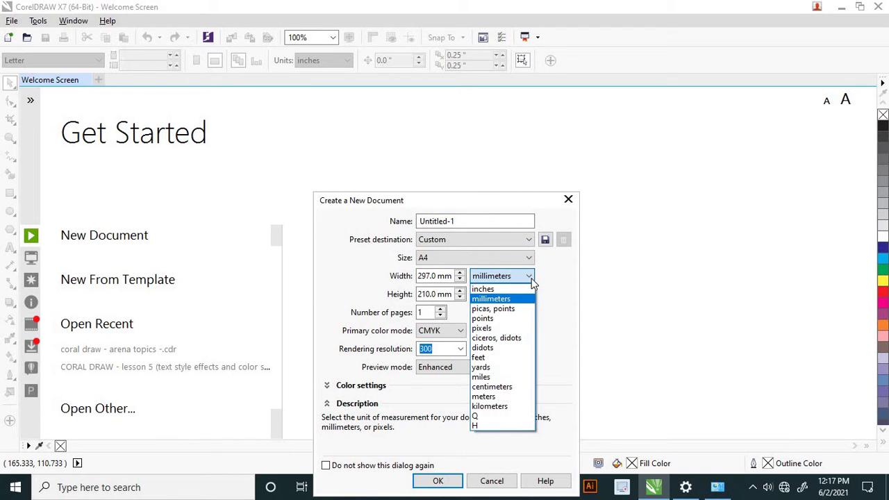
left_click(503, 289)
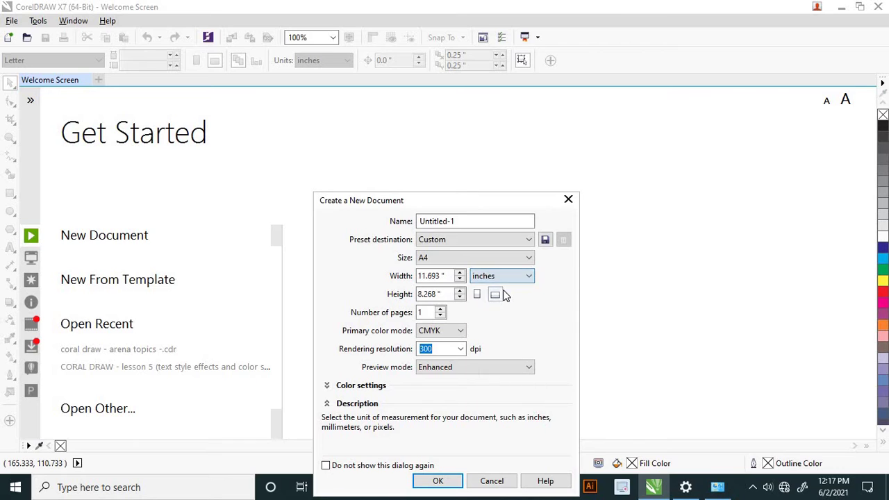
left_click_drag(448, 276, 403, 281)
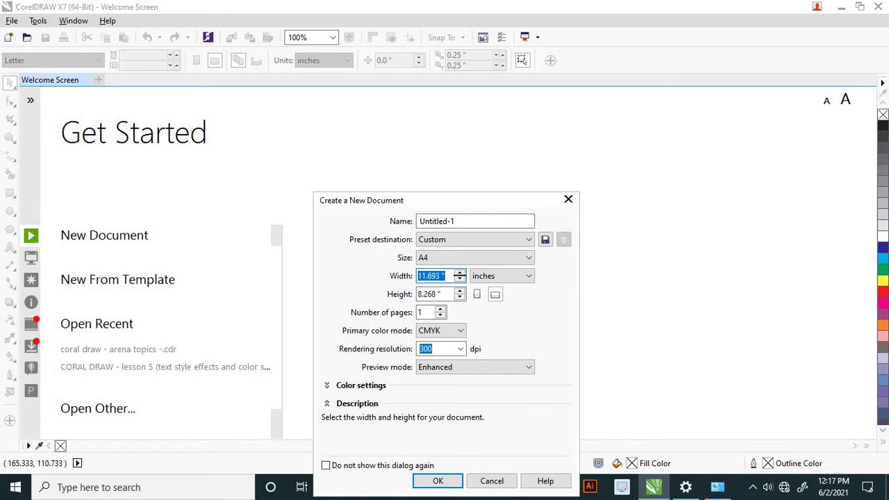
type("3.5")
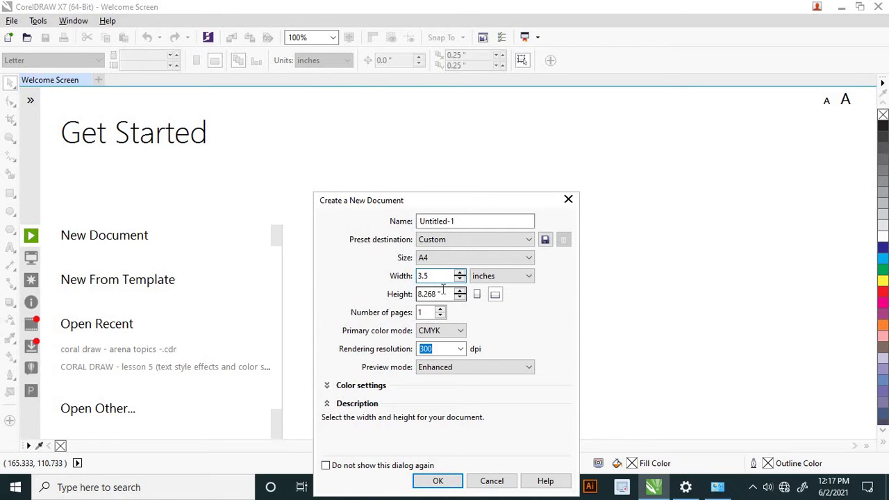
left_click_drag(443, 293, 407, 295)
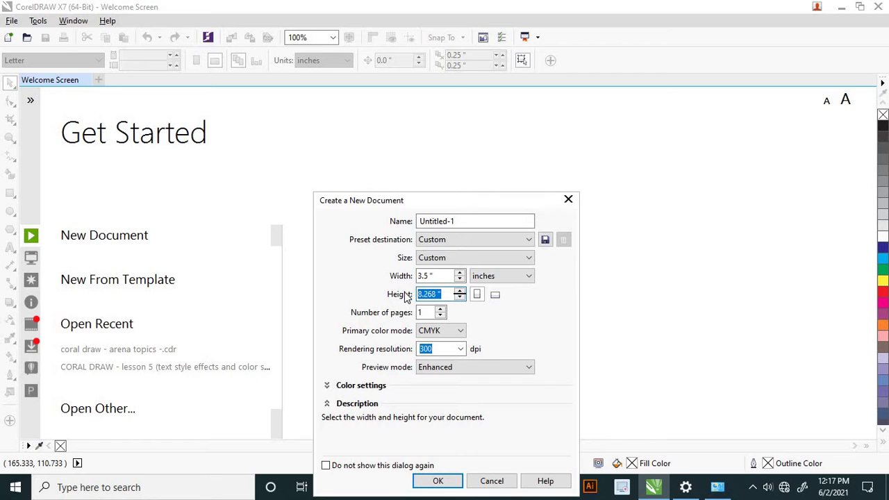
type("2")
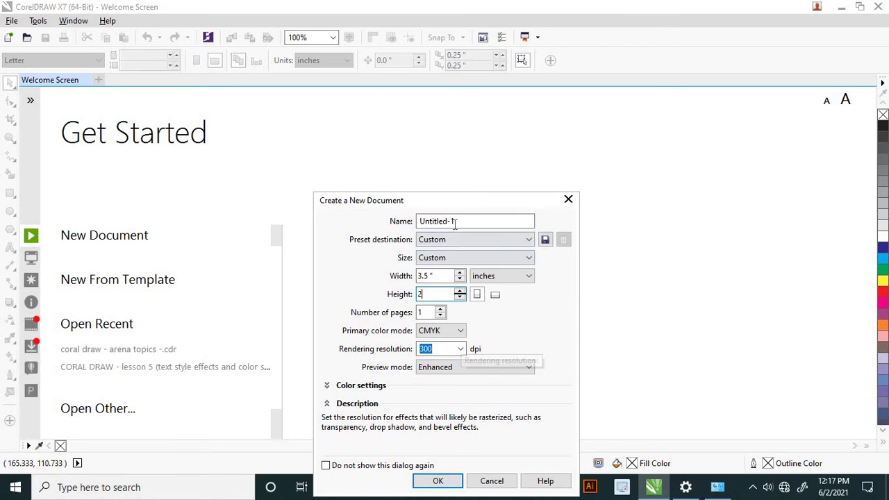
left_click_drag(455, 220, 411, 220)
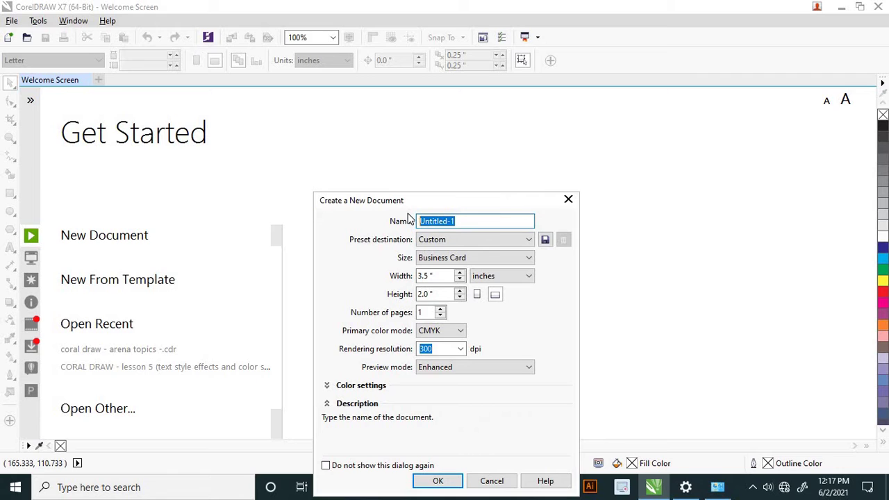
type("b")
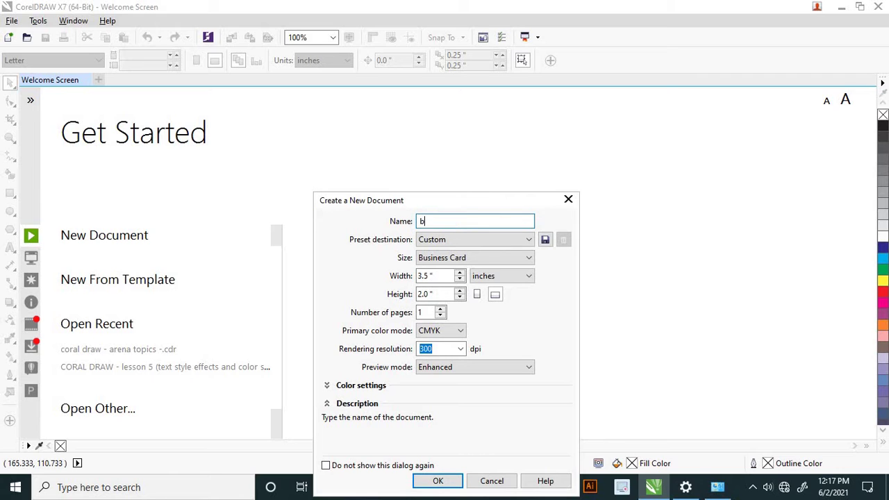
type("usiness card")
left_click(440, 481)
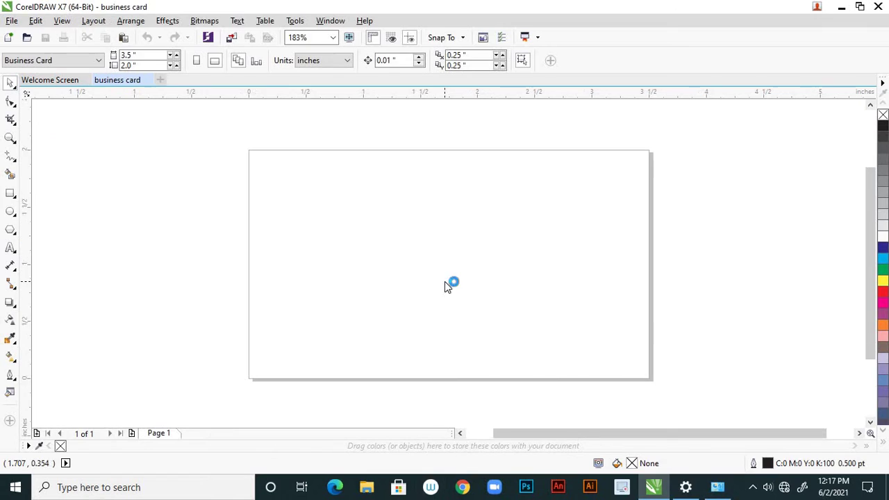
scroll(445, 276, "down", 1)
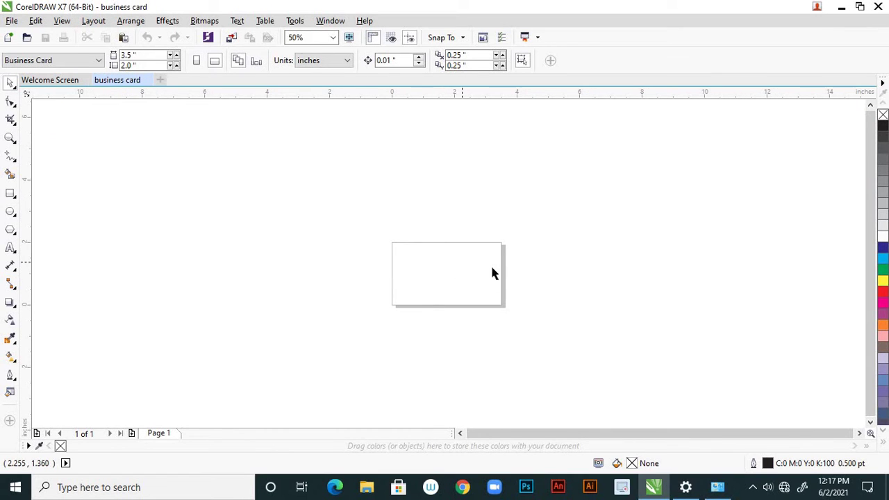
scroll(518, 272, "up", 1)
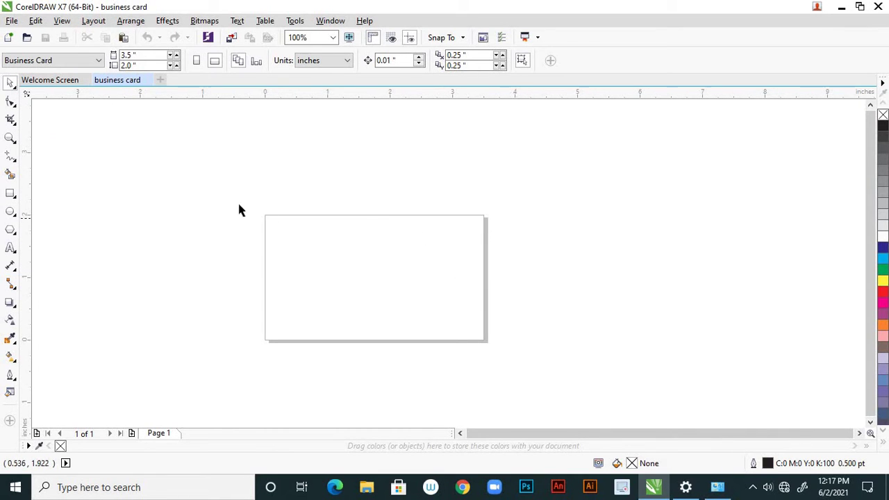
scroll(271, 216, "up", 2)
scroll(271, 204, "down", 2)
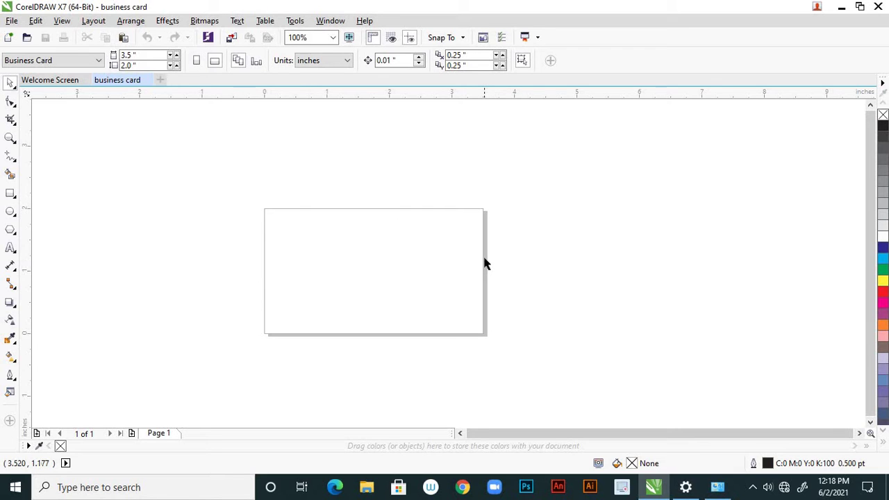
Open the program options and close them without changing anything
left_click(295, 22)
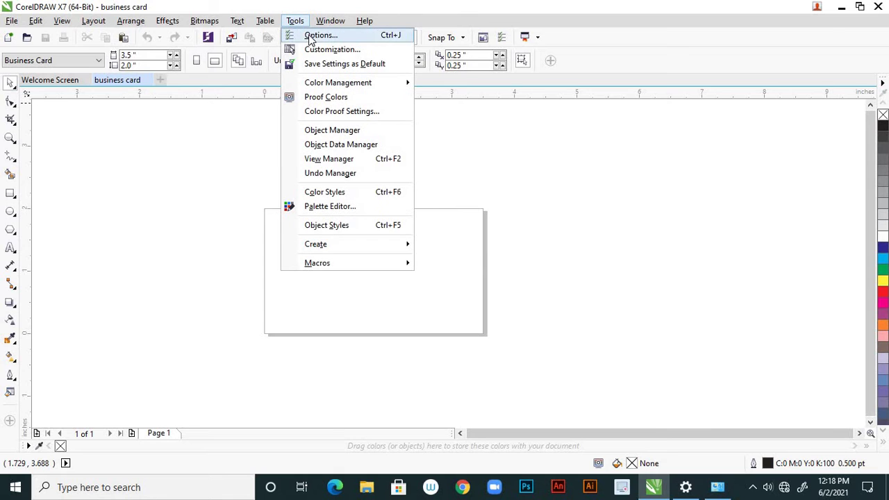
key("Escape")
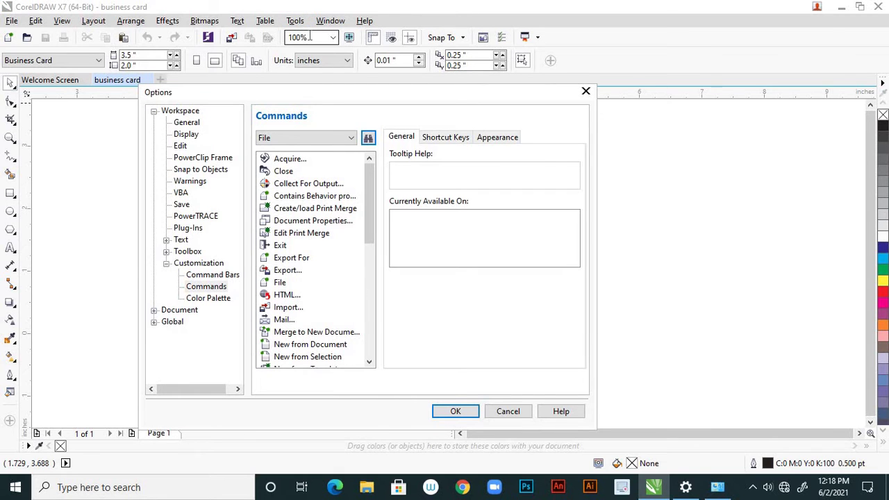
left_click(510, 409)
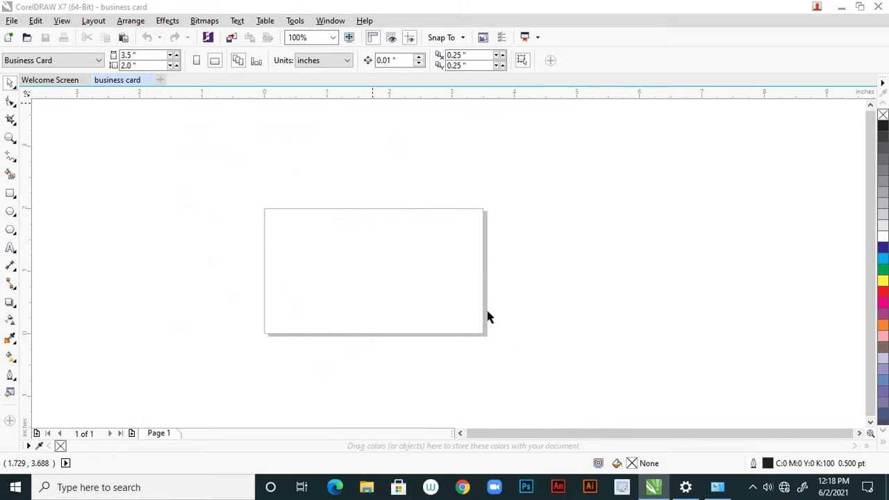
scroll(486, 309, "up", 1)
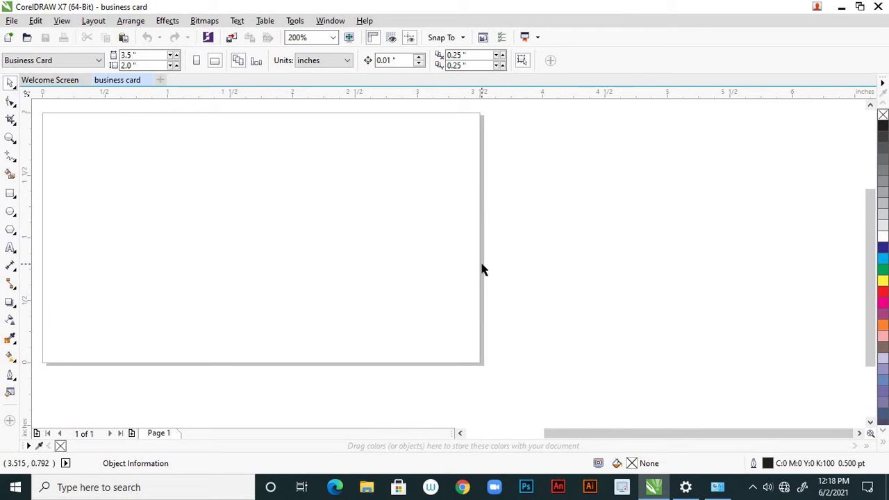
In the Page Size settings, turn on Show bleed area and set the bleed to 0.2
double_click(484, 270)
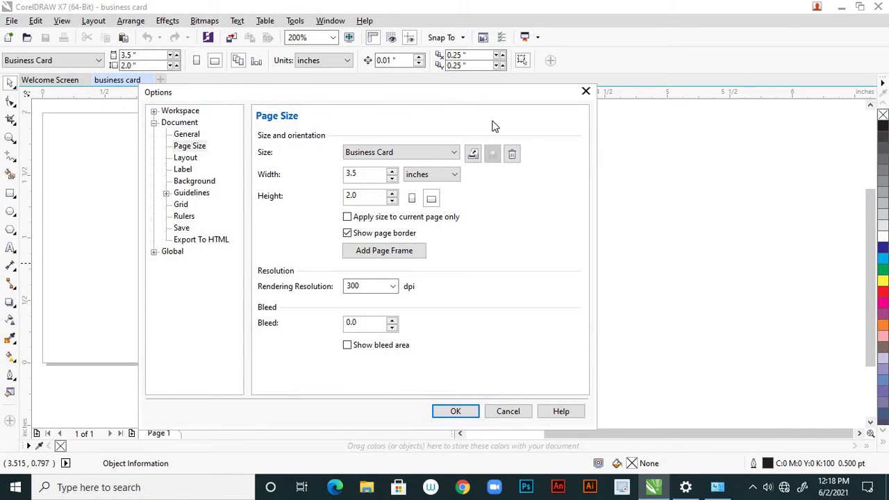
left_click_drag(471, 104, 555, 143)
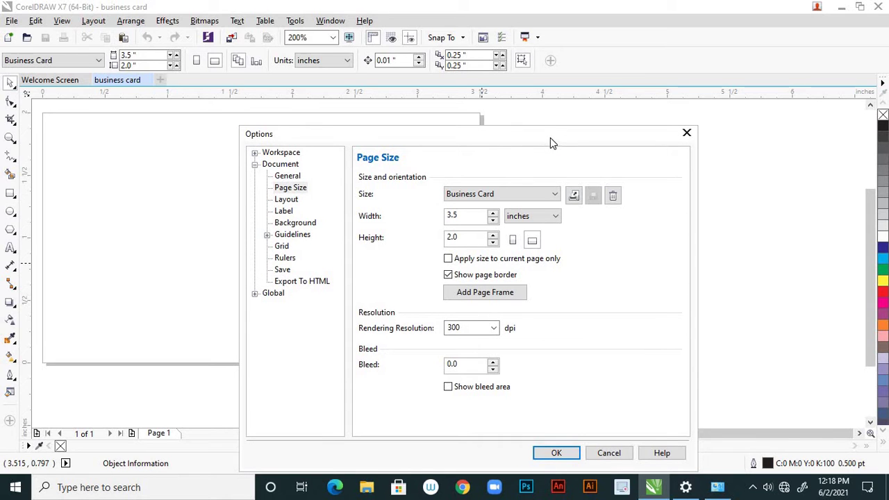
left_click_drag(551, 138, 539, 154)
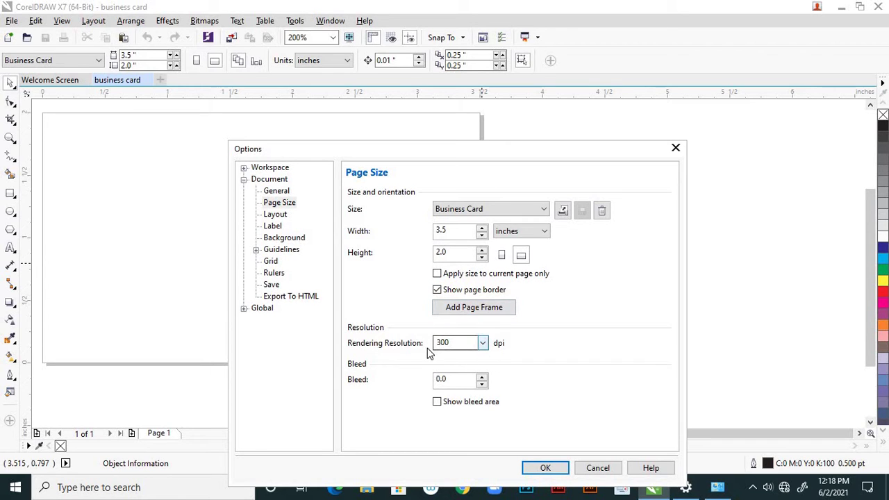
left_click_drag(495, 149, 488, 108)
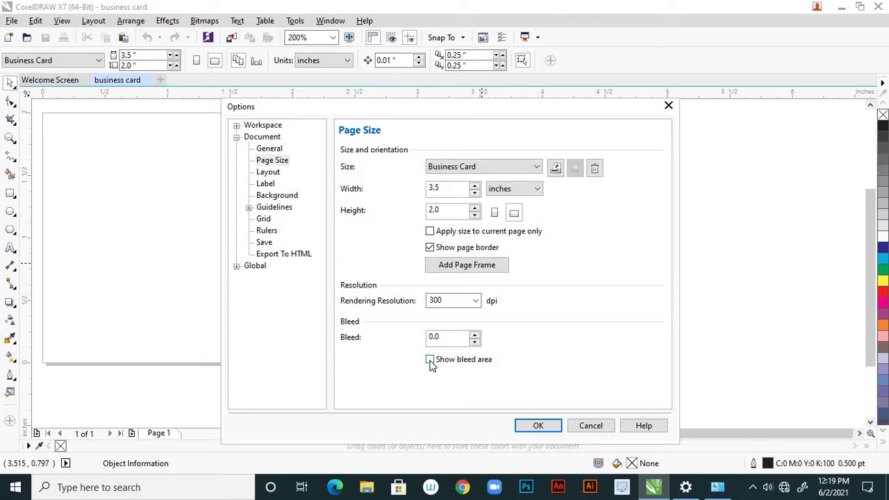
left_click(430, 360)
type("22")
key("BackSpace")
Apply the 0.2 inch bleed settings and check the page
left_click(536, 426)
scroll(539, 328, "down", 3)
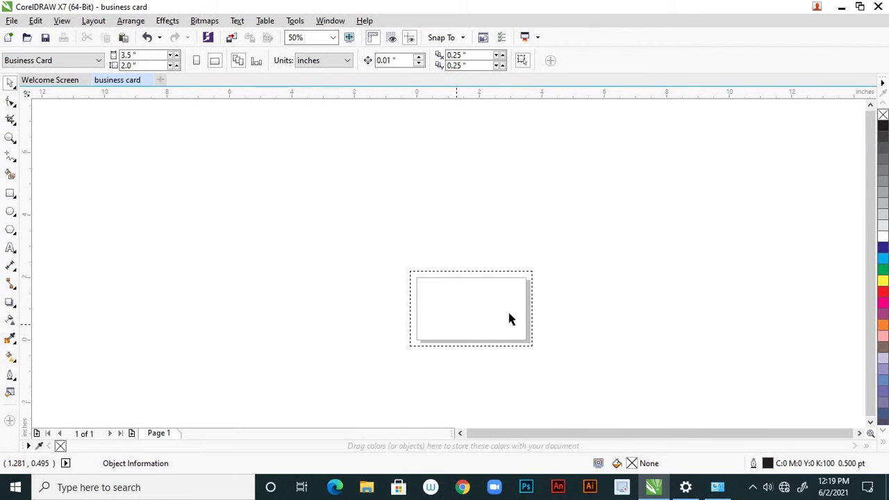
scroll(532, 316, "up", 3)
scroll(532, 234, "down", 2)
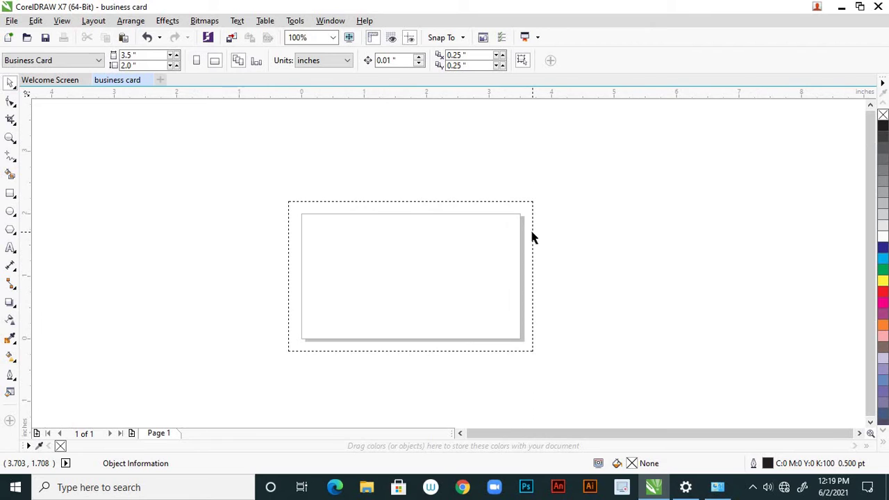
scroll(313, 239, "up", 2)
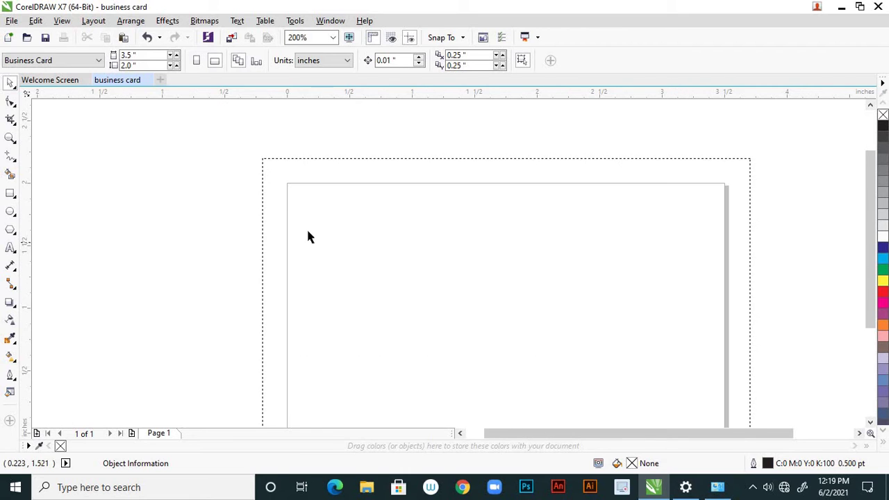
scroll(294, 202, "down", 1)
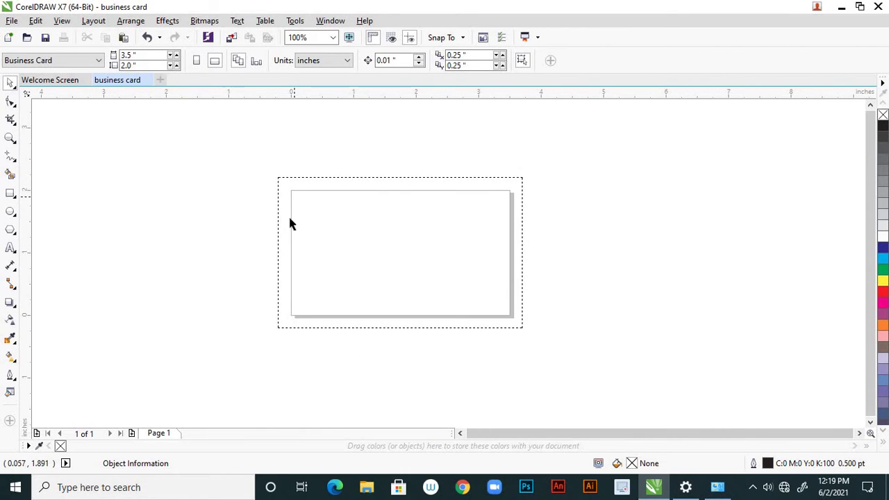
Place a vertical guideline and a horizontal guideline at the card's bottom margin (Y 0.094")
left_click_drag(26, 219, 500, 323)
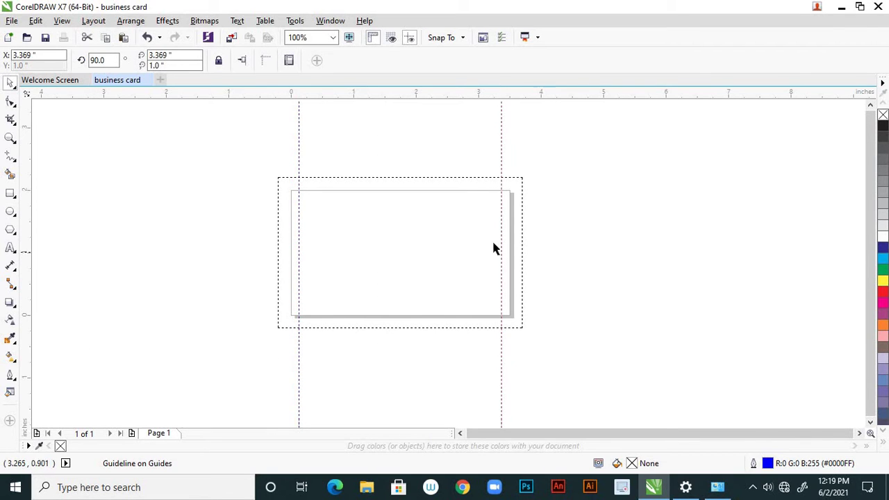
scroll(491, 238, "up", 1)
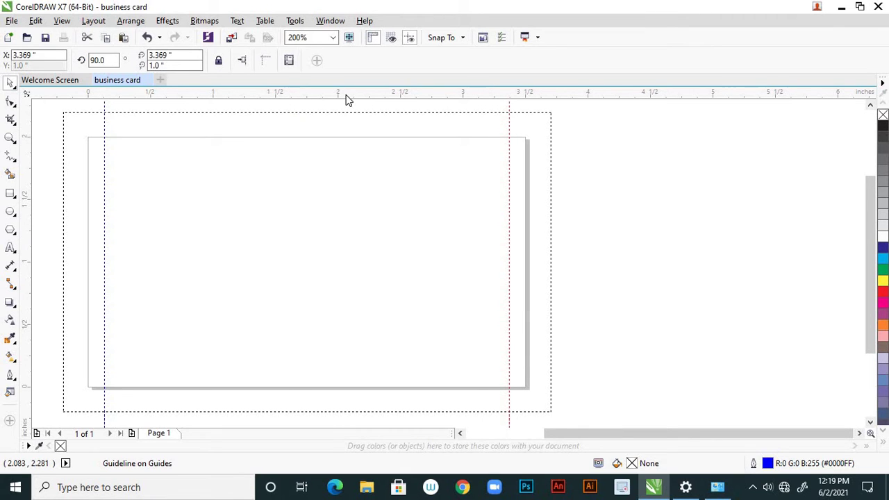
left_click_drag(347, 97, 351, 153)
key("Escape")
left_click(356, 153)
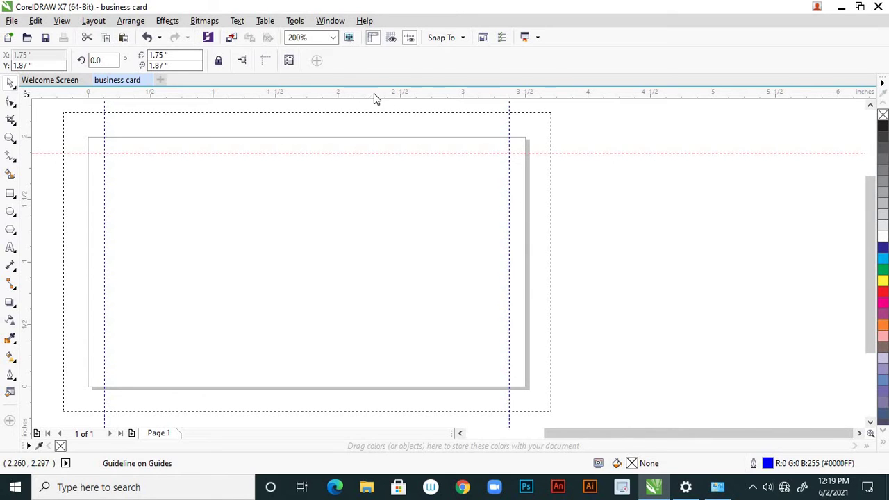
left_click_drag(377, 231, 406, 376)
Zoom in and out to check the guideline placement around the card
scroll(450, 272, "down", 2)
scroll(391, 254, "up", 1)
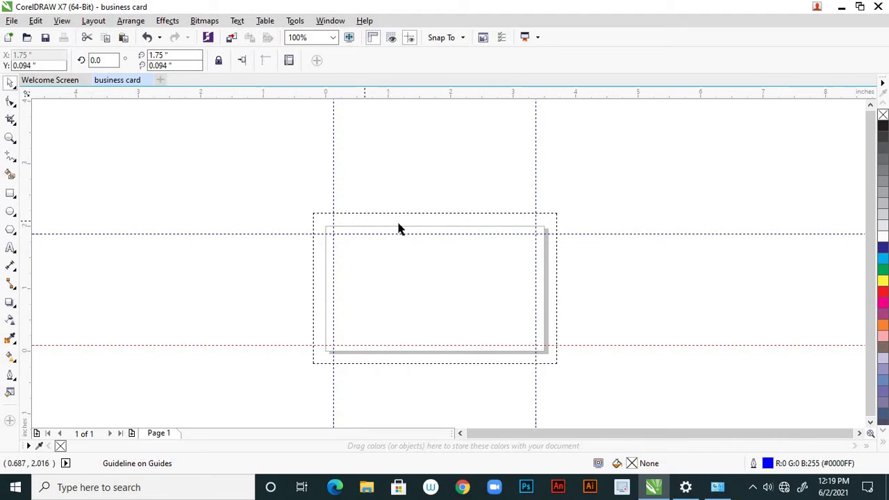
scroll(338, 247, "up", 2)
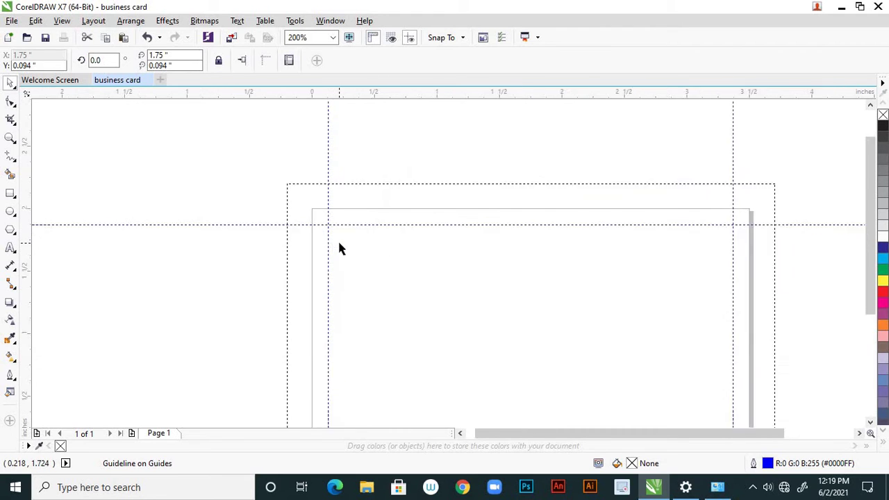
scroll(314, 242, "down", 2)
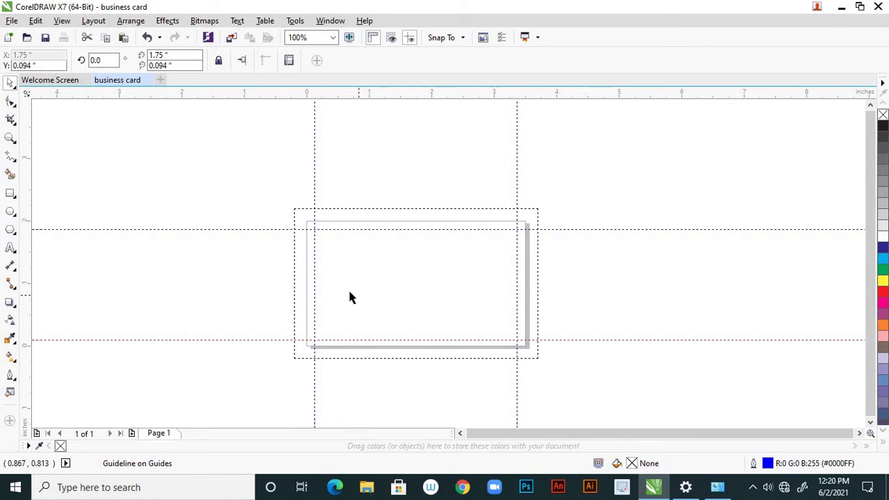
scroll(349, 298, "up", 1)
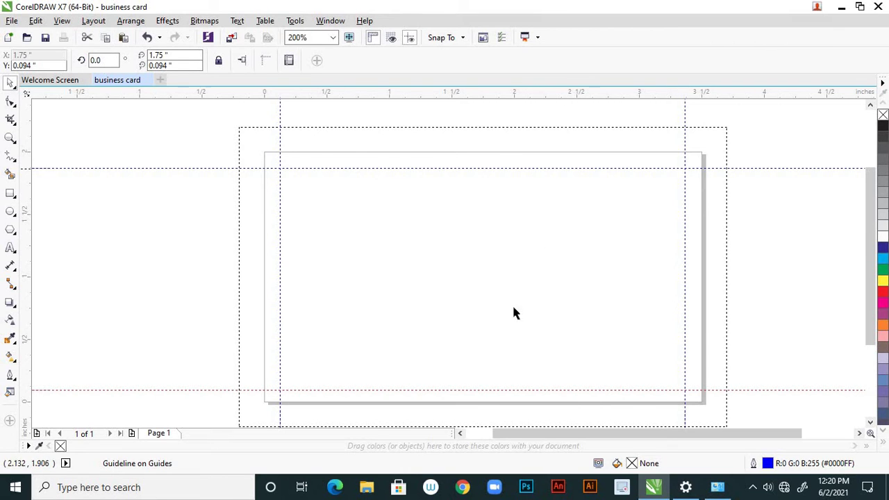
scroll(514, 312, "down", 2)
scroll(597, 291, "up", 2)
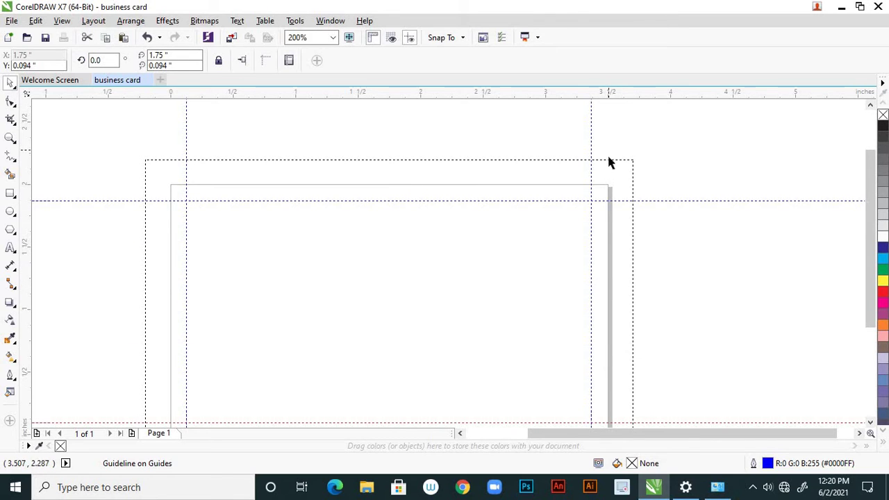
scroll(610, 192, "down", 2)
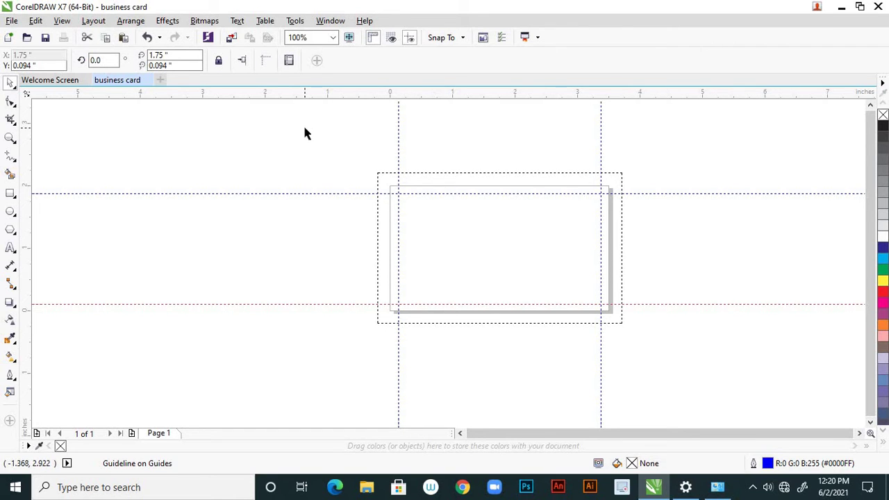
Lock the left vertical guideline with Lock Object
left_click_drag(304, 132, 717, 414)
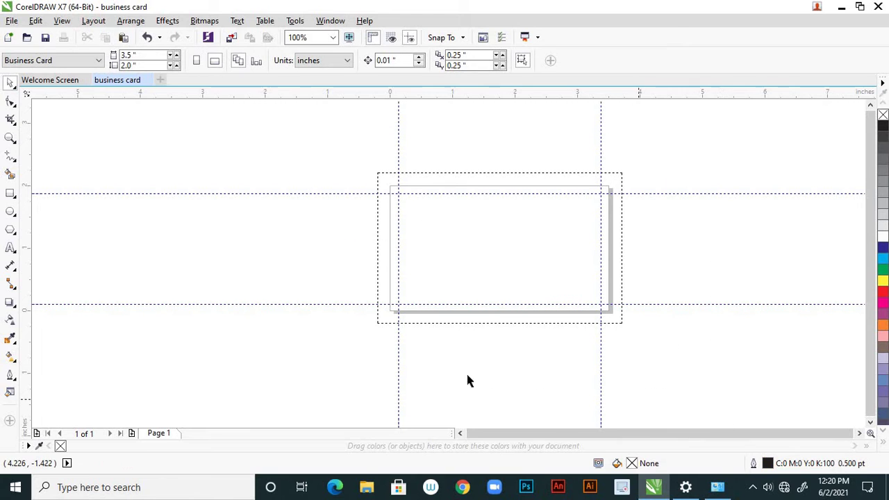
left_click(399, 362)
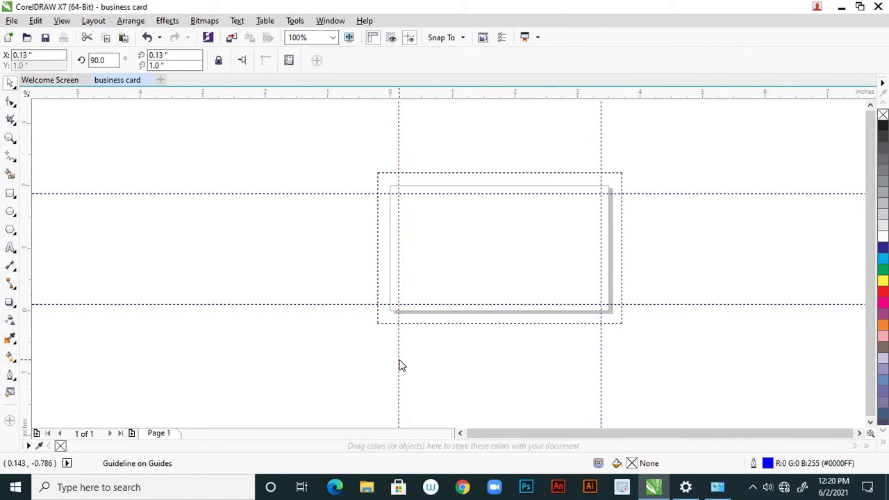
right_click(400, 365)
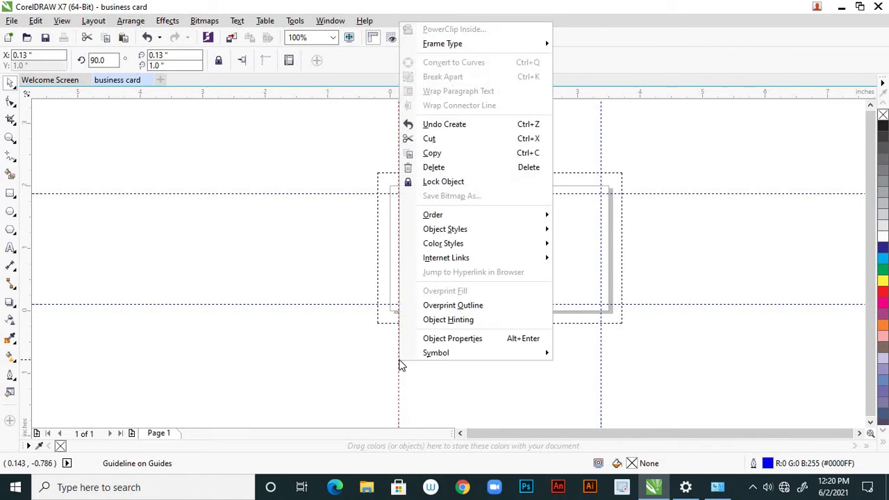
left_click(439, 183)
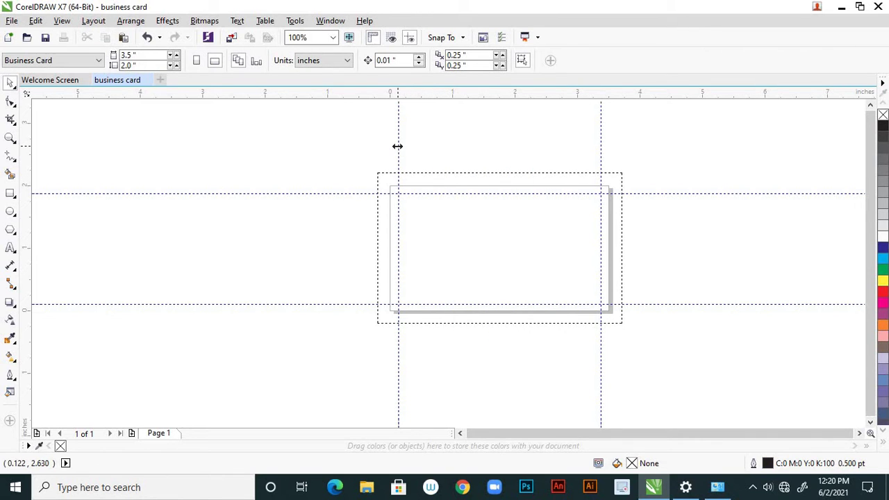
left_click(397, 146)
left_click(406, 177)
Confirm the left guideline is locked via its context menu, without unlocking it
left_click(359, 304)
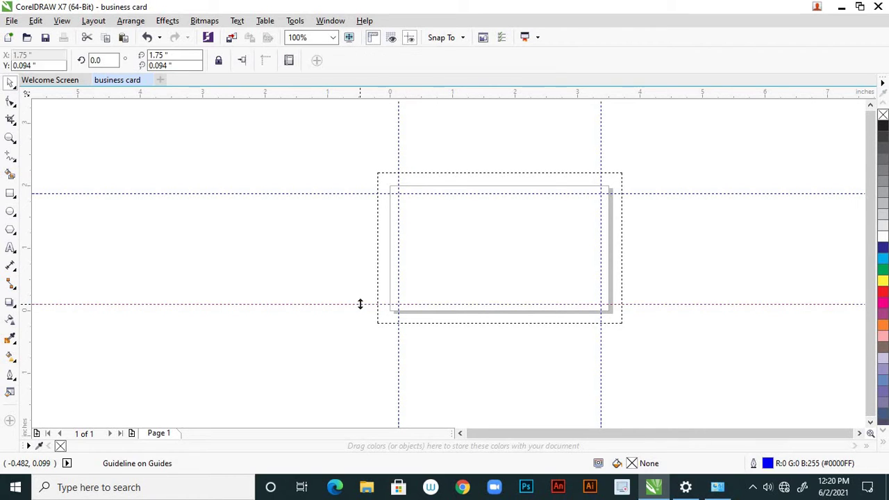
left_click(389, 282)
left_click(399, 282)
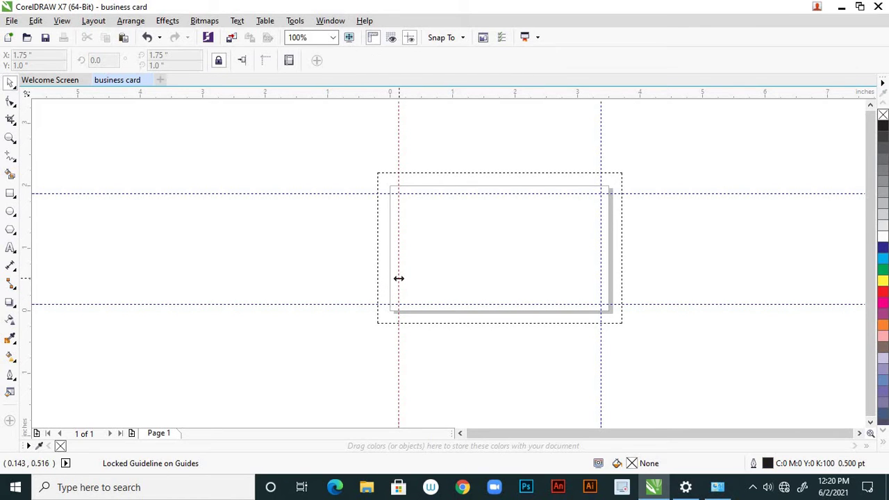
right_click(398, 280)
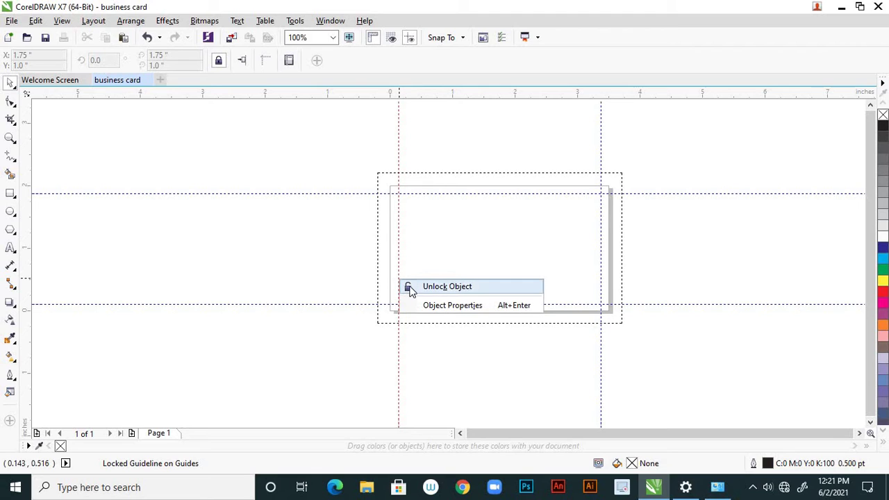
left_click(421, 388)
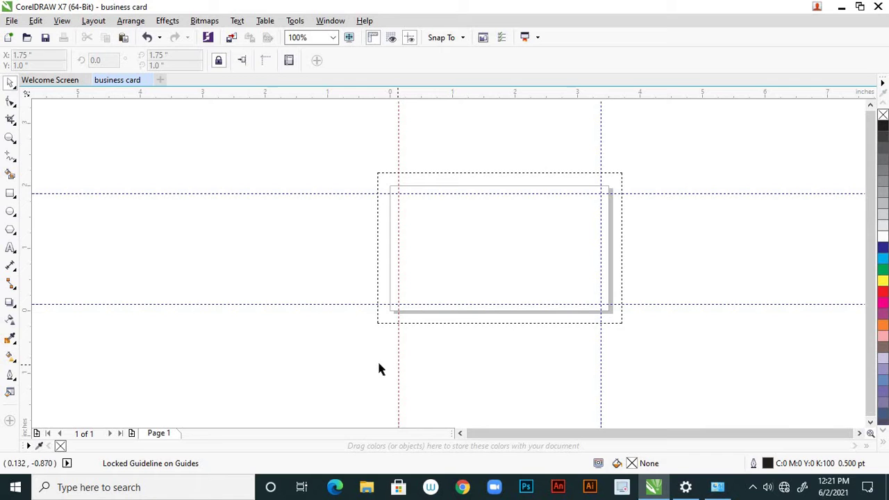
left_click(417, 339)
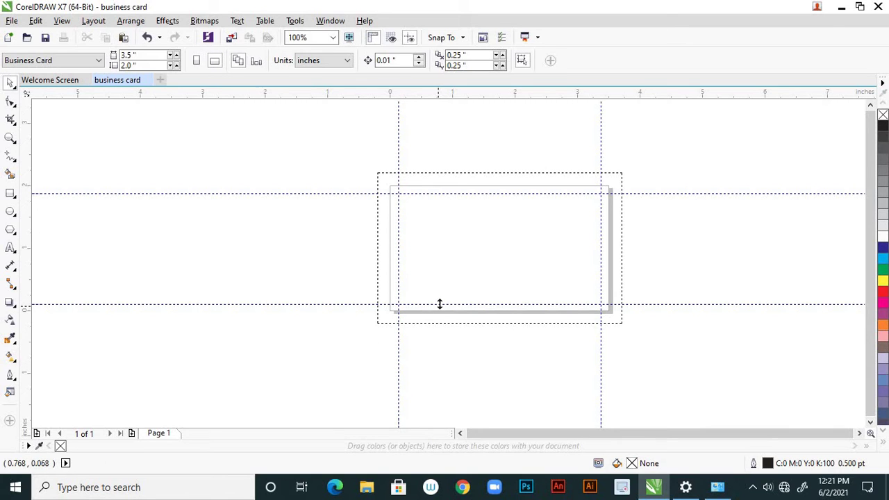
Test-move the bottom guideline, undo it, and lock the bottom guideline
left_click_drag(439, 304, 444, 361)
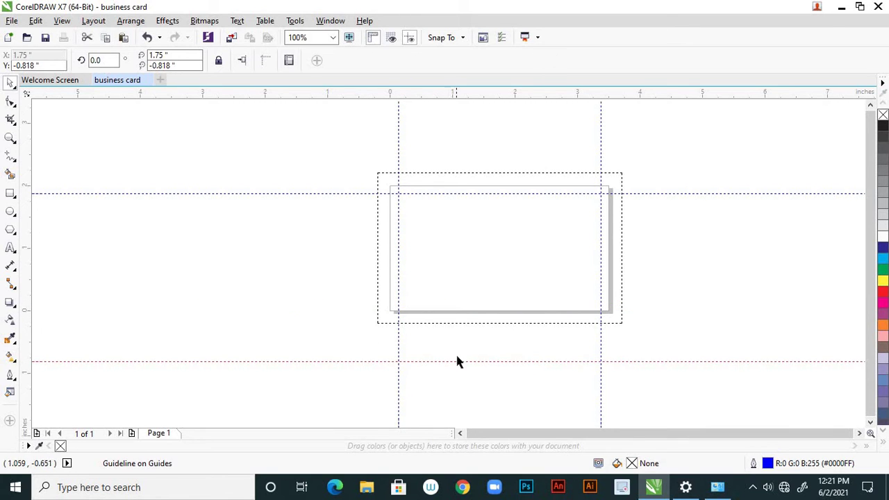
key("ctrl+z")
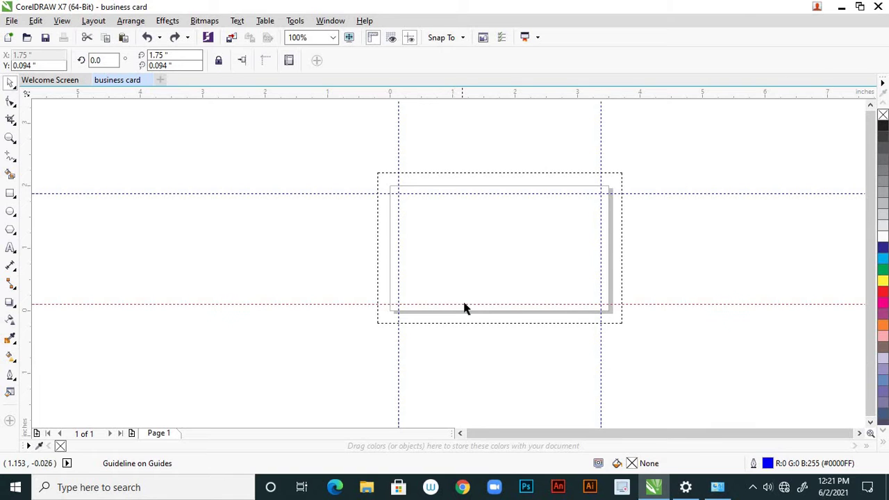
right_click(467, 304)
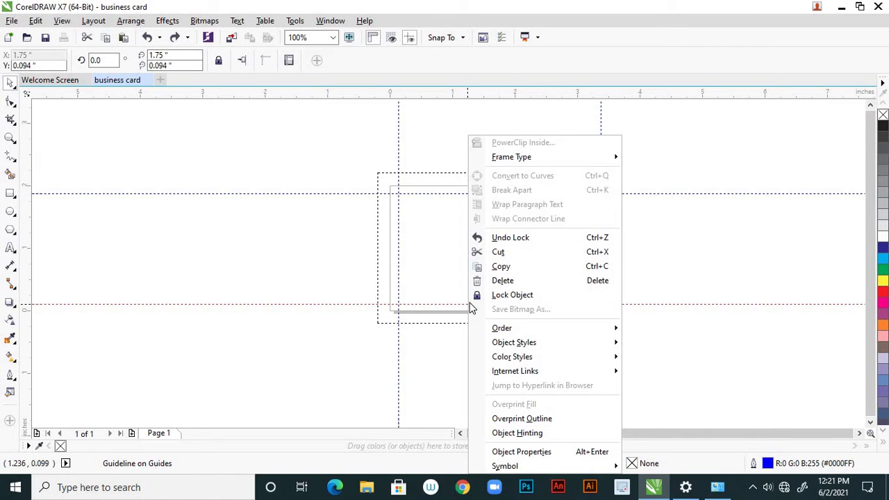
left_click(496, 294)
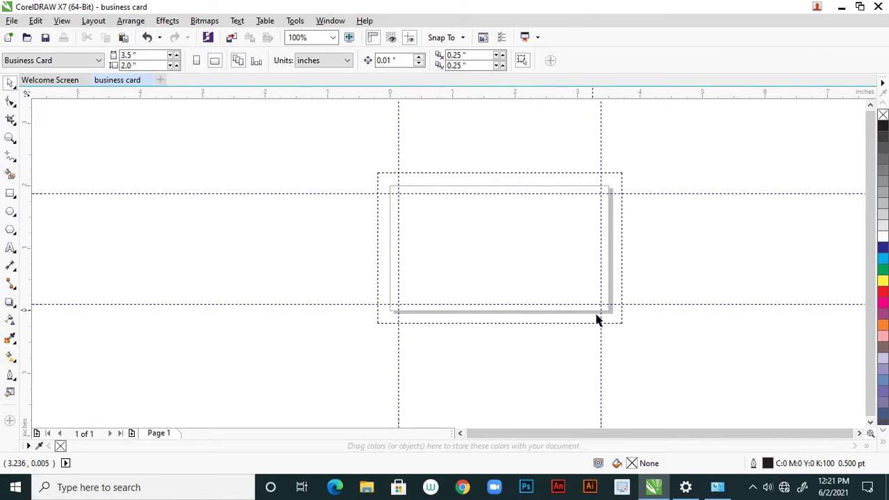
Test-move the right guideline, undo it, and lock the right guideline
left_click_drag(602, 314, 585, 321)
key("ctrl+z")
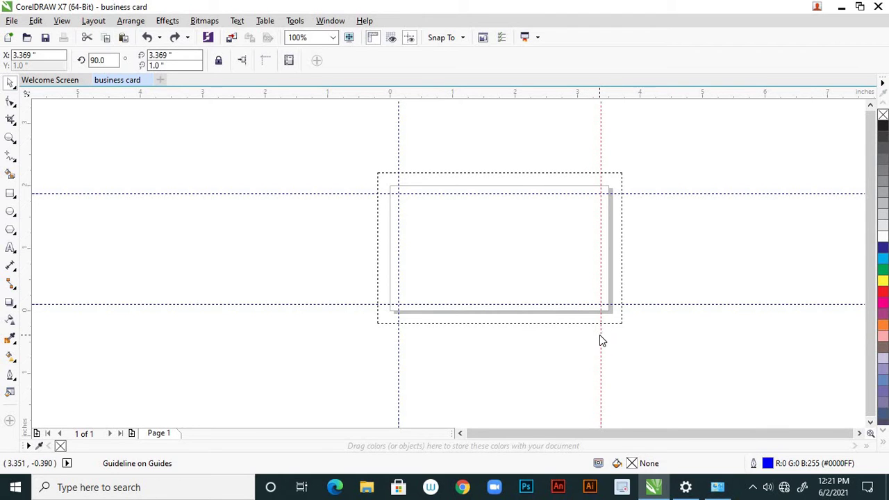
right_click(600, 334)
left_click(633, 298)
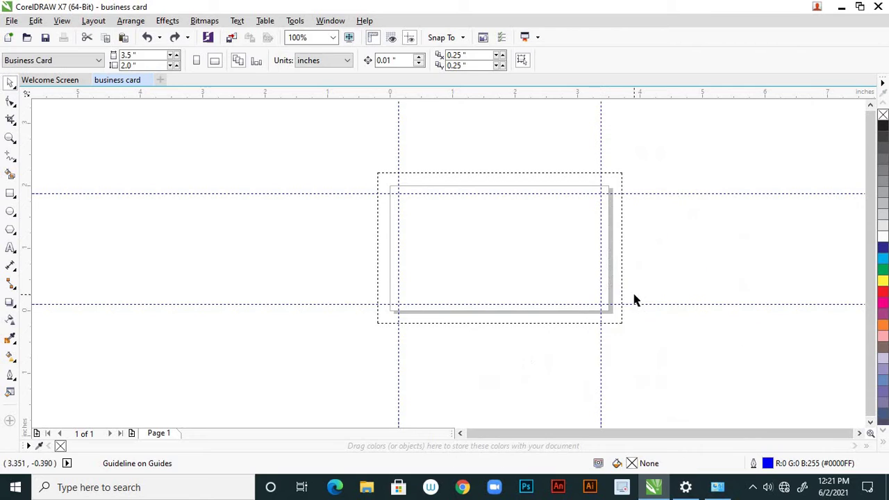
left_click(601, 342)
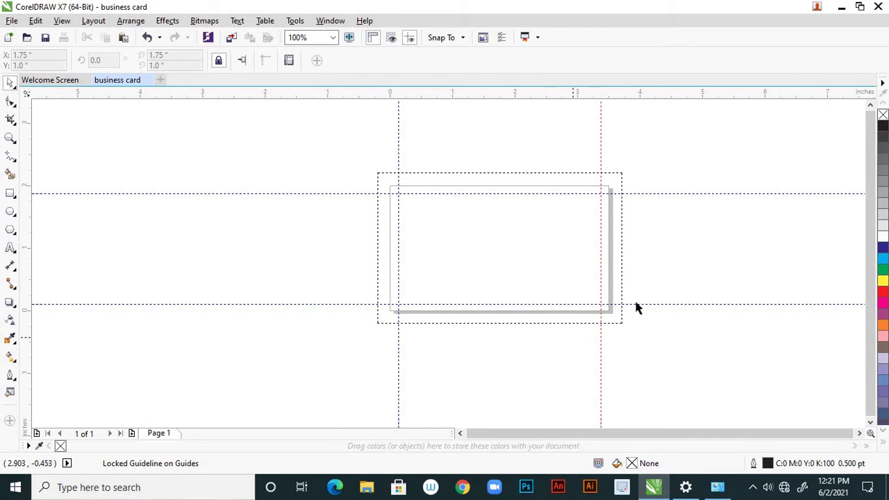
Test-move the top guideline, undo it, and lock the top guideline
left_click(550, 193)
left_click_drag(551, 216, 551, 216)
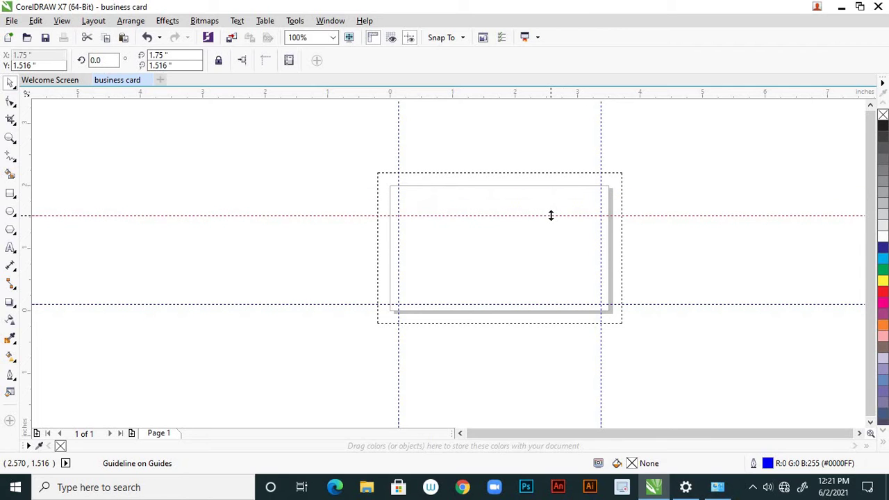
key("ctrl+z")
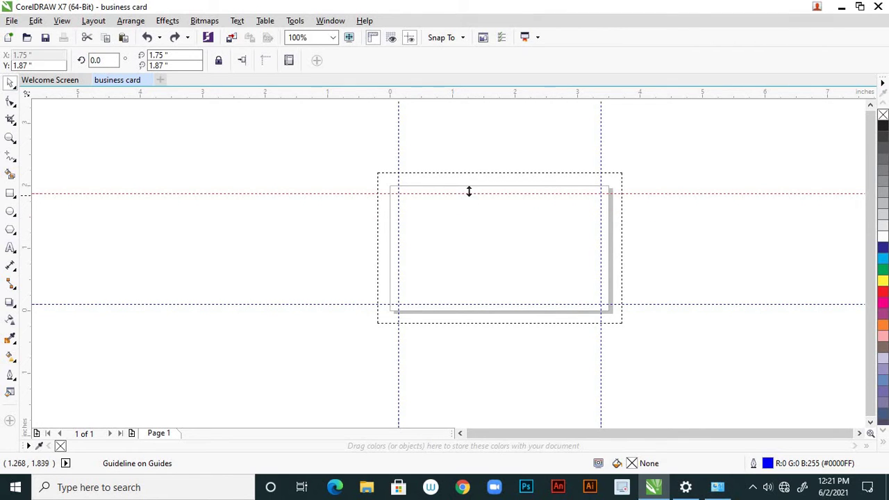
scroll(458, 182, "down", 4)
scroll(353, 238, "up", 4)
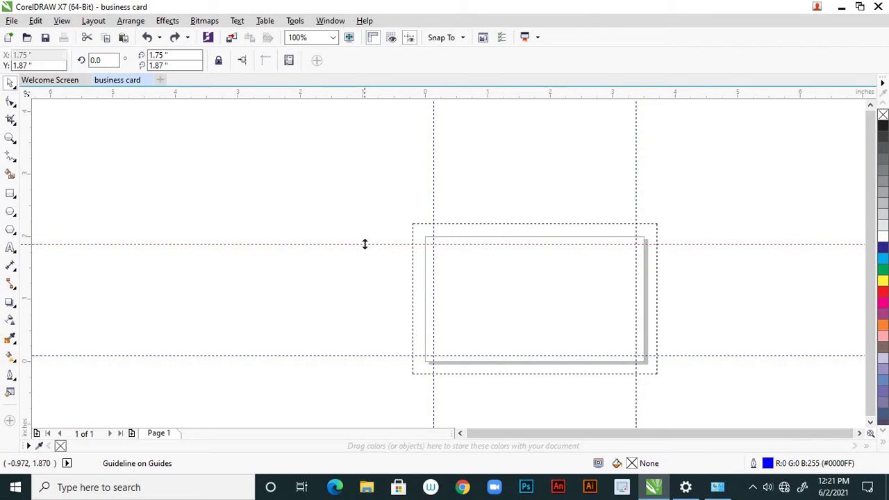
right_click(365, 243)
left_click(395, 295)
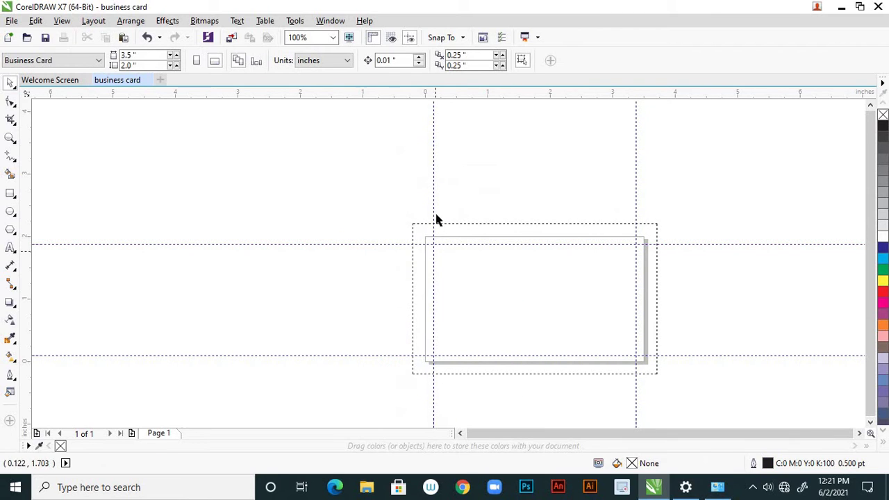
Verify the left and right guidelines show Unlock Object, then deselect everything
left_click(434, 209)
right_click(435, 214)
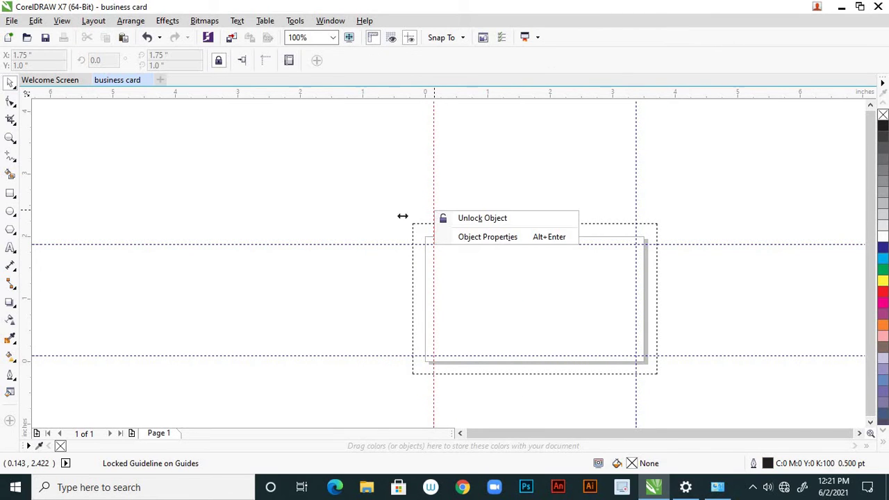
key("Escape")
right_click(635, 208)
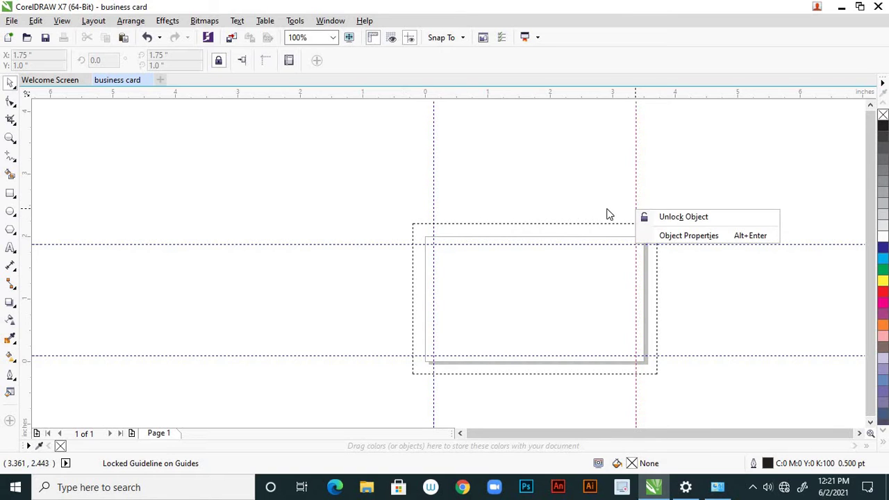
key("Escape")
key("Escape")
scroll(365, 237, "down", 1)
left_click(366, 237)
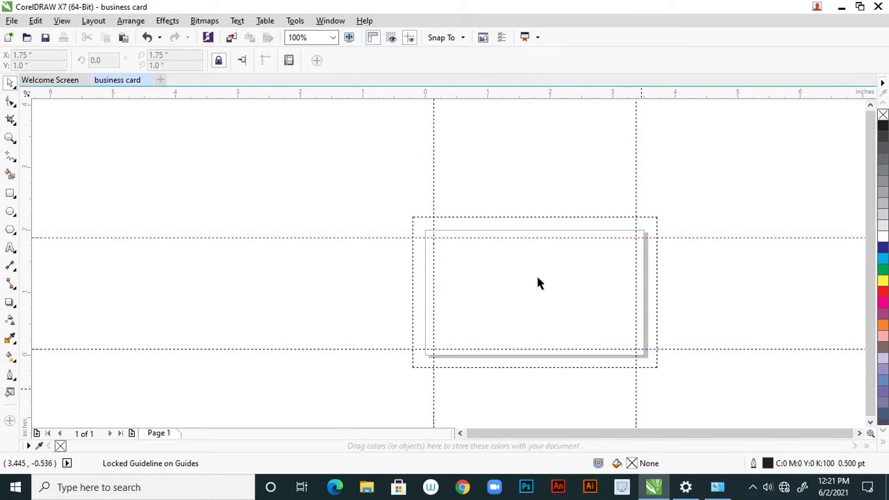
left_click(699, 364)
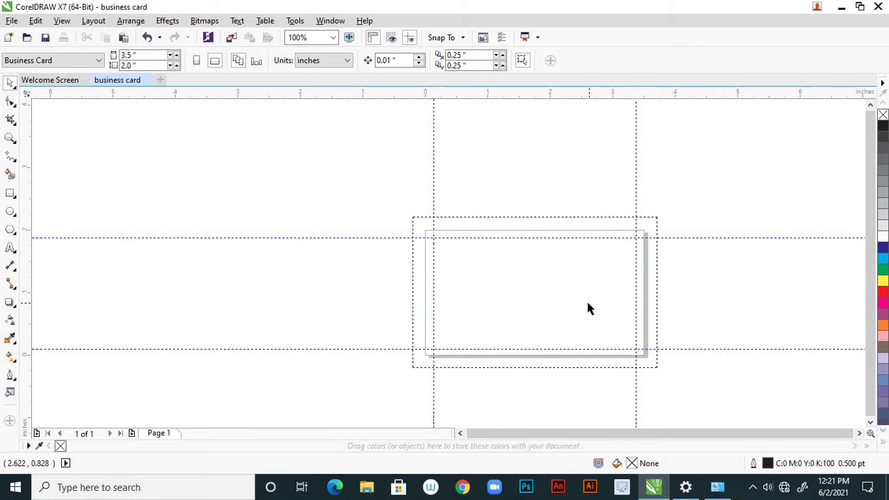
Open the File menu to reach the Import command
scroll(588, 305, "down", 3)
scroll(588, 305, "up", 3)
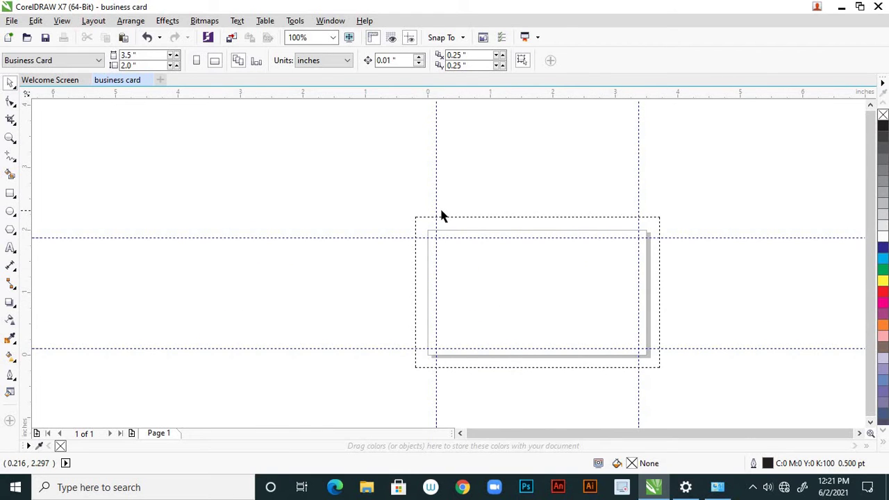
scroll(486, 249, "down", 2)
scroll(487, 250, "up", 2)
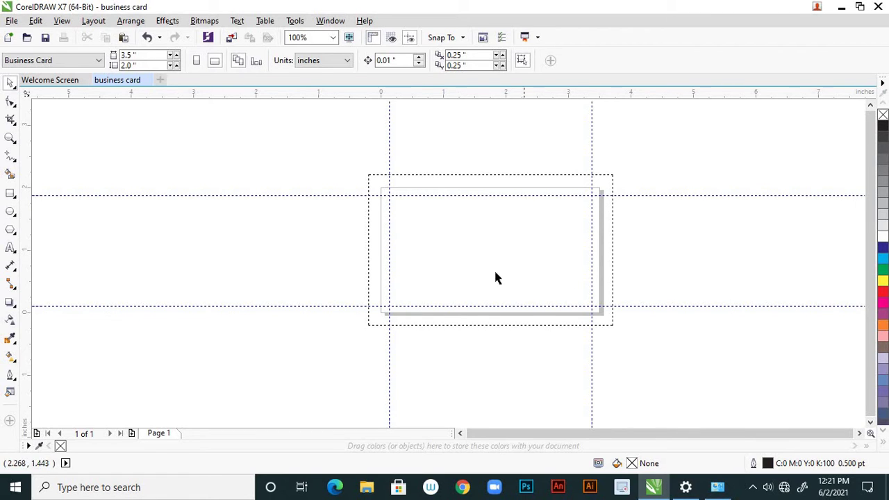
scroll(387, 261, "up", 2)
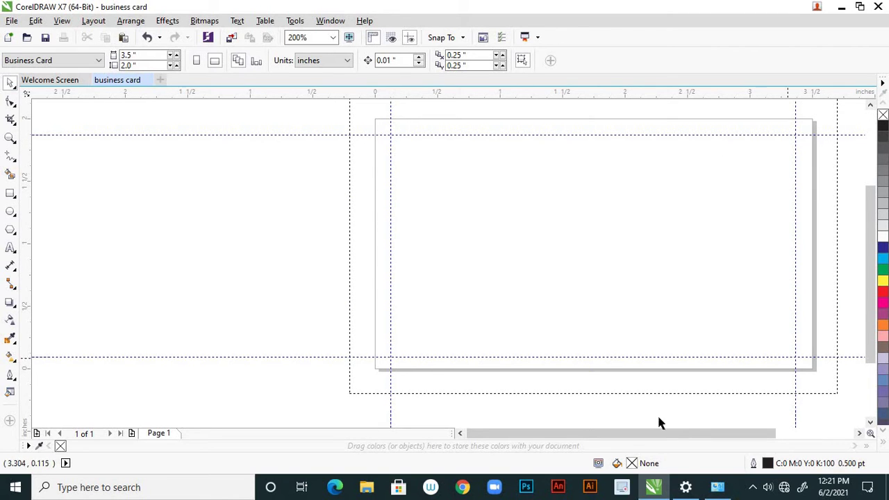
scroll(417, 359, "down", 2)
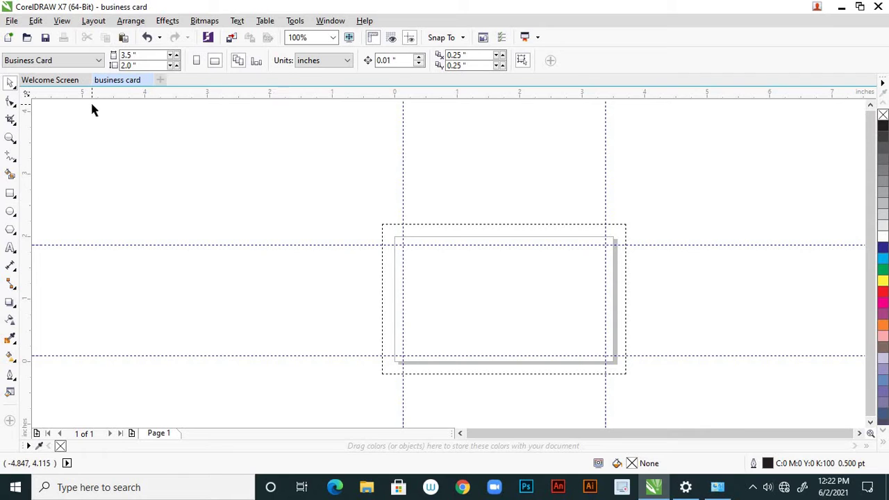
left_click(12, 22)
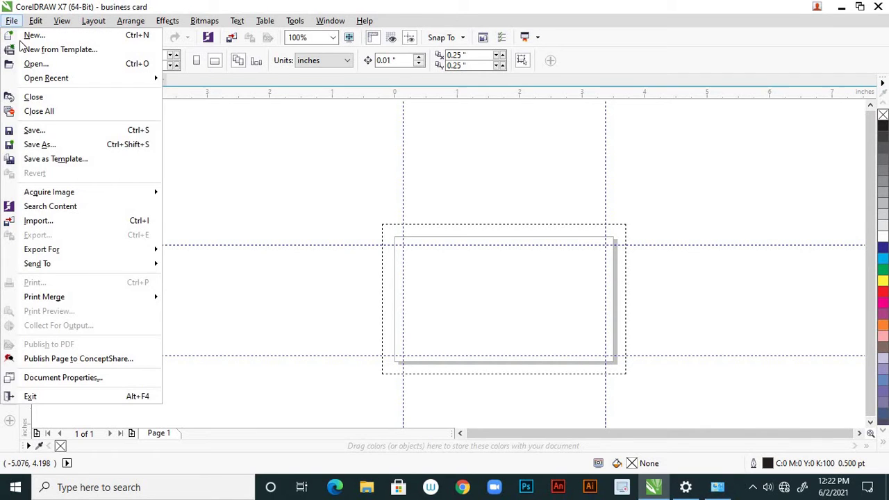
Import the 'impact final logo' file from the Desktop and drop it onto the page
left_click(65, 221)
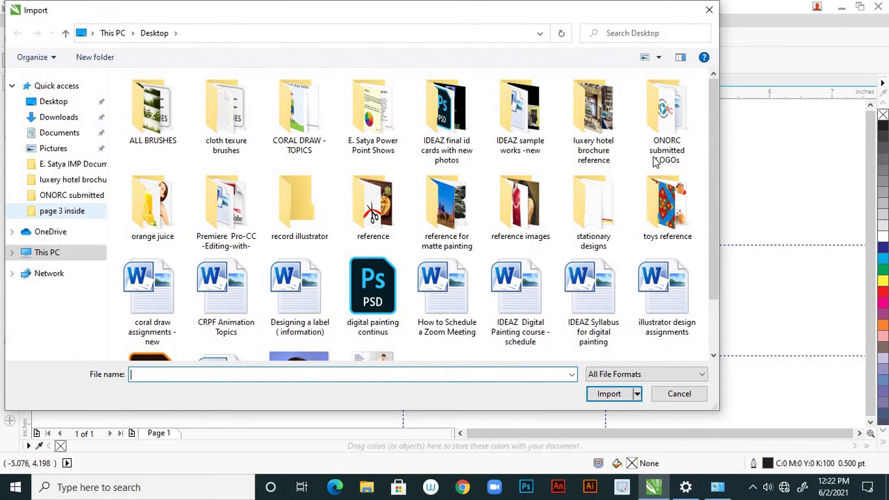
left_click_drag(709, 236, 712, 290)
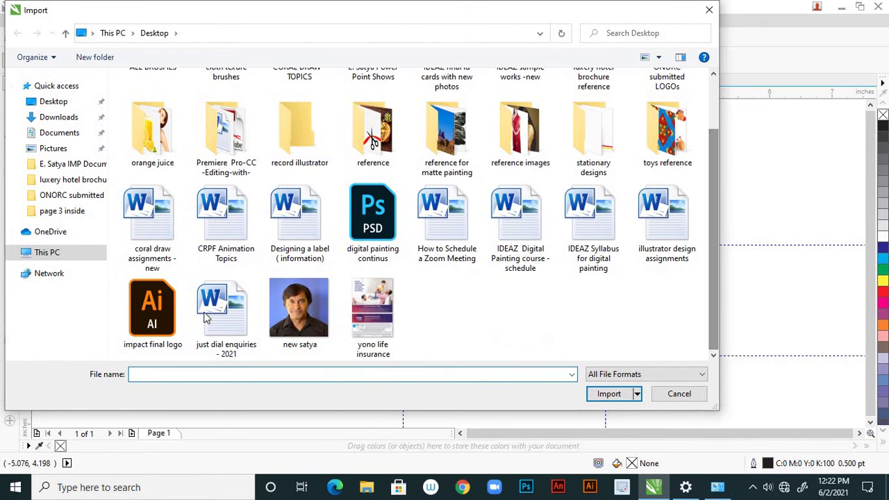
left_click(166, 300)
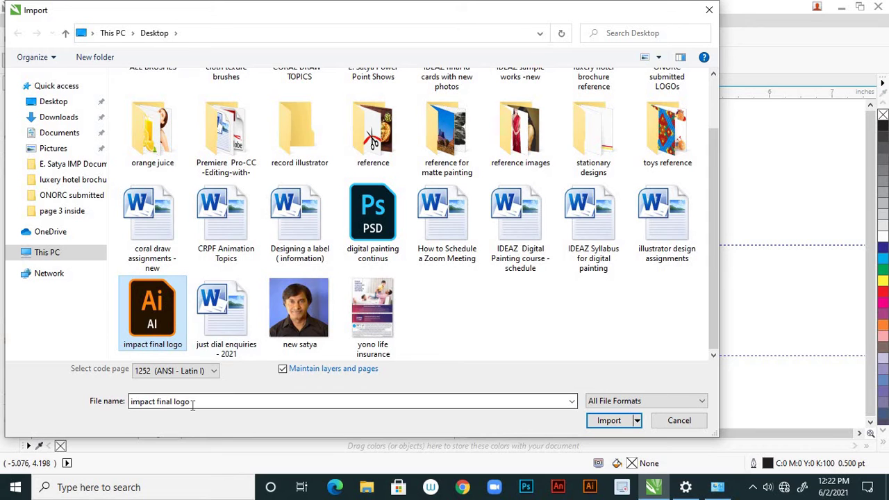
left_click(608, 420)
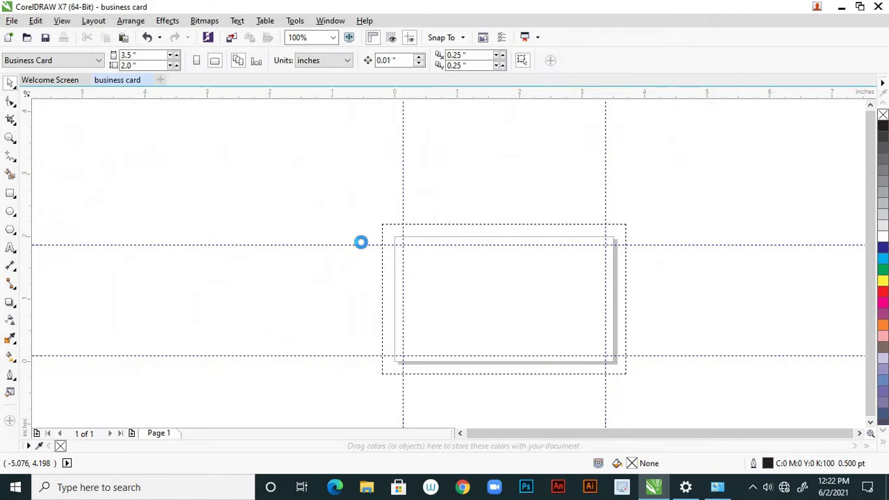
left_click(219, 189)
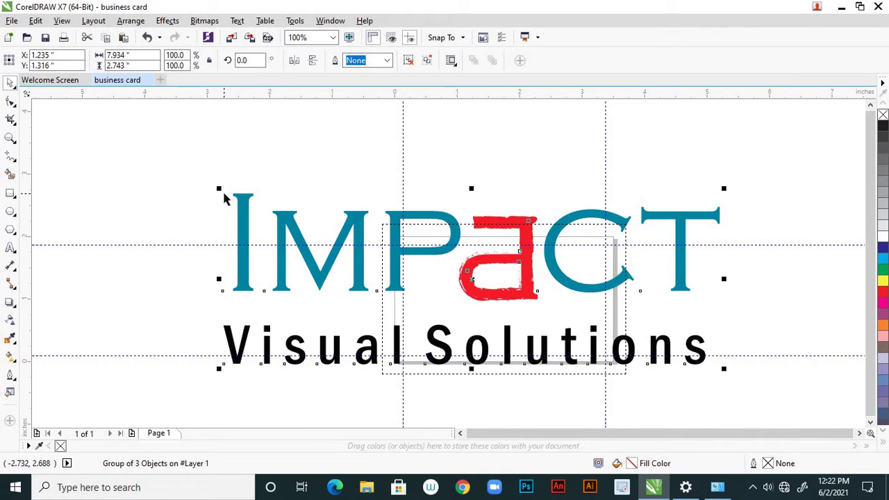
left_click(283, 145)
scroll(532, 257, "up", 5)
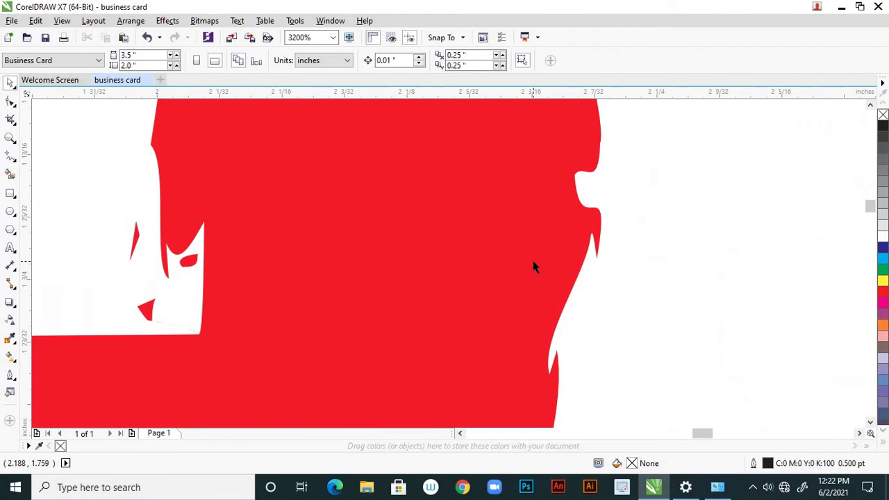
scroll(562, 260, "down", 5)
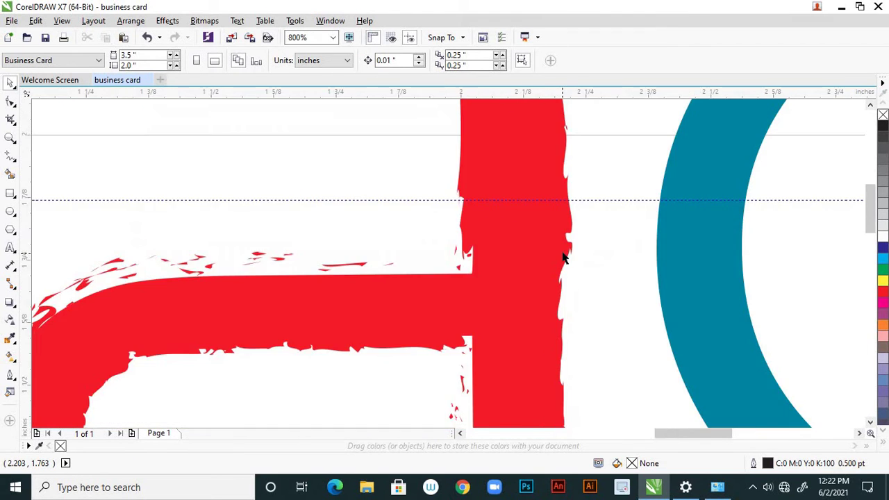
scroll(382, 260, "up", 5)
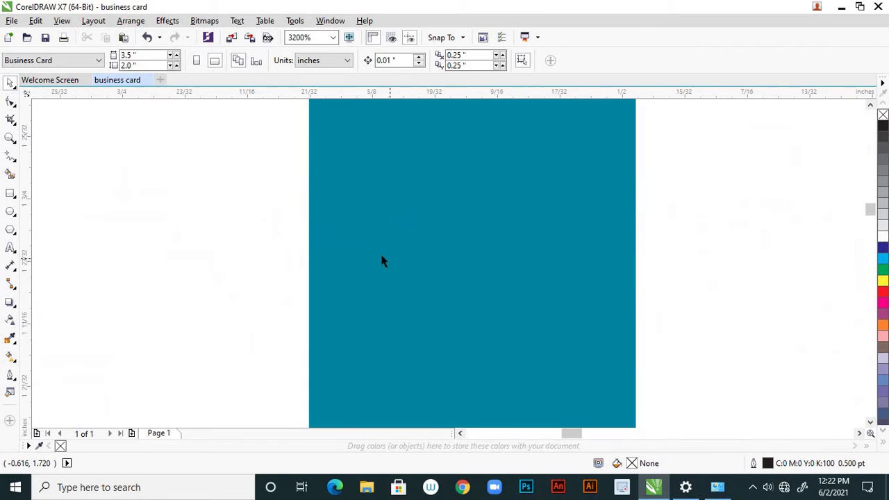
scroll(327, 249, "down", 6)
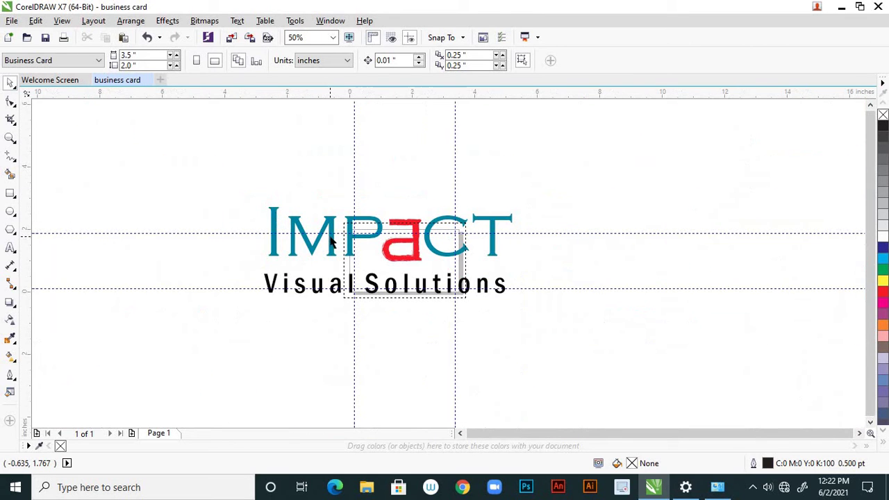
scroll(327, 233, "up", 3)
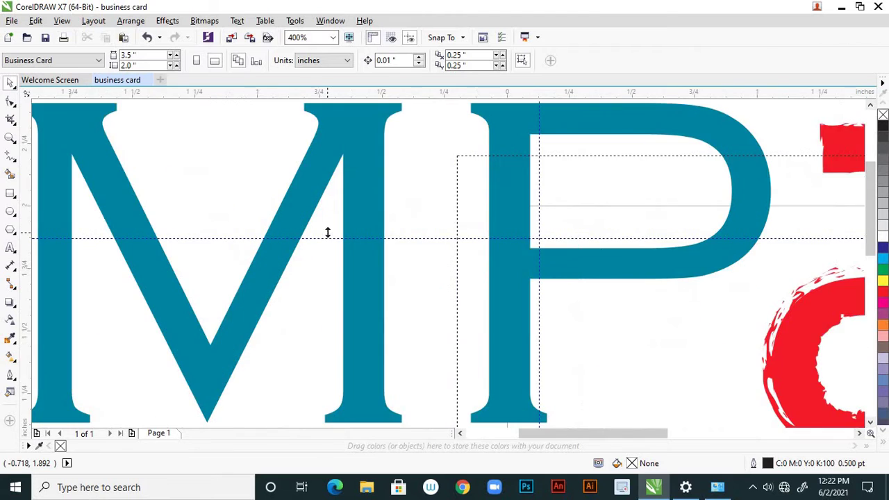
scroll(327, 233, "down", 2)
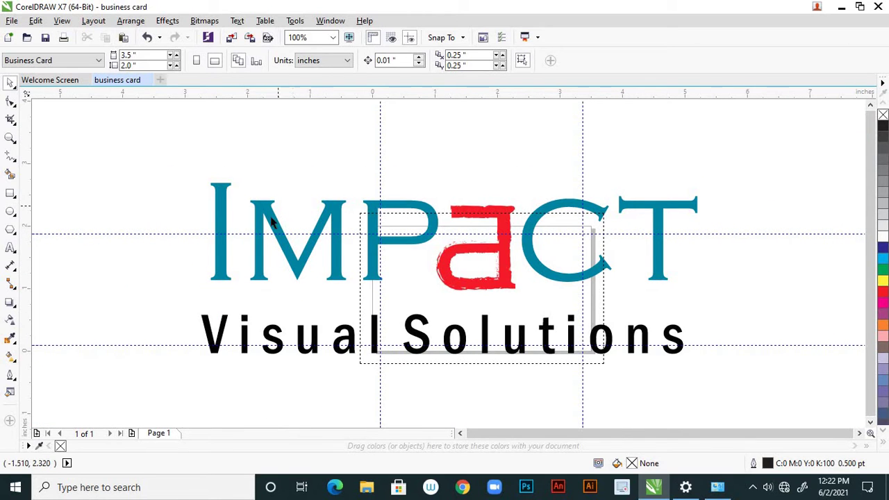
key("ctrl+a")
left_click(267, 145)
left_click(274, 223)
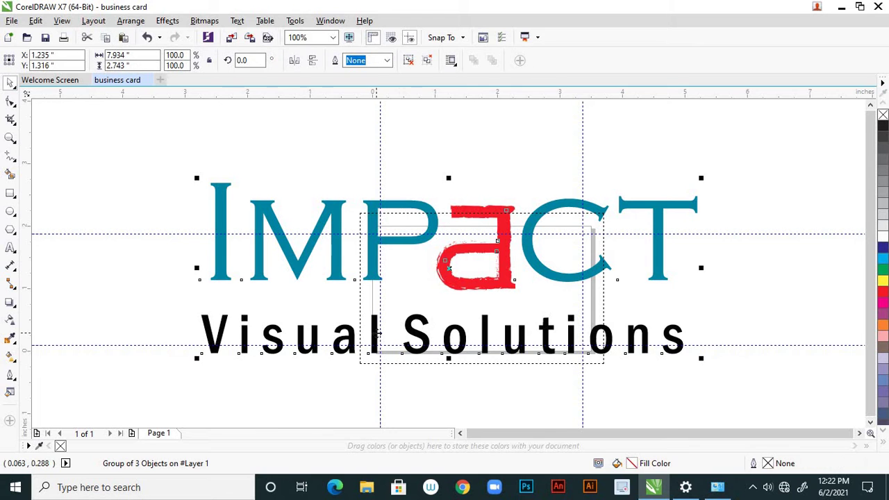
scroll(377, 333, "up", 4)
scroll(435, 308, "down", 2)
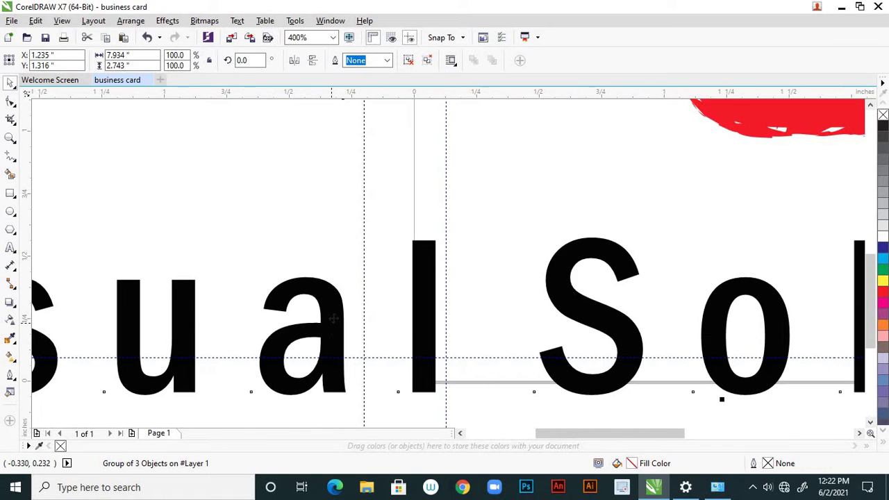
scroll(337, 334, "up", 3)
scroll(446, 255, "down", 4)
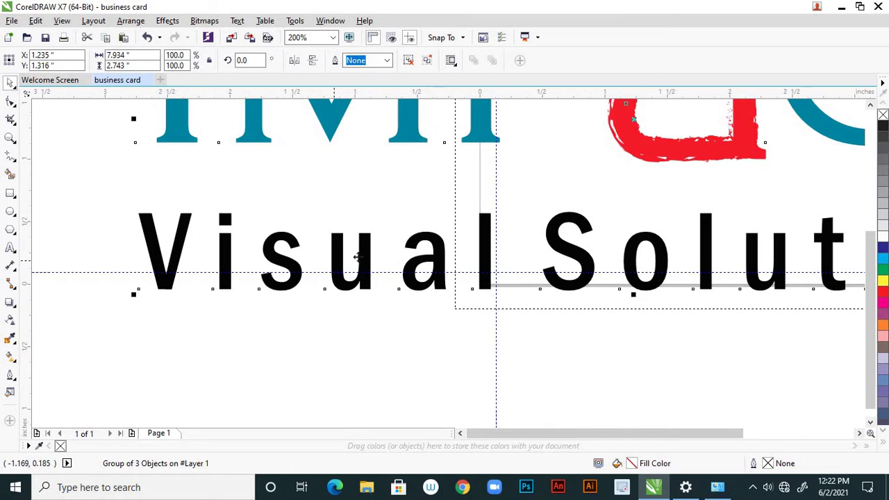
scroll(379, 251, "up", 3)
scroll(381, 251, "up", 3)
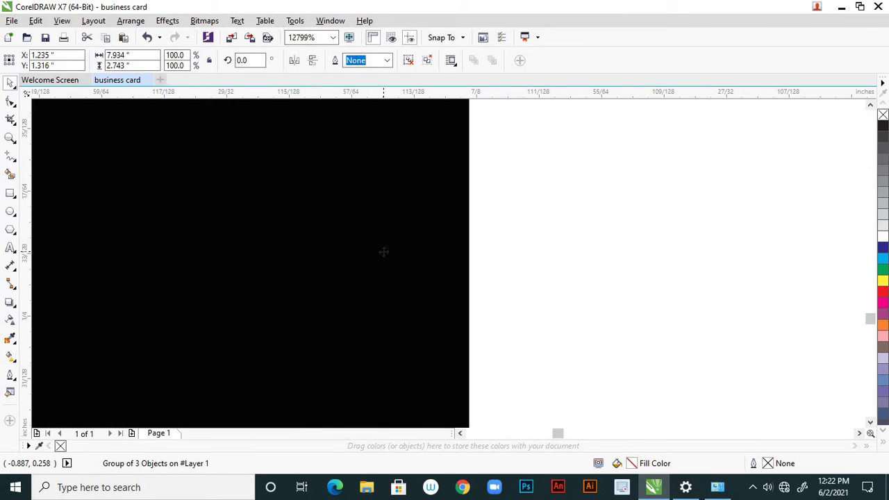
scroll(382, 257, "down", 7)
scroll(352, 279, "down", 2)
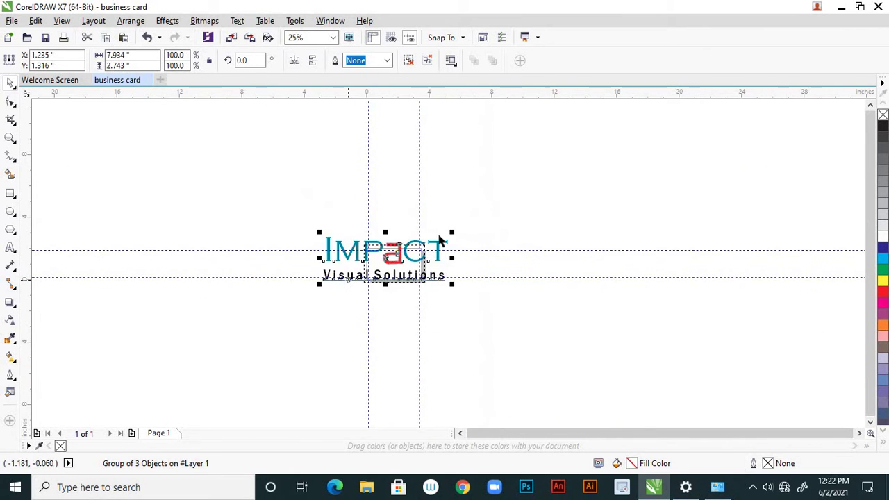
scroll(440, 237, "up", 3)
scroll(440, 237, "down", 1)
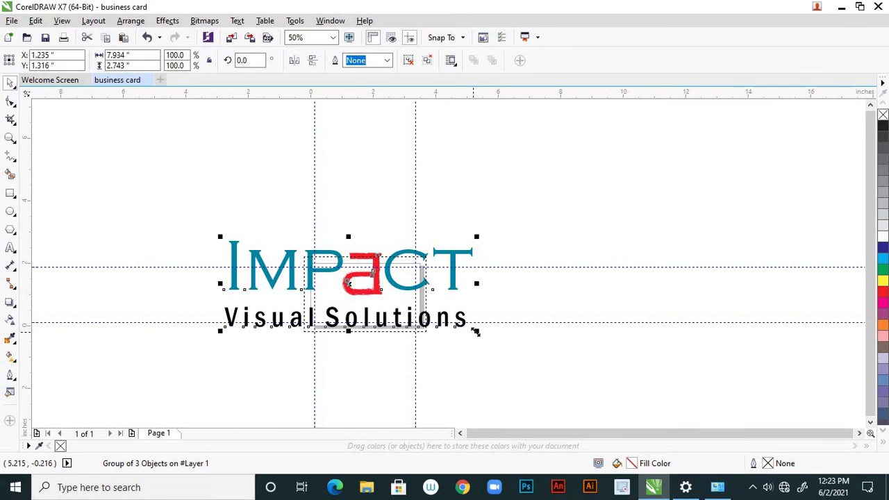
Scale the logo group down proportionally to about 1.5 inches wide
left_click_drag(476, 332, 382, 306)
scroll(306, 299, "up", 2)
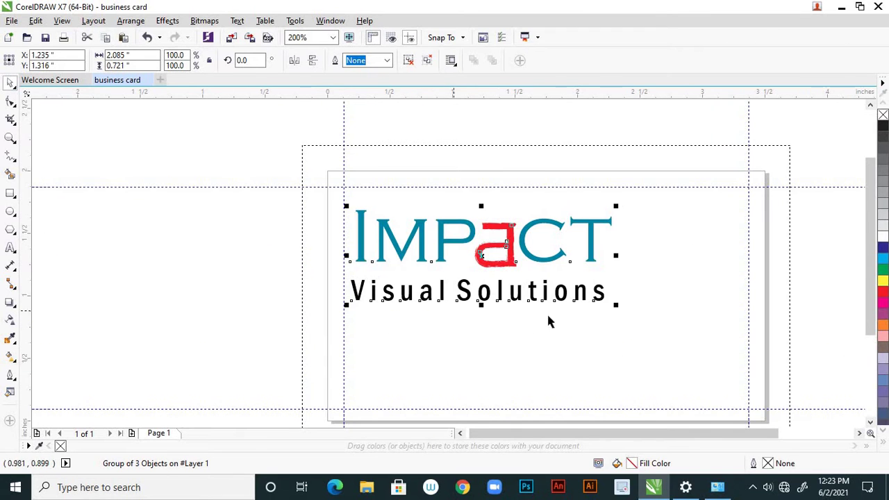
left_click_drag(618, 303, 577, 291)
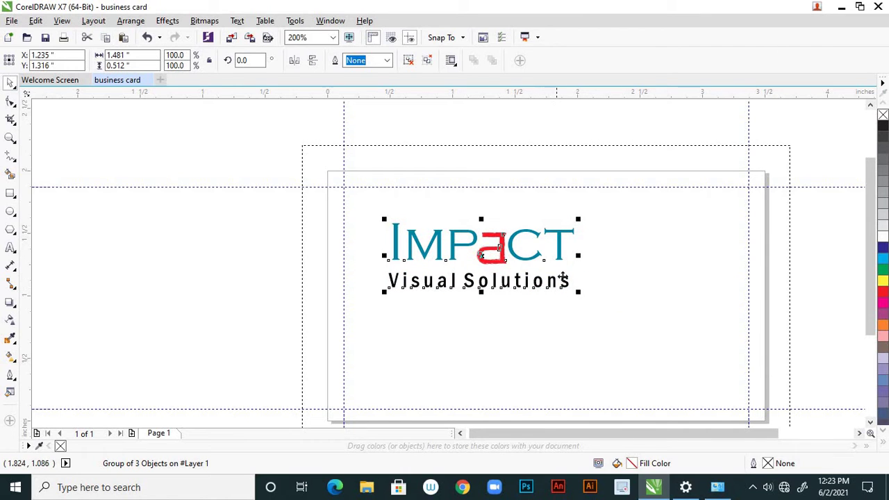
Move the logo into the card's upper-left corner inside the margin guides
left_click_drag(557, 261, 531, 248)
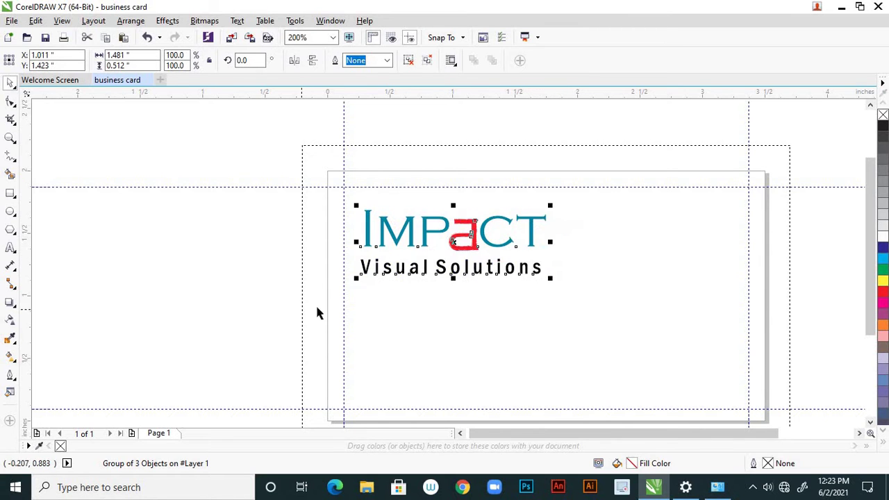
left_click(318, 312)
scroll(482, 306, "down", 1)
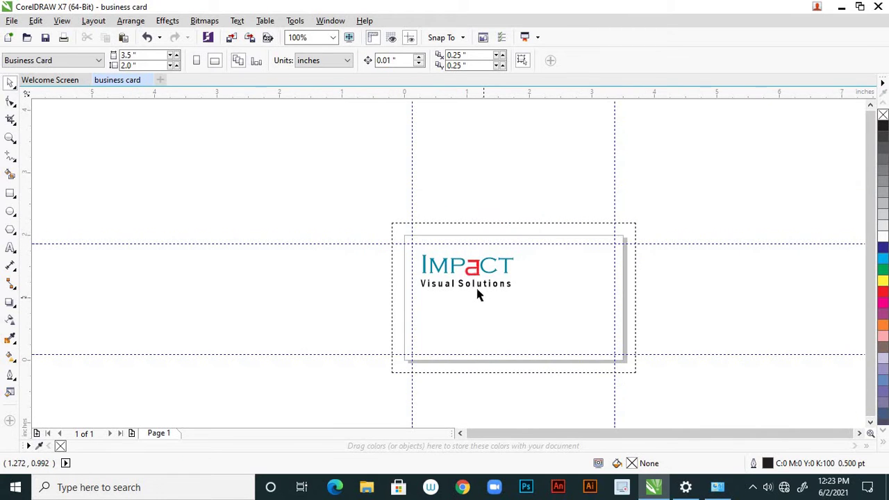
scroll(472, 281, "up", 1)
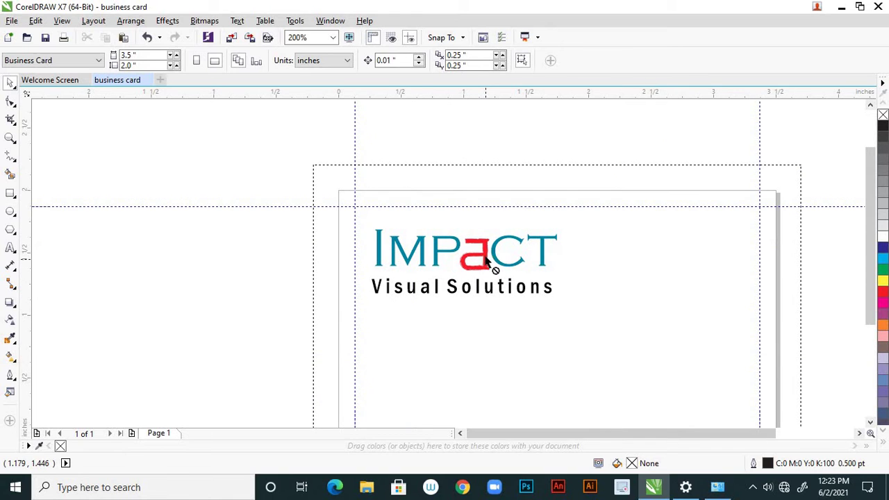
left_click_drag(486, 264, 479, 243)
left_click(470, 302)
scroll(472, 300, "up", 2)
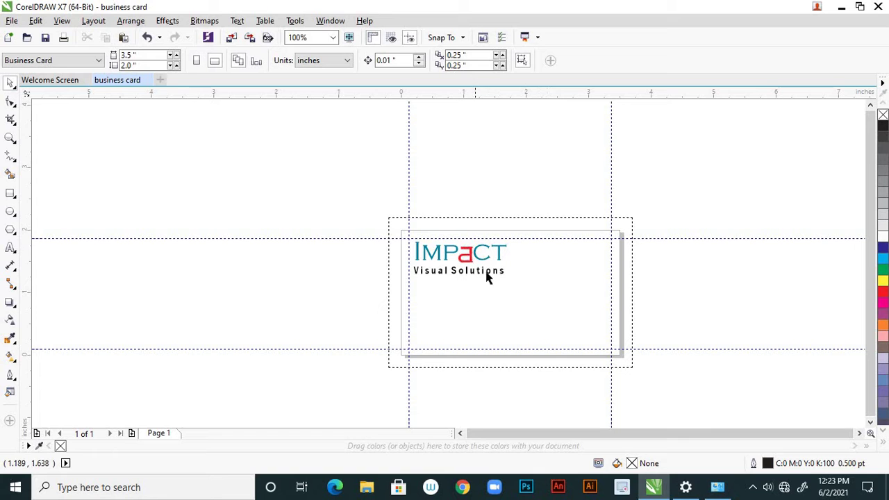
scroll(458, 276, "down", 1)
scroll(463, 280, "up", 2)
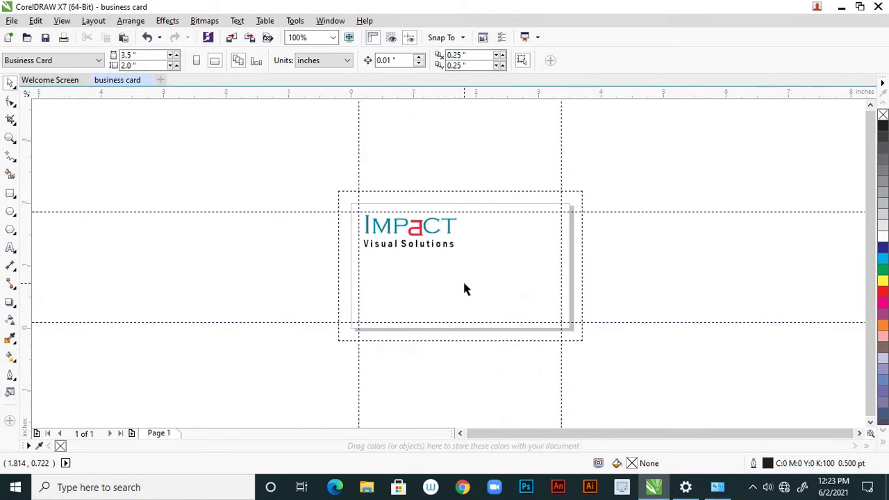
scroll(465, 284, "down", 2)
Choose the Pen tool from the Freehand tool flyout
left_click(14, 160)
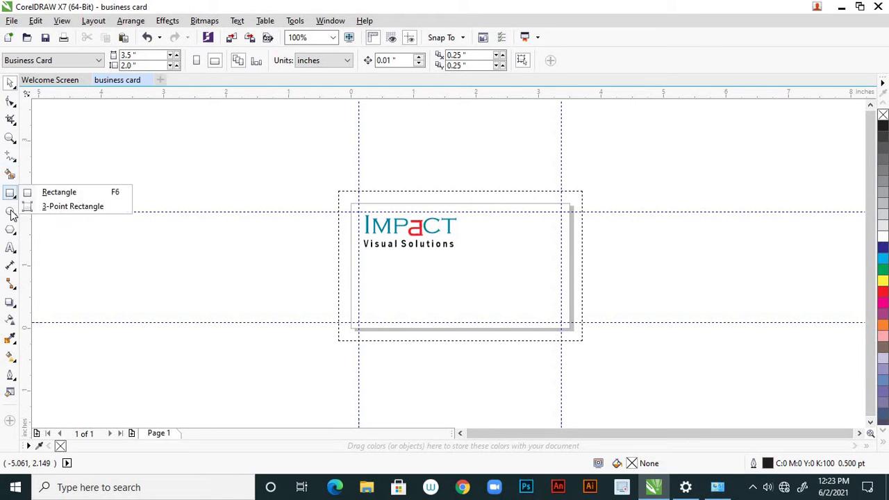
mouse_move(11, 236)
mouse_move(14, 164)
left_click(45, 212)
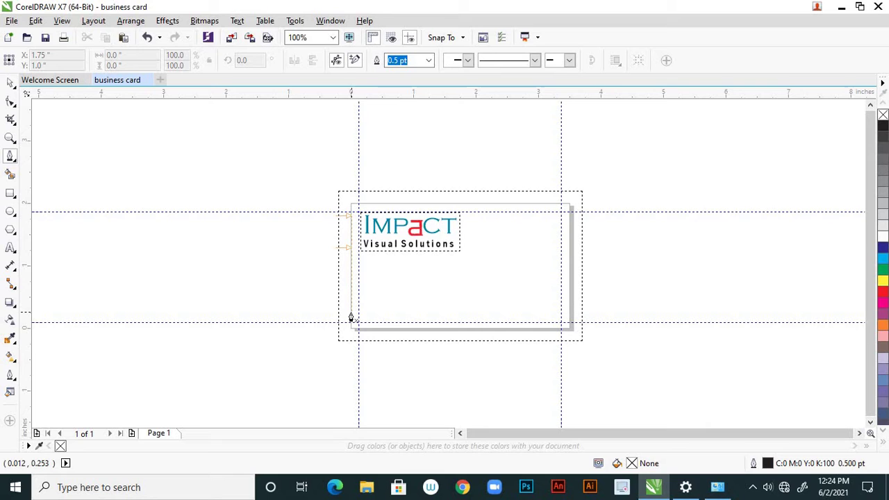
Draw an S-shaped wave curve from the card's left edge down to the lower-right corner
left_click(351, 311)
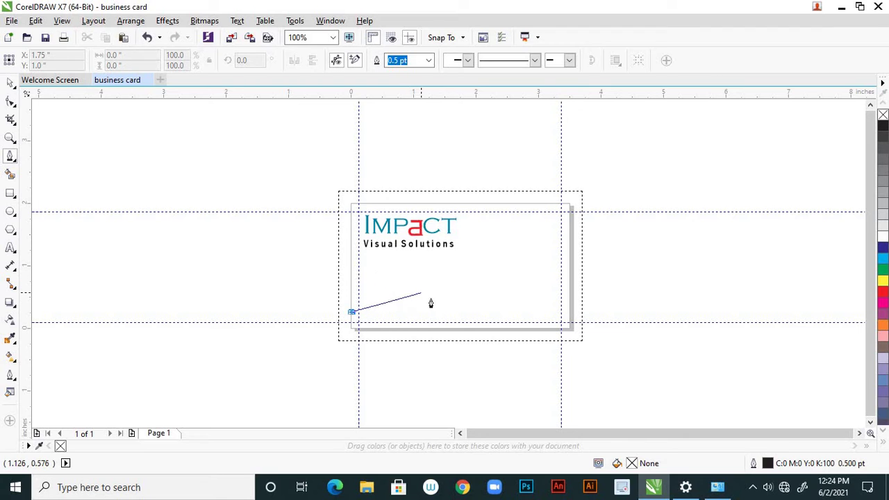
left_click_drag(421, 293, 457, 314)
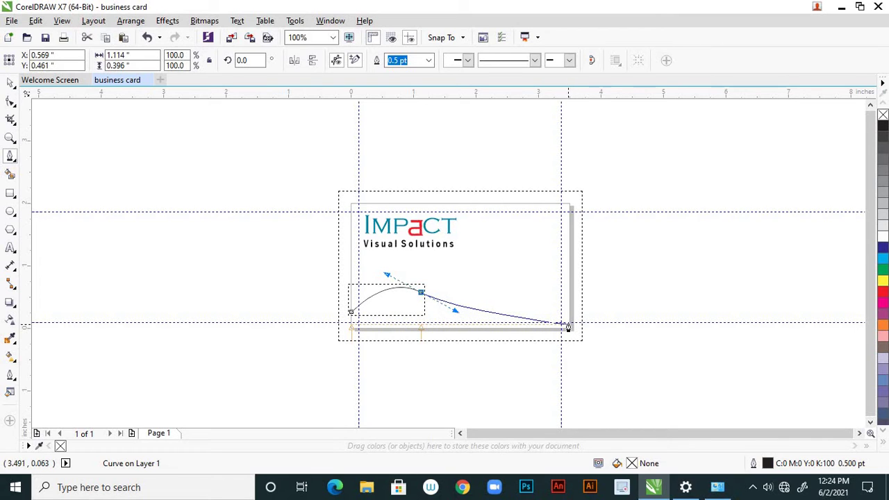
left_click_drag(570, 326, 625, 286)
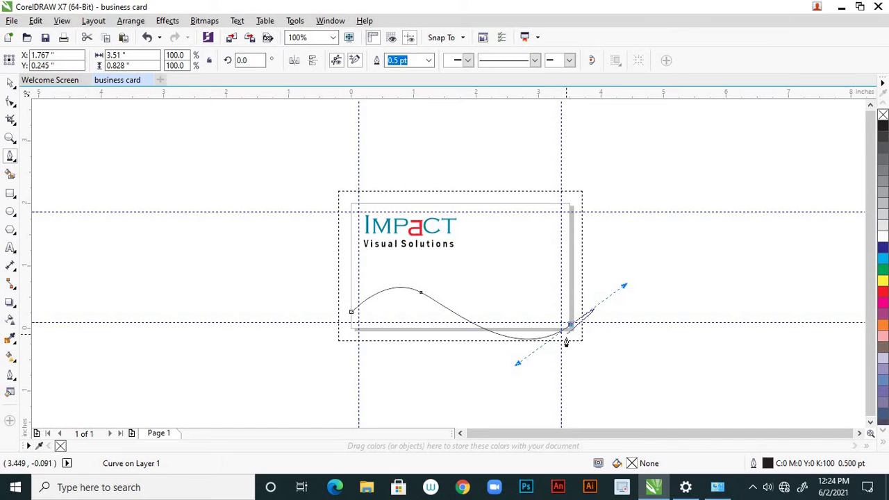
scroll(567, 327, "up", 1)
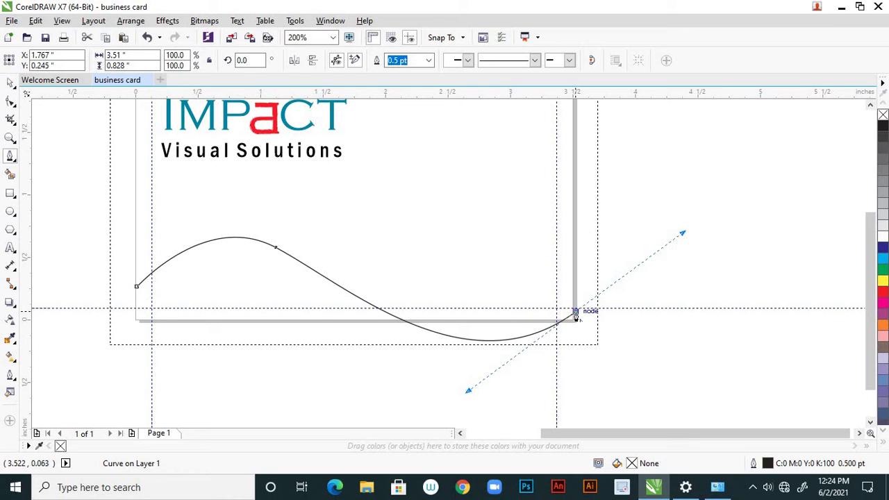
left_click(576, 313)
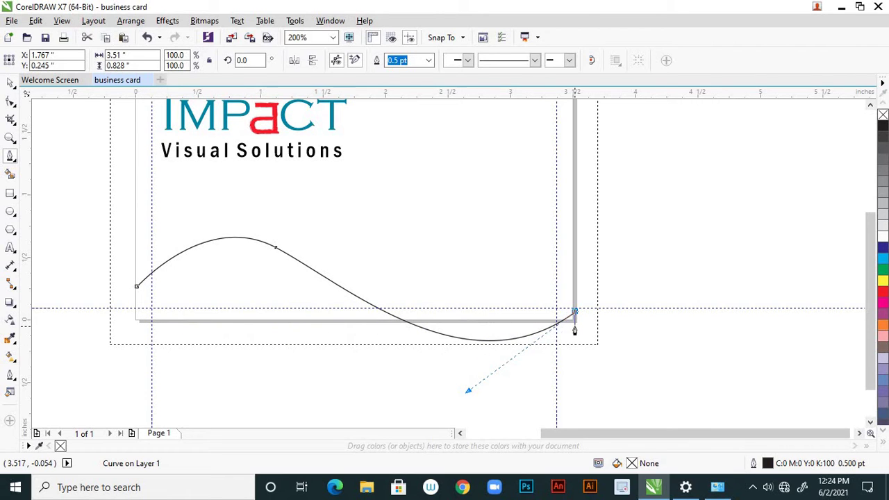
key("ctrl+z")
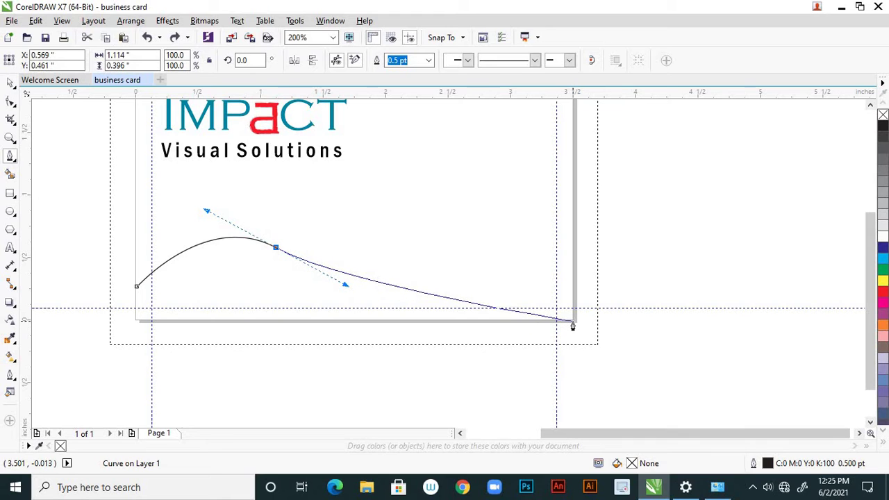
left_click_drag(573, 324, 683, 277)
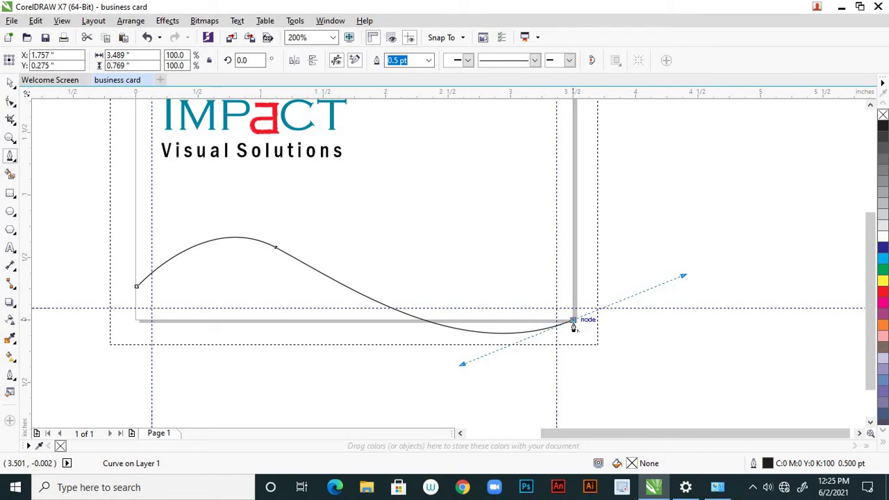
Add a straight edge along the card's bottom and close the wave at its start node
left_click(572, 325)
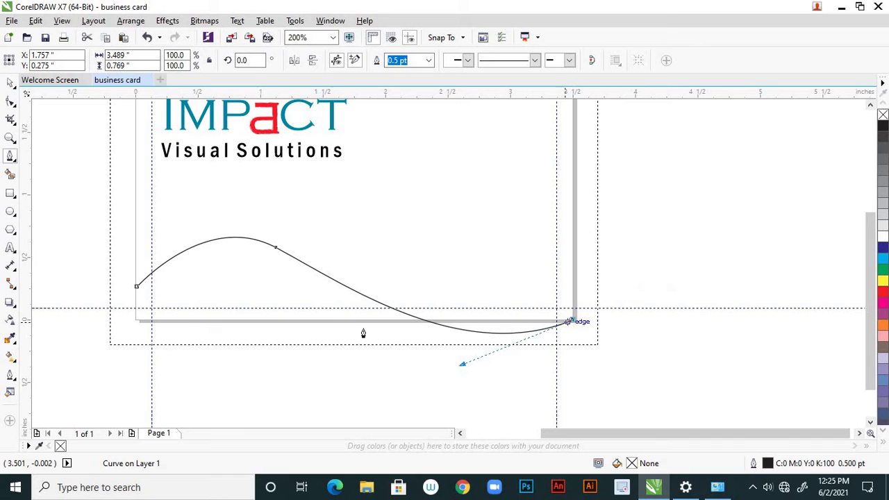
left_click(135, 322)
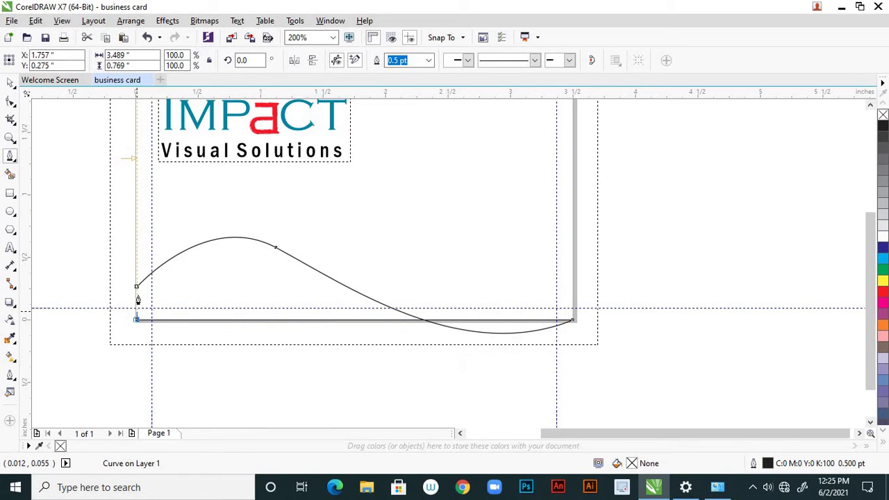
left_click(137, 287)
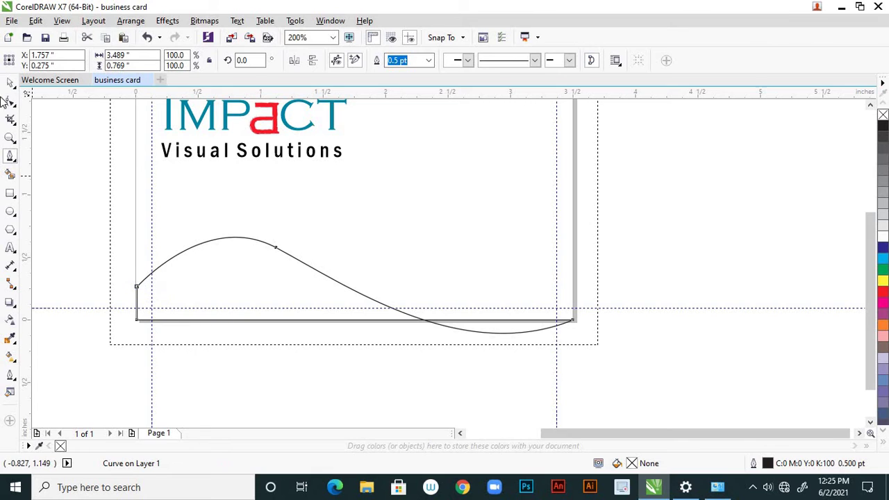
left_click(11, 82)
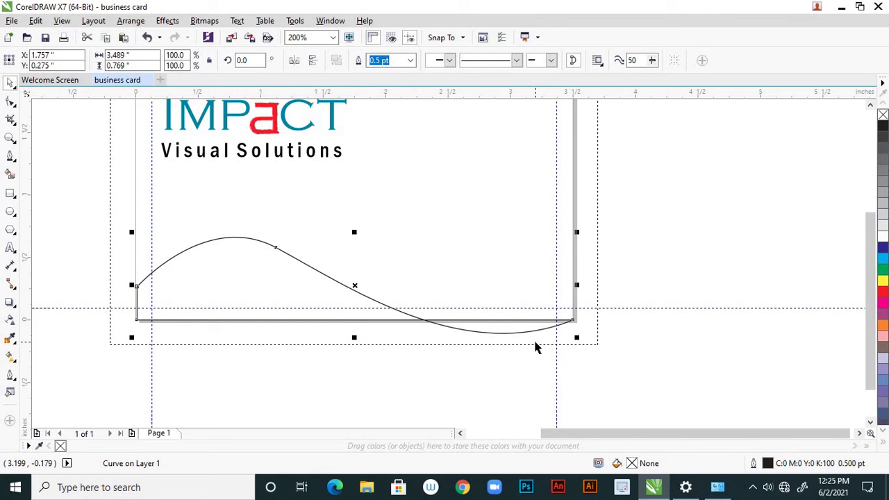
Select the wave's left-edge nodes and shift that edge slightly left
scroll(338, 339, "down", 1)
scroll(278, 323, "up", 2)
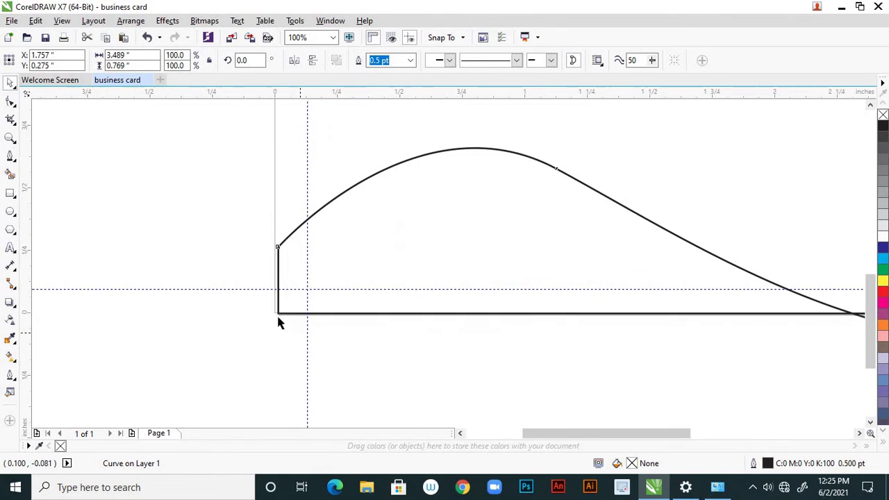
left_click(10, 106)
left_click(46, 99)
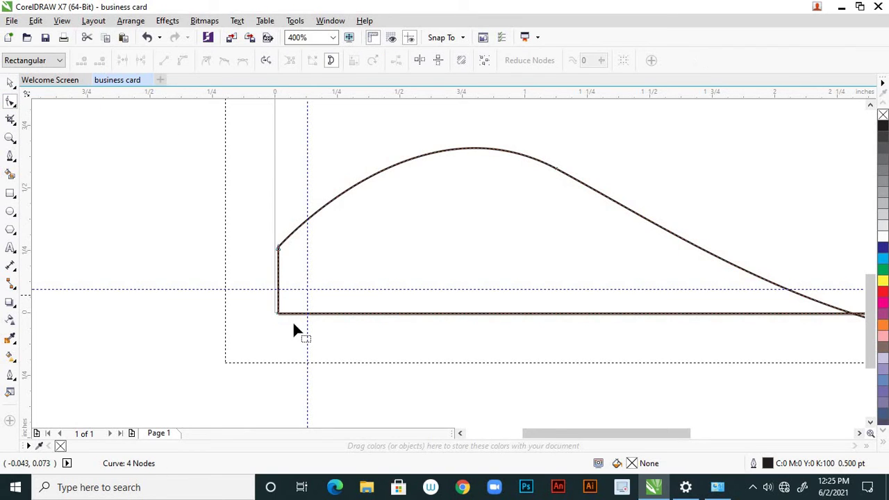
scroll(292, 321, "up", 2)
scroll(291, 313, "down", 2)
left_click_drag(264, 247, 295, 331)
scroll(284, 302, "up", 2)
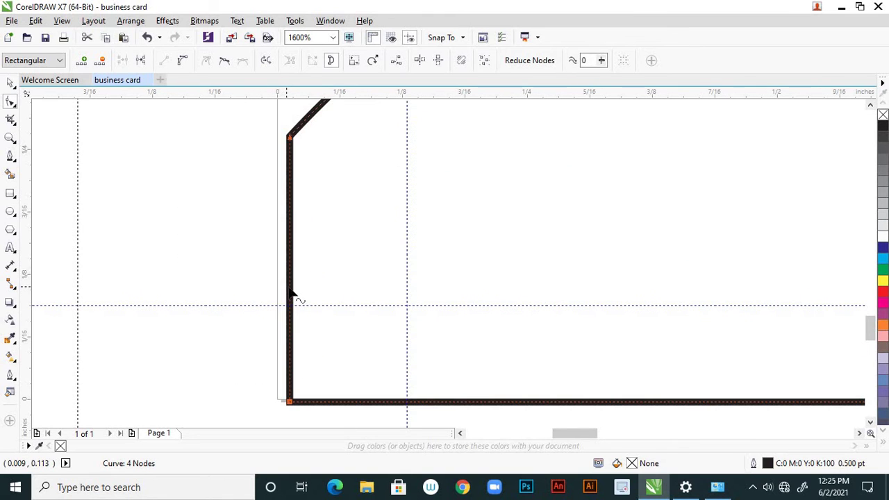
left_click_drag(292, 293, 276, 287)
scroll(227, 292, "down", 4)
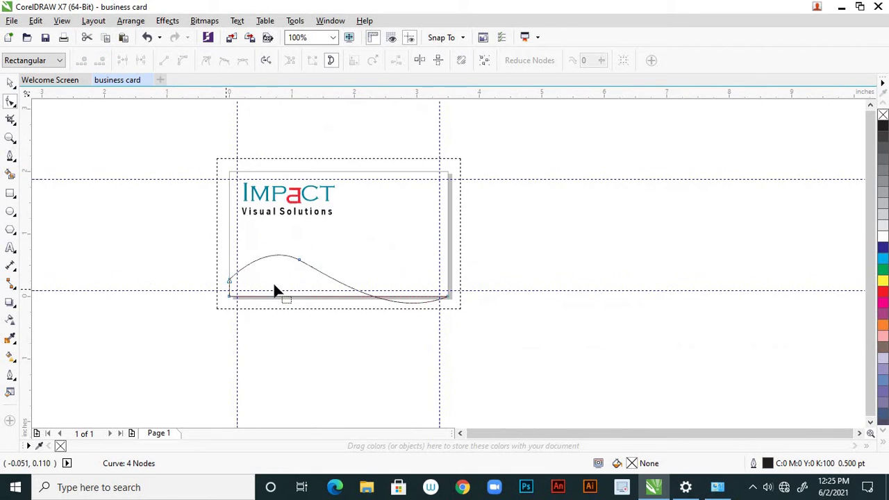
scroll(277, 246, "up", 2)
scroll(364, 286, "down", 1)
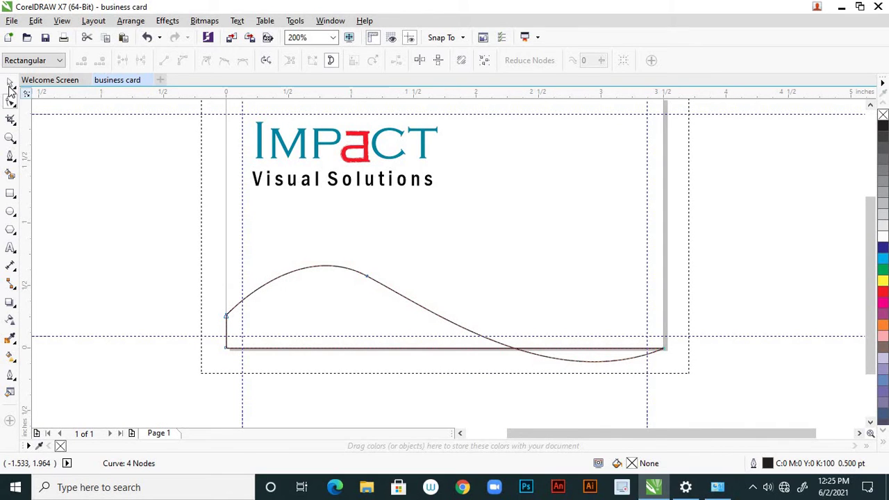
Reshape the wave's crest and flatten its right end toward the lower-right corner
left_click(10, 83)
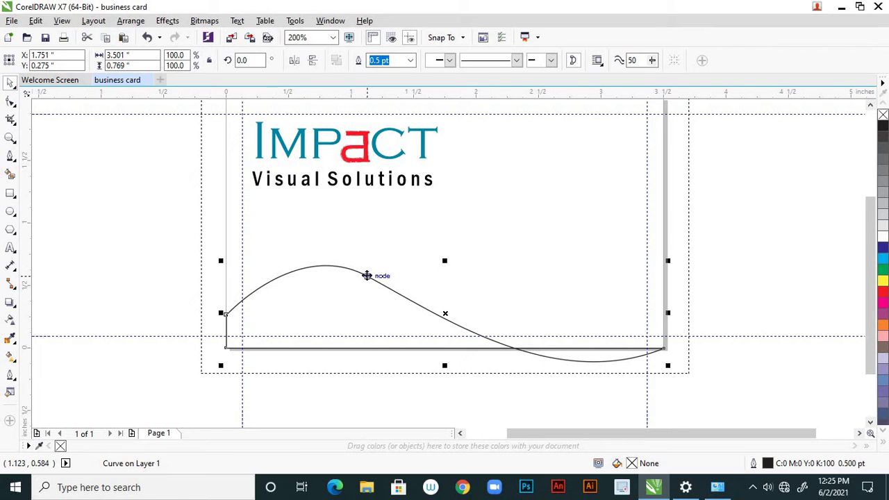
left_click(10, 101)
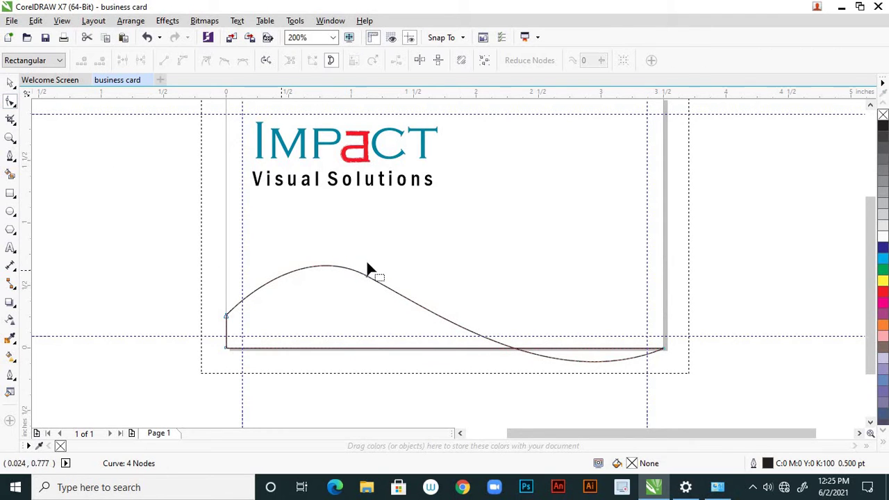
left_click(383, 292)
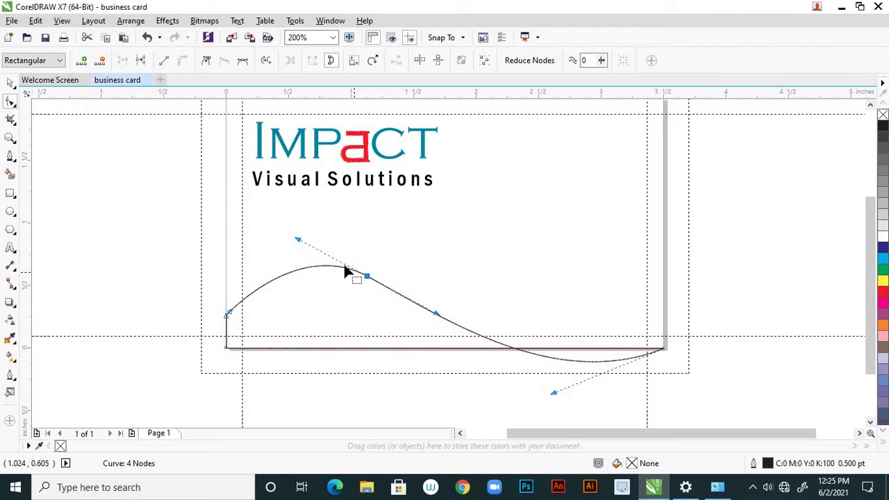
left_click_drag(297, 241, 293, 256)
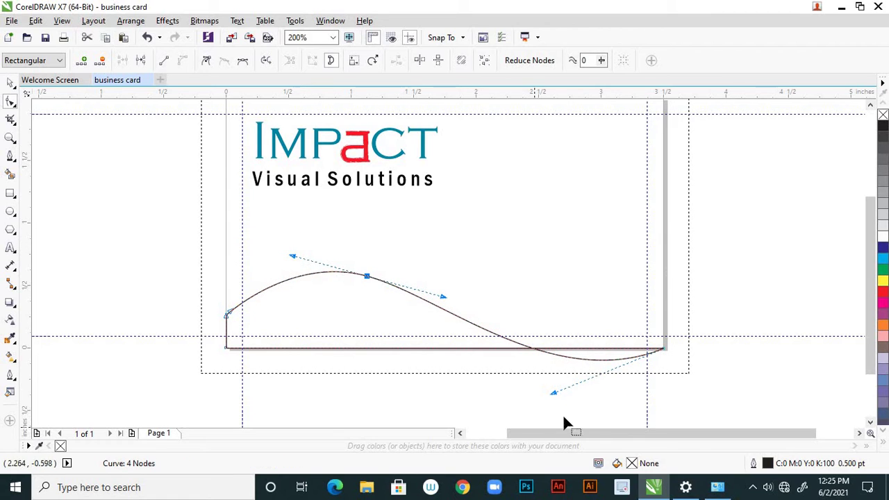
scroll(494, 371, "down", 1)
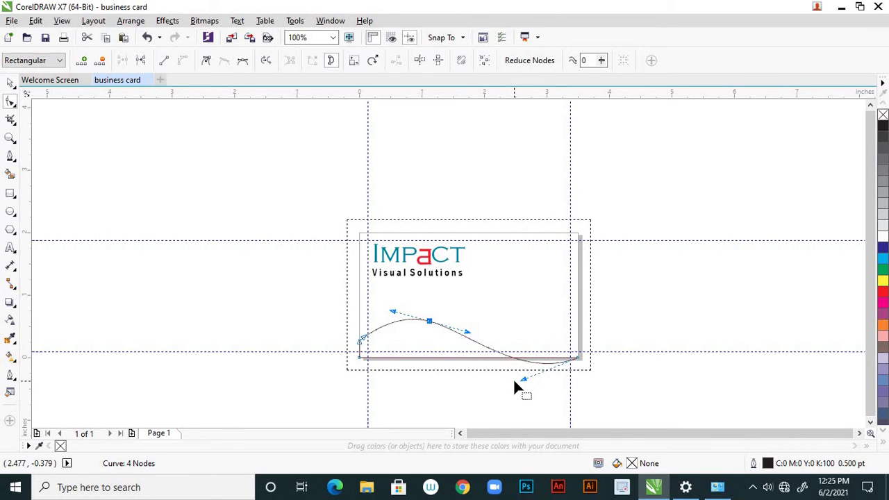
scroll(468, 372, "up", 2)
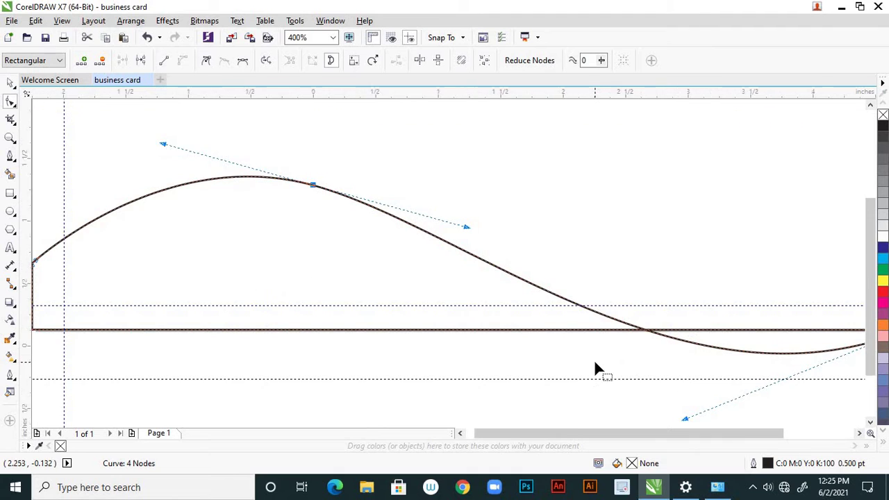
scroll(596, 367, "down", 2)
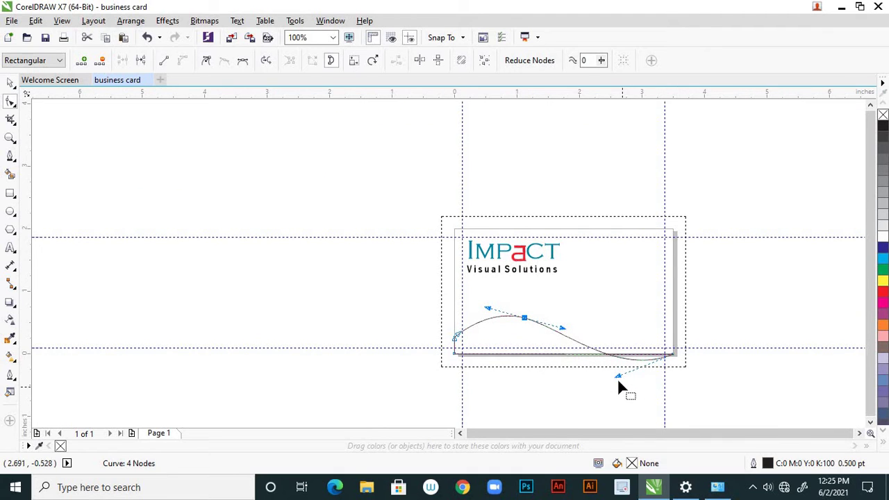
left_click_drag(617, 375, 604, 354)
scroll(556, 358, "up", 2)
scroll(517, 332, "down", 1)
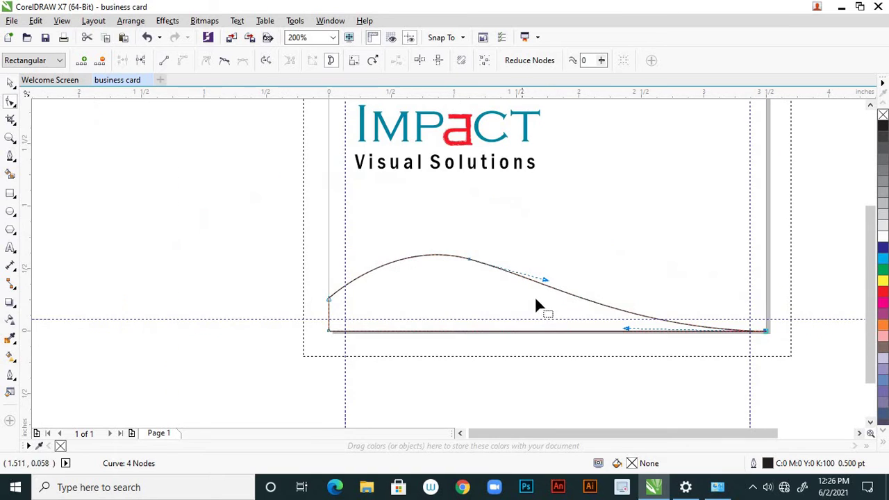
Adjust the middle node and its curve handles into a smooth hump, then deselect the nodes
left_click_drag(546, 282, 541, 289)
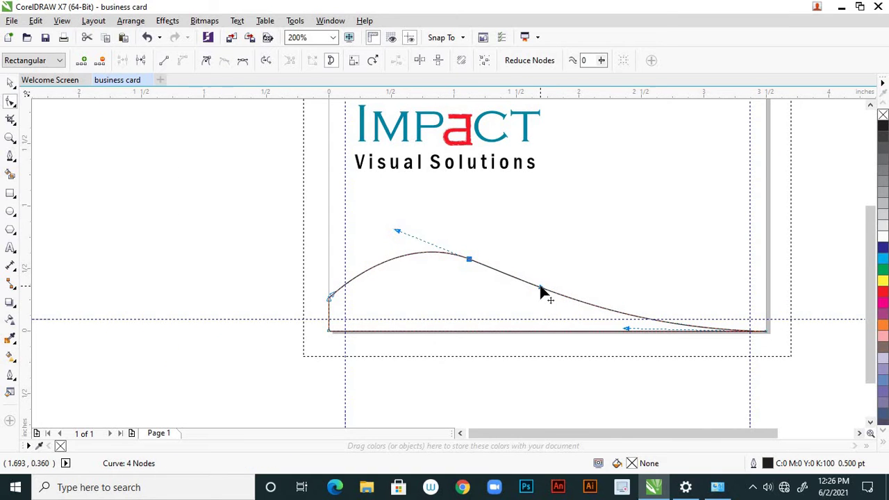
scroll(770, 345, "up", 1)
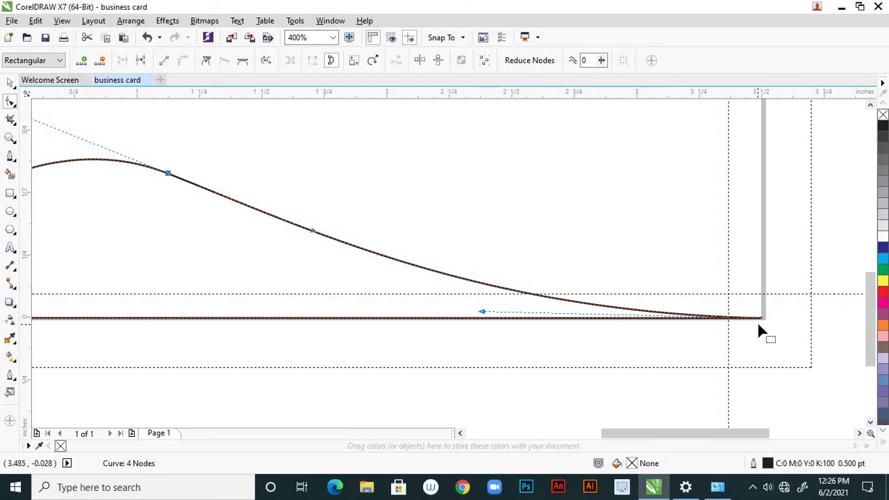
scroll(756, 321, "down", 1)
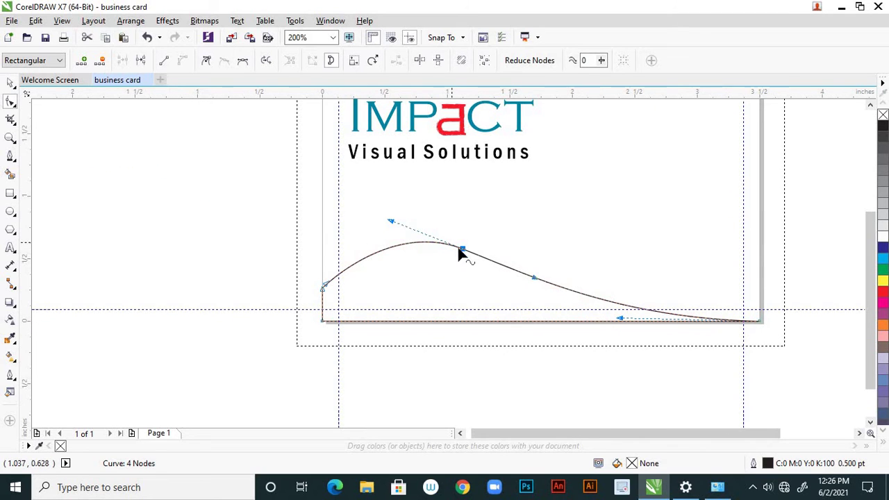
left_click_drag(462, 252, 462, 266)
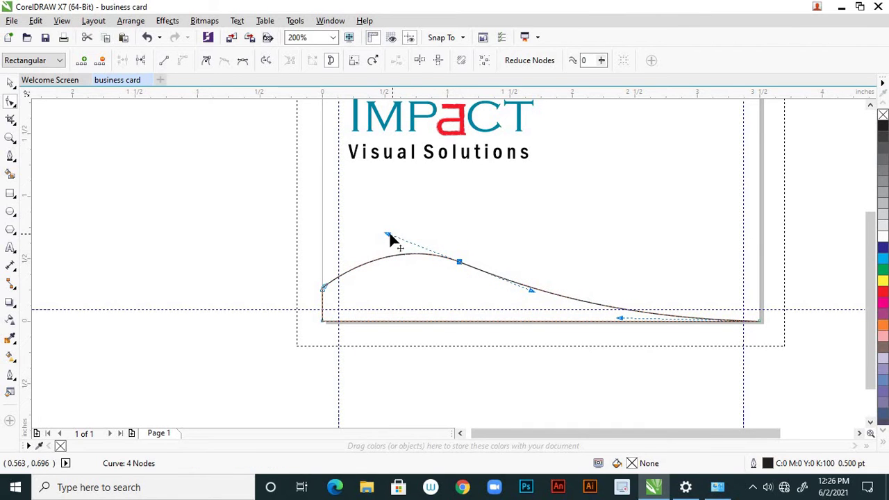
left_click_drag(388, 234, 383, 243)
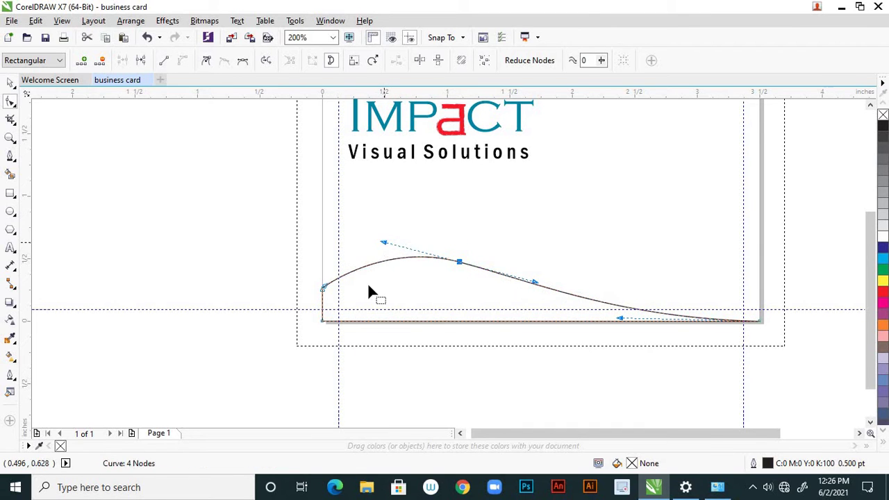
left_click(300, 346)
scroll(351, 321, "down", 1)
scroll(395, 343, "down", 1)
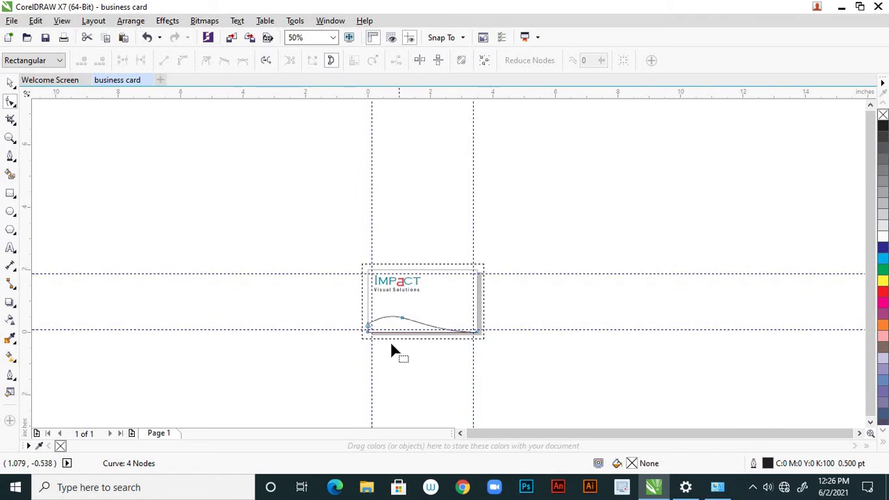
scroll(423, 332, "up", 1)
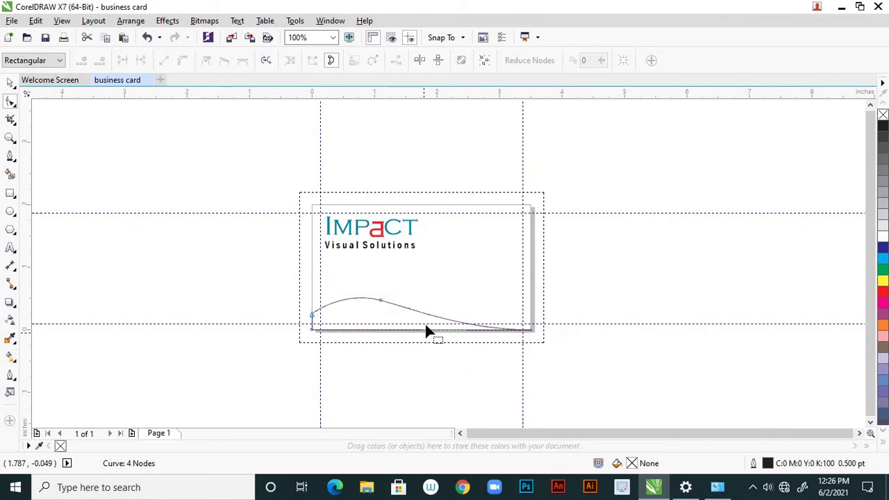
Fill the wave with 30% Black and set its outline width to None
left_click(11, 84)
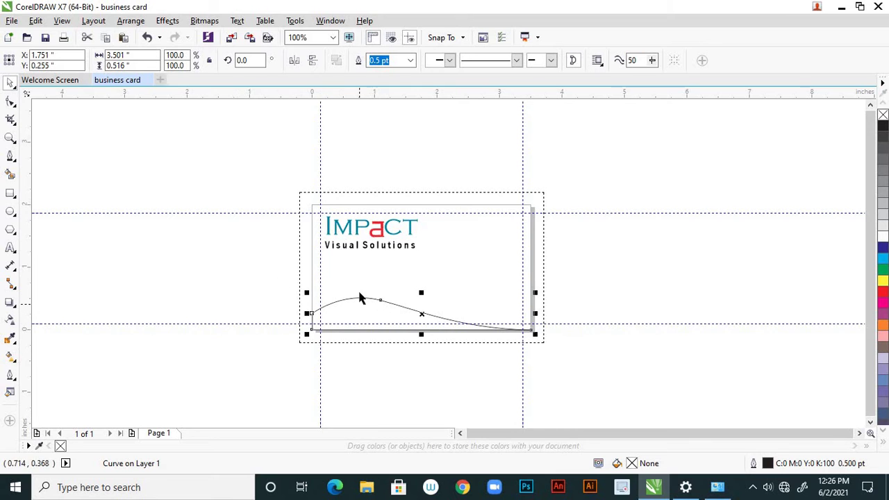
scroll(359, 297, "up", 2)
scroll(368, 295, "down", 1)
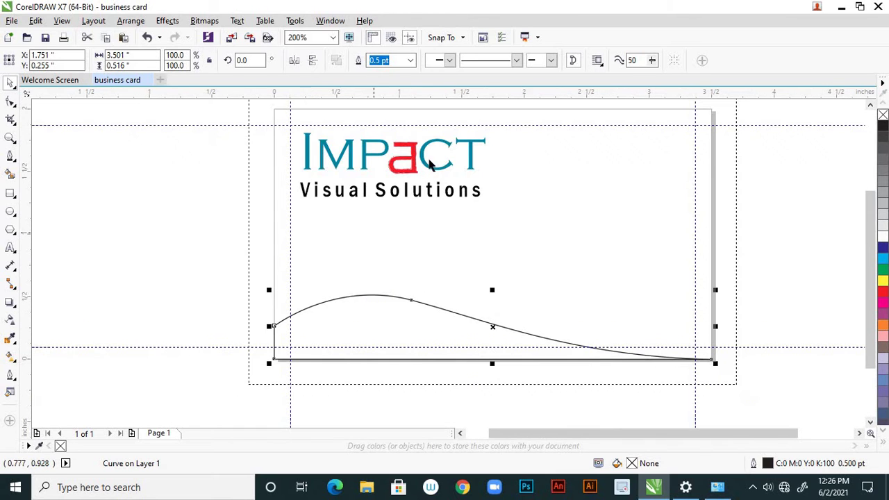
scroll(473, 139, "up", 1)
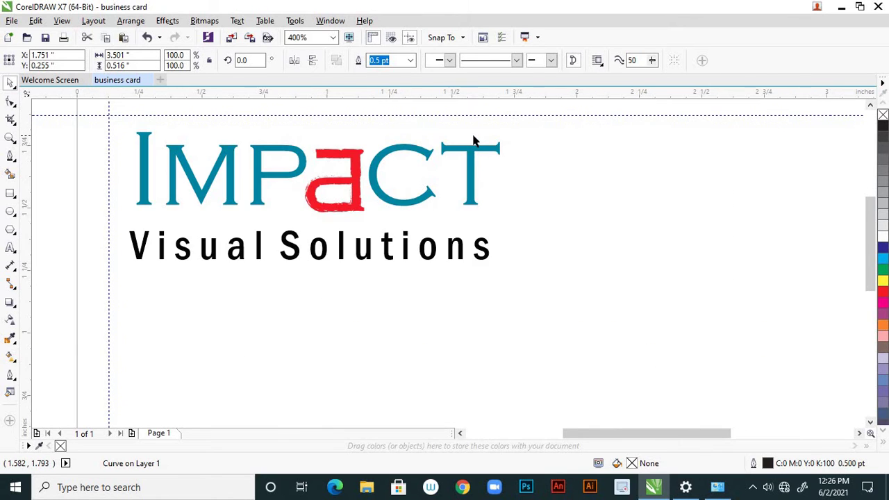
scroll(475, 159, "down", 2)
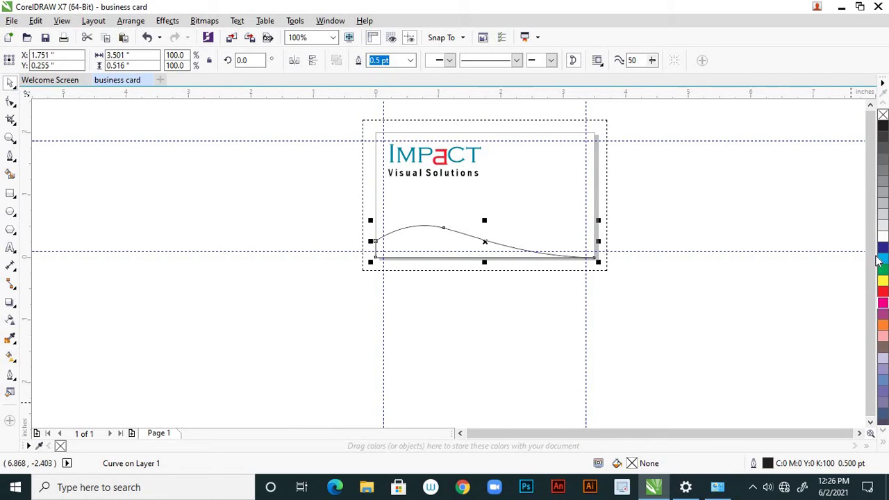
left_click(883, 206)
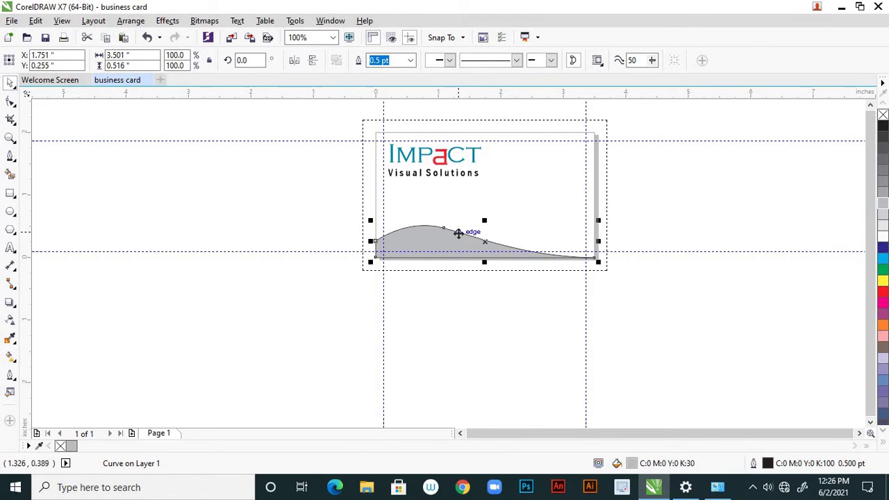
scroll(457, 234, "up", 1)
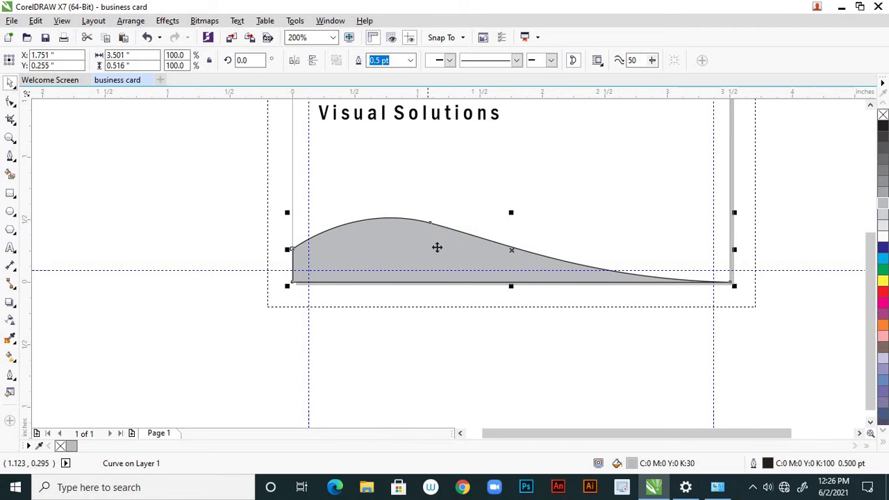
left_click(410, 61)
left_click(401, 73)
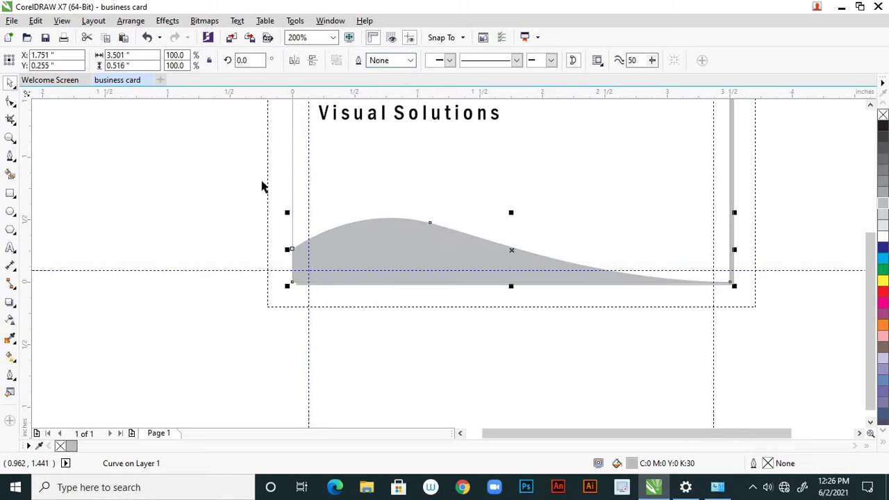
left_click(349, 298)
Start a 12 pt text line on the card's right side
scroll(410, 313, "down", 3)
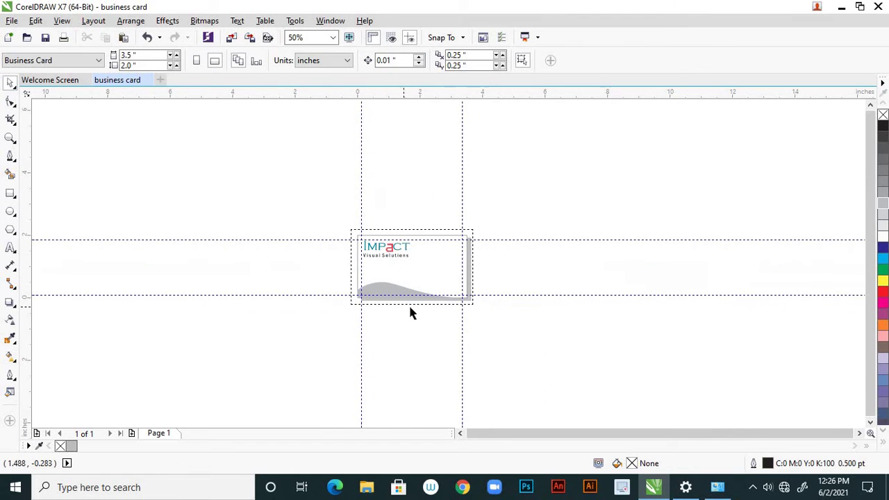
scroll(405, 302, "up", 2)
scroll(430, 284, "down", 1)
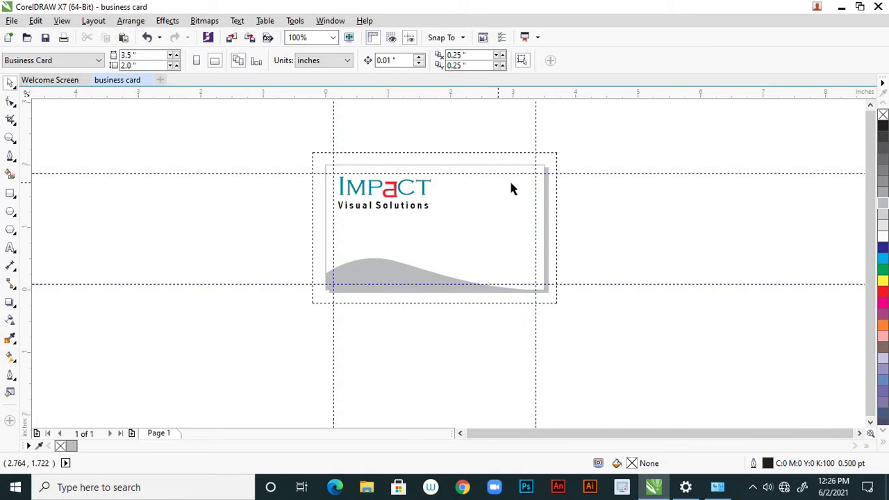
left_click(11, 248)
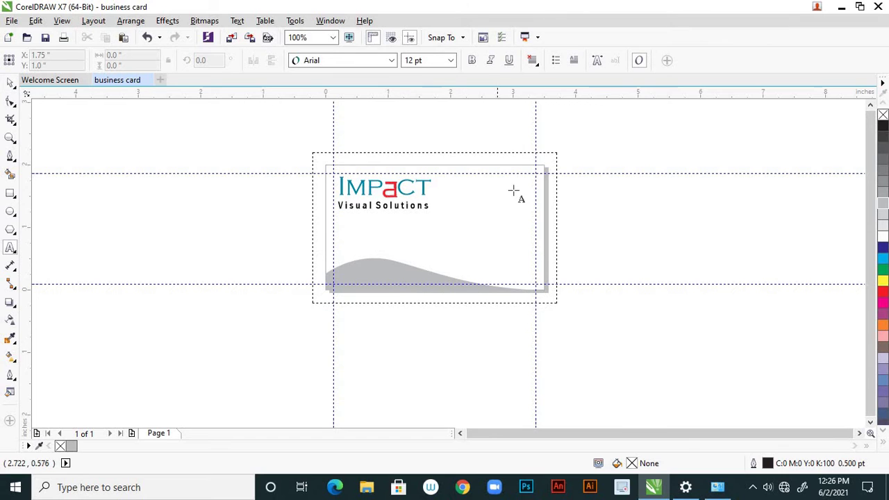
scroll(512, 153, "up", 2)
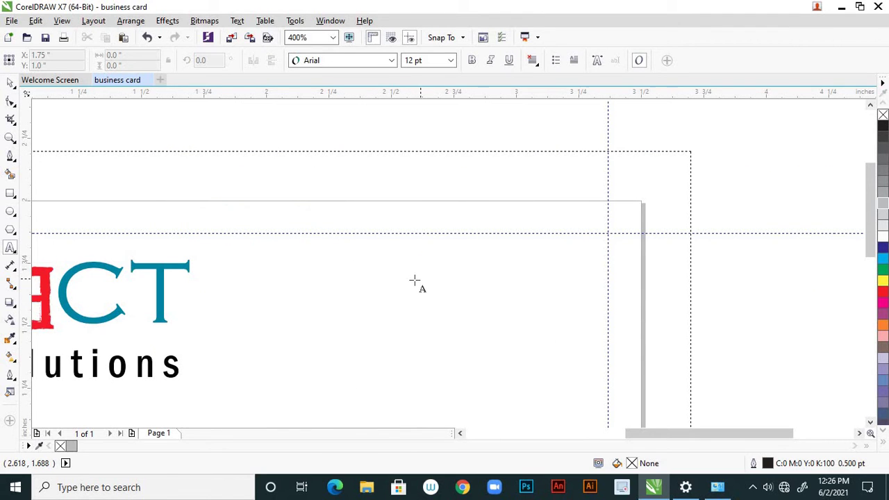
left_click(414, 280)
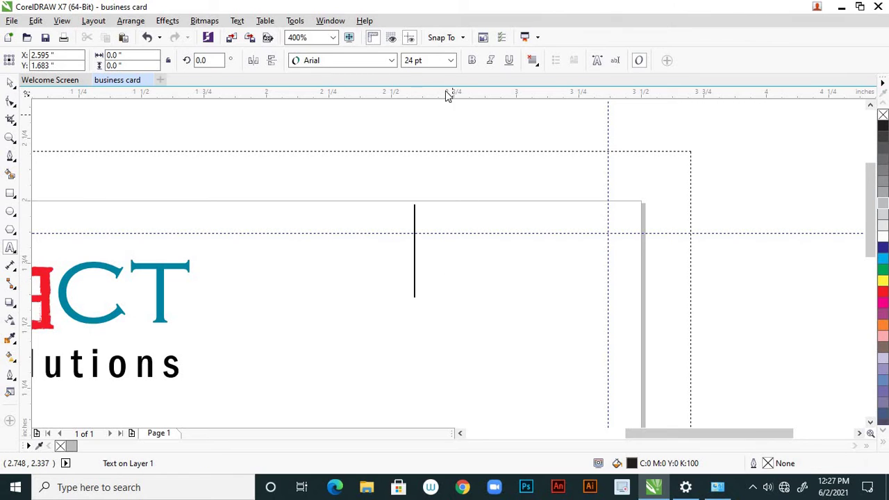
left_click(451, 61)
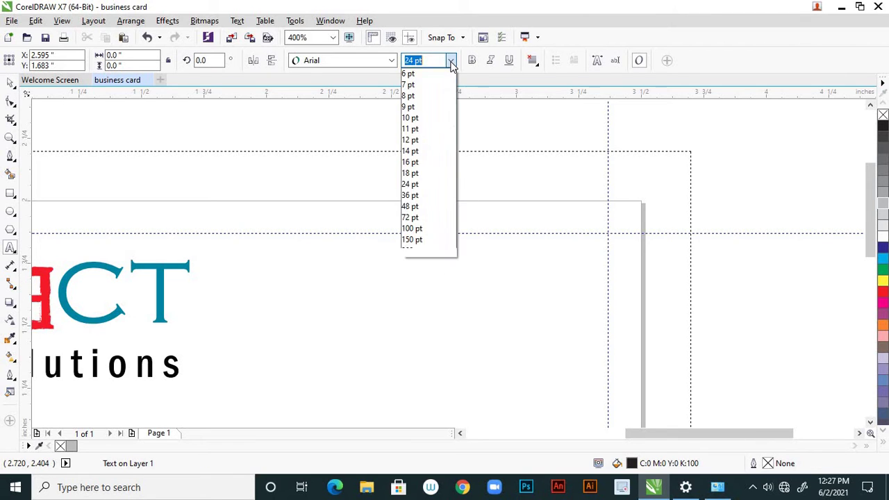
left_click(423, 164)
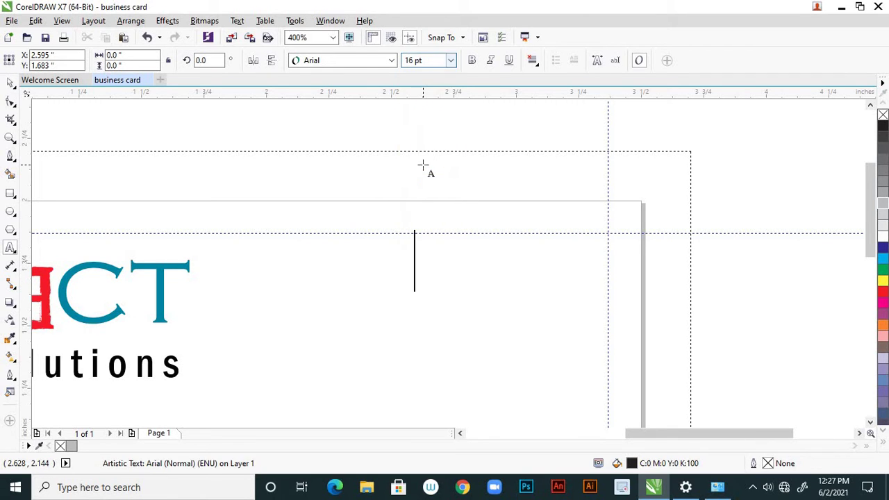
left_click(451, 61)
left_click(425, 139)
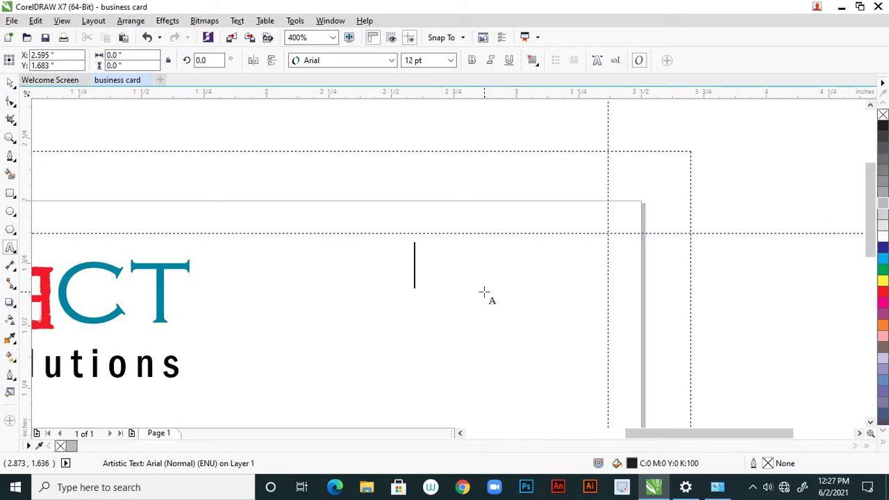
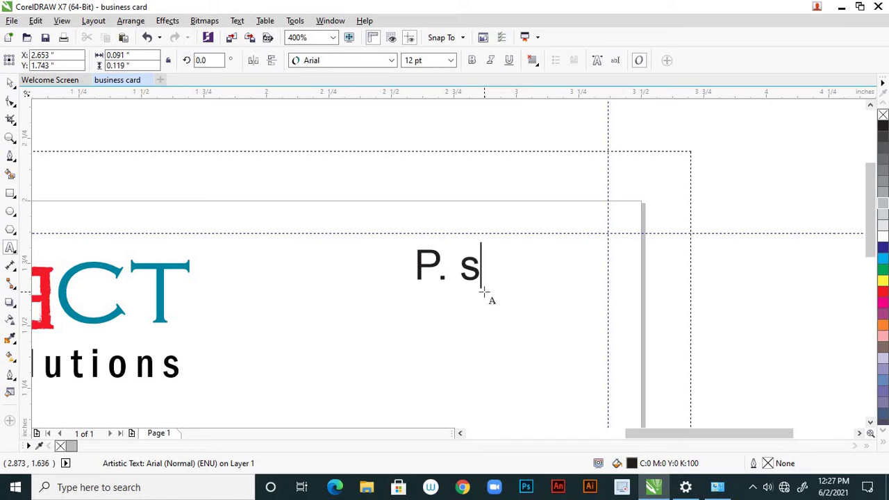
Type the designer's name on the first line
key("BackSpace")
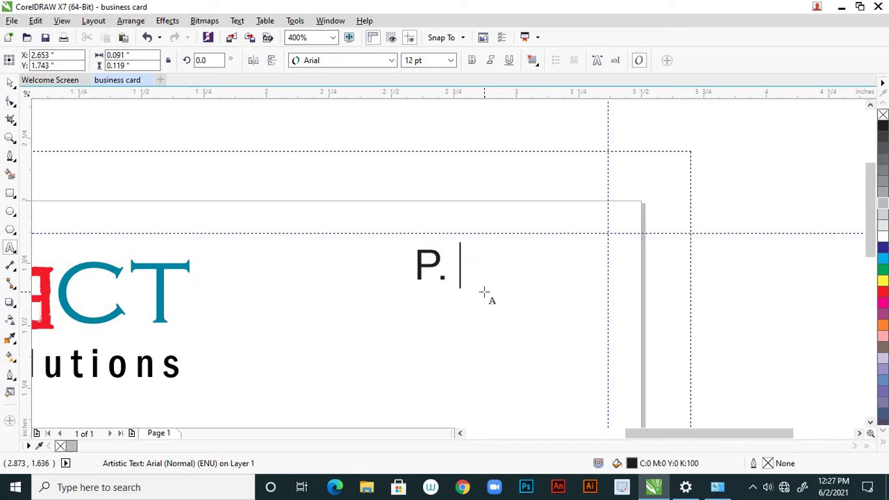
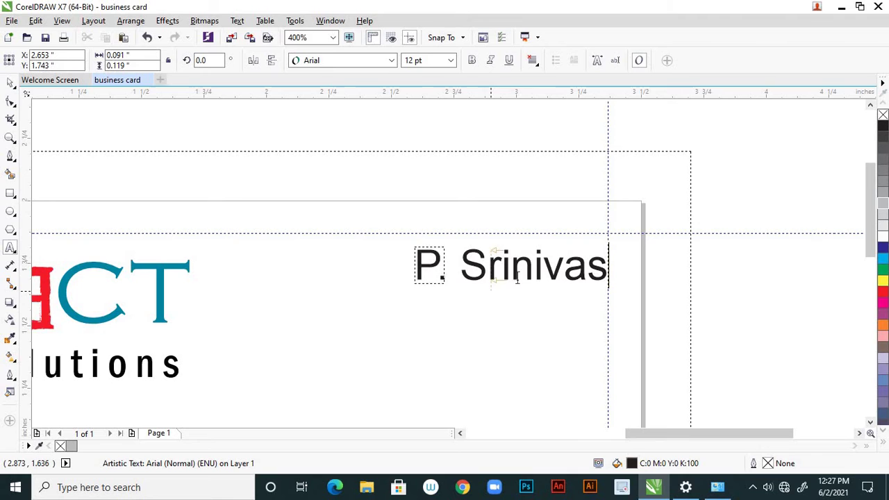
scroll(526, 292, "down", 2)
scroll(538, 288, "up", 2)
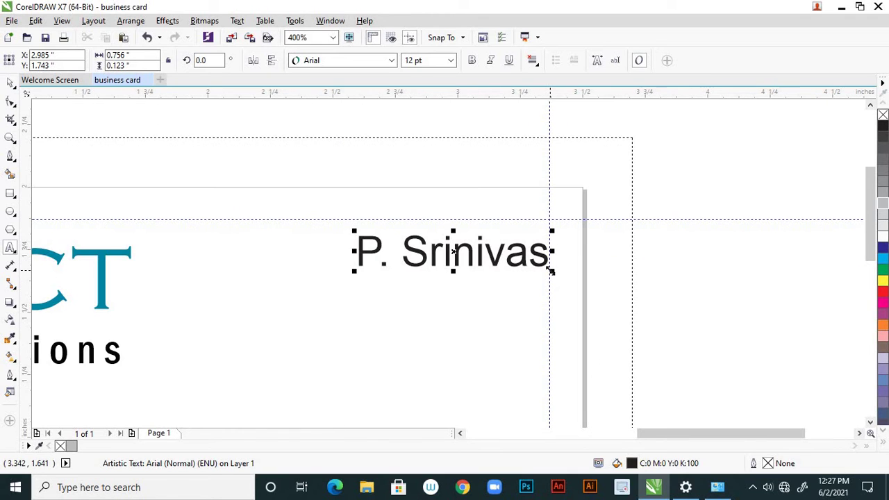
Add a second line 'Designer' and insert 'Sr' at its start
key("Return")
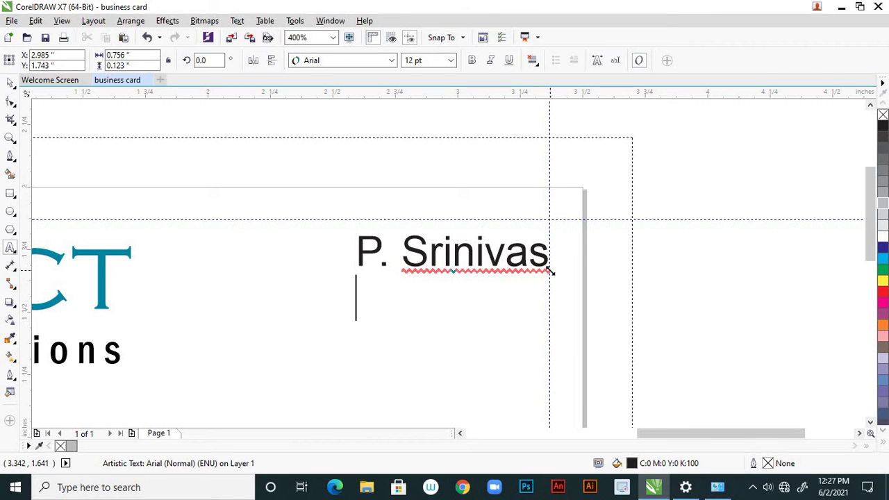
type("D")
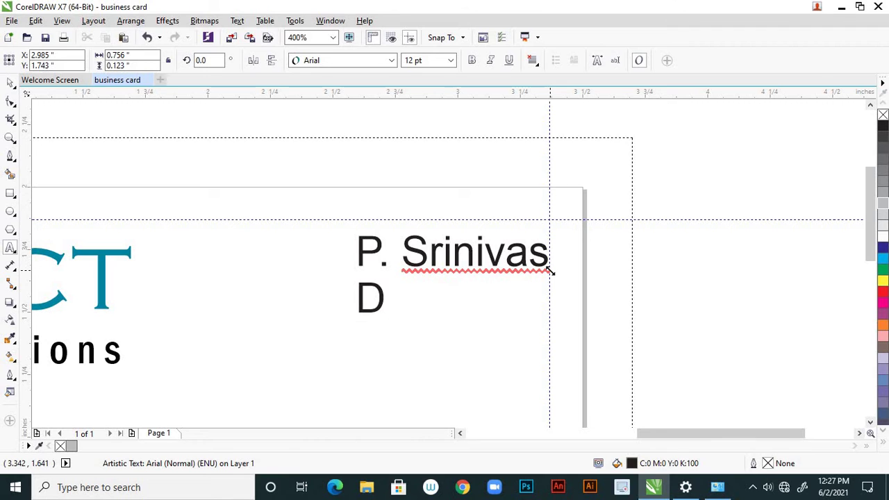
type("esign")
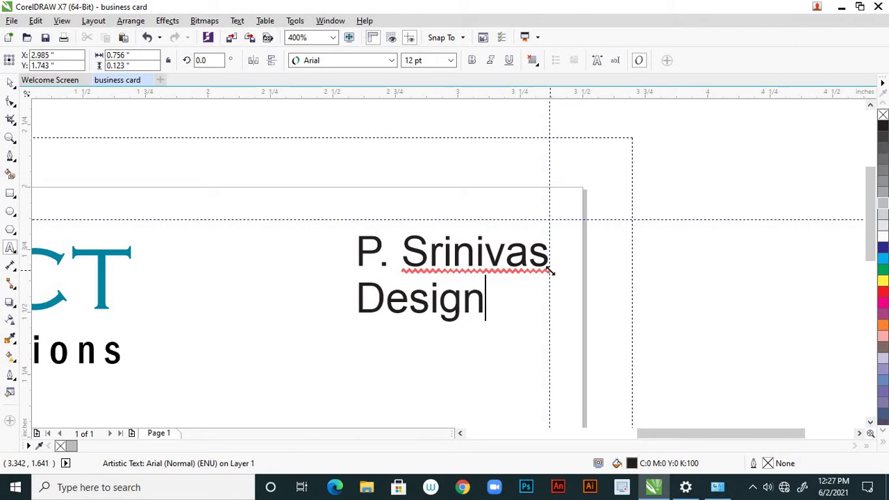
type("er")
key("Escape")
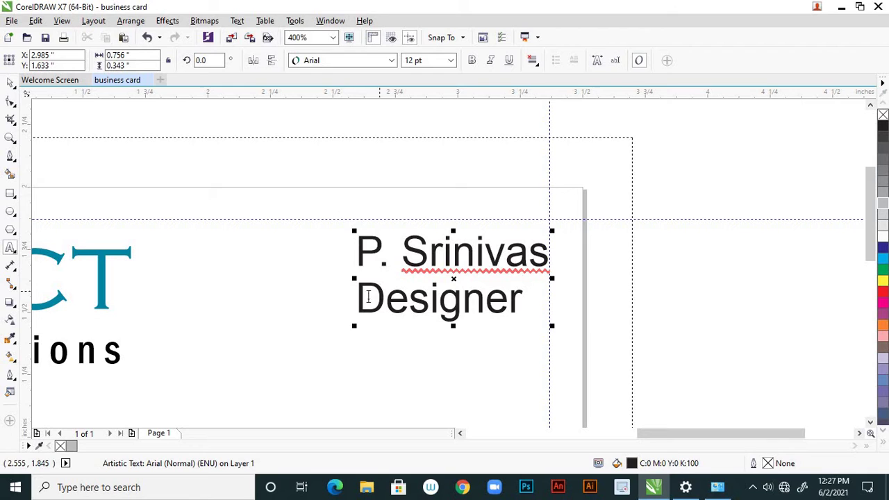
key("Home")
type("S")
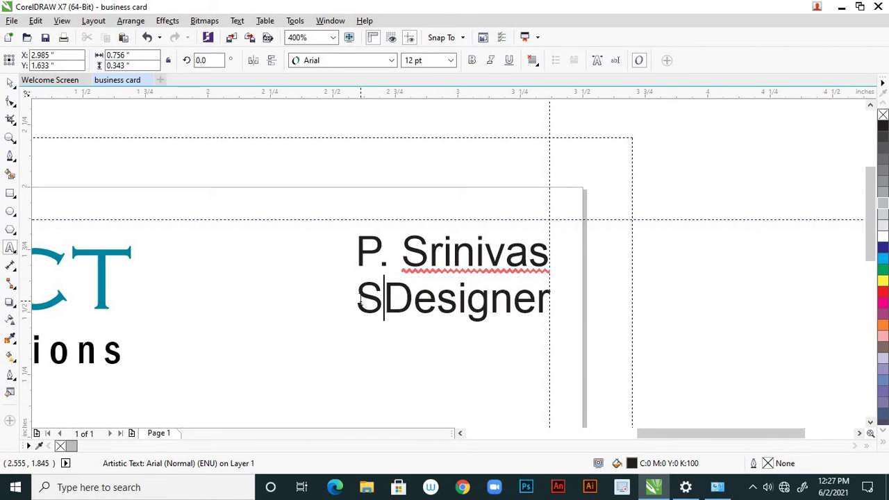
type("r")
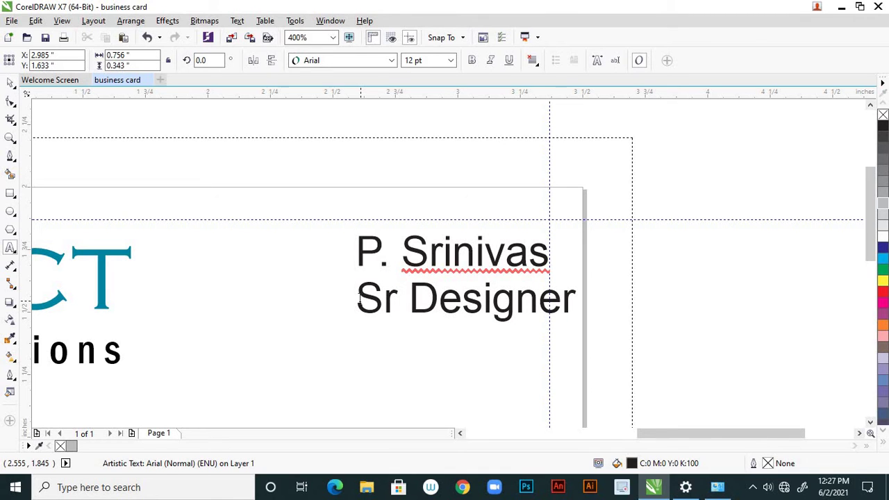
Scale the name block, then reset its font size to 12 pt
scroll(409, 291, "down", 3)
scroll(410, 291, "down", 2)
scroll(386, 294, "up", 1)
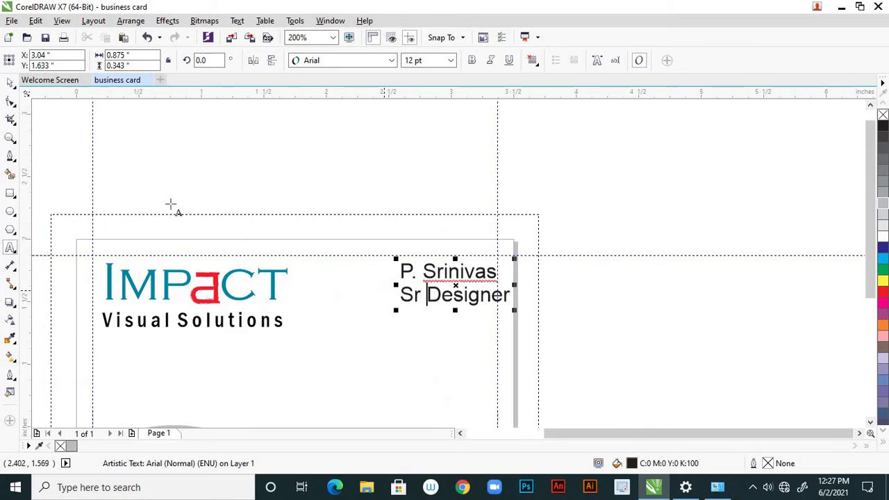
left_click(11, 84)
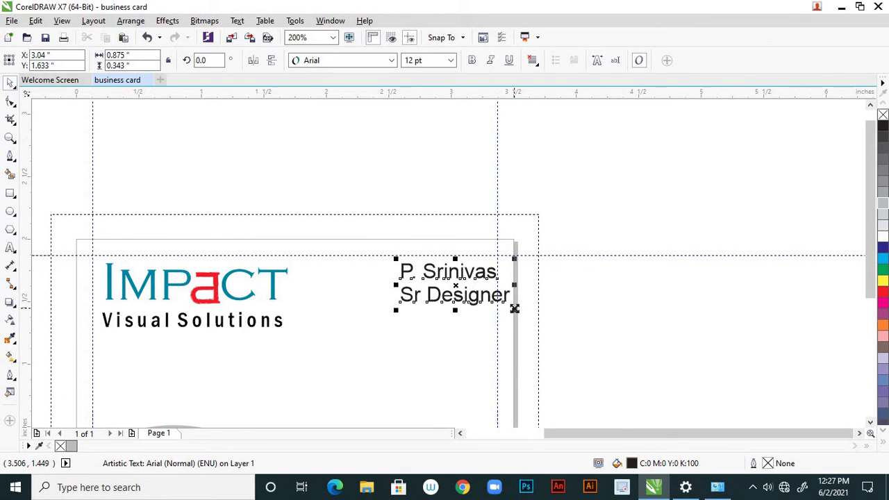
mouse_move(513, 308)
left_mouse_down()
mouse_move(492, 301)
mouse_move(521, 307)
left_mouse_up()
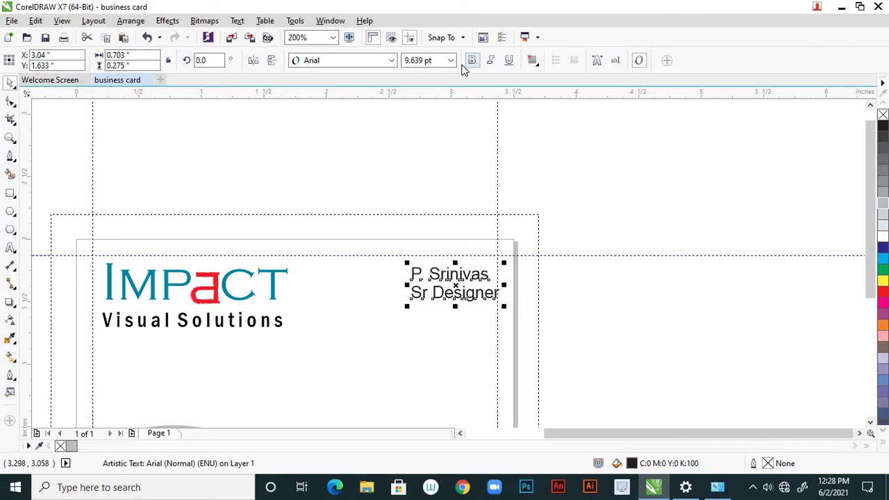
left_click(451, 62)
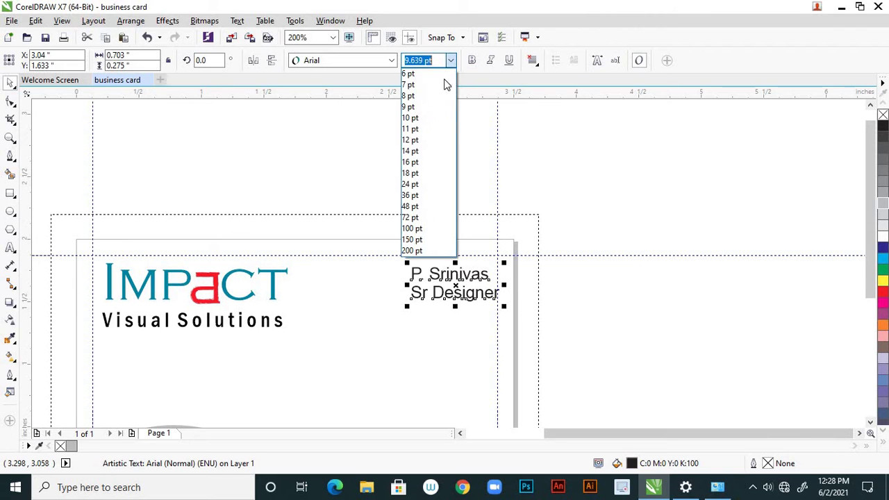
left_click(421, 137)
Move the name block left inside the card's right margin guide
scroll(521, 266, "down", 2)
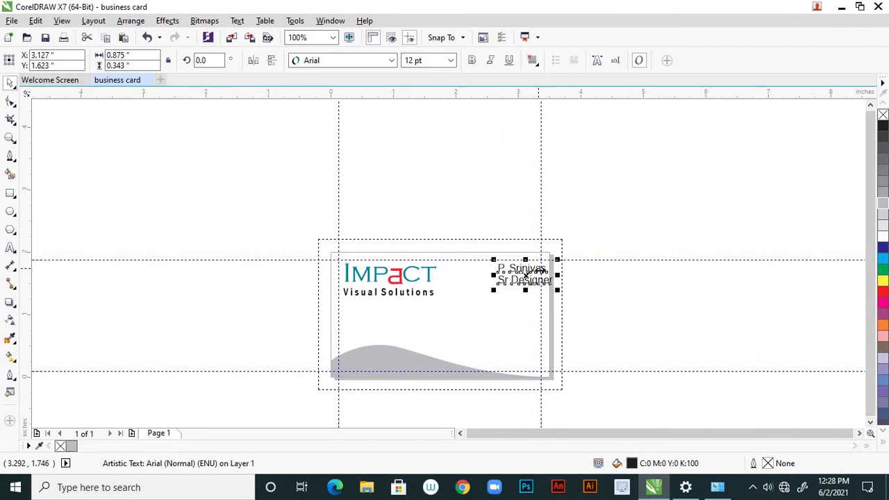
scroll(536, 268, "up", 2)
left_click_drag(526, 266, 493, 276)
scroll(599, 219, "down", 2)
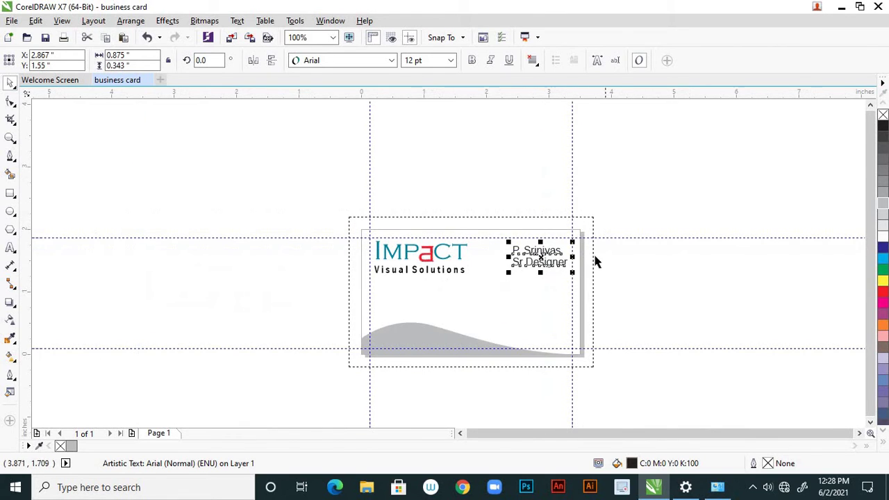
left_click(598, 254)
scroll(561, 266, "up", 2)
Set the name and 'Sr Designer' block to Right alignment so both lines end flush
left_click(547, 265)
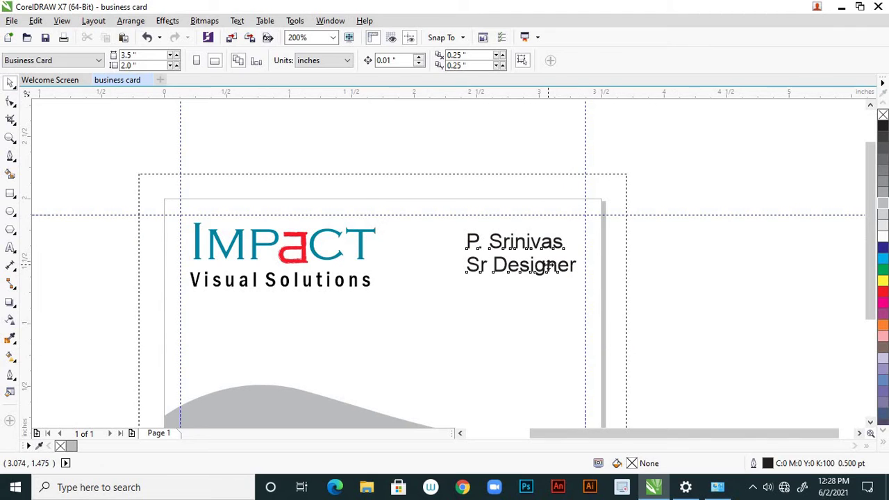
left_click(533, 62)
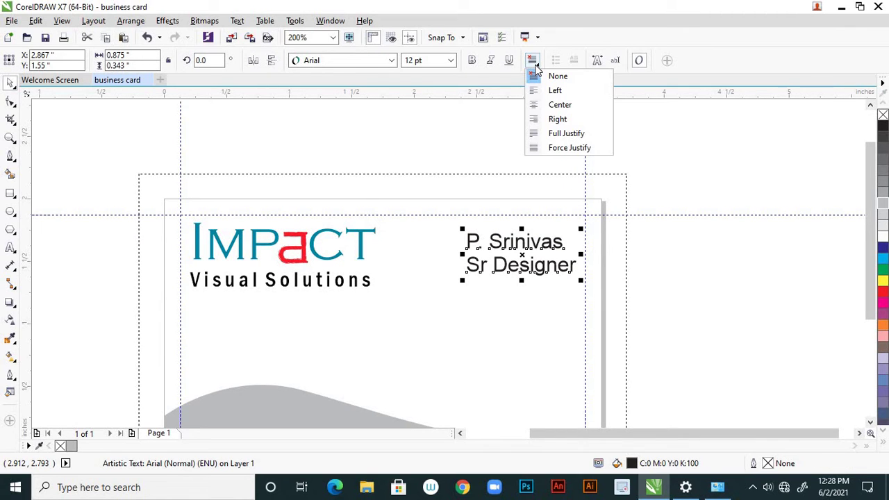
left_click(583, 91)
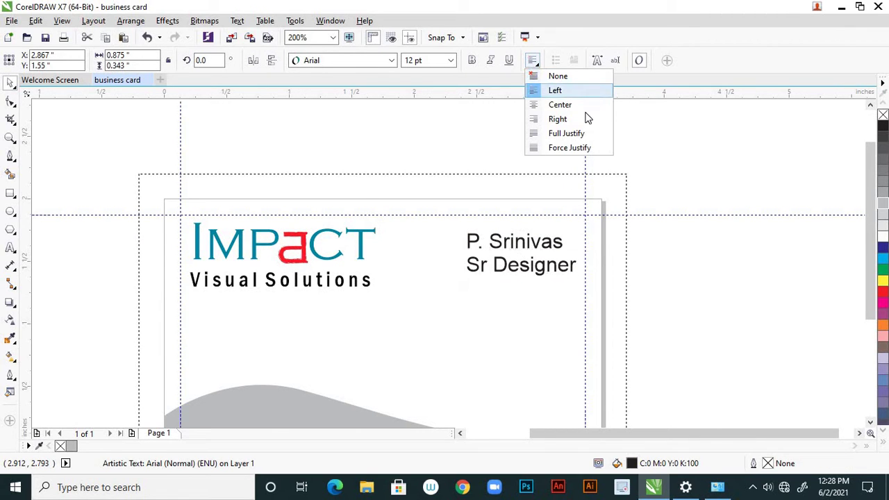
left_click(576, 122)
left_click(654, 269)
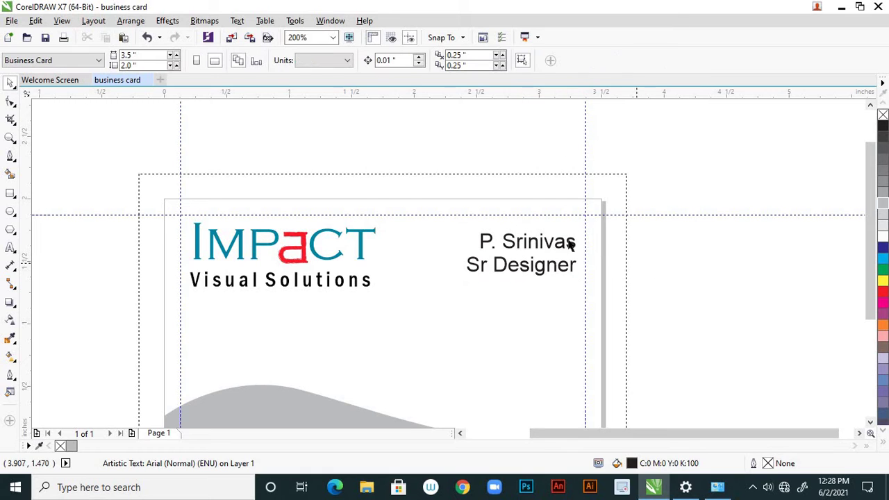
scroll(544, 240, "down", 2)
scroll(555, 249, "up", 2)
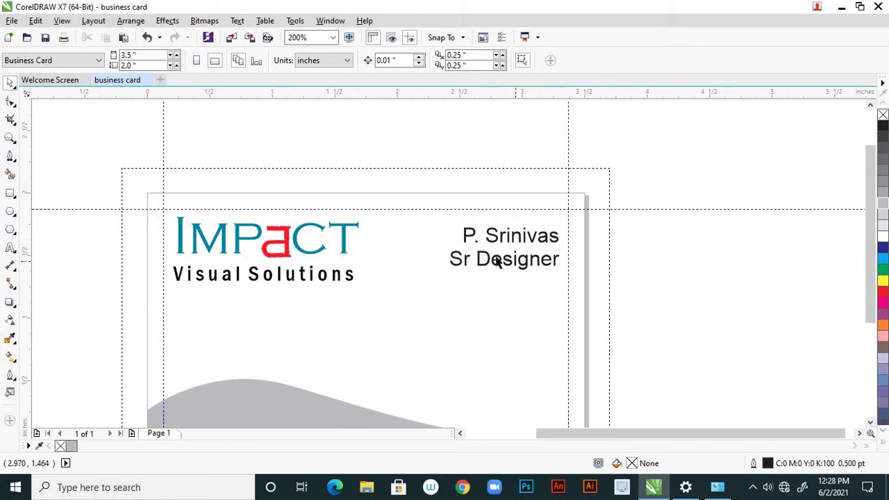
Make the 'Sr Designer' line 8 pt beneath the name
left_click(11, 248)
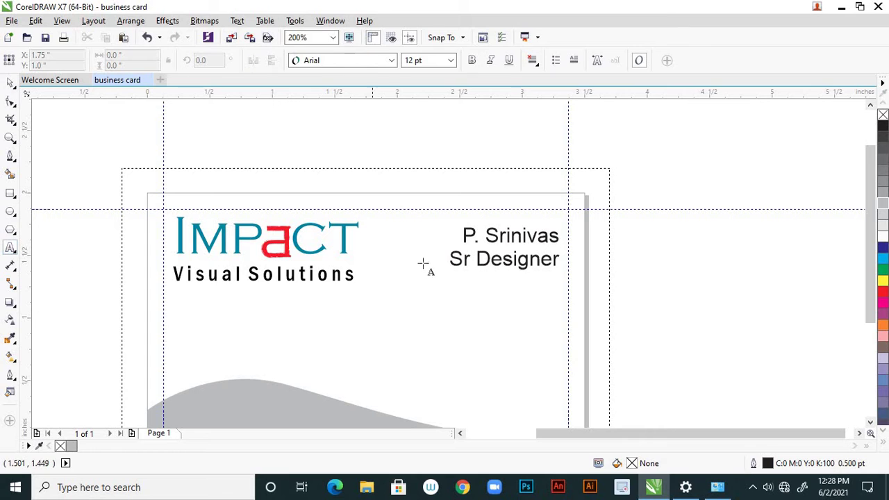
left_click_drag(452, 257, 564, 263)
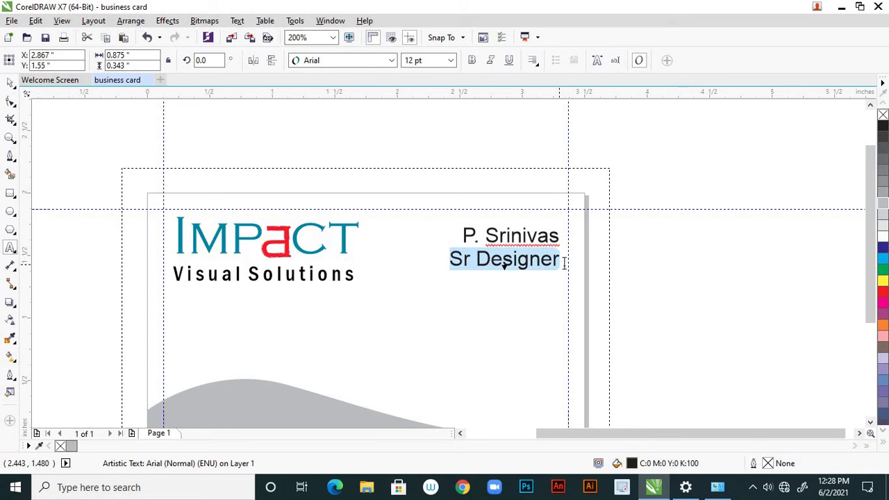
left_click(450, 60)
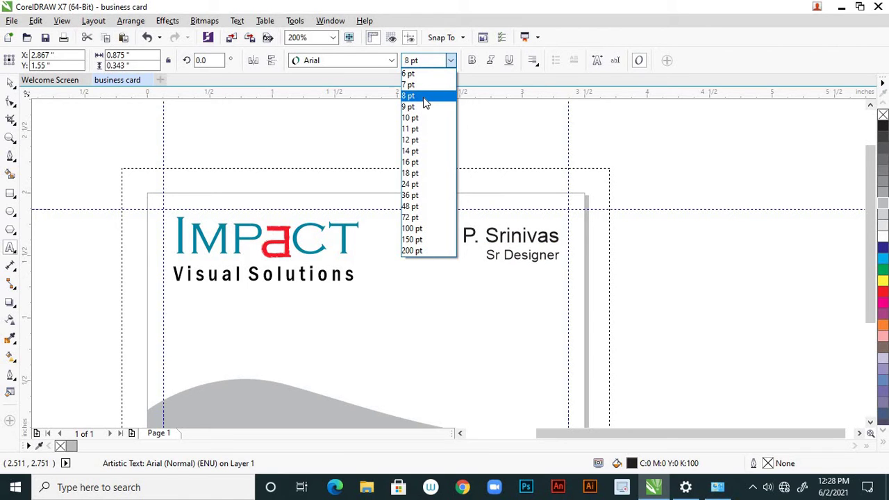
left_click(423, 98)
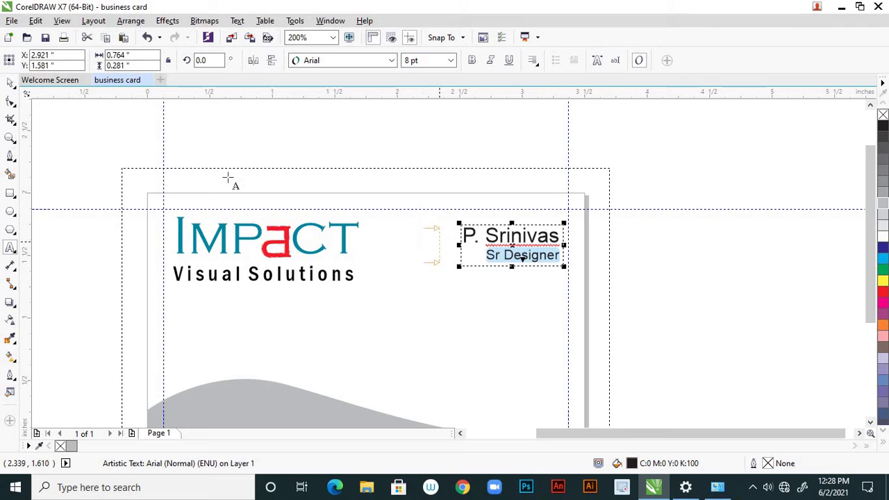
left_click(10, 82)
left_click(500, 311)
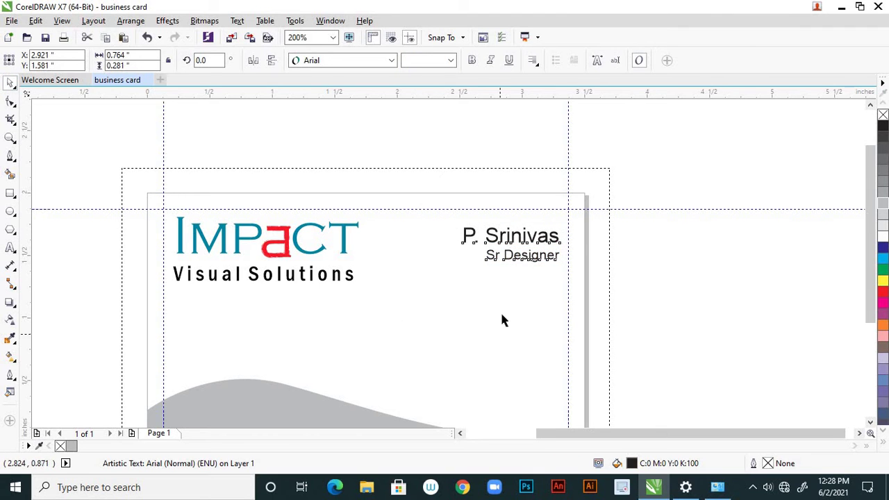
scroll(505, 299, "down", 1)
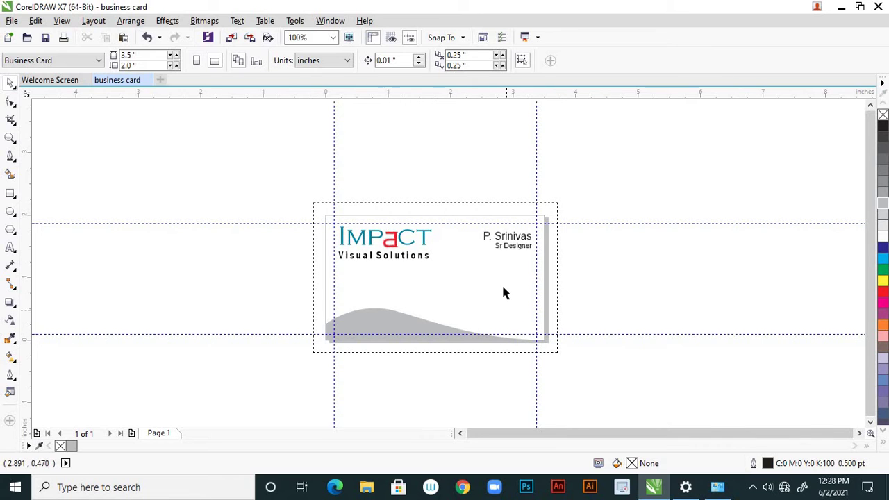
scroll(490, 270, "up", 1)
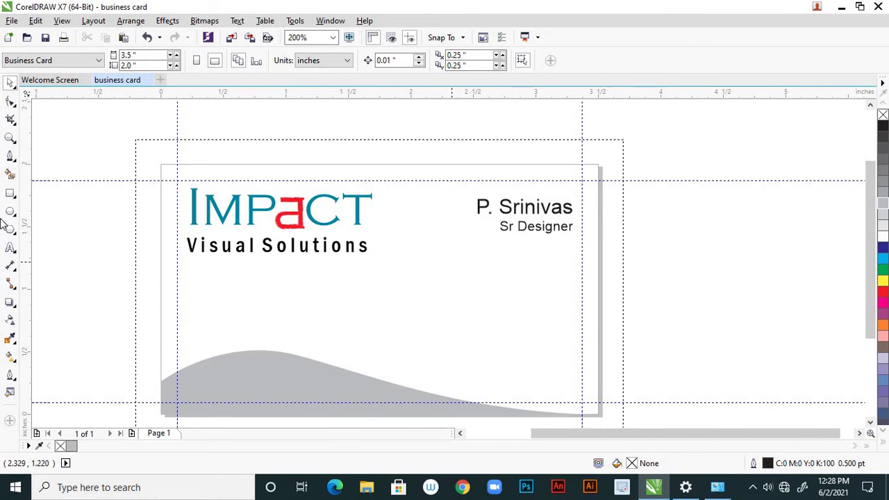
left_click(10, 248)
Add a 12 pt line below the title reading 'Ph No:' followed by the phone number
left_click(453, 267)
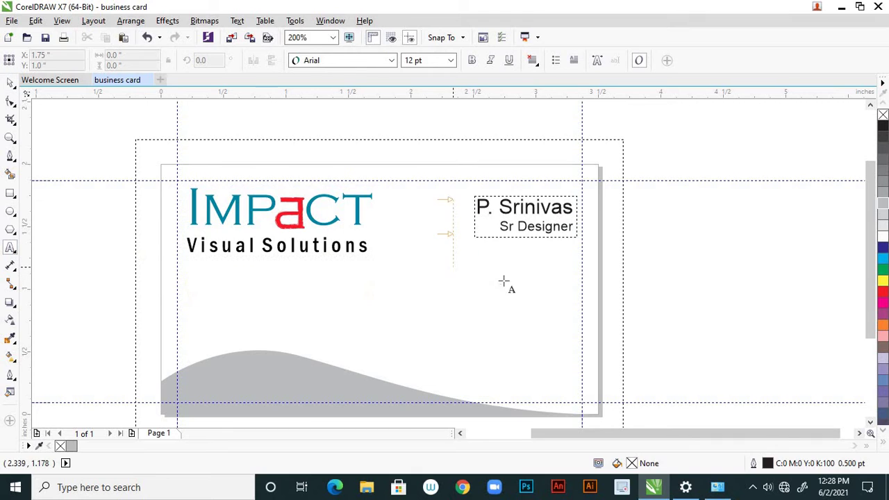
left_click(451, 60)
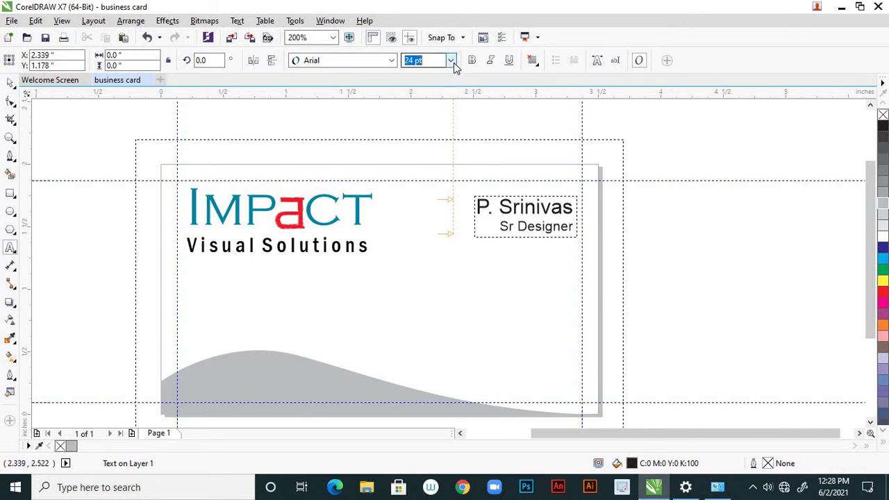
left_click(417, 140)
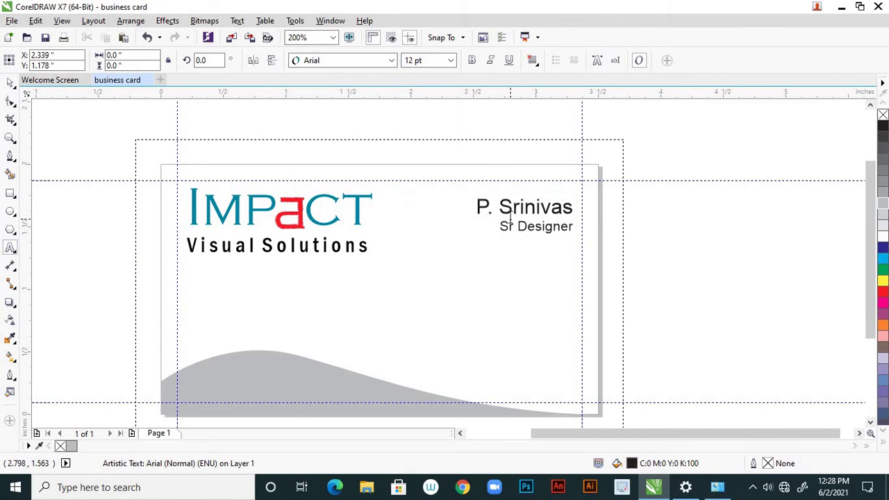
type("P")
key("Escape")
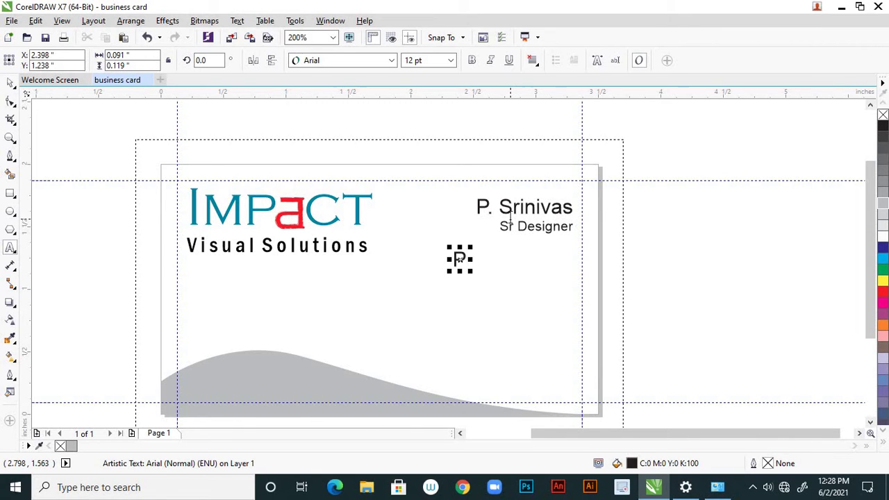
type("h NO")
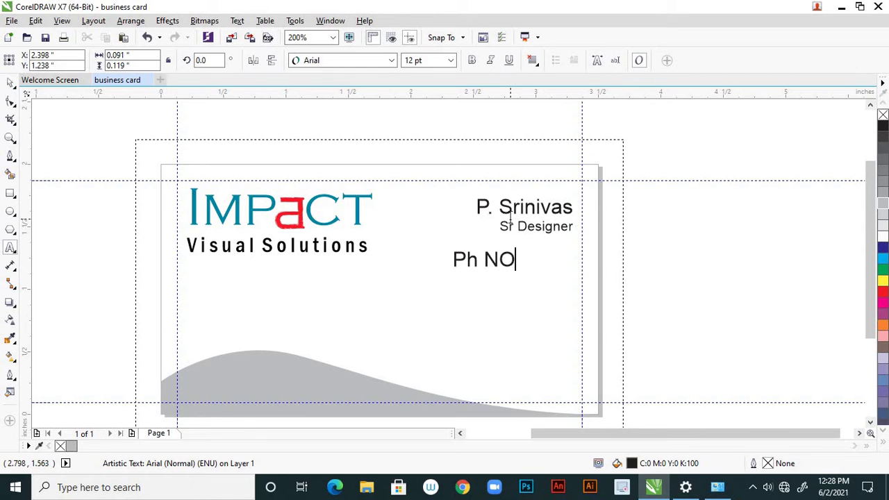
key("BackSpace")
type("o")
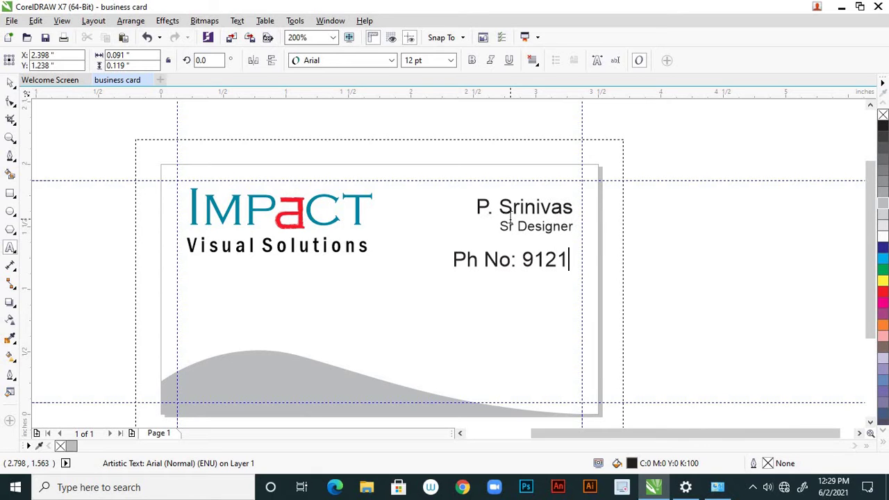
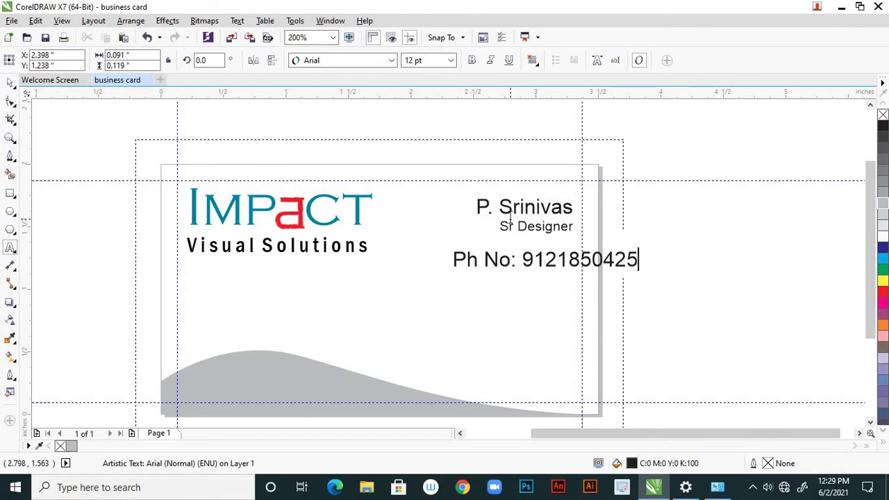
Set the phone line to 9 pt and place it under 'Sr Designer' on the right
left_click(10, 82)
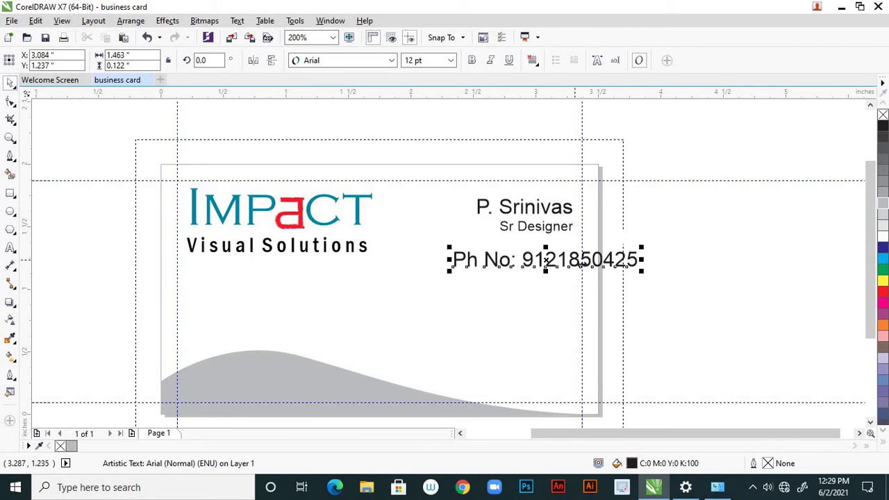
left_click_drag(545, 259, 510, 260)
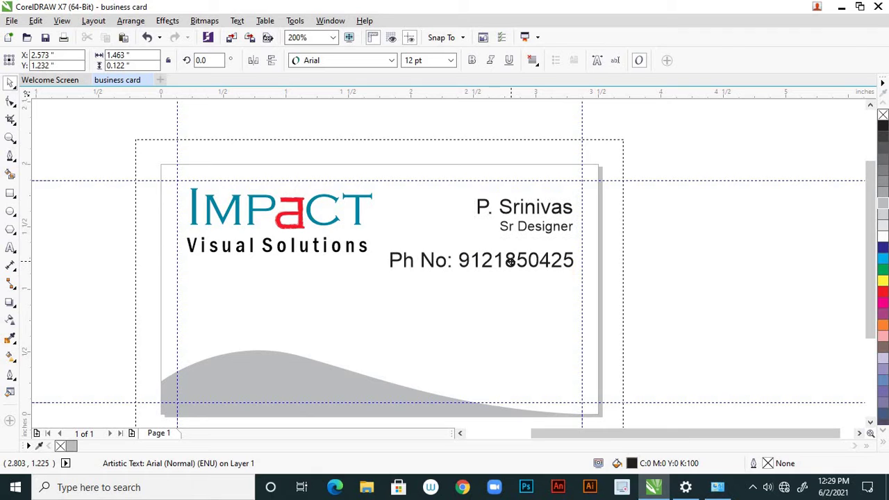
left_click(451, 61)
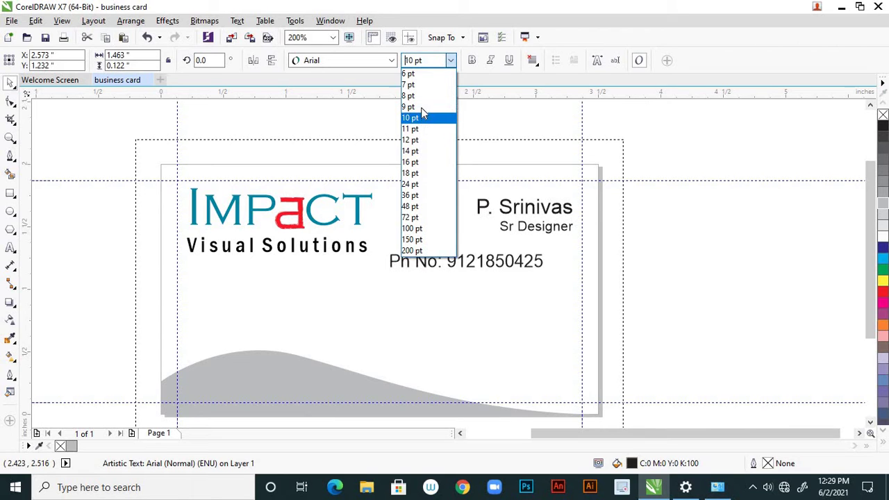
left_click(419, 108)
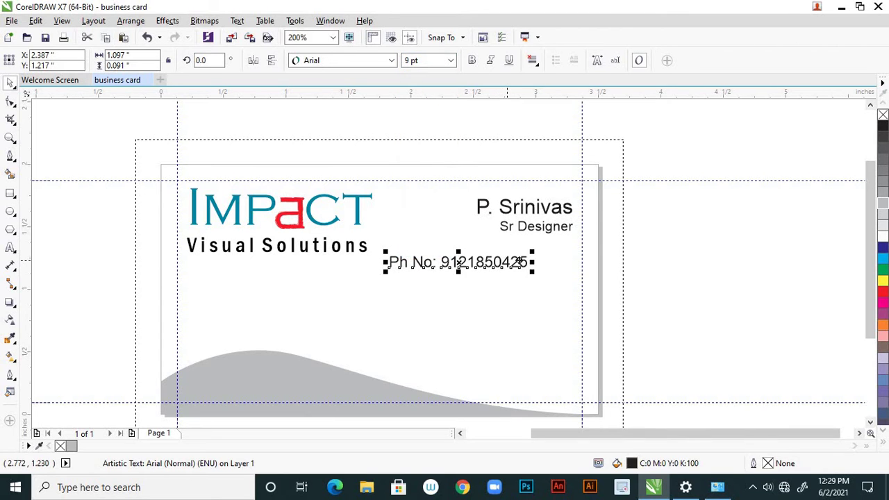
left_click_drag(517, 262, 553, 255)
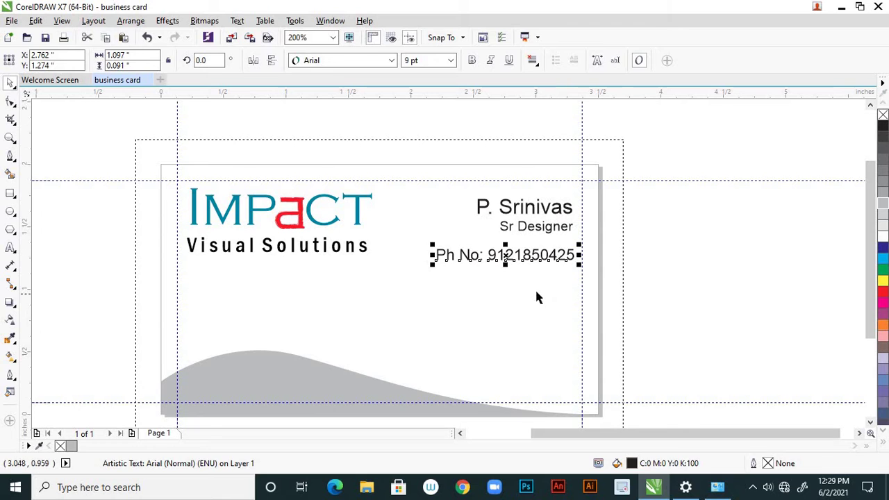
left_click(495, 283)
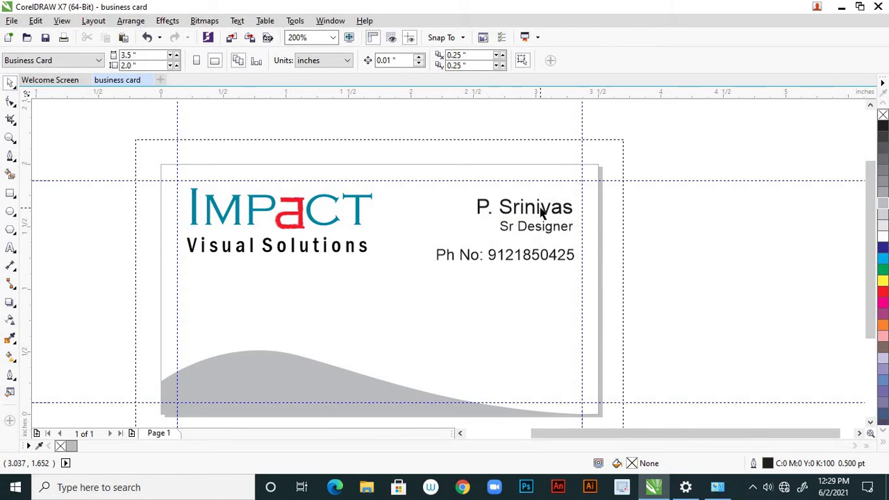
left_click(563, 261)
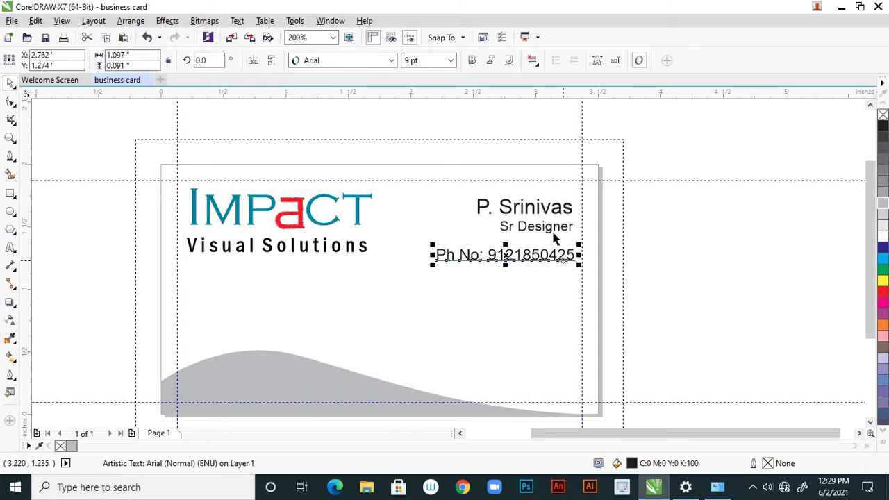
left_click(641, 269)
scroll(594, 219, "down", 1)
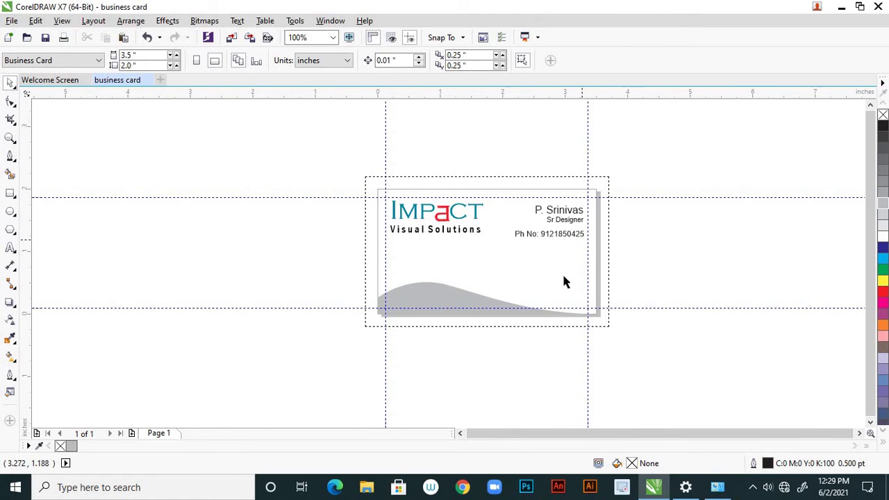
scroll(564, 281, "up", 1)
scroll(565, 282, "down", 1)
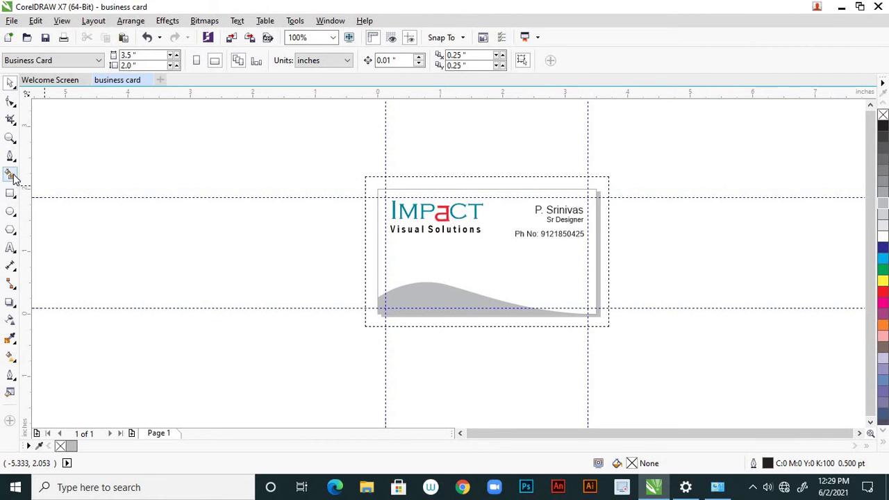
Create an 8 pt text block below the phone number and type the postal address lines
left_click(10, 248)
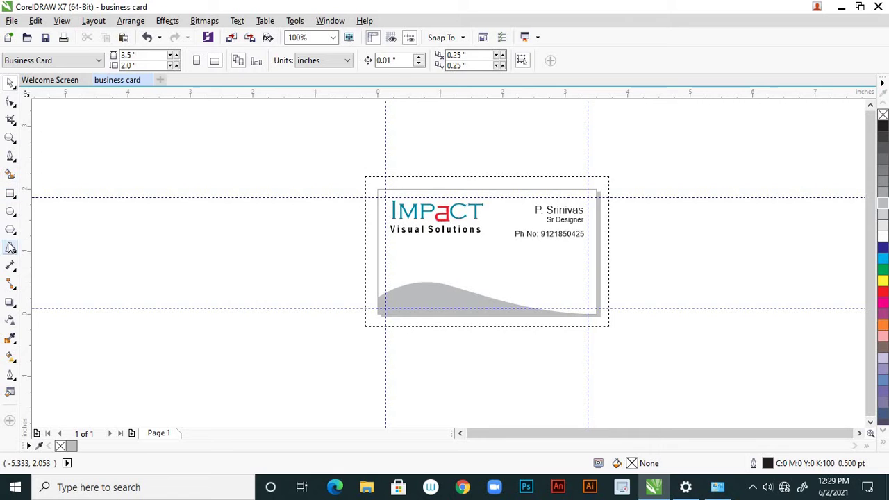
left_click(508, 268)
left_click(450, 60)
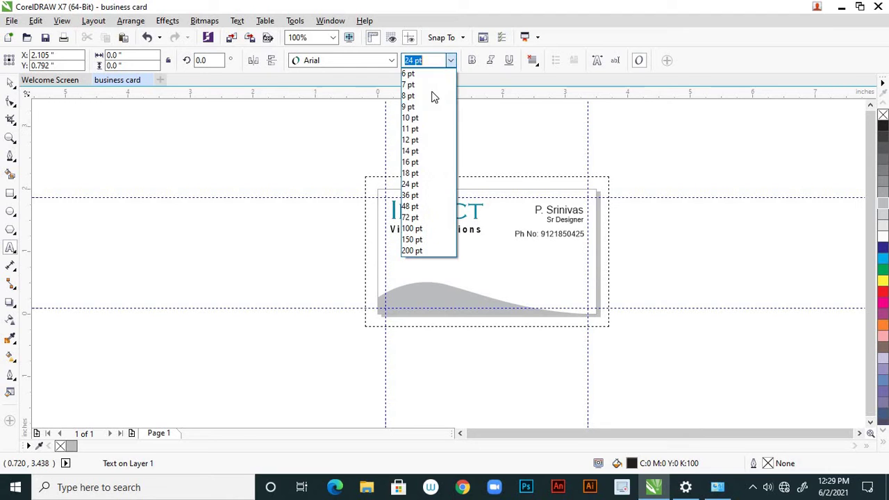
left_click(417, 96)
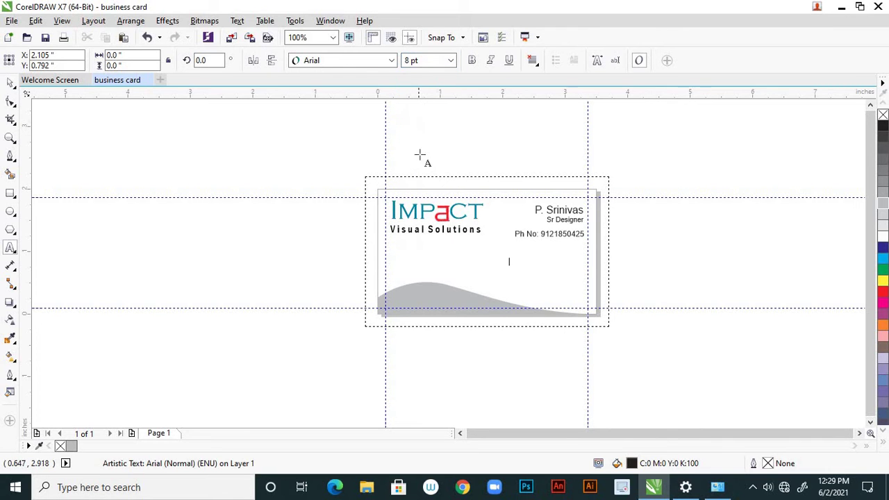
scroll(520, 254, "up", 2)
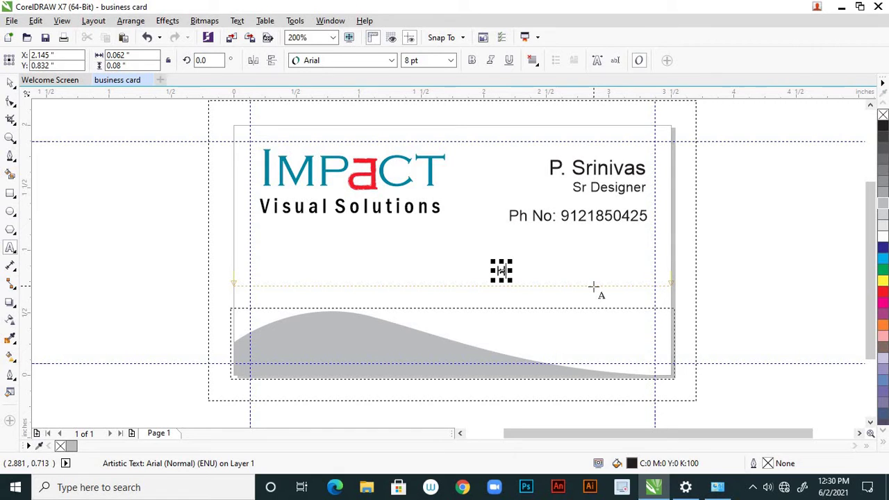
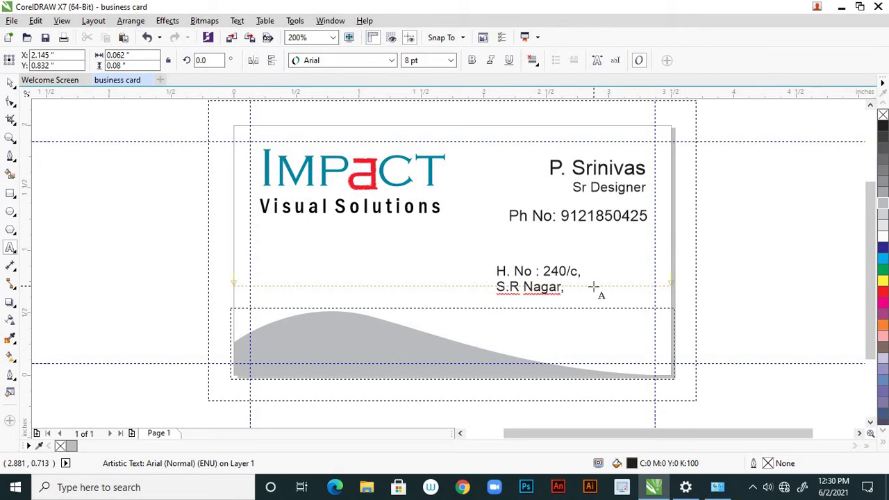
key("Return")
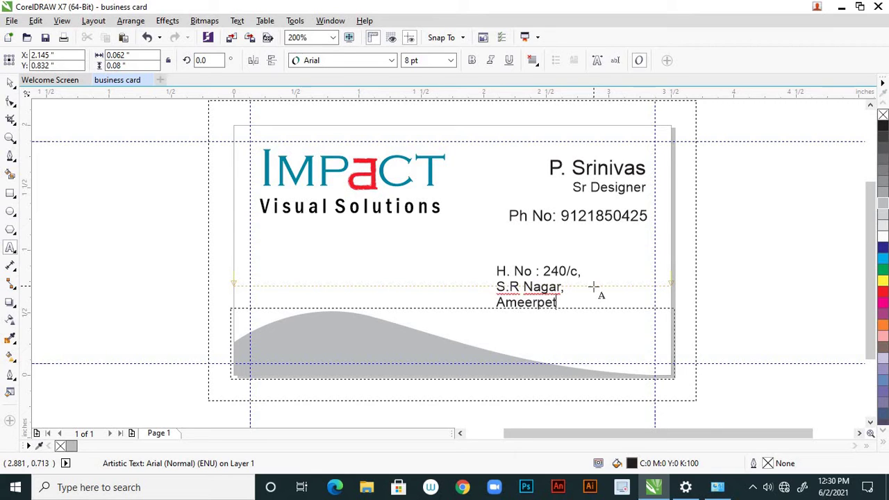
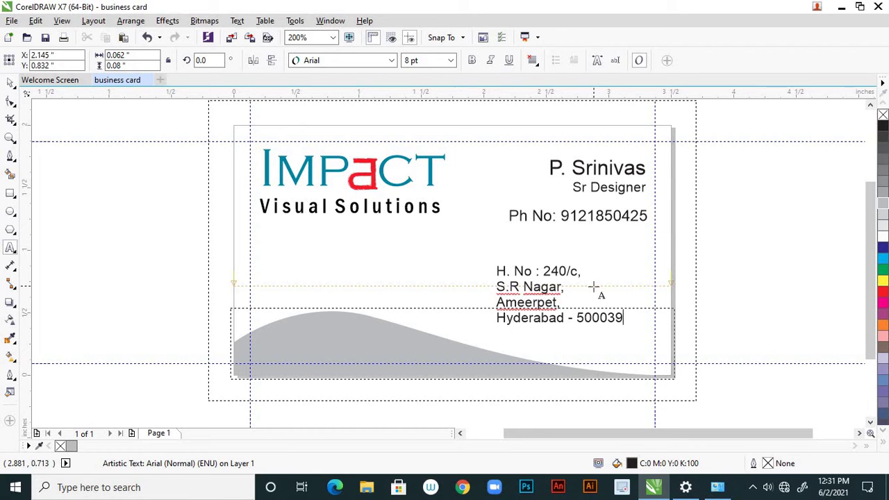
Set the address block's text alignment to Right
left_click(11, 83)
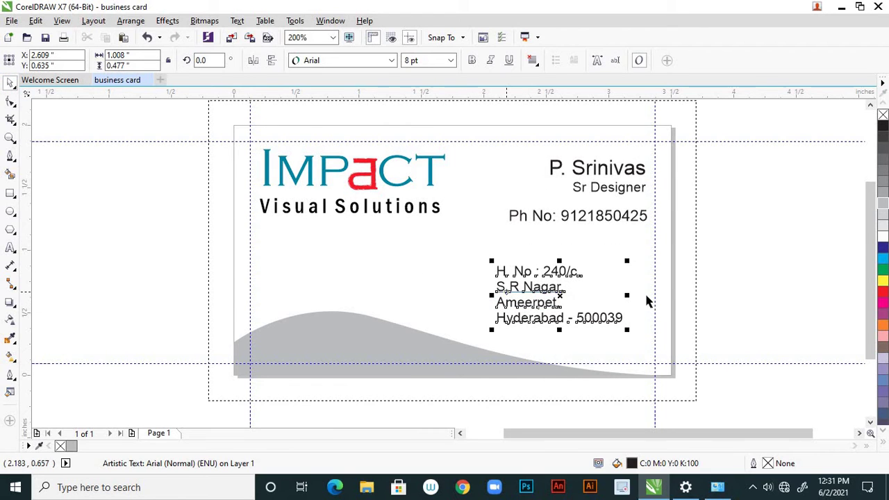
left_click(539, 65)
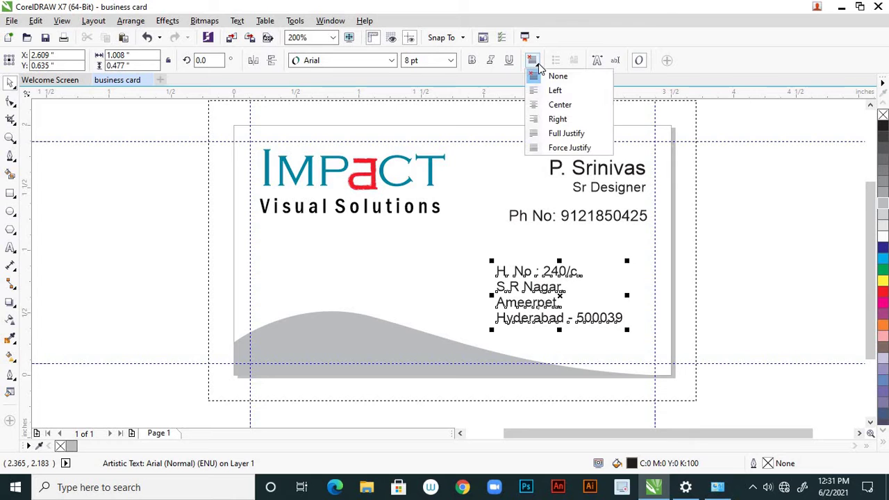
left_click(552, 117)
left_click(679, 262)
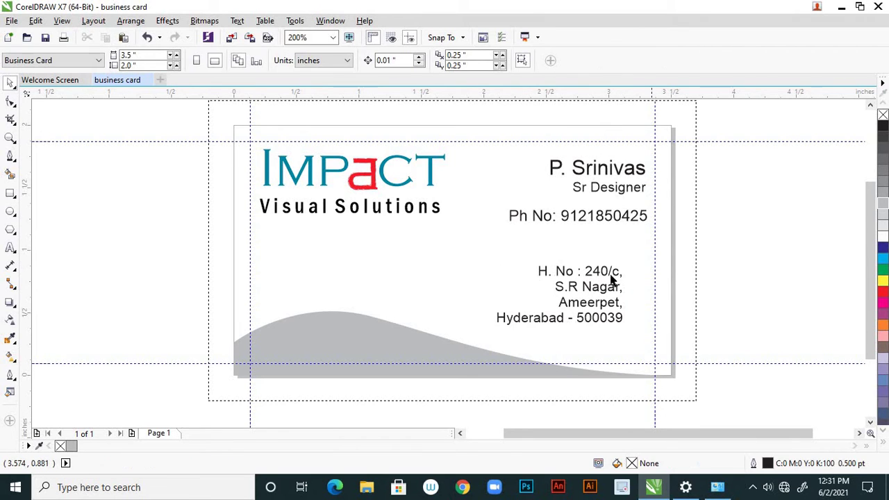
Position the address block just beneath the phone line, flush with its right edge
left_click_drag(610, 273, 639, 264)
scroll(639, 265, "down", 1)
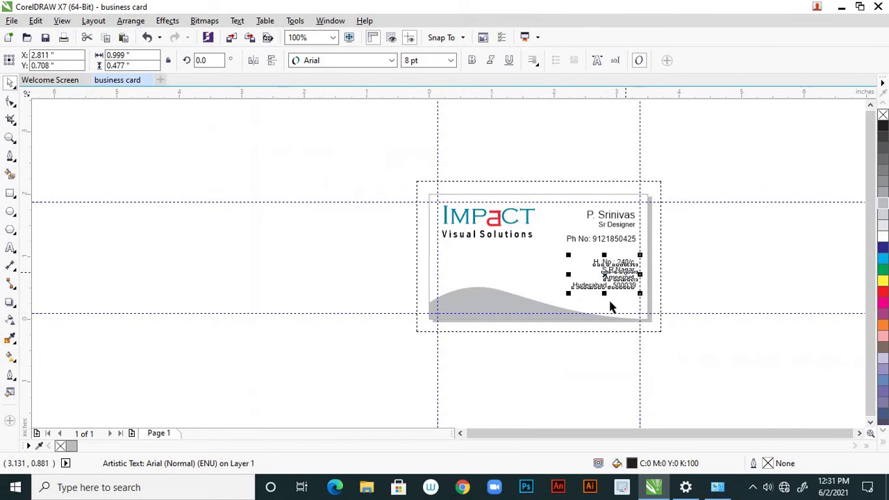
scroll(608, 308, "up", 1)
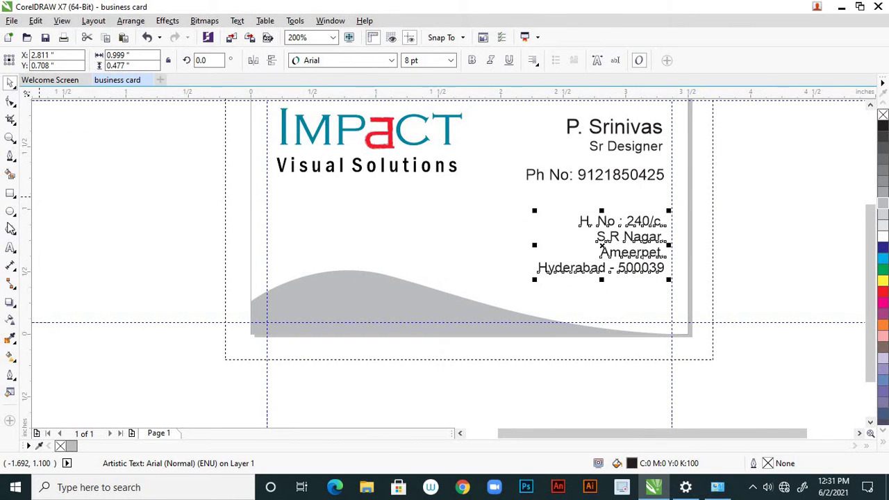
left_click(11, 247)
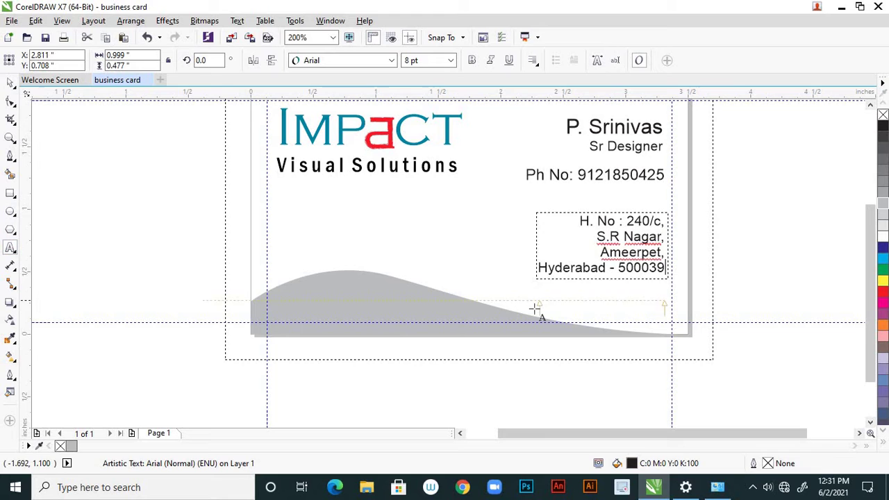
left_click(494, 311)
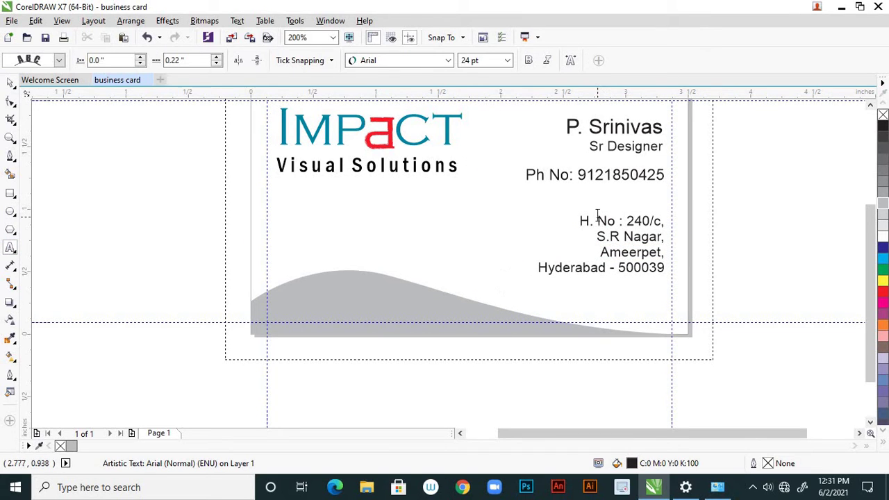
left_click_drag(598, 216, 574, 224)
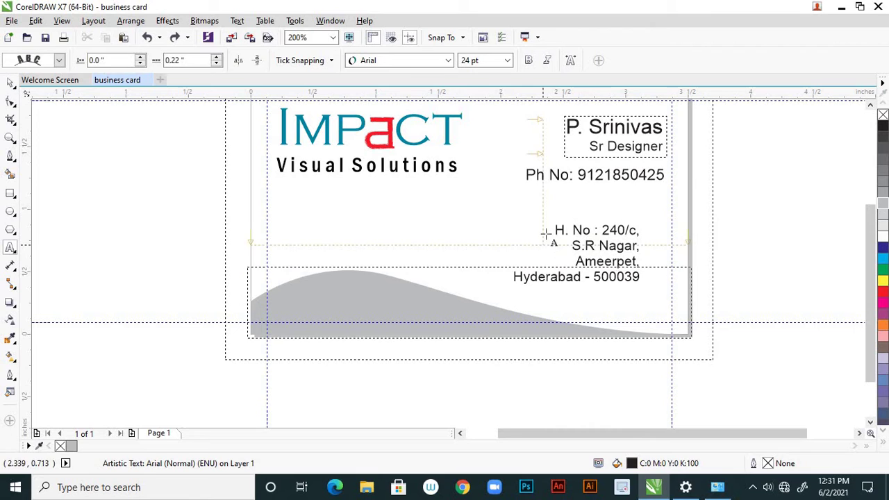
left_click(11, 83)
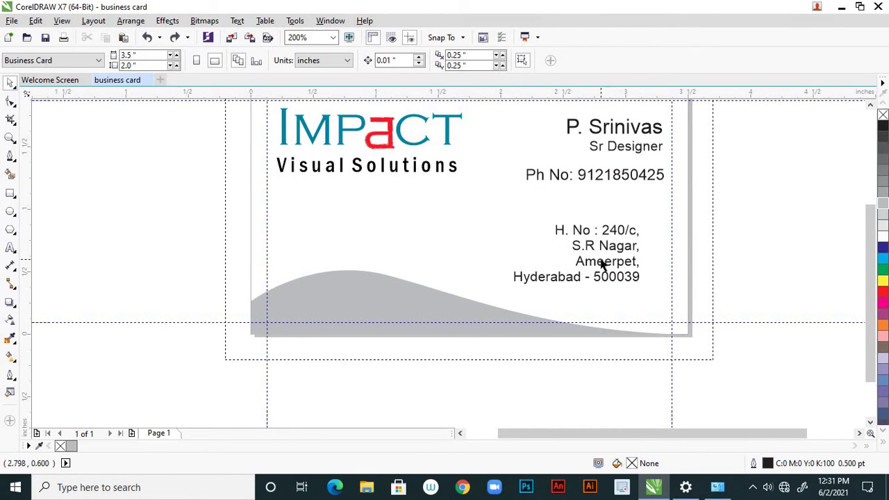
left_click_drag(602, 267, 606, 241)
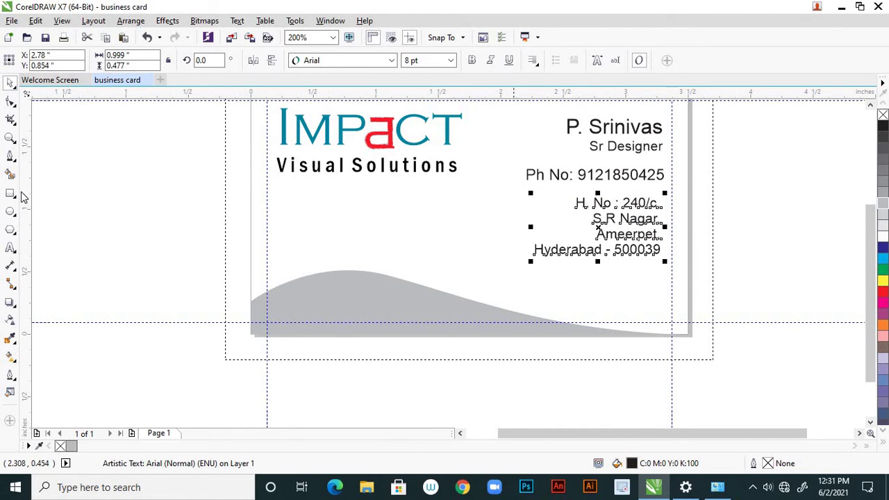
Add an 8 pt text line reading 'Email:' followed by the company's e-mail address
left_click(10, 247)
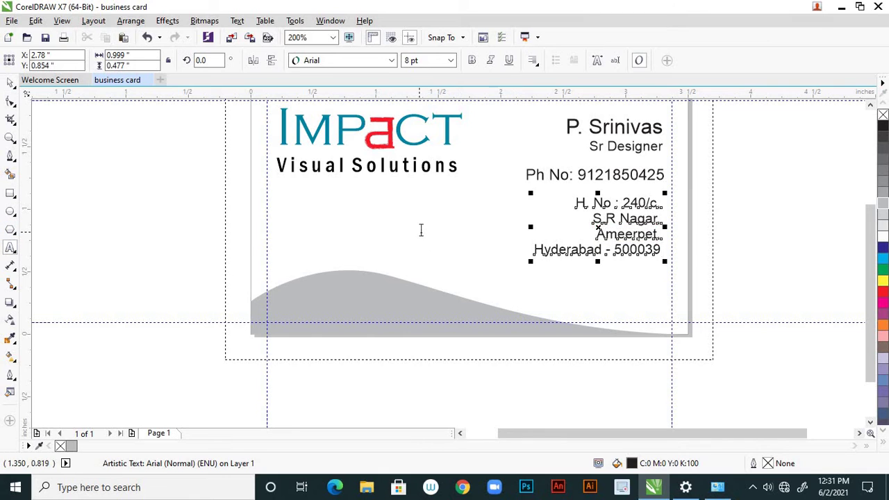
left_click(419, 236)
left_click(451, 60)
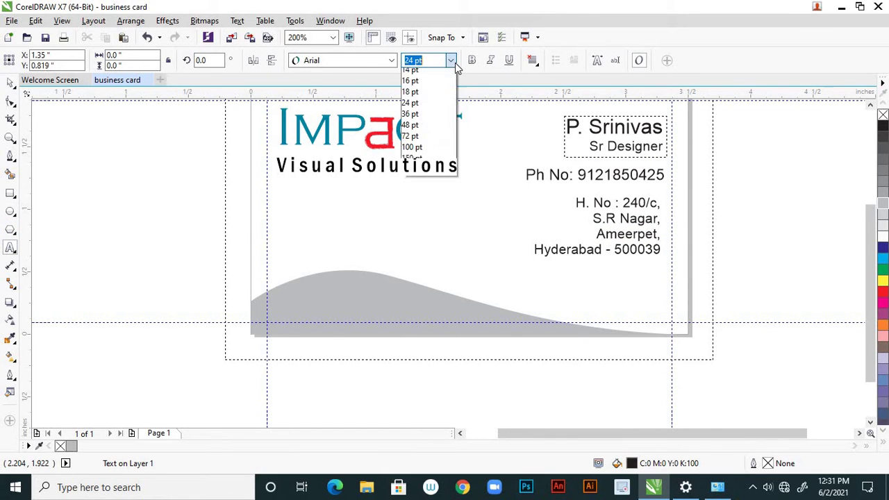
left_click(440, 91)
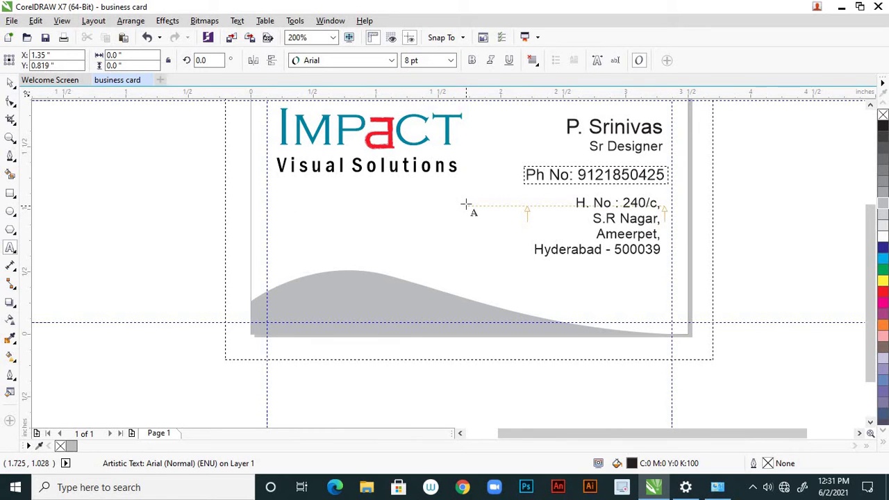
type("Emai")
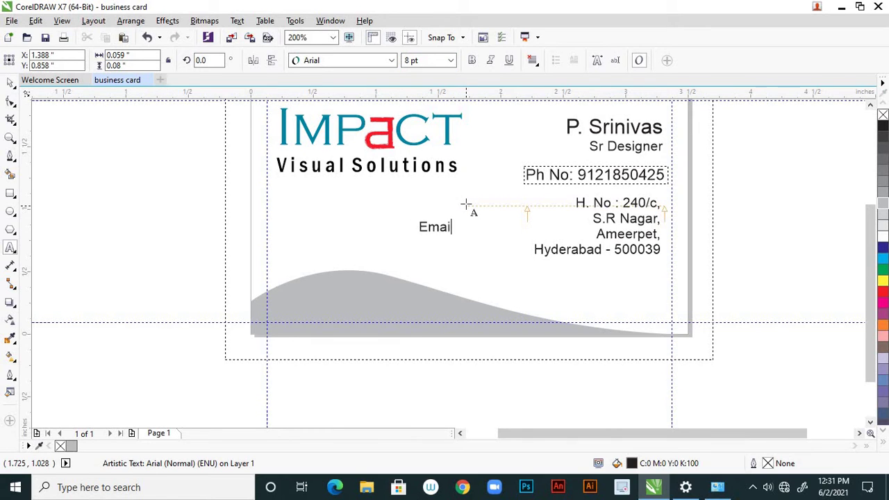
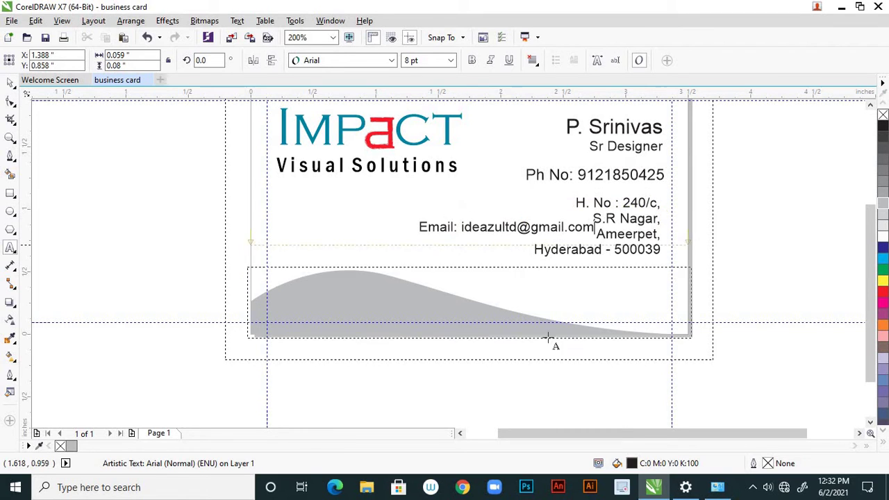
key("Escape")
Move the email line below the Hyderabad address line, flush with the right edge
left_click(11, 82)
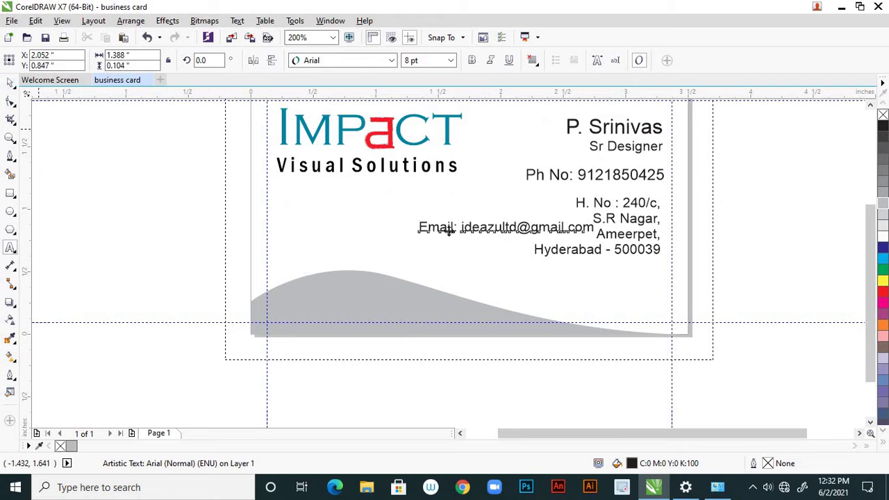
left_click_drag(476, 230, 475, 234)
left_click_drag(478, 283, 544, 271)
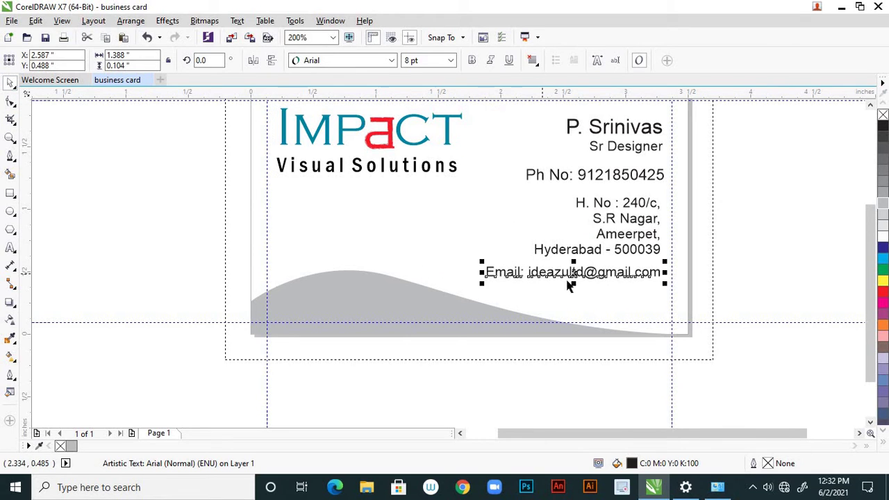
left_click(632, 272)
left_click(627, 318)
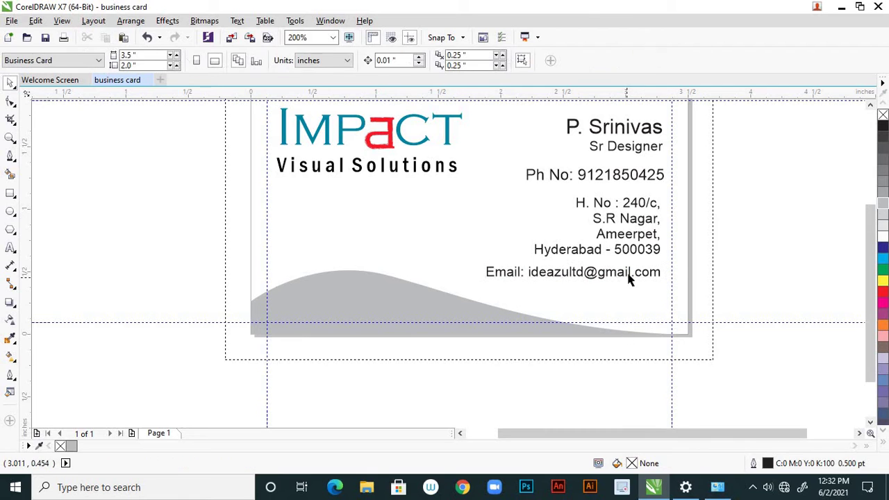
left_click(575, 274)
Select the email, address, name and phone blocks and apply Arrange > Align and Distribute > Align Right
left_click(632, 238, "shift")
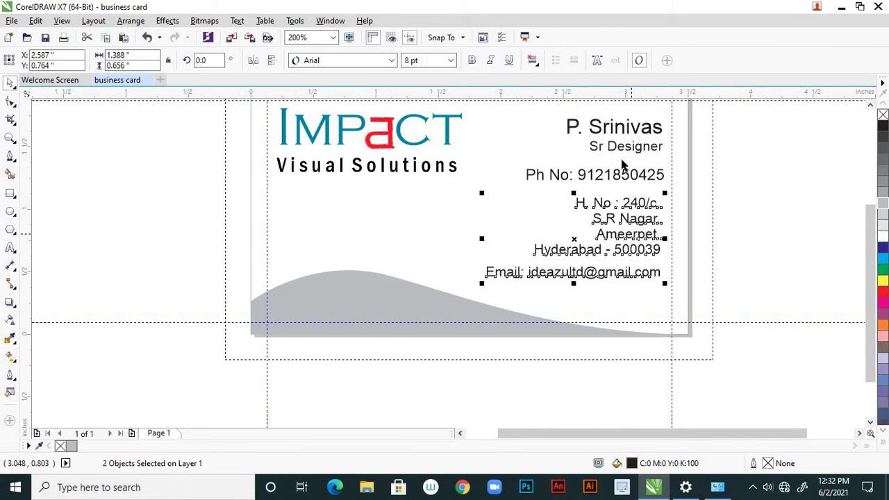
left_click(634, 146, "shift")
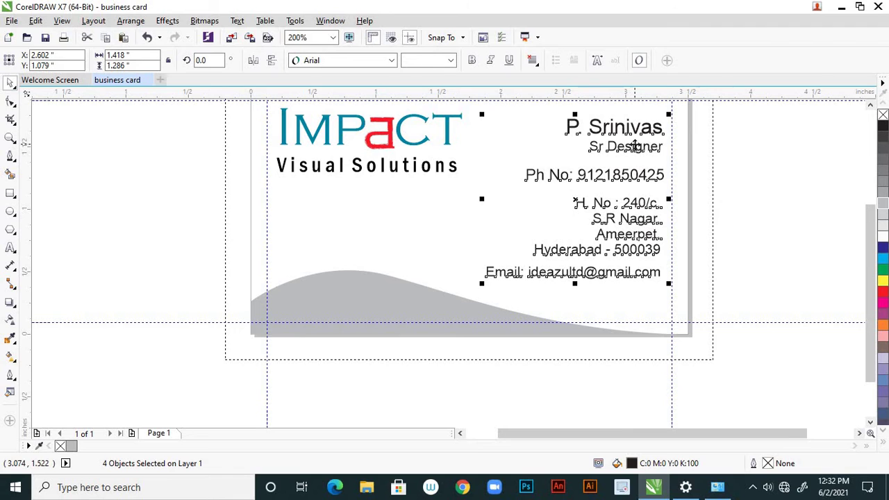
left_click(132, 21)
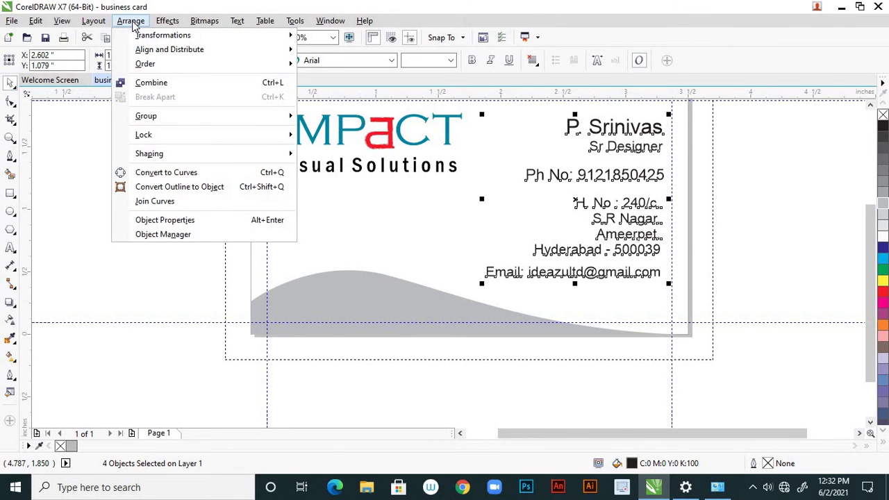
mouse_move(267, 53)
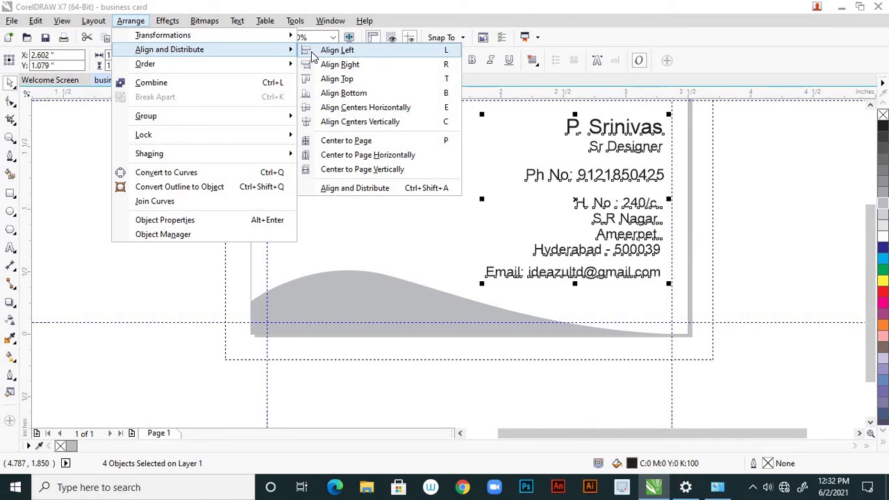
left_click(325, 66)
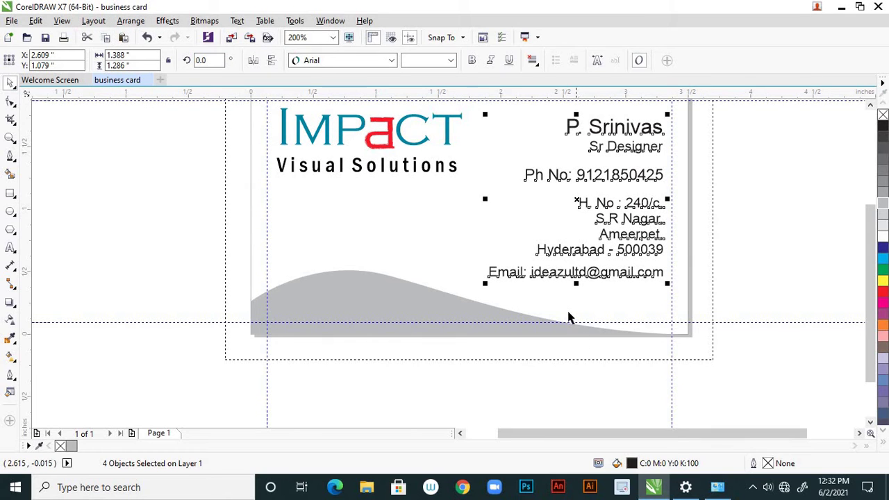
key("Escape")
scroll(555, 313, "down", 2)
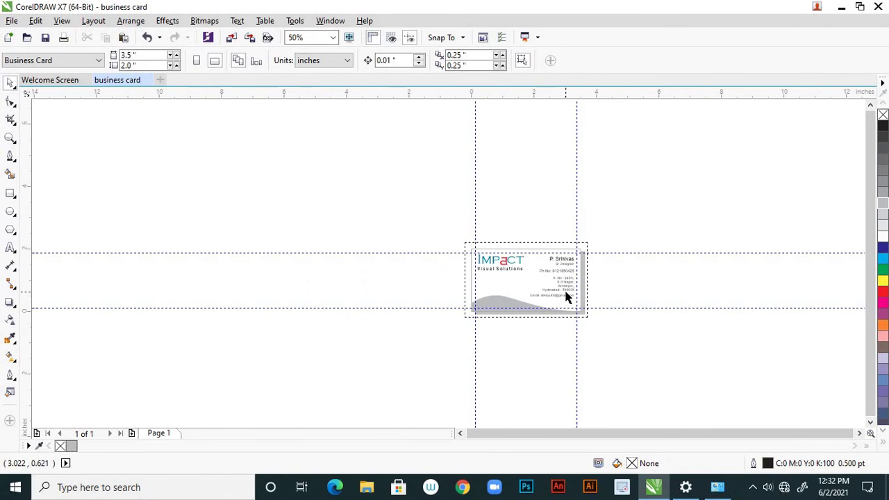
scroll(570, 297, "up", 1)
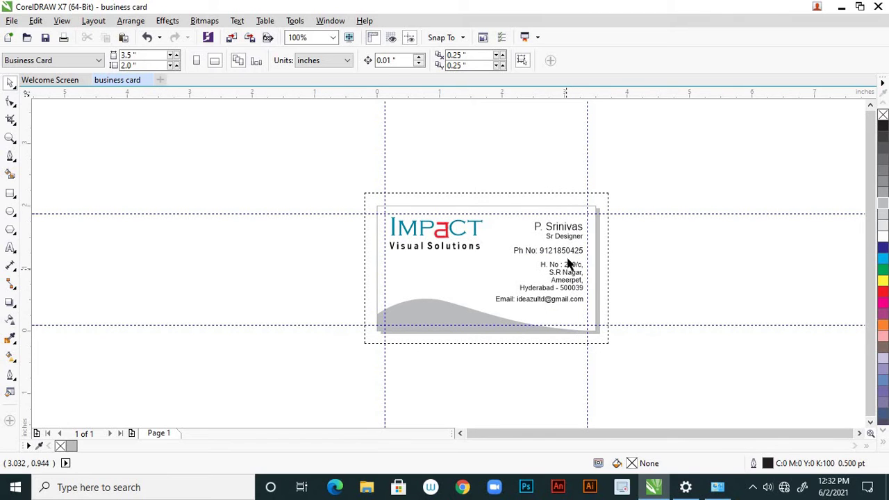
scroll(576, 244, "up", 1)
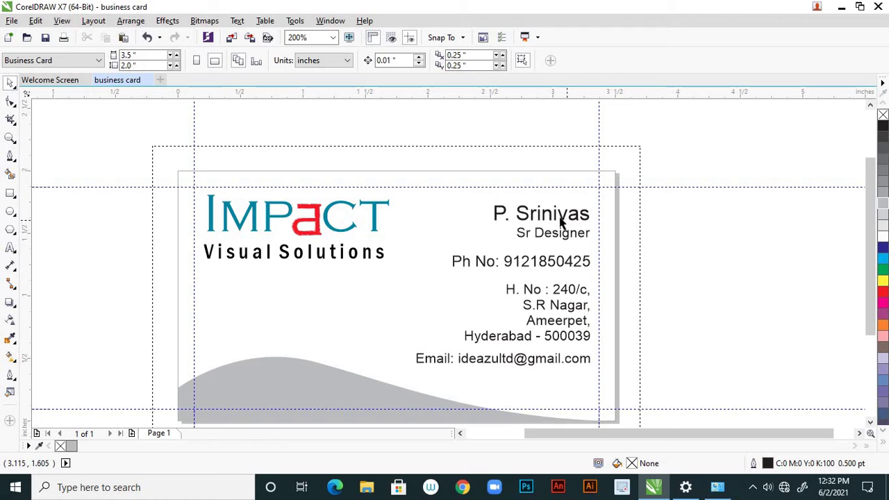
Dismiss the spelling flag on the cardholder's name with Ignore All
left_click(564, 220)
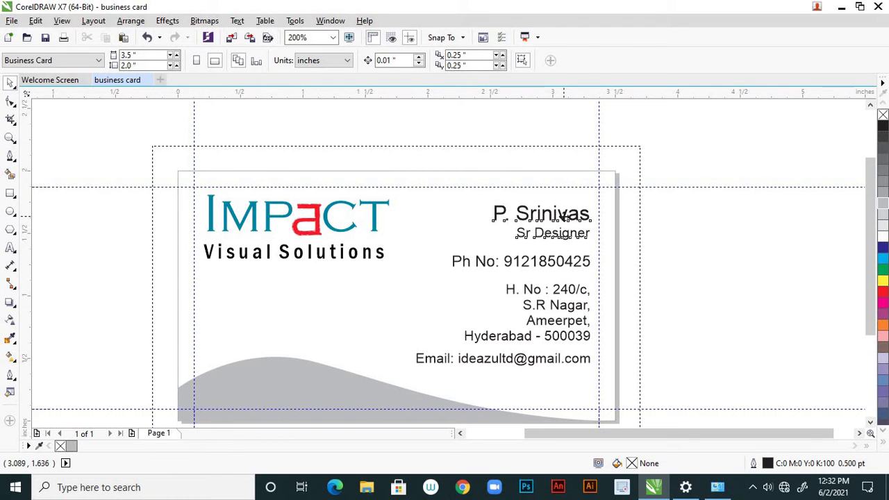
left_click(11, 248)
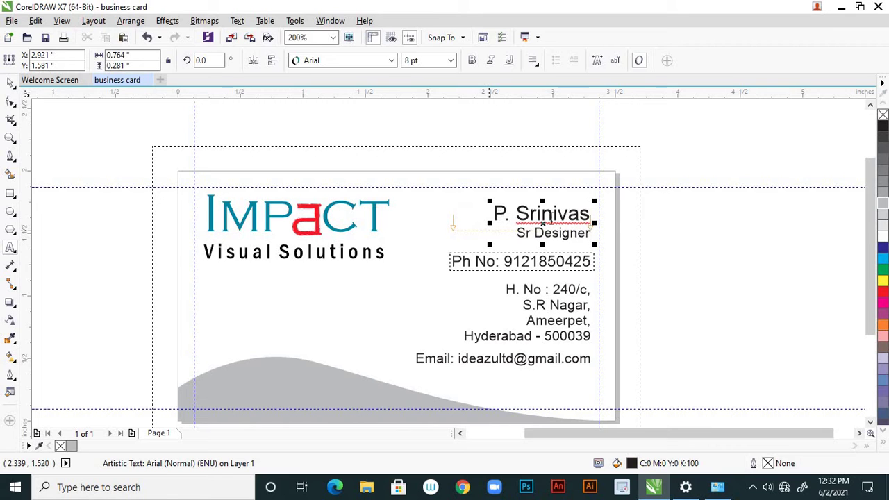
right_click(552, 223)
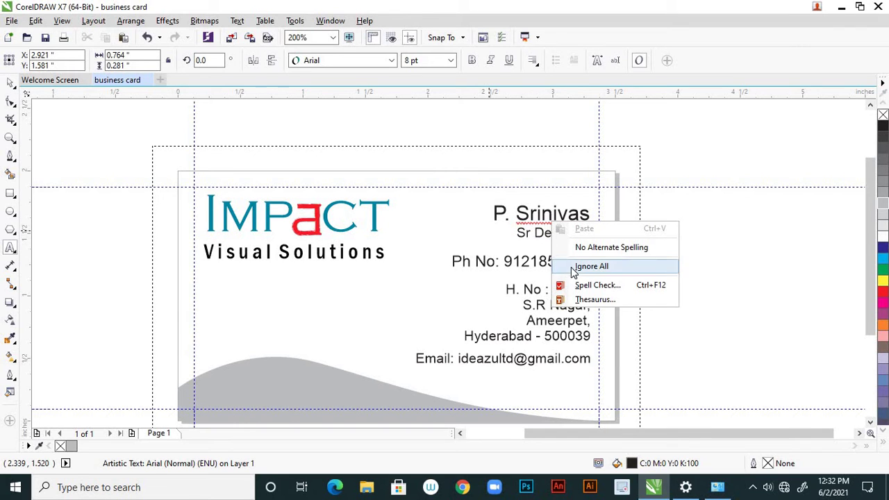
left_click(591, 266)
Fill only the name line red (C:0 M:100 Y:100 K:0), leaving the job title black
left_click(545, 221)
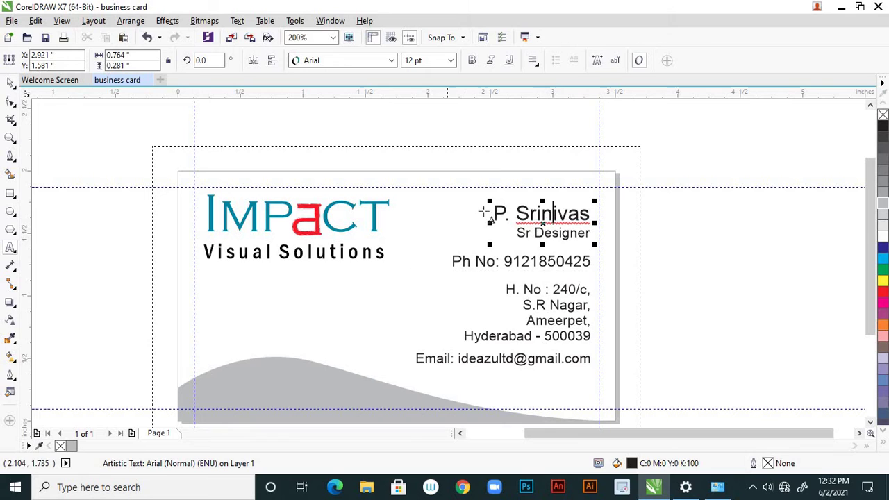
left_click(493, 213)
left_click_drag(495, 213, 595, 221)
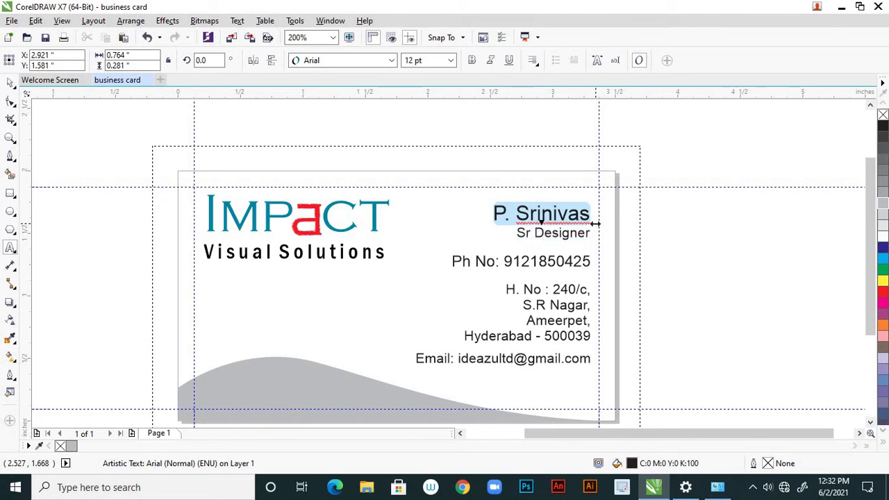
left_click(884, 292)
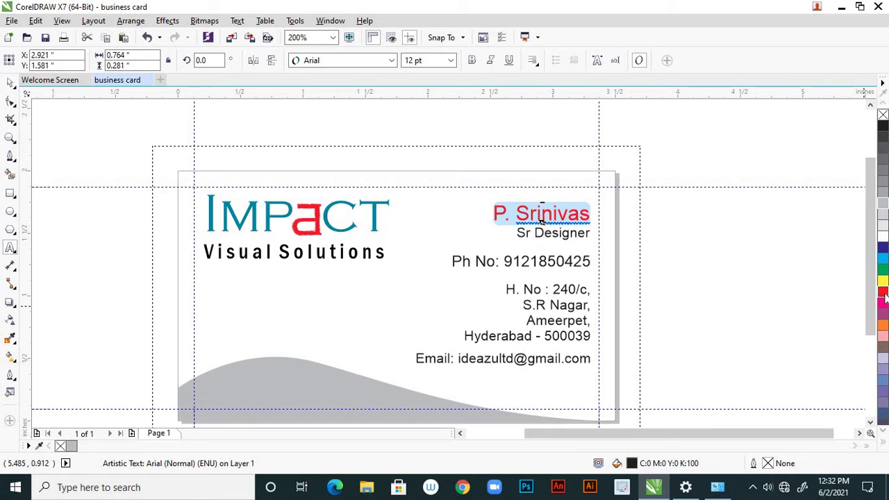
left_click(10, 82)
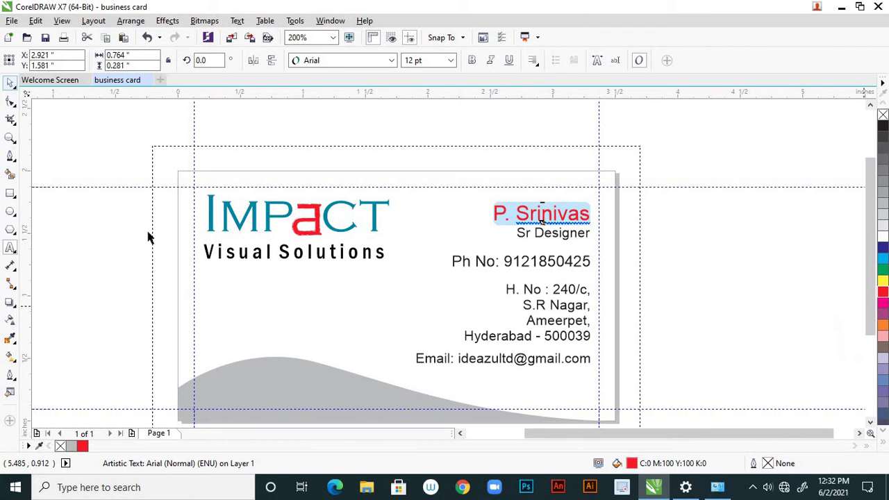
left_click(193, 293)
left_click(555, 263)
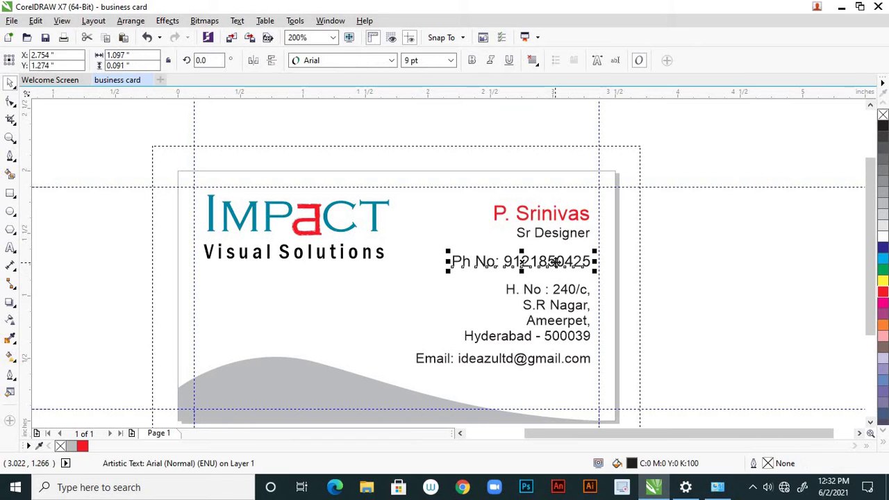
left_click(550, 215)
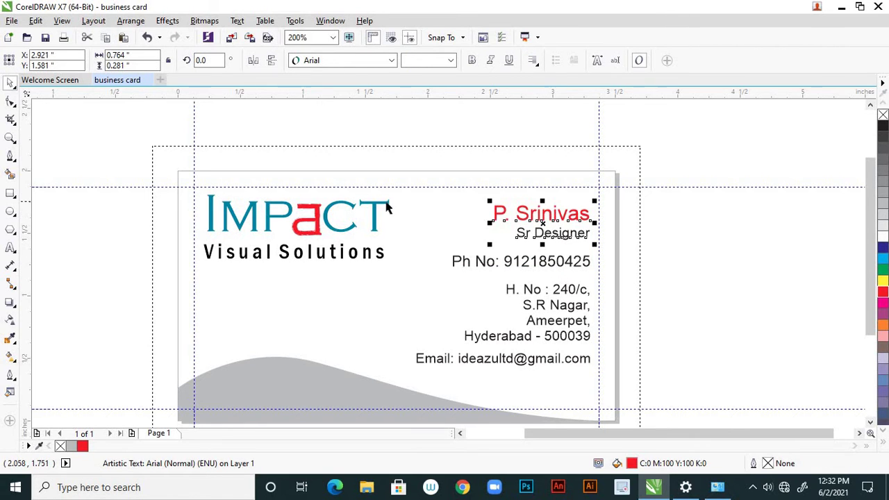
Sample the logo's red with the Color Eyedropper, then undo its application to Sr Designer
scroll(381, 211, "up", 3)
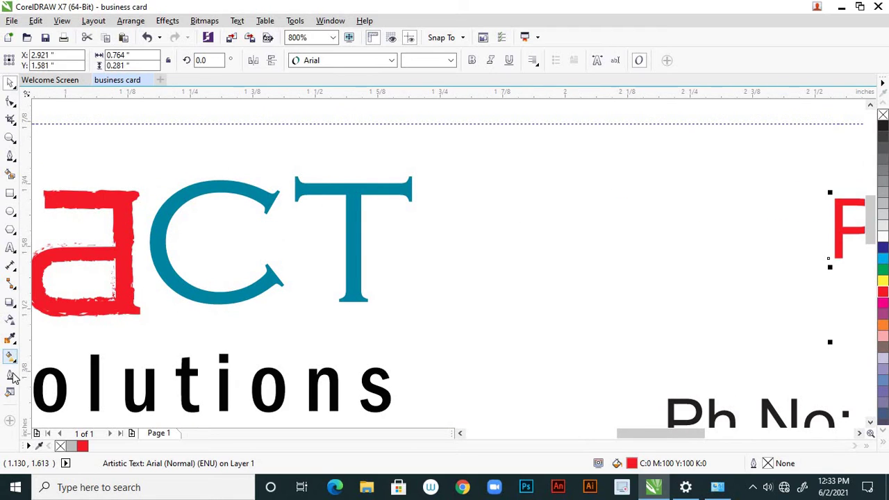
left_click(15, 345)
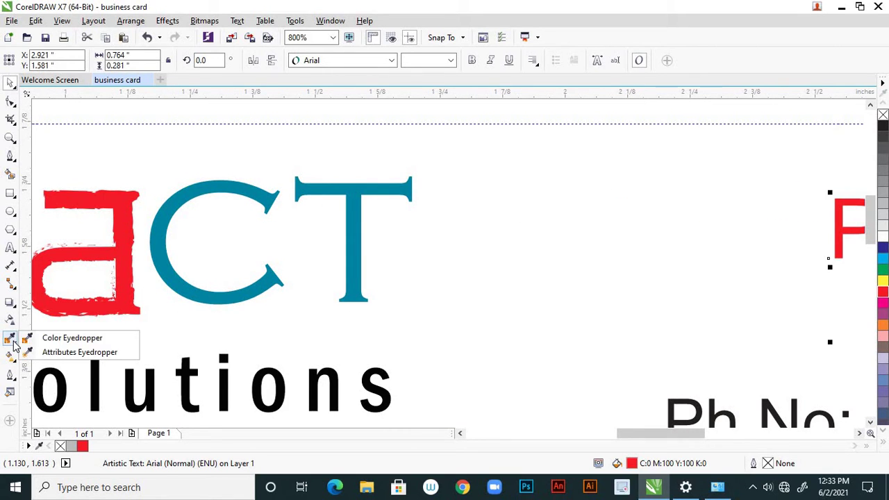
left_click(47, 338)
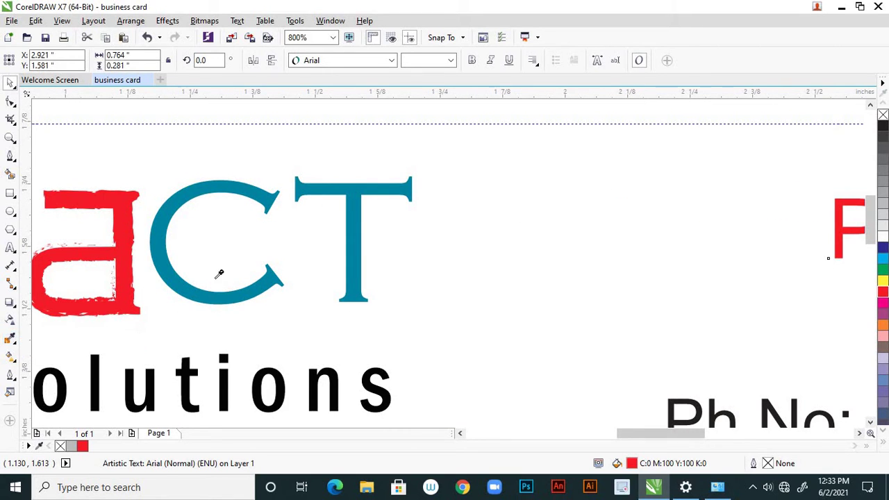
left_click(123, 205)
scroll(209, 228, "down", 3)
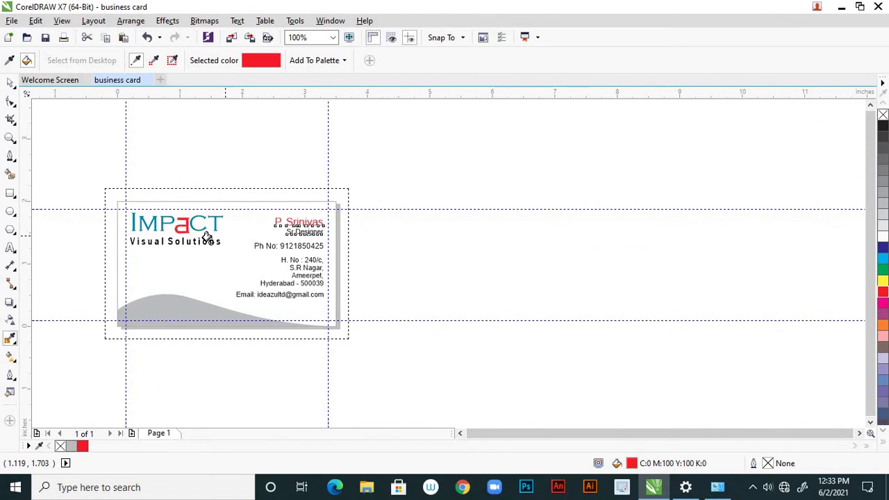
scroll(206, 238, "up", 1)
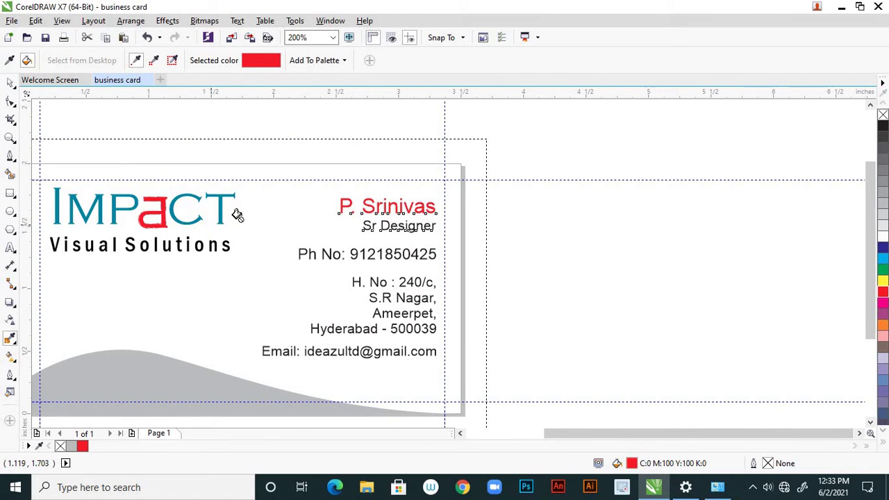
scroll(366, 202, "up", 2)
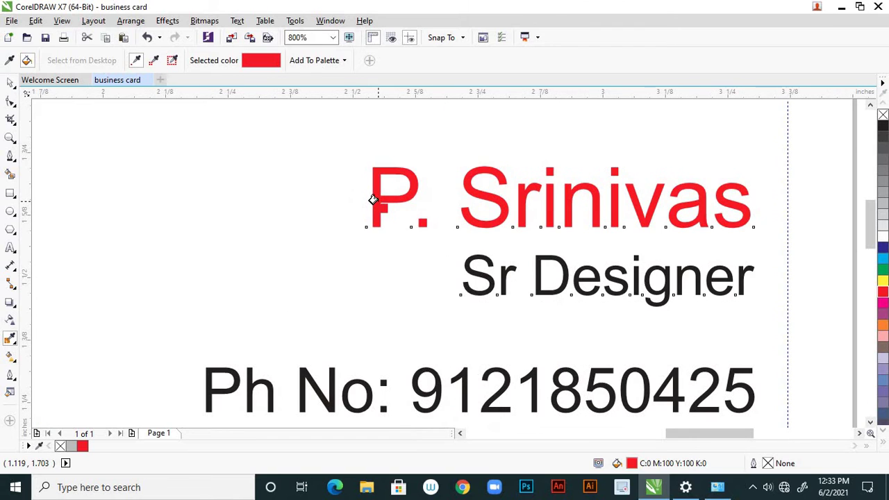
left_click(373, 200)
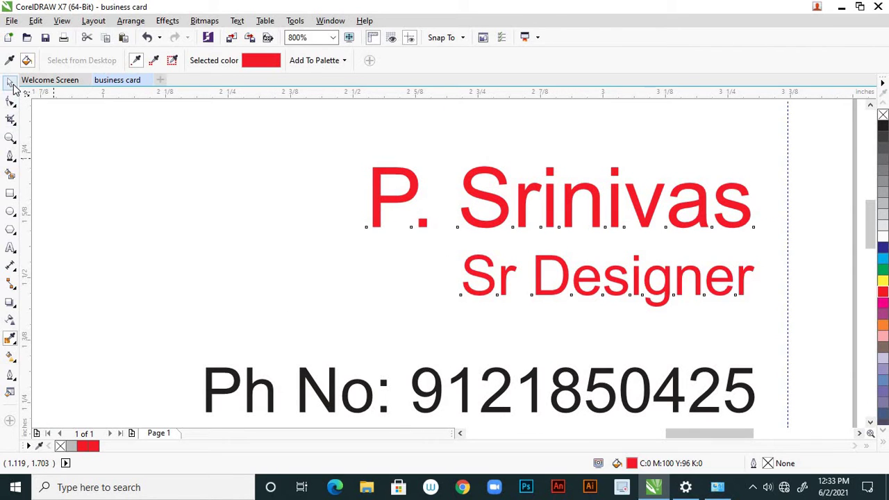
key("ctrl+z")
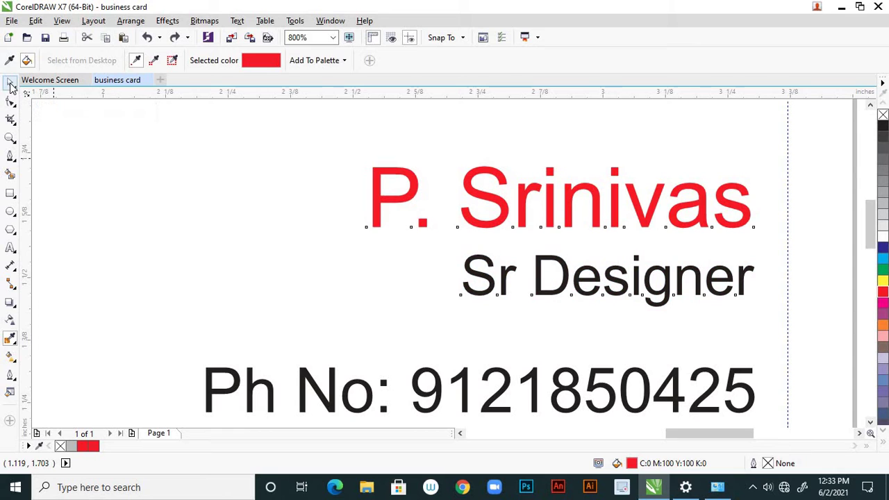
Fill the phone number line red from the palette
left_click(11, 84)
left_click(518, 267)
scroll(542, 270, "down", 2)
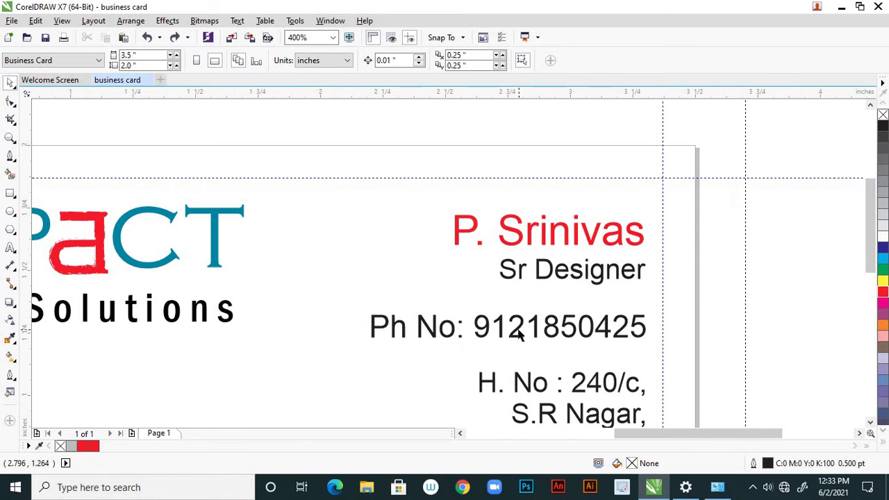
left_click(519, 333)
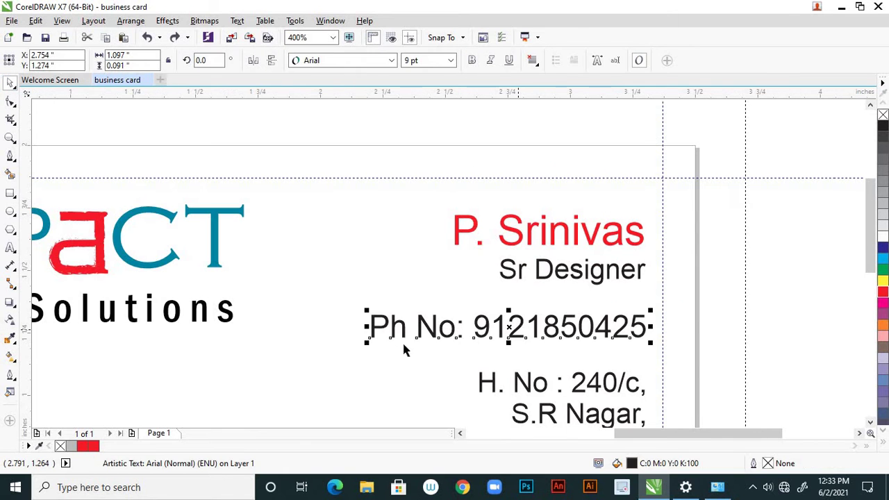
left_click(95, 448)
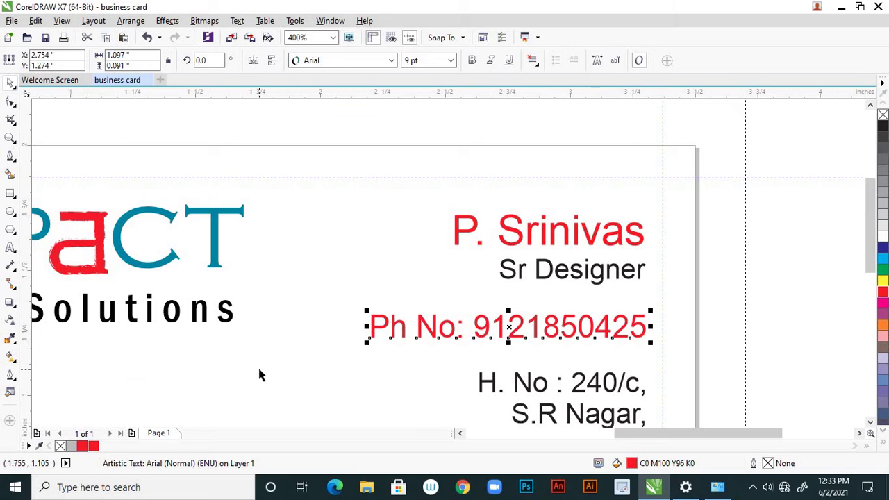
left_click(477, 259)
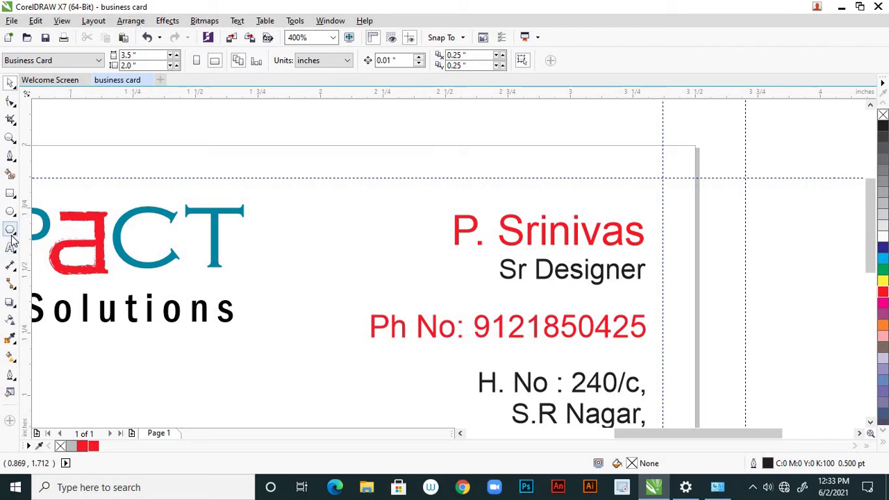
Sample the teal from the logo's T and apply it to the cardholder's name
left_click(10, 338)
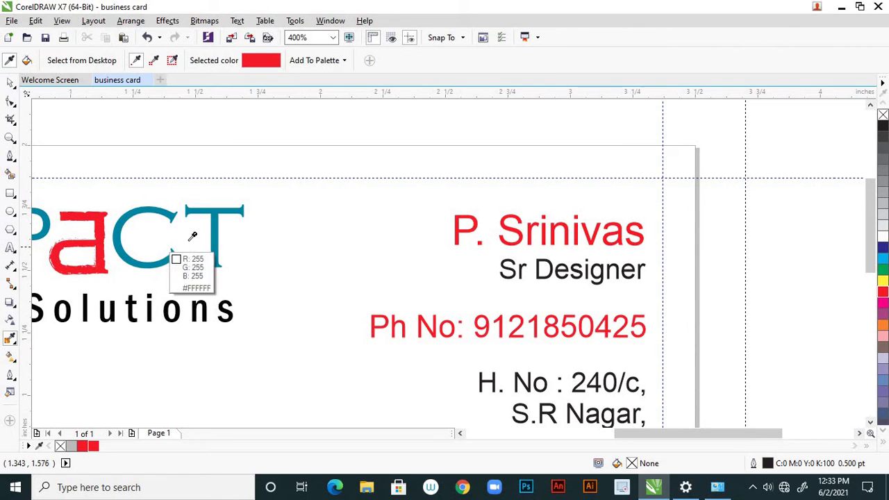
left_click(209, 227)
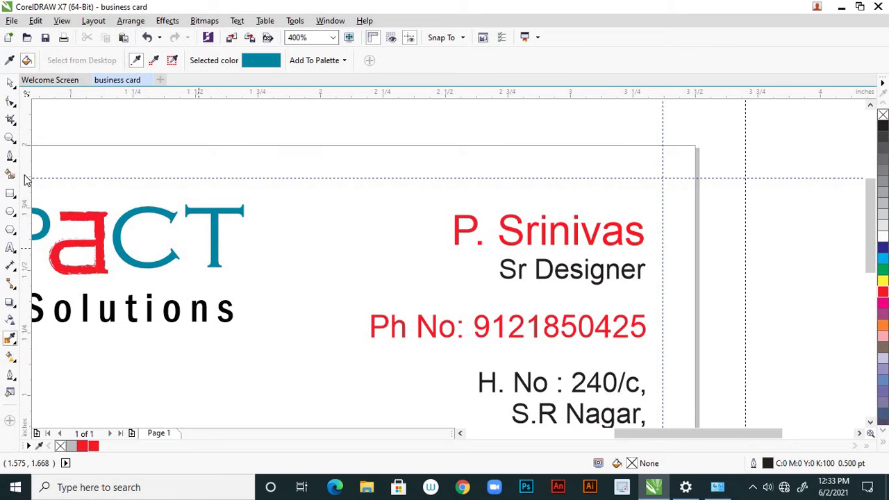
left_click(10, 249)
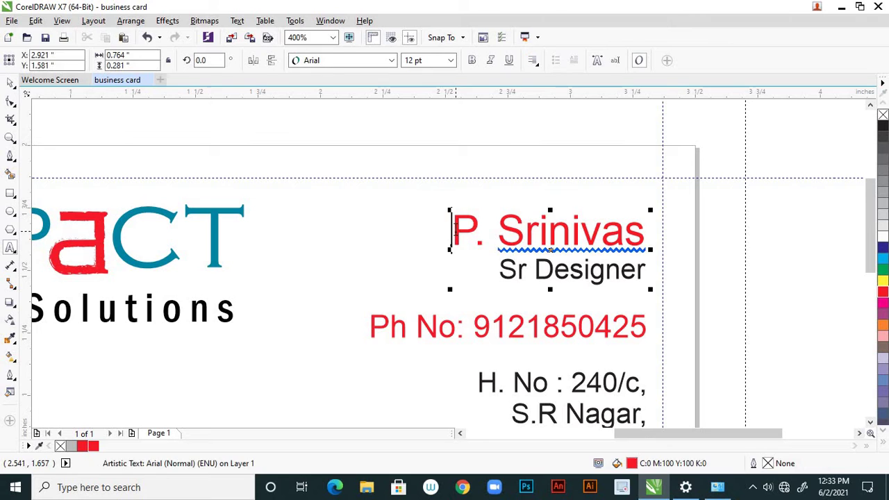
left_click_drag(454, 229, 647, 240)
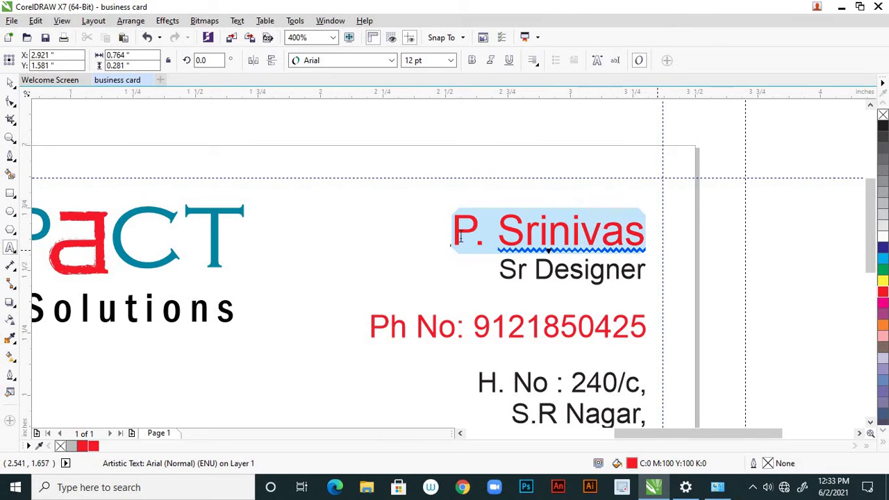
left_click(10, 338)
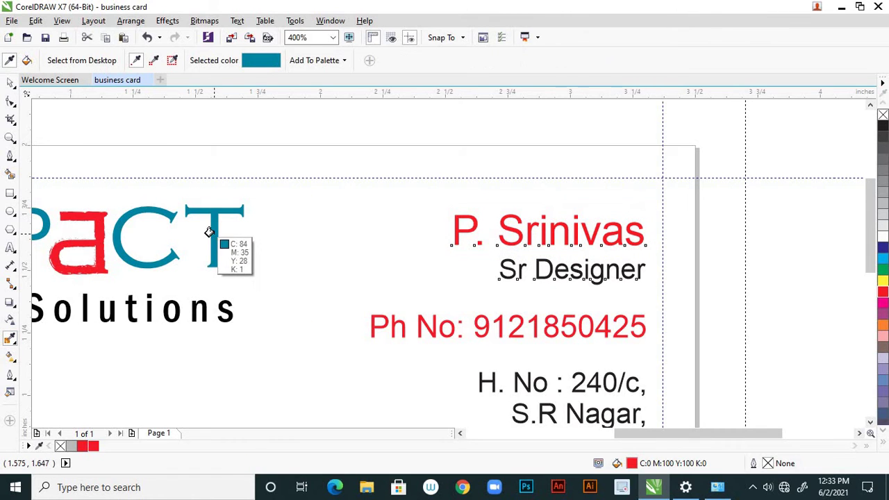
left_click(213, 233)
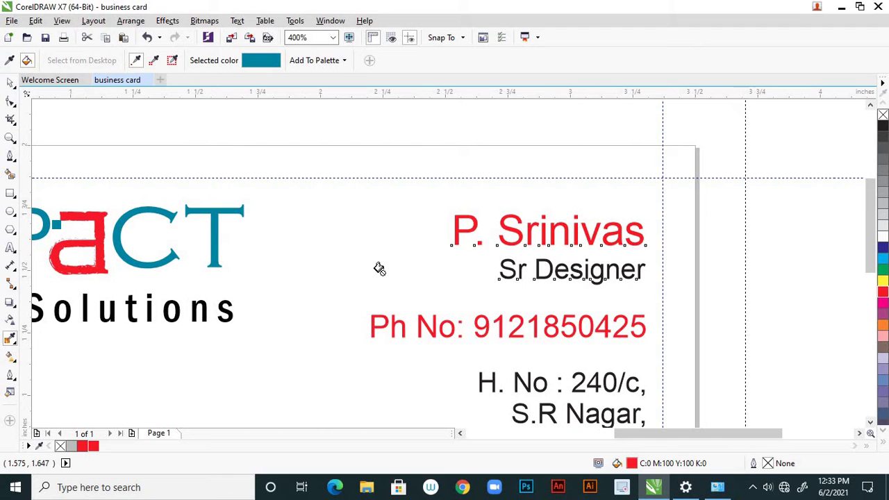
left_click(452, 225)
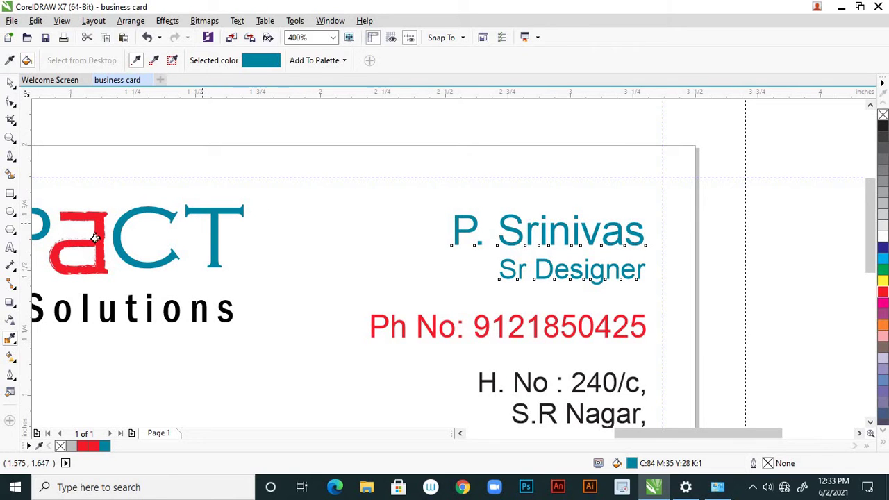
Set the Sr Designer words back to black
left_click(11, 248)
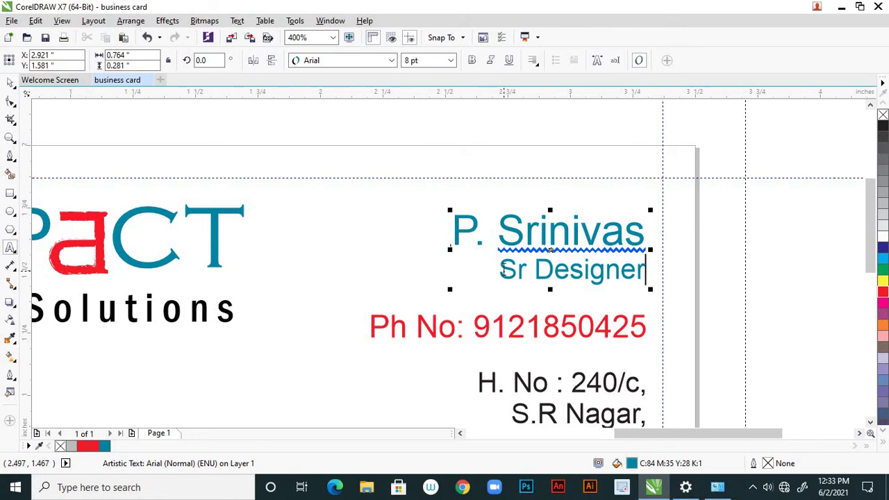
left_click_drag(499, 271, 645, 273)
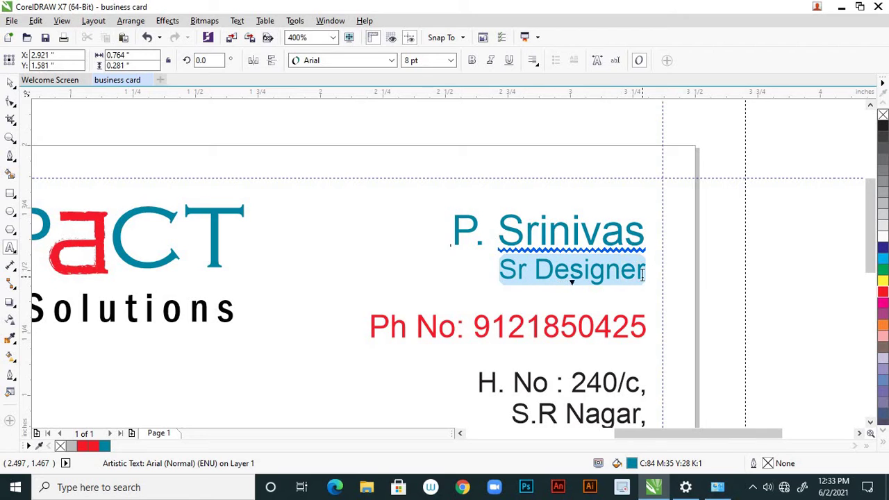
left_click(882, 127)
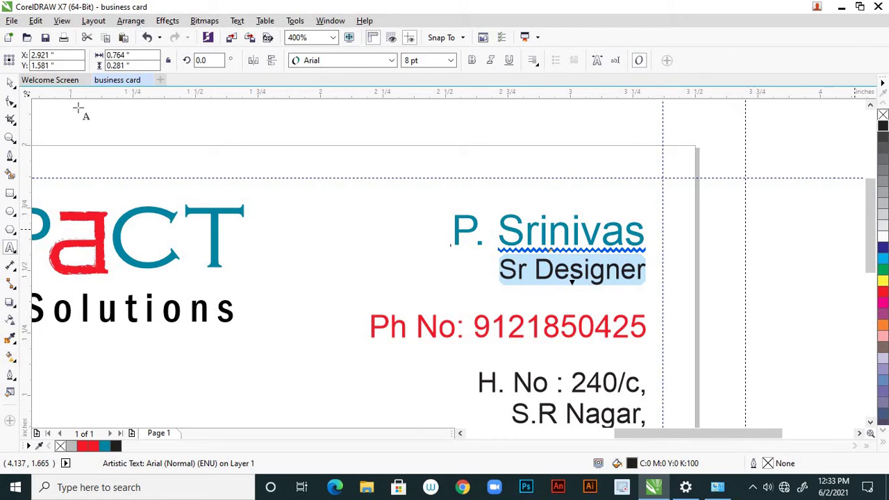
left_click(11, 82)
Zoom with the mouse wheel to review the whole finished business card at 100%
left_click(329, 295)
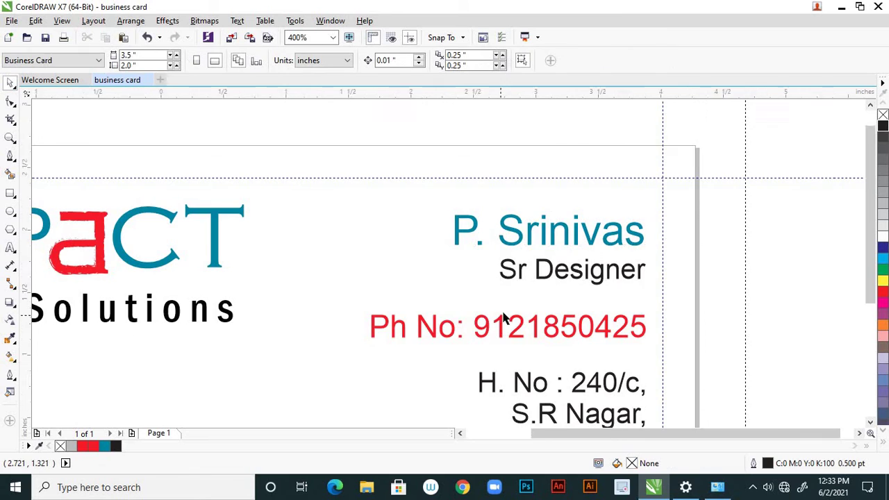
scroll(502, 317, "down", 4)
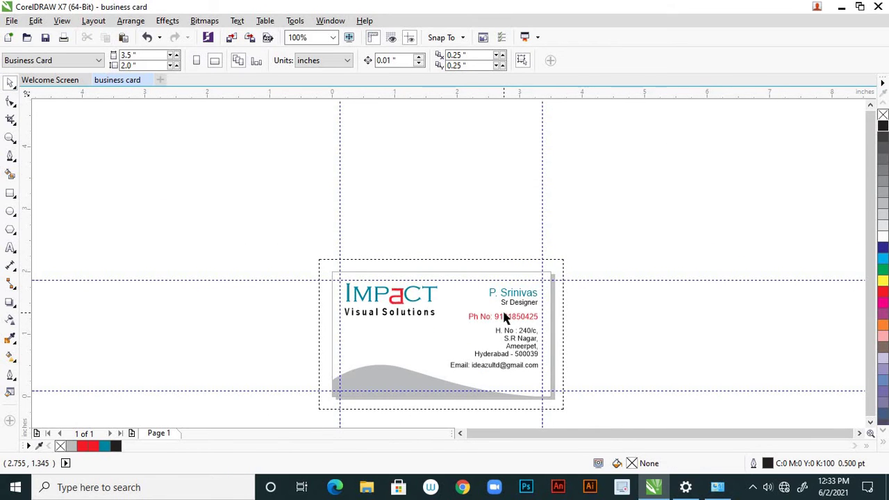
scroll(504, 317, "up", 2)
scroll(504, 318, "down", 2)
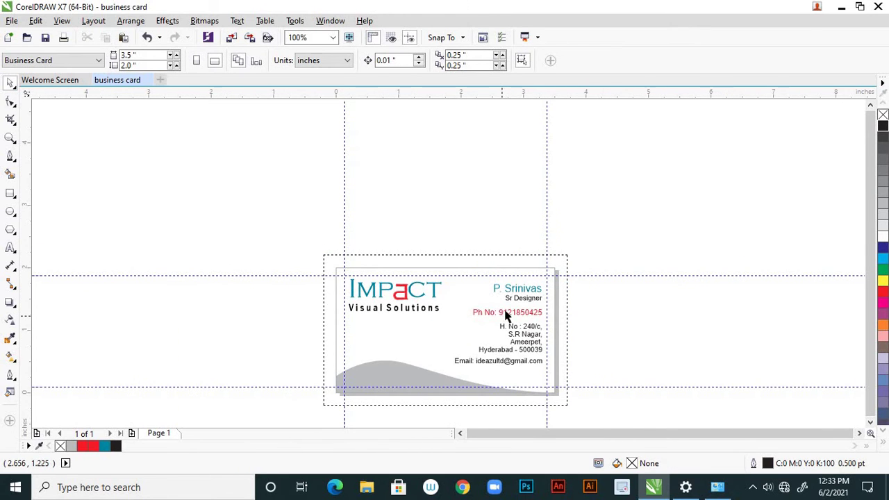
scroll(505, 318, "up", 1)
scroll(519, 318, "down", 3)
scroll(519, 318, "up", 4)
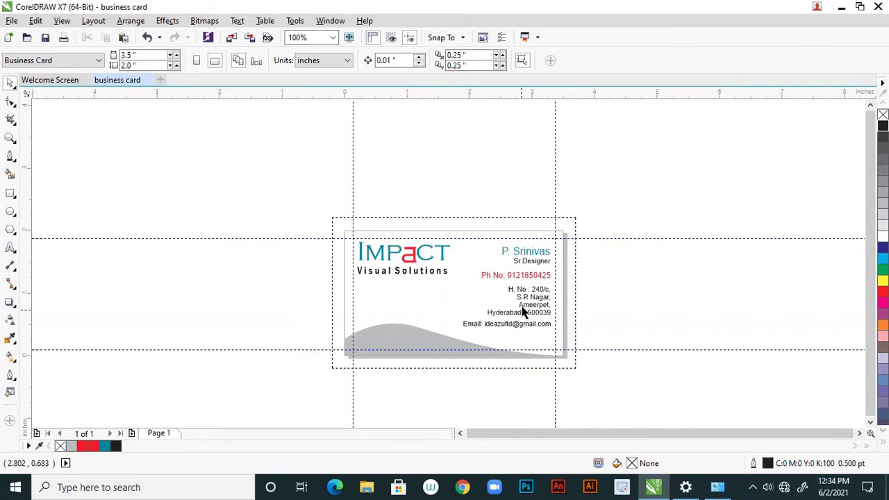
scroll(524, 311, "down", 2)
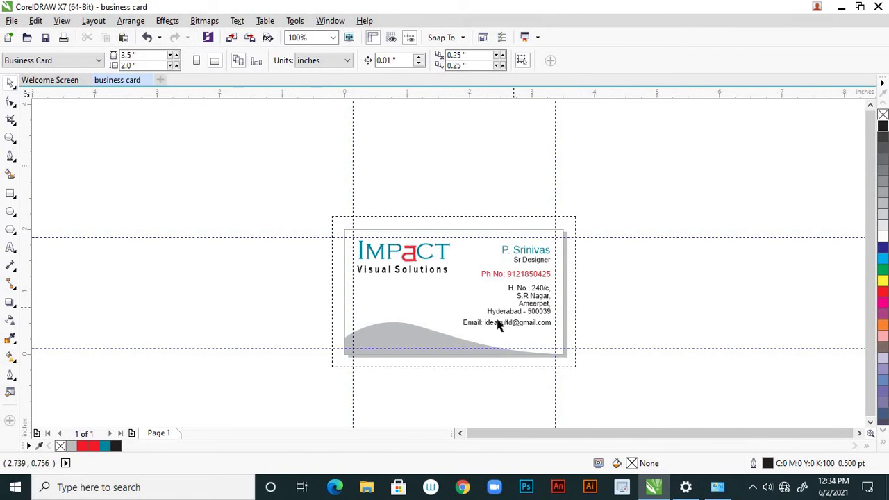
scroll(519, 330, "up", 1)
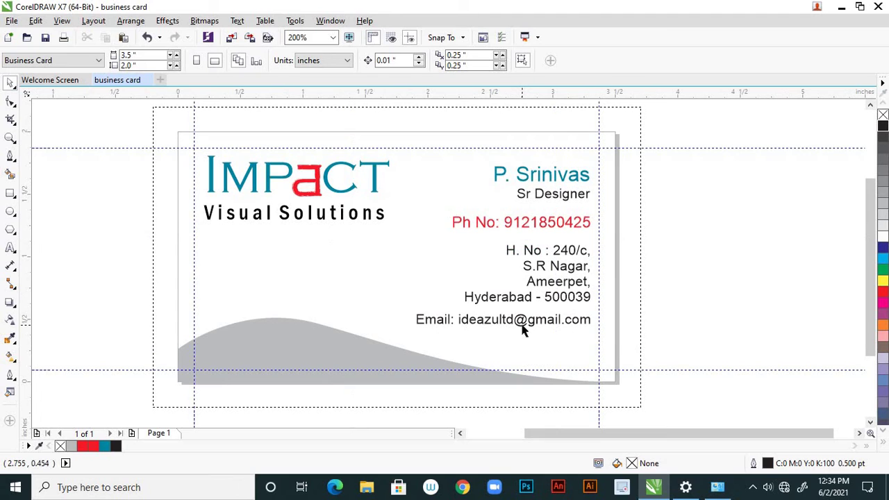
scroll(522, 330, "down", 1)
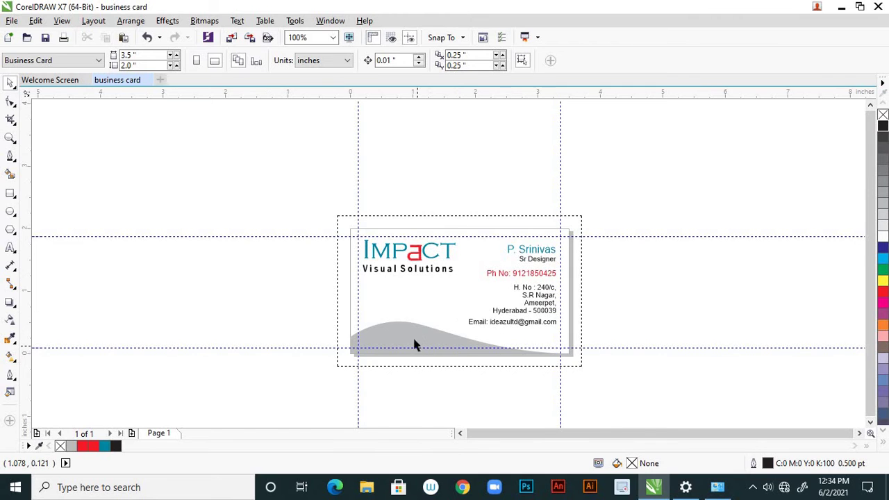
scroll(415, 346, "up", 2)
scroll(373, 292, "down", 2)
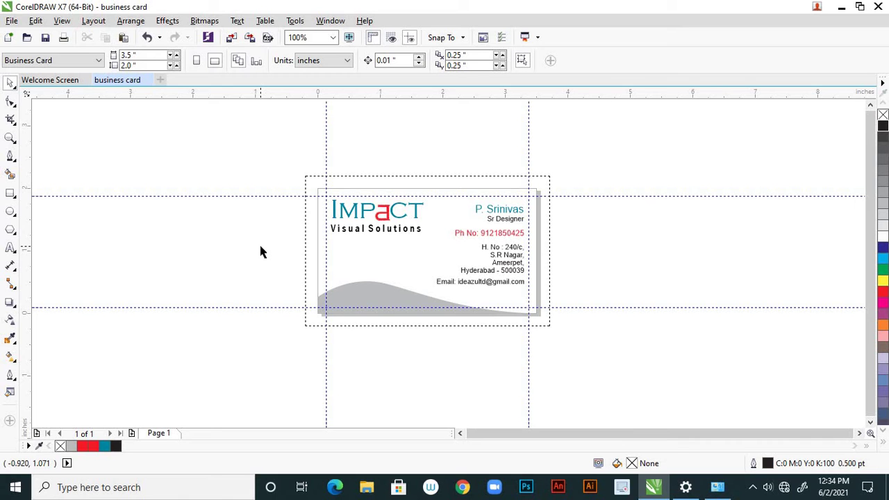
Begin saving as 'business card' CDR on the Desktop and view the Version options
key("ctrl+s")
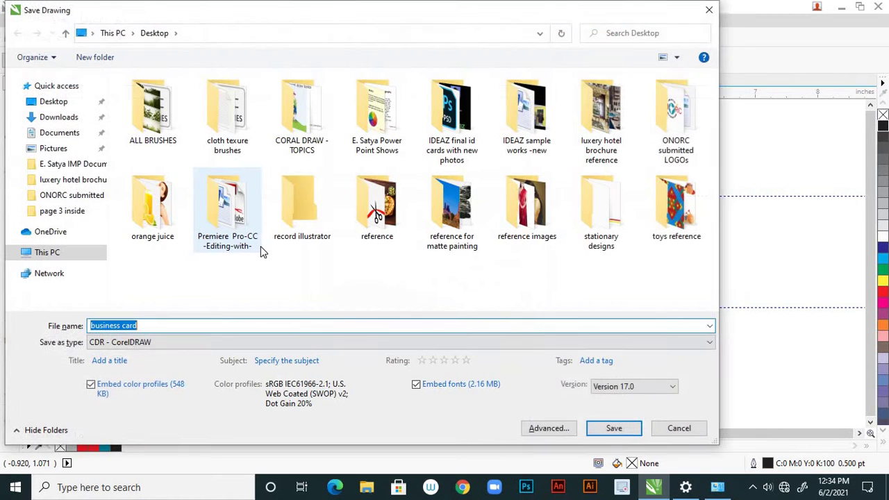
left_click(68, 103)
left_click(195, 329)
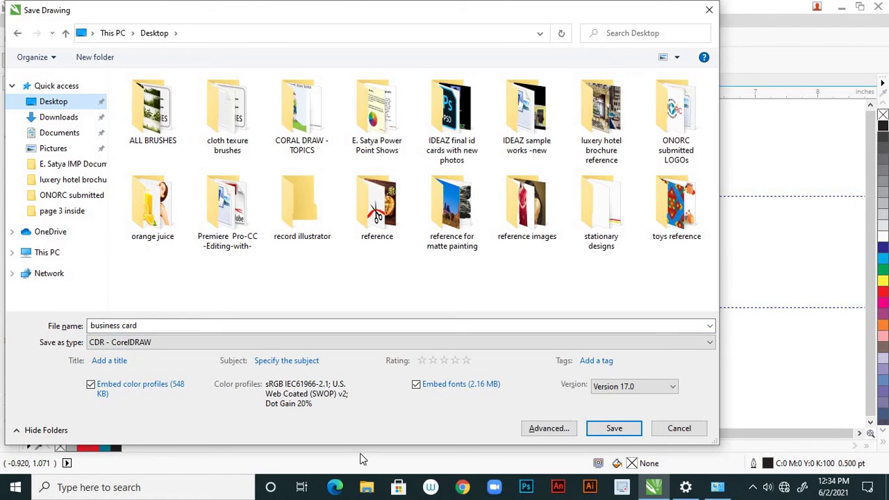
left_click(672, 389)
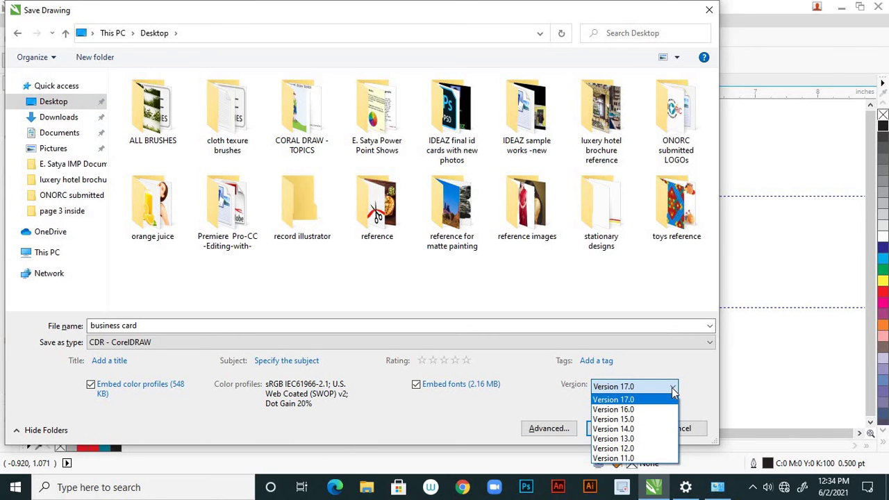
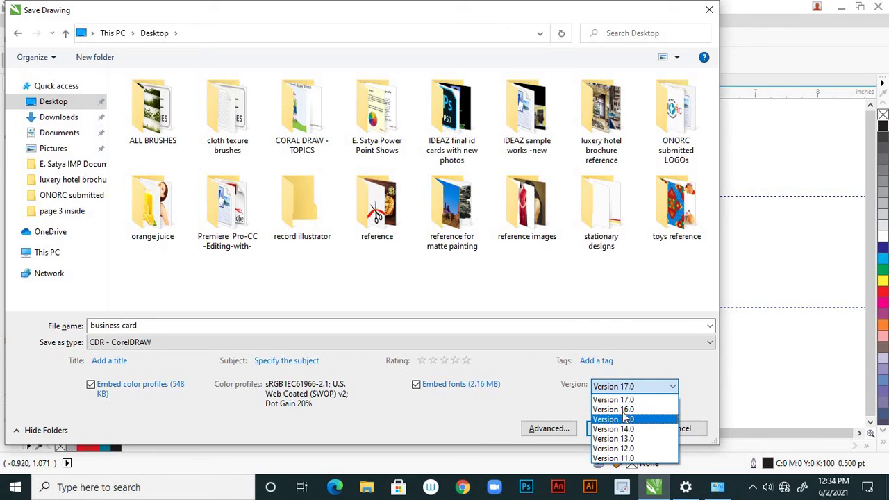
Save the drawing to the Desktop as 'business card.cdr' in Version 17.0 format
left_click(632, 399)
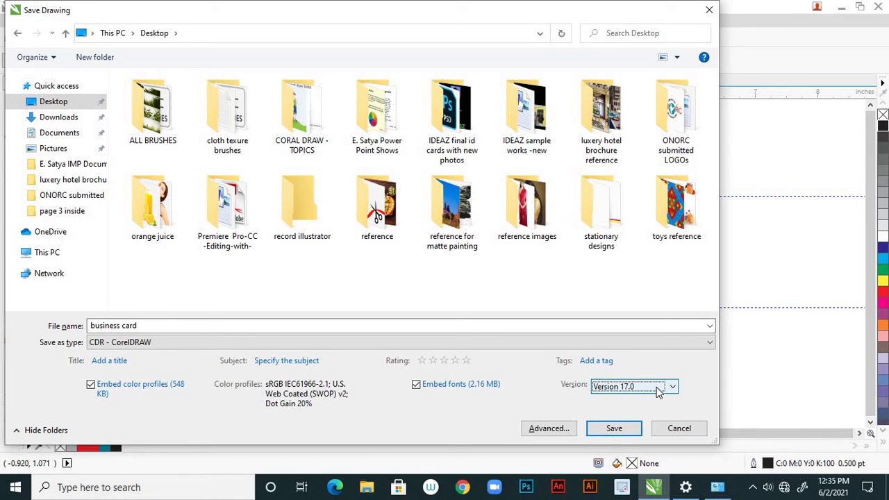
left_click(612, 430)
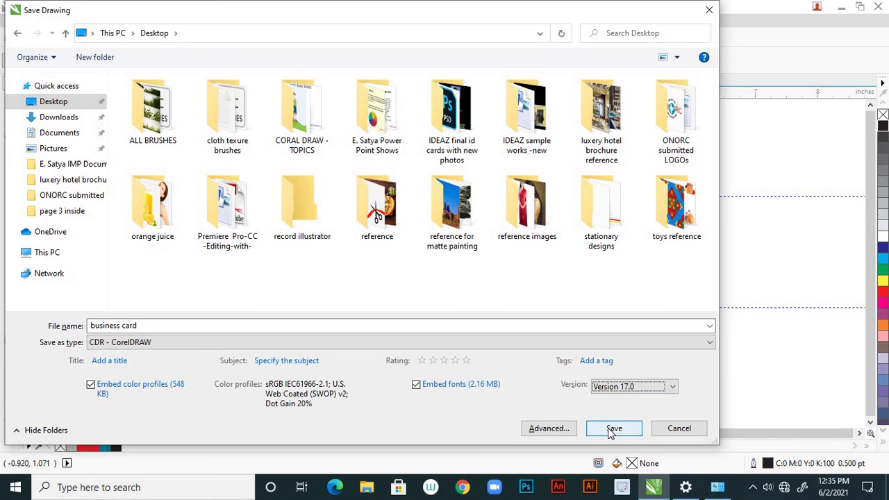
left_click(611, 430)
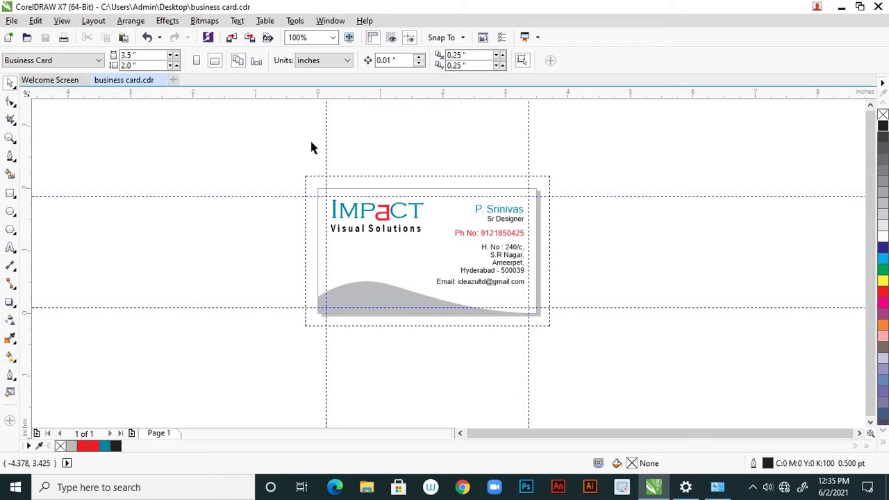
Add a blank Page 2, then select the IMPACT logo group on Page 1
left_click(131, 433)
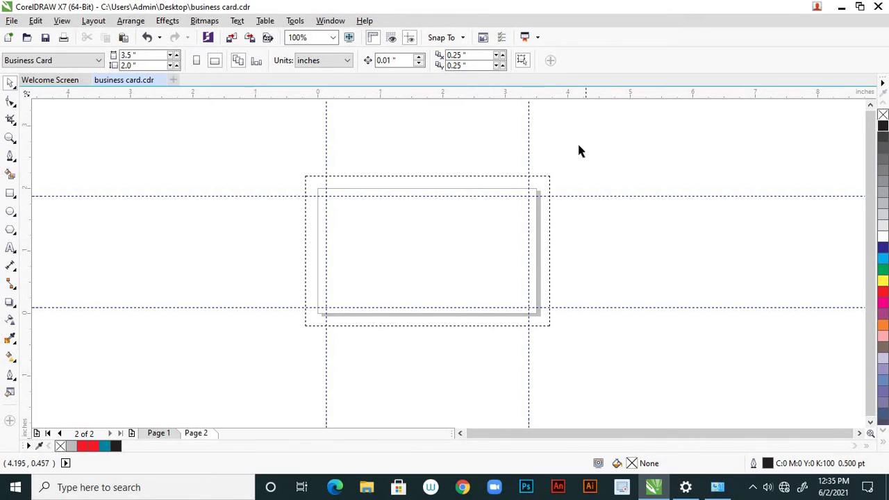
left_click(157, 435)
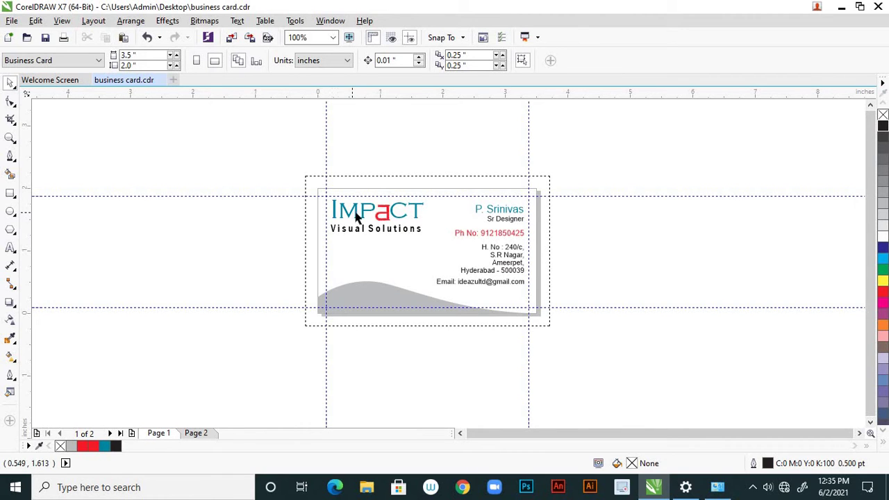
left_click(365, 215)
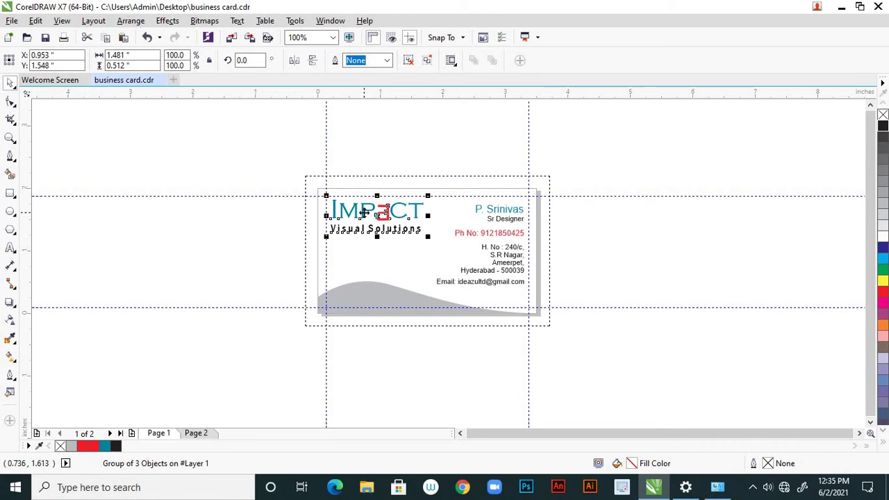
Paste the IMPACT logo onto Page 2's card and position it left of centre
left_click(198, 433)
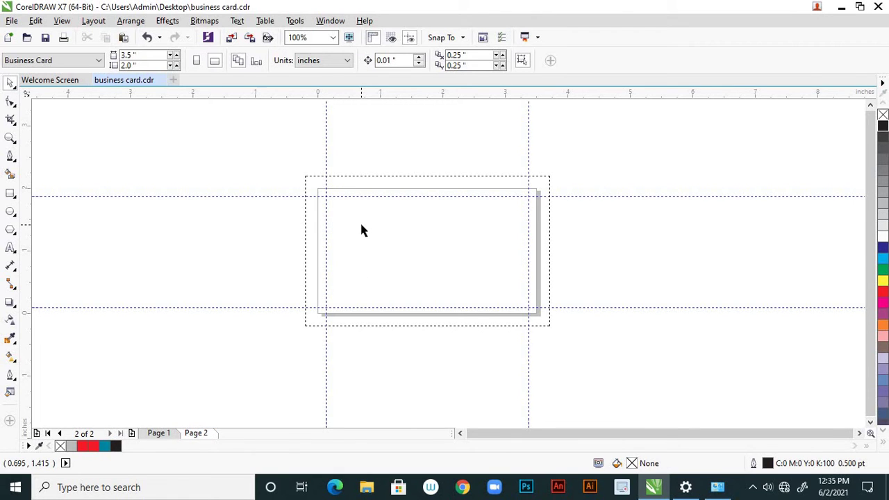
key("ctrl+v")
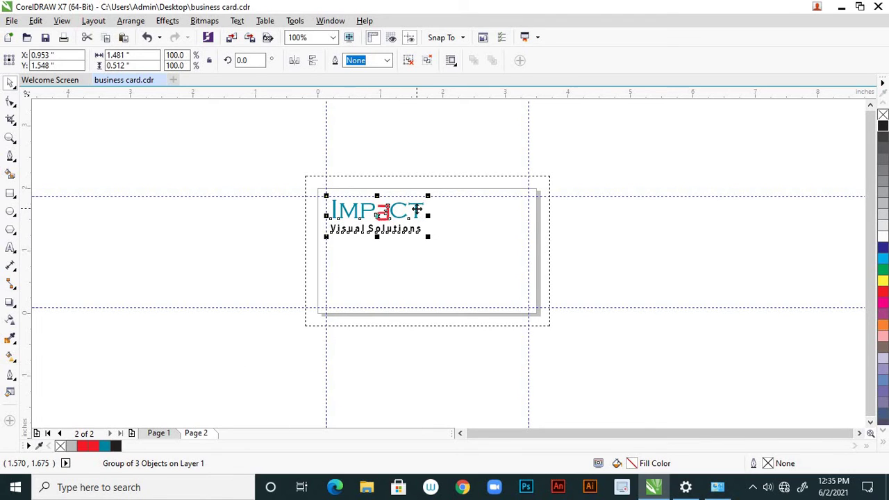
left_click_drag(416, 208, 414, 251)
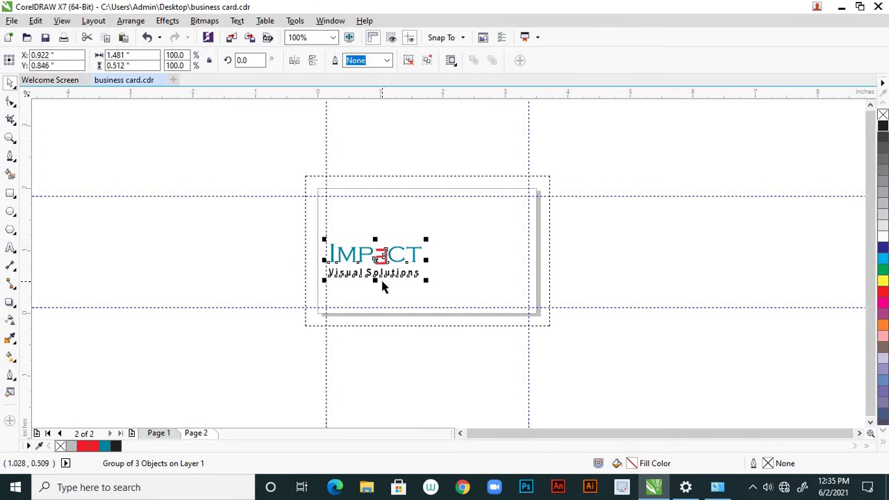
key("Up")
key("Up")
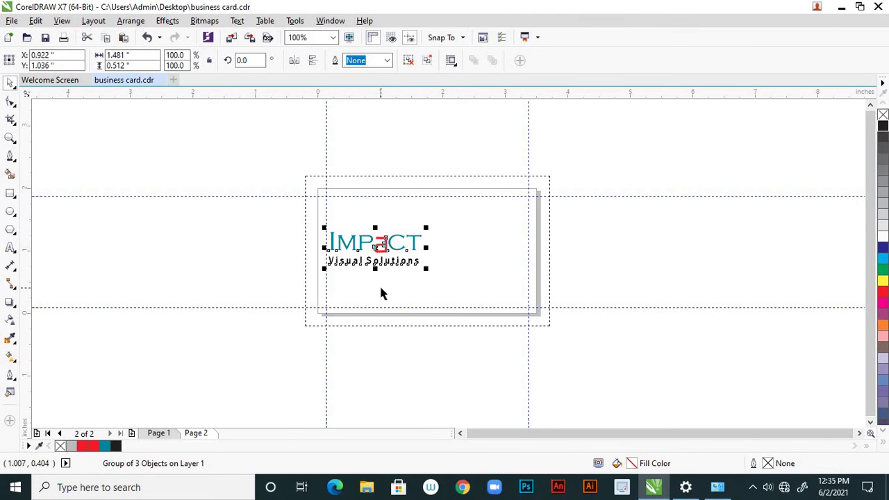
left_click(306, 321)
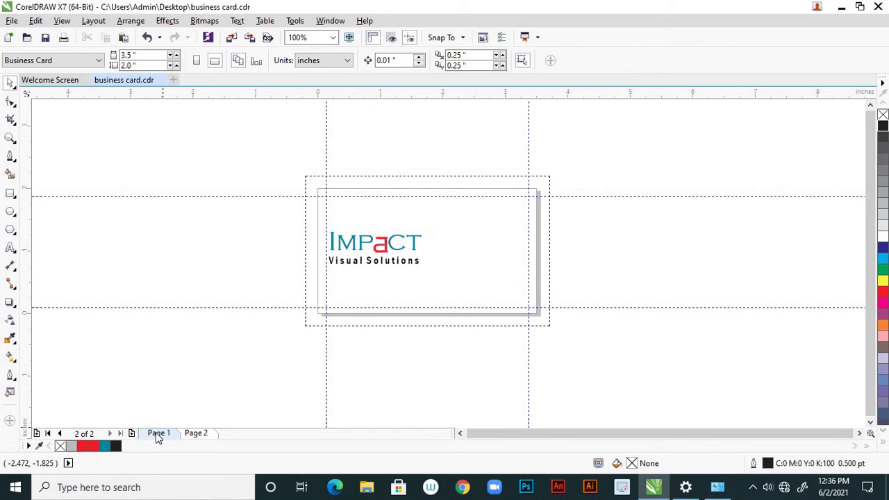
left_click(158, 433)
Copy the name, title, phone and address texts from Page 1 onto Page 2
left_click_drag(465, 202, 510, 276)
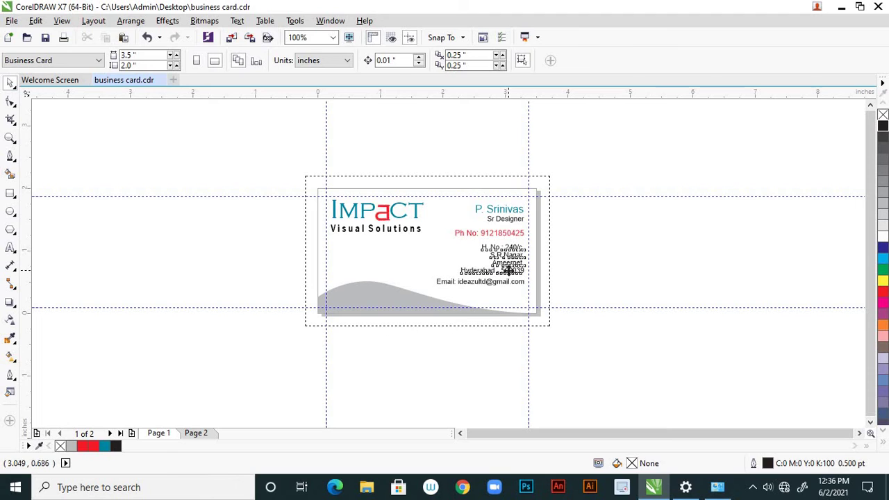
left_click(507, 233, "shift")
left_click(510, 215, "shift")
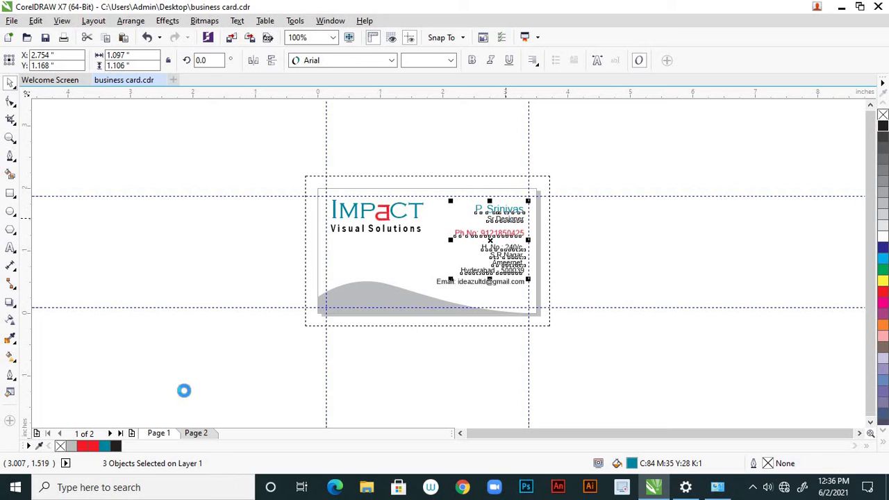
left_click(197, 433)
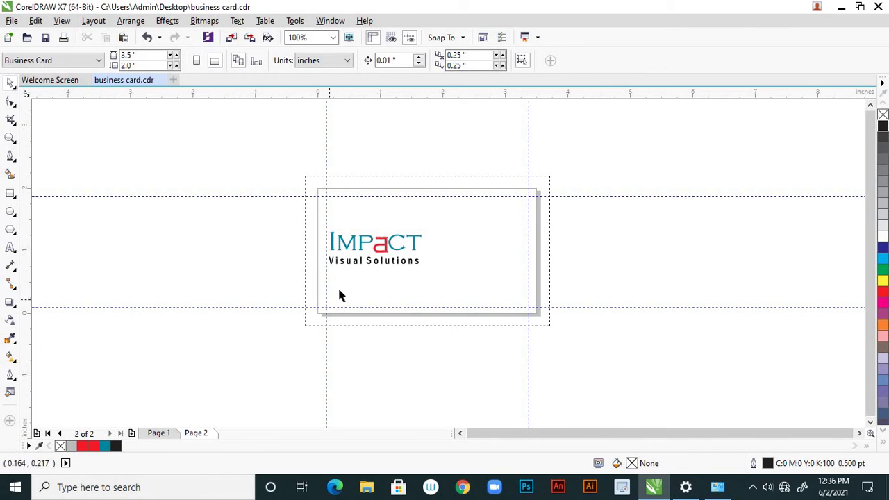
key("ctrl+v")
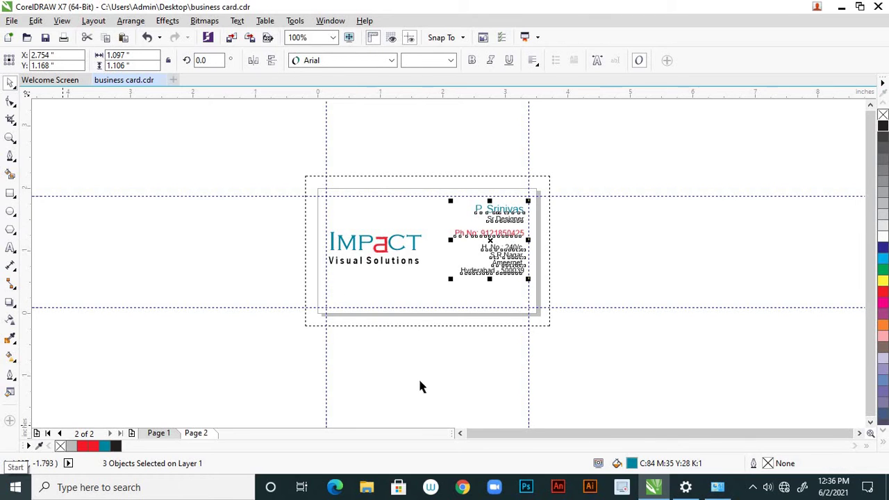
Move the pasted address block beneath the IMPACT logo
left_click(582, 286)
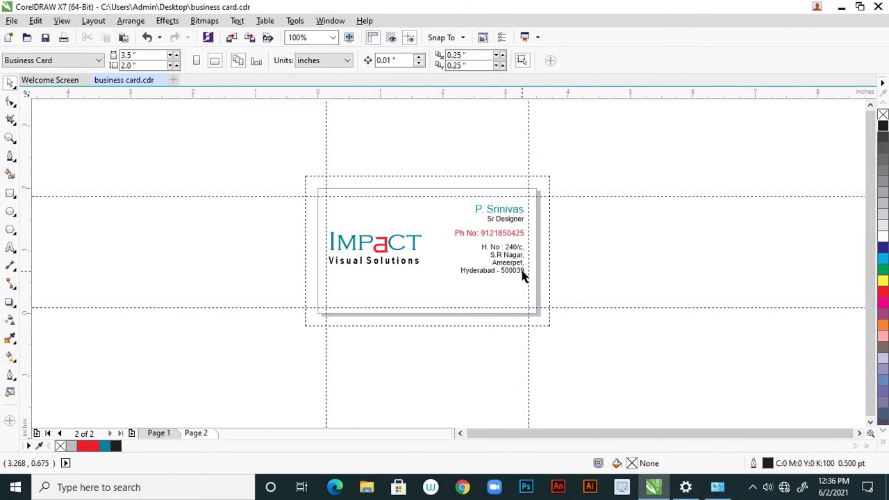
left_click(517, 263)
left_click_drag(518, 263, 387, 302)
left_click(400, 349)
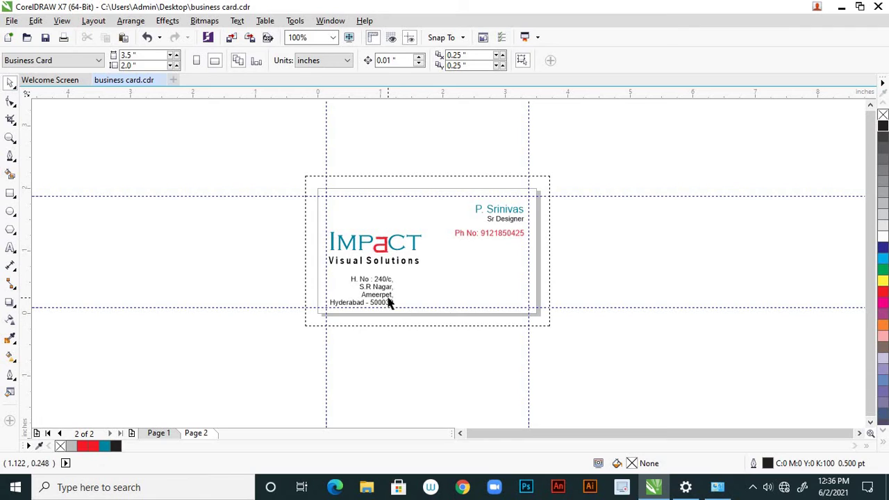
left_click(389, 303)
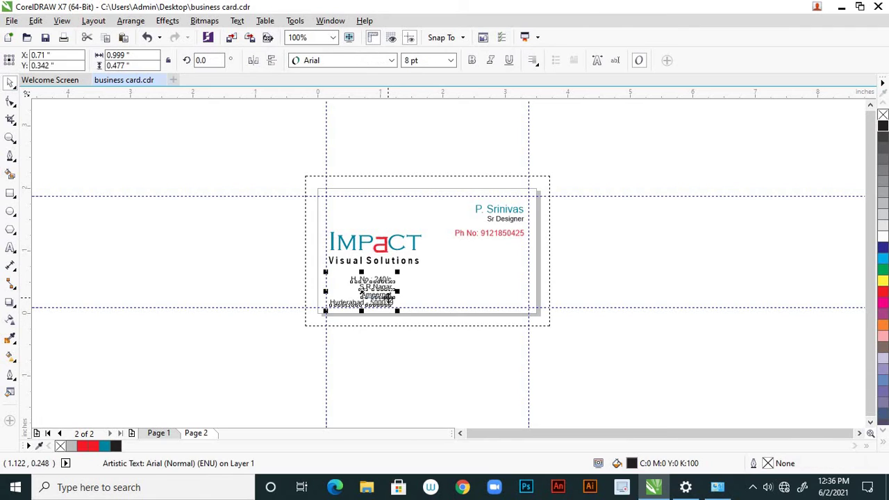
Left-align the lines of the address text block
left_click(535, 65)
left_click(538, 90)
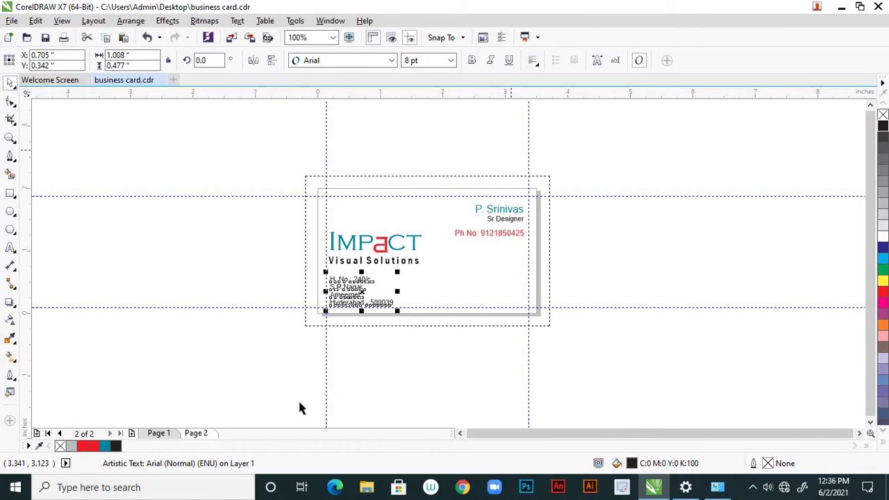
scroll(320, 322, "up", 1)
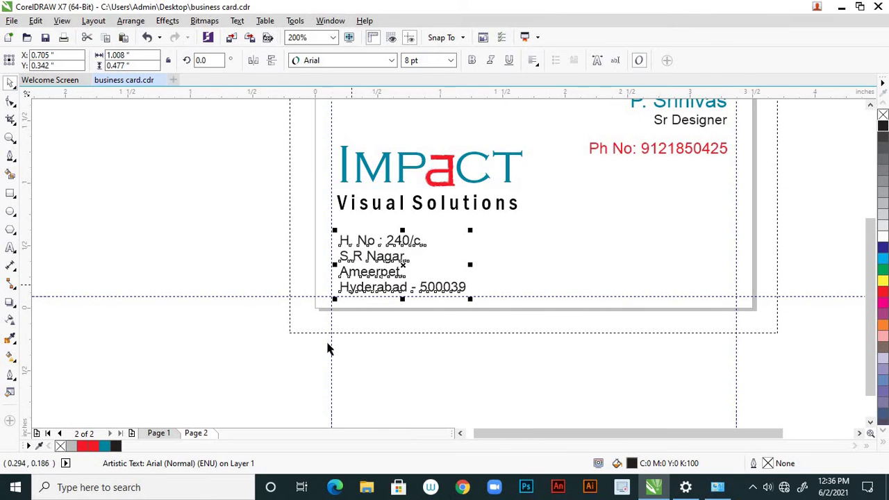
left_click(343, 317)
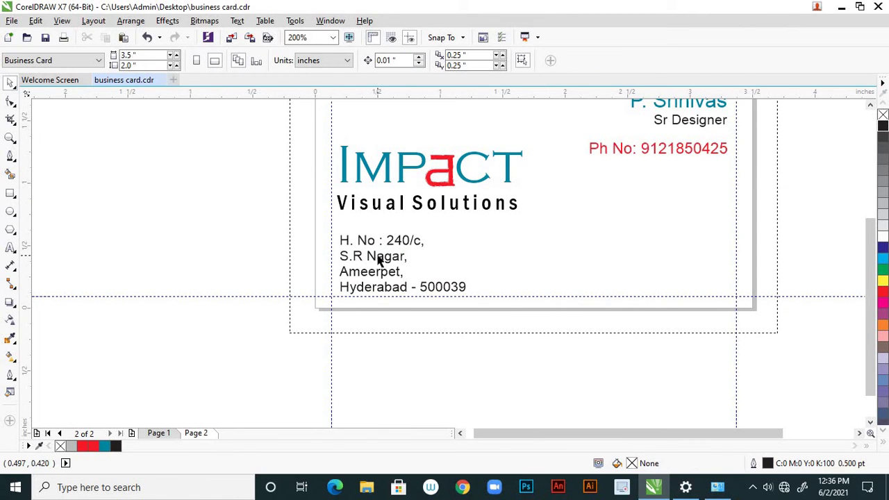
Align the IMPACT logo and the address block on their left edges
left_click(455, 207)
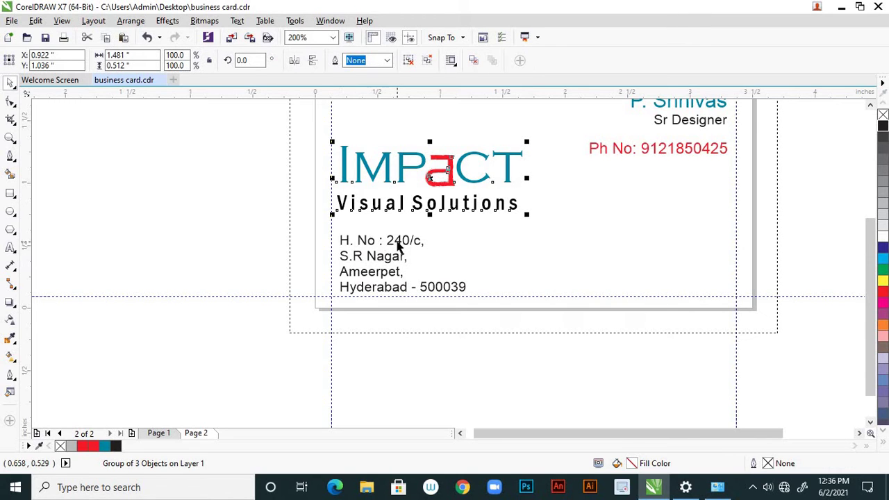
left_click(399, 246, "shift")
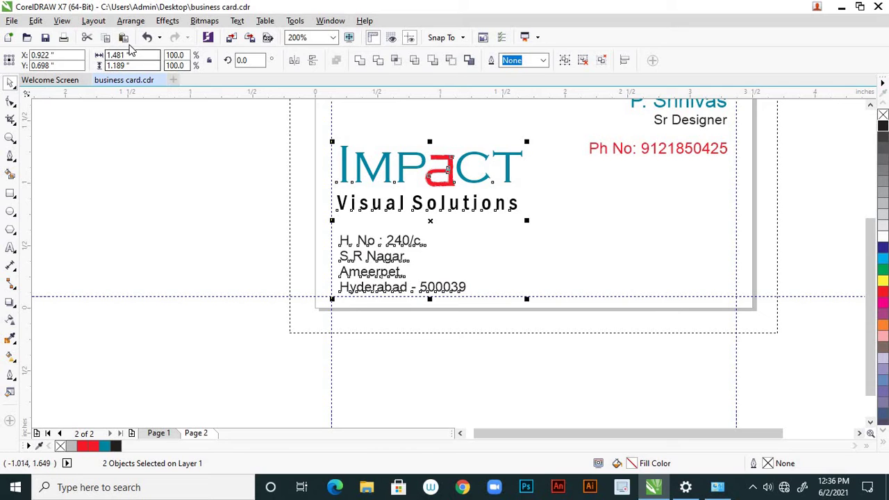
left_click(139, 22)
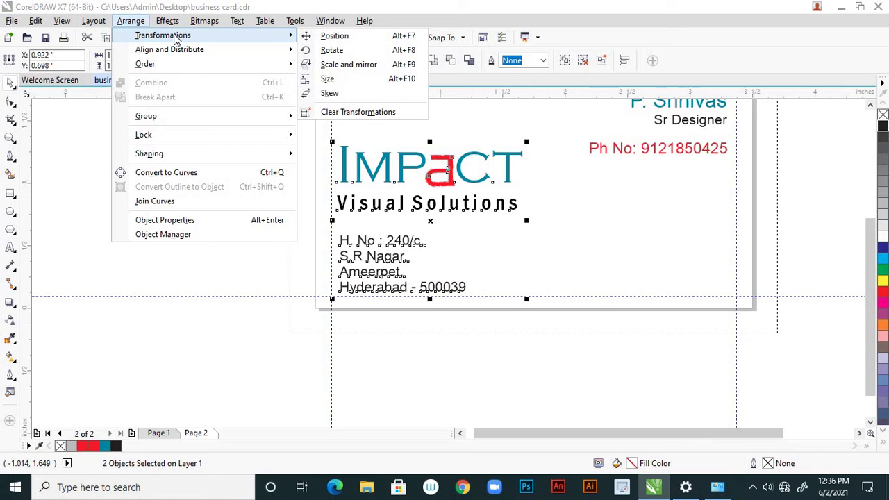
mouse_move(250, 53)
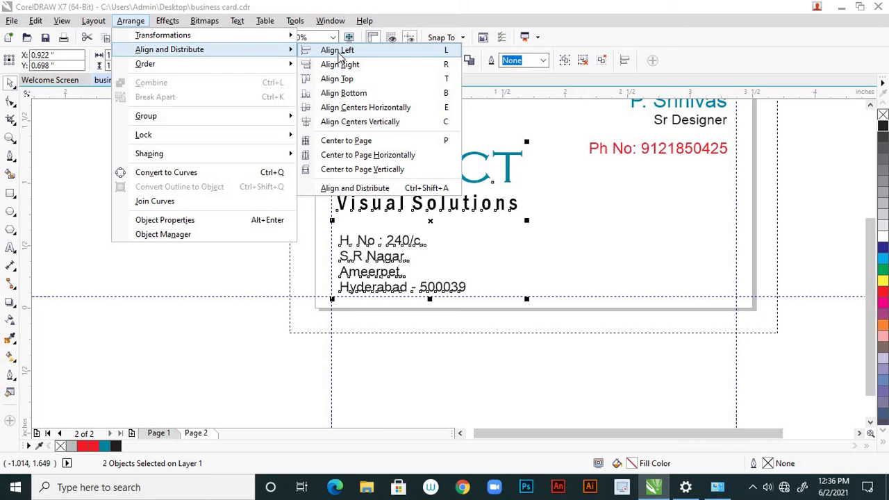
left_click(339, 54)
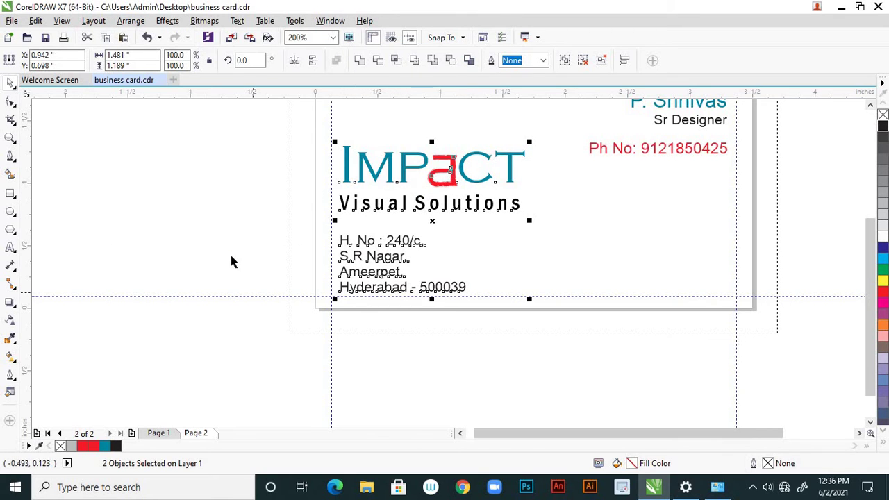
left_click(311, 292)
scroll(337, 298, "down", 1)
scroll(337, 302, "down", 1)
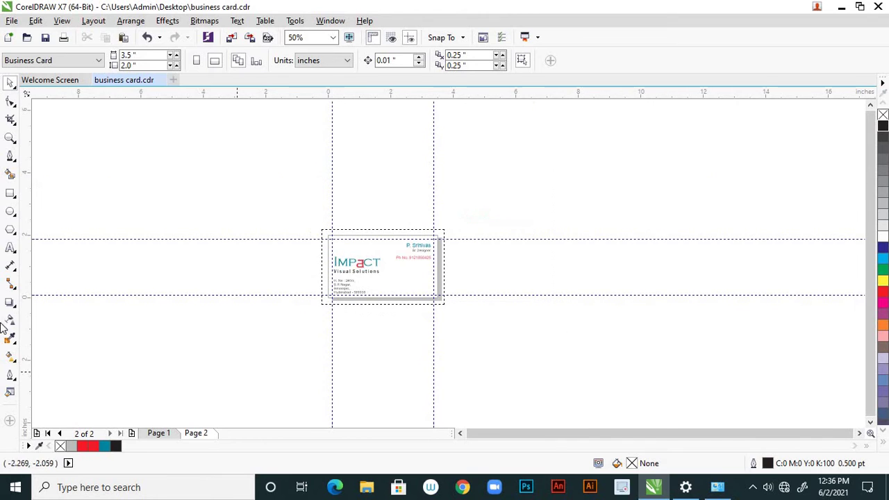
scroll(366, 285, "up", 1)
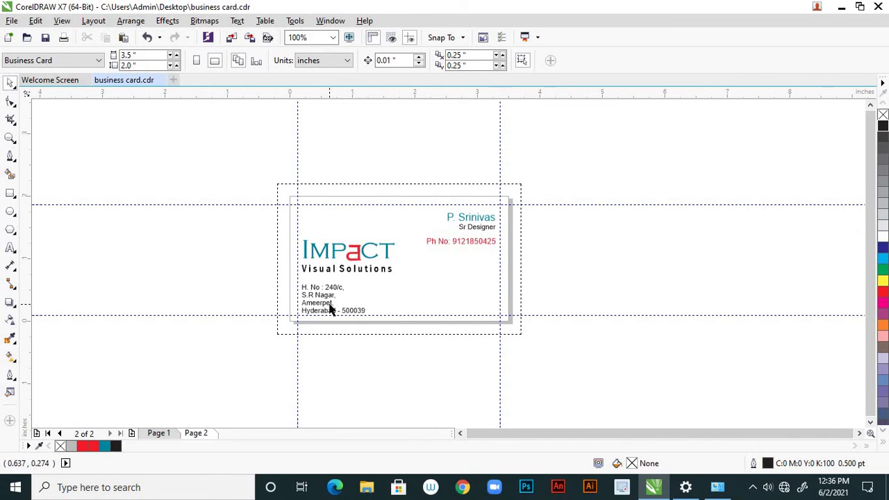
scroll(334, 311, "up", 1)
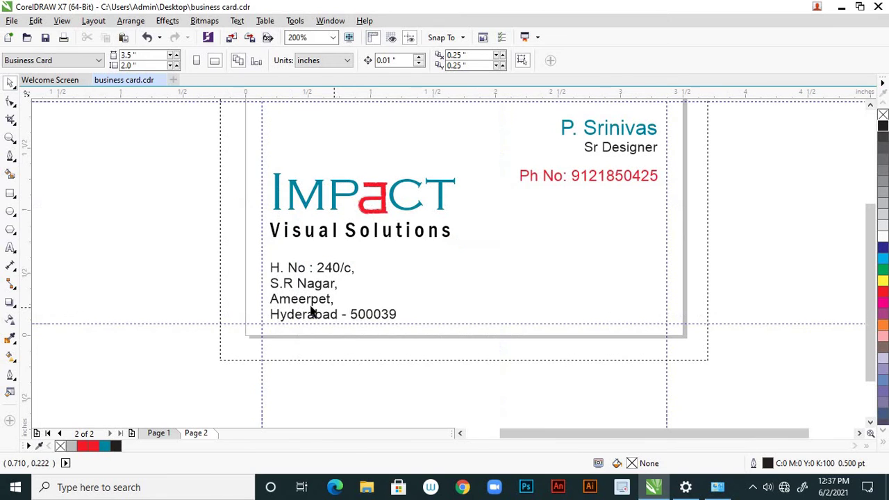
scroll(312, 313, "down", 1)
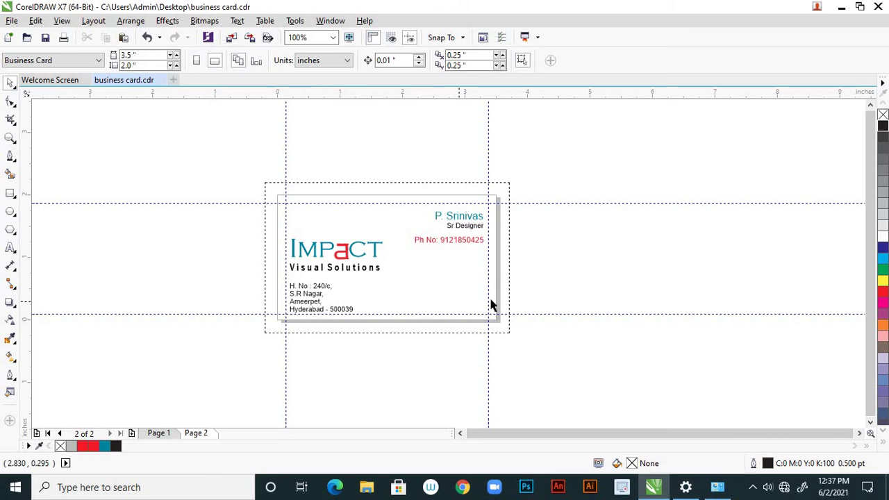
scroll(334, 316, "up", 1)
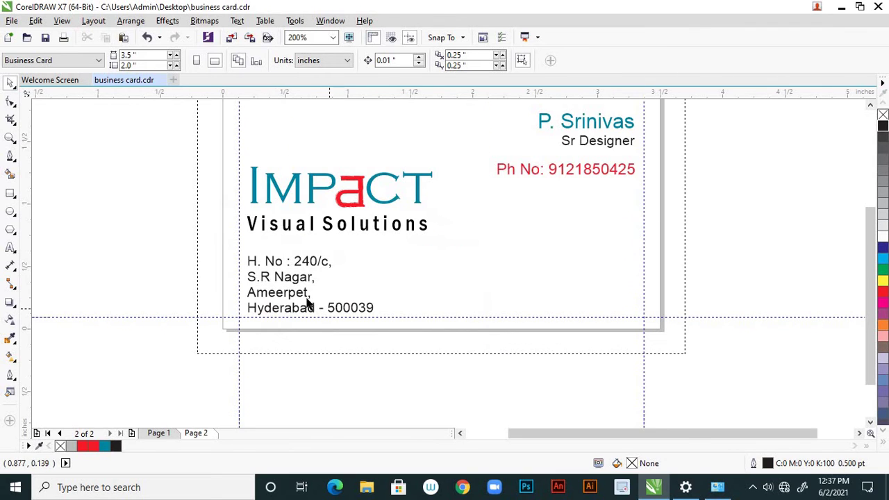
Join the S.R Nagar, Ameerpet and Hyderabad lines onto the first address line
left_click(10, 248)
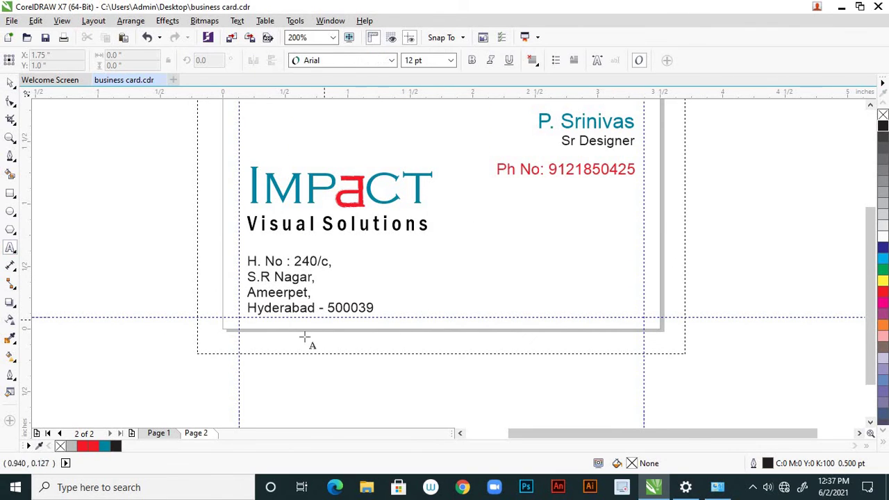
left_click(283, 307)
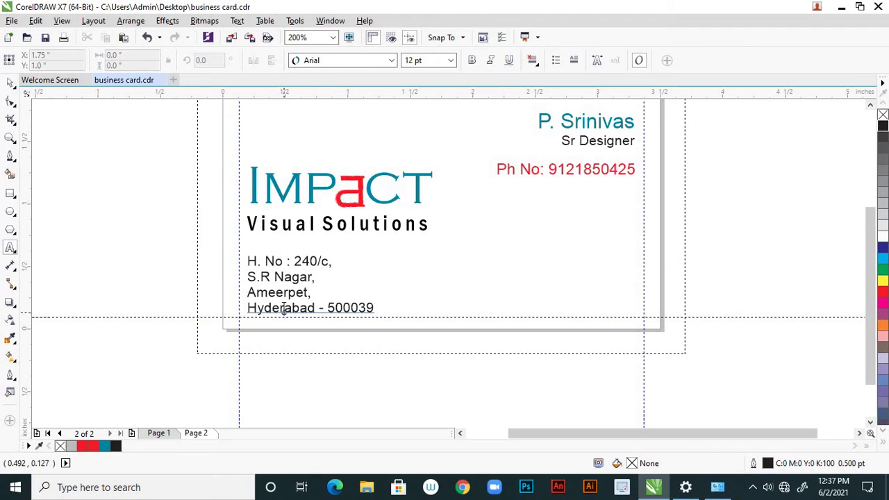
left_click(250, 278)
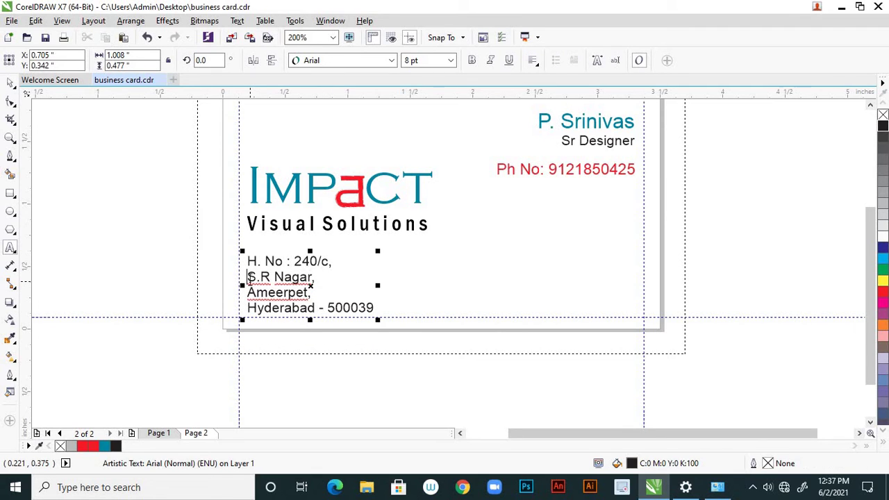
key("BackSpace")
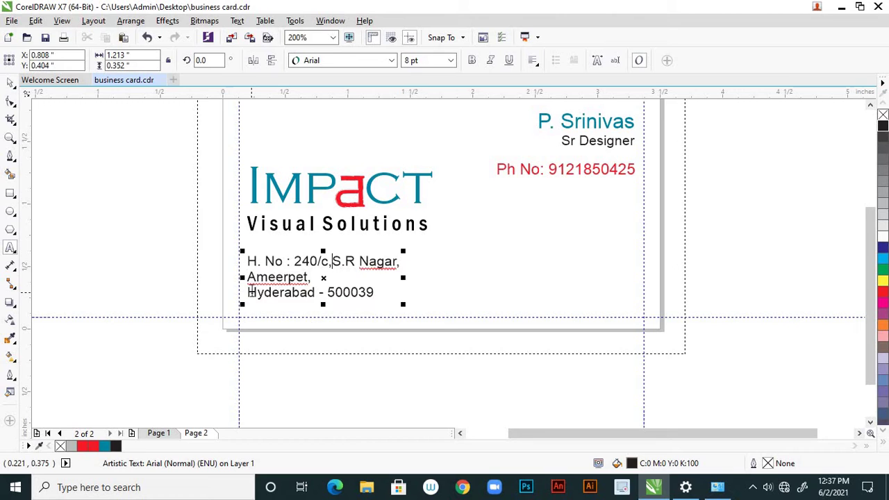
left_click(248, 278)
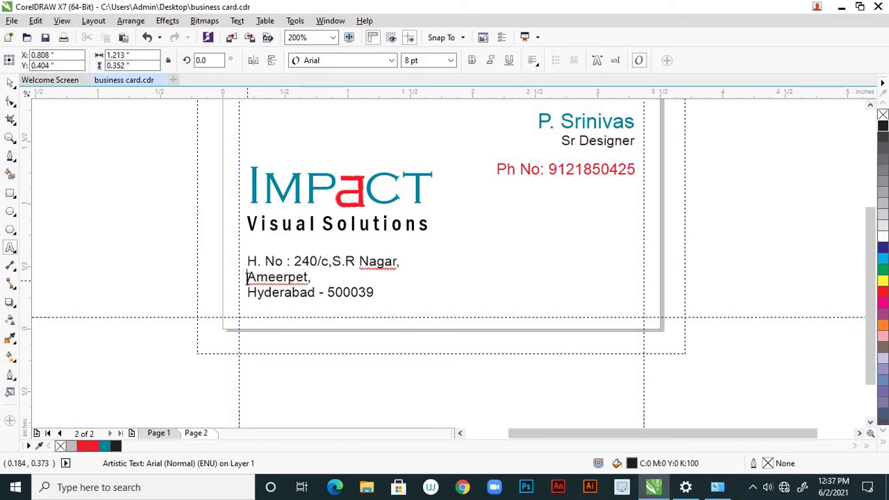
key("BackSpace")
left_click(248, 279)
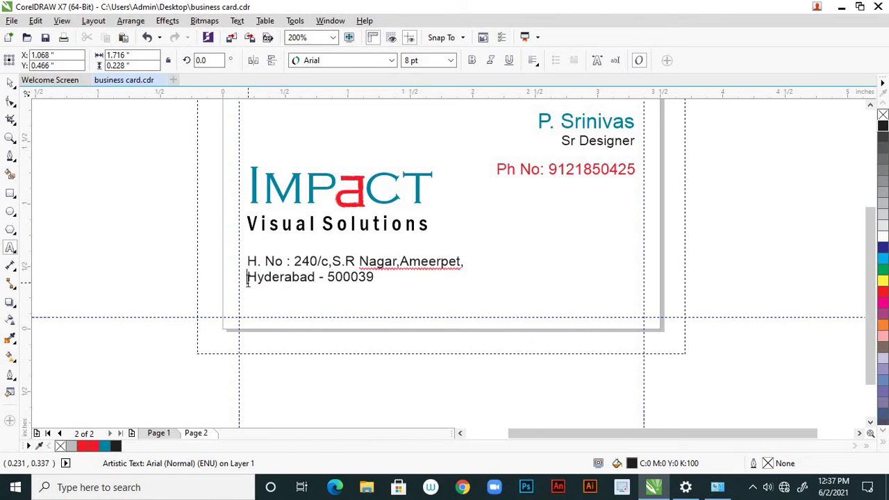
key("BackSpace")
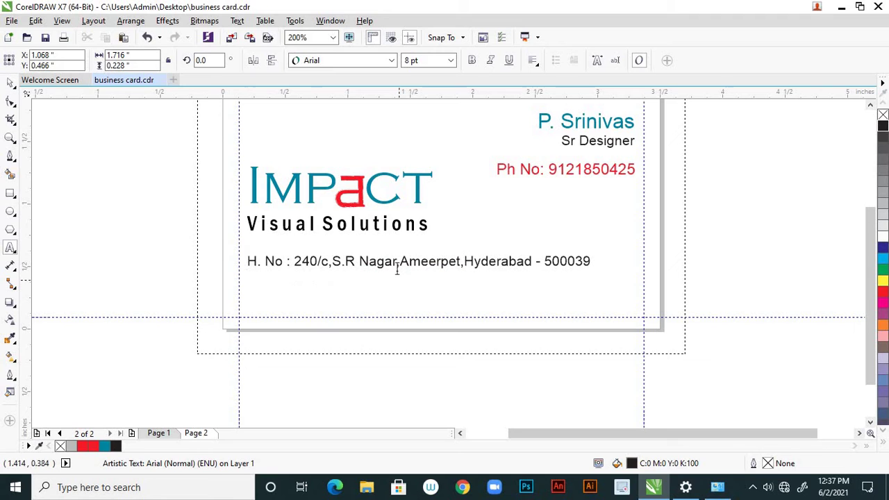
left_click(400, 267)
key("BackSpace")
type(",")
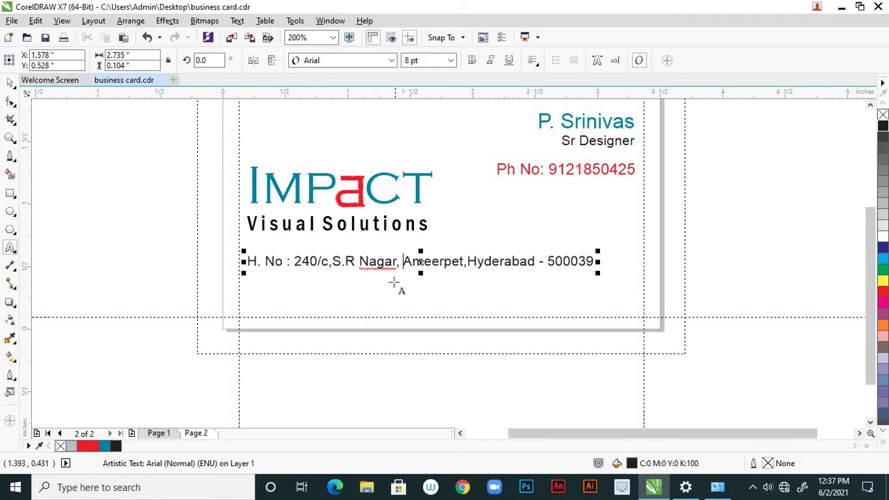
left_click(332, 262)
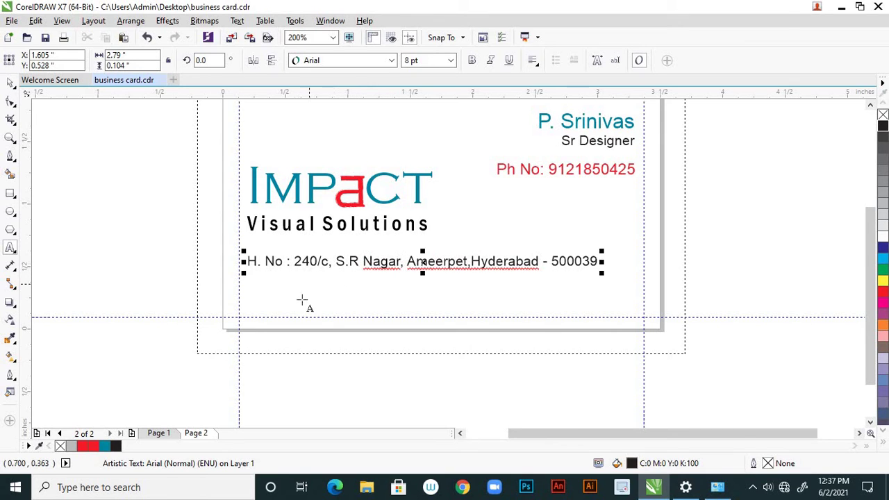
left_click(11, 82)
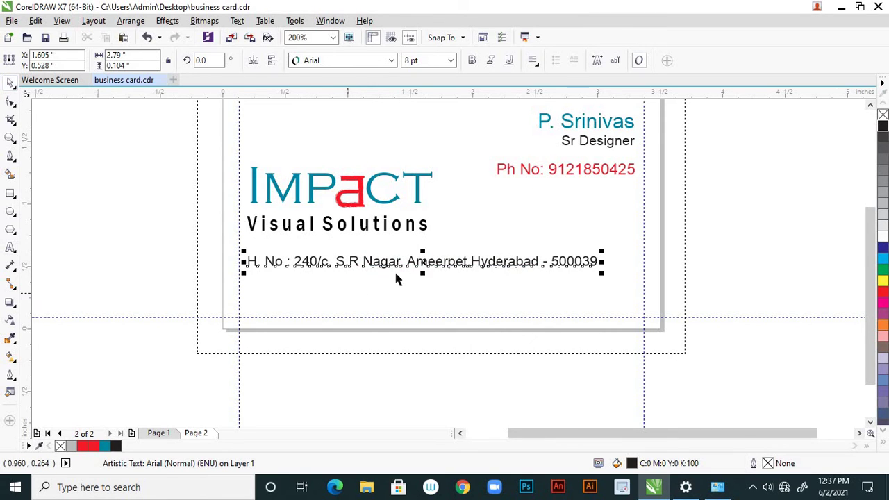
left_click(450, 282)
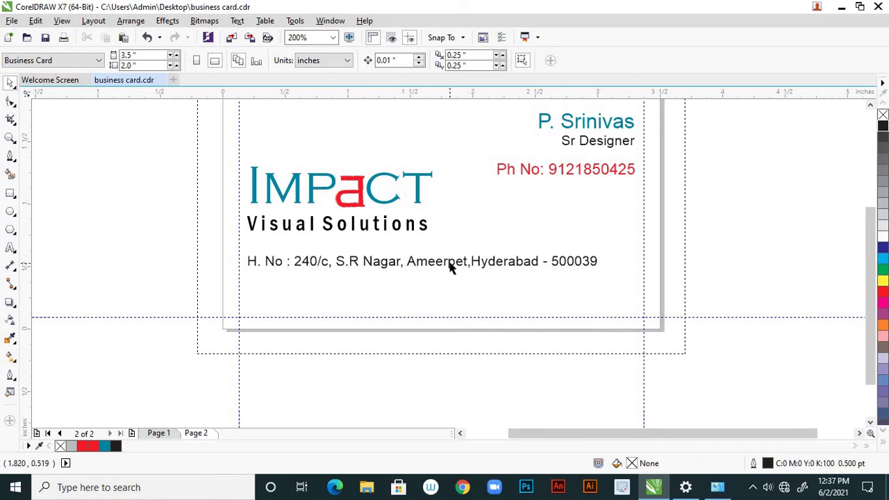
left_click(452, 262)
Move the one-line address further down the card
left_click_drag(451, 290, 456, 300)
left_click(457, 312)
scroll(470, 306, "down", 2)
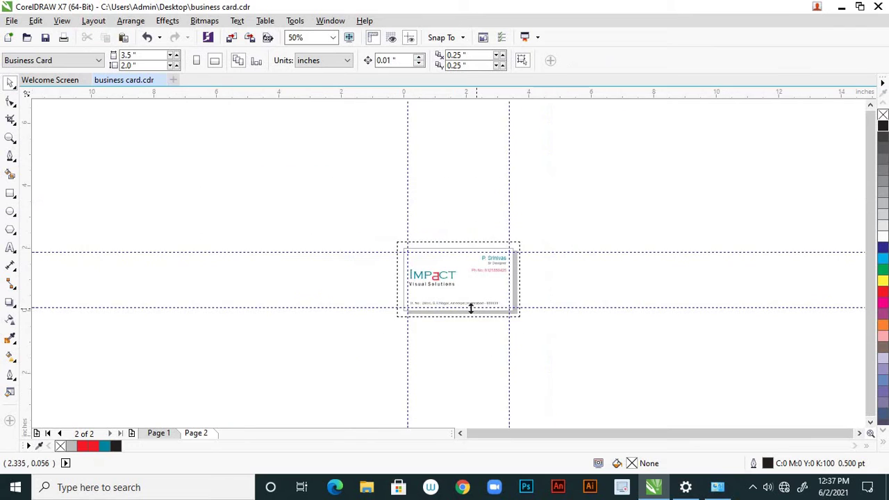
scroll(470, 305, "up", 1)
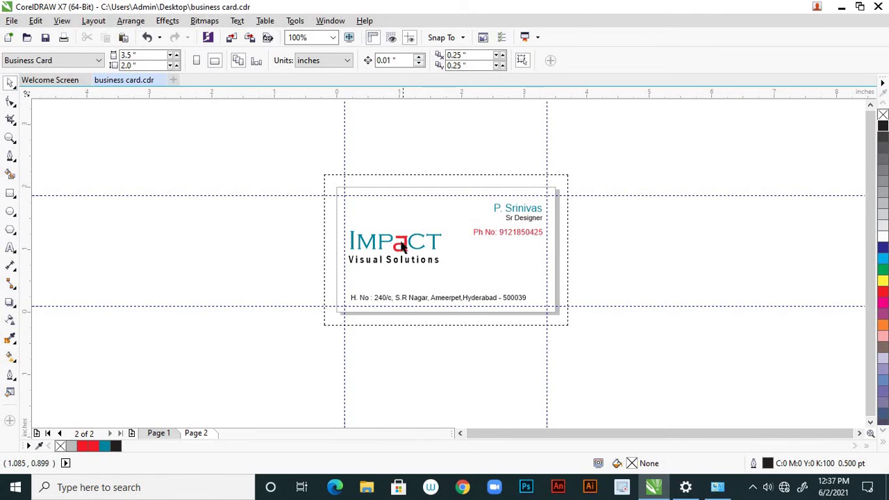
Lower the IMPACT logo and nudge the address line down beneath it
left_click(404, 243)
left_click_drag(404, 241, 403, 264)
left_click(440, 322)
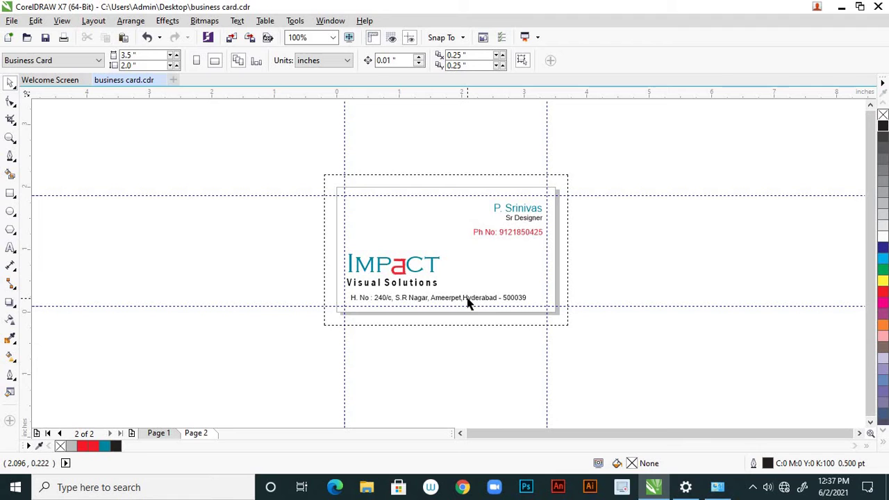
left_click(463, 298)
scroll(433, 318, "up", 2)
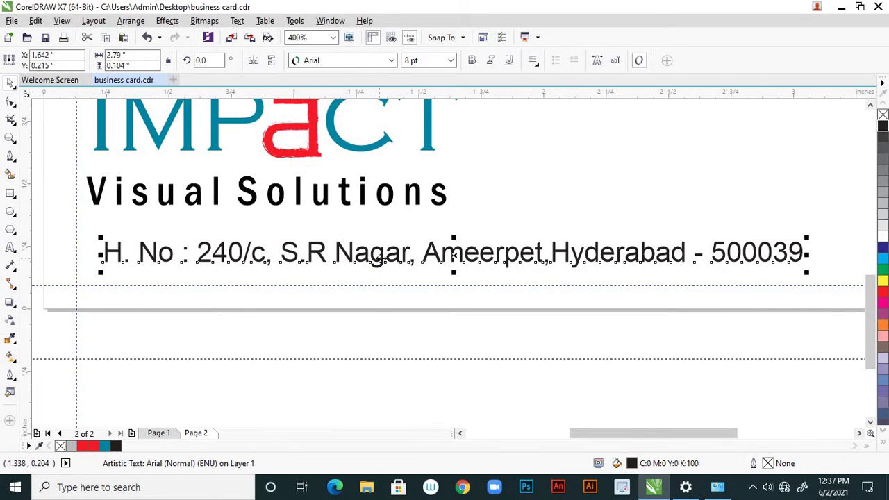
left_click_drag(373, 264, 373, 272)
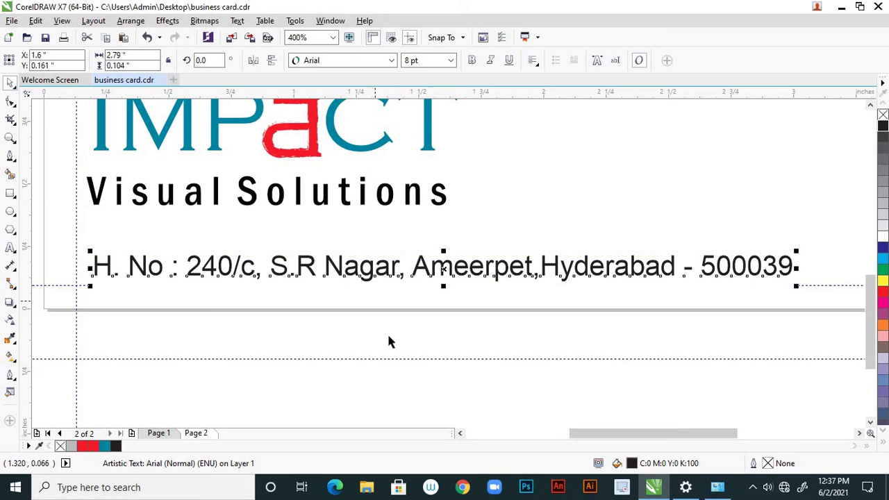
left_click(441, 333)
scroll(447, 325, "down", 2)
scroll(417, 309, "up", 1)
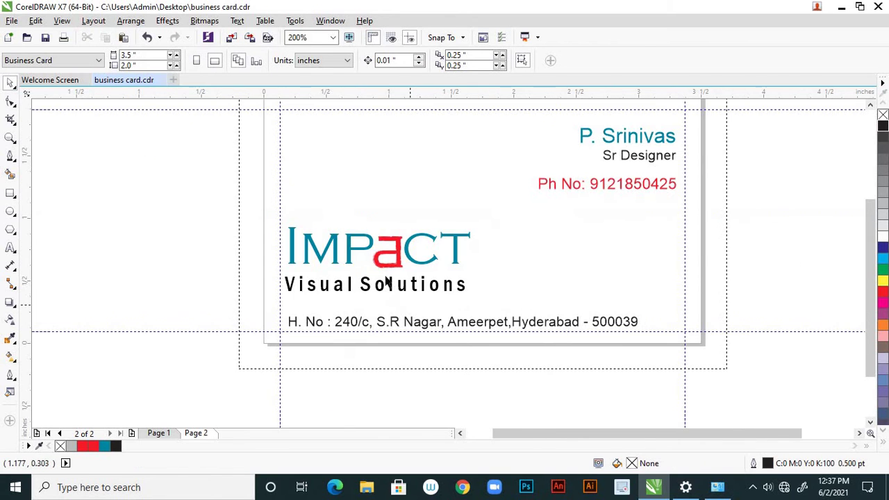
Drop the IMPACT logo slightly lower and reselect the address line
left_click_drag(398, 264, 401, 269)
left_click(419, 331)
scroll(420, 329, "down", 1)
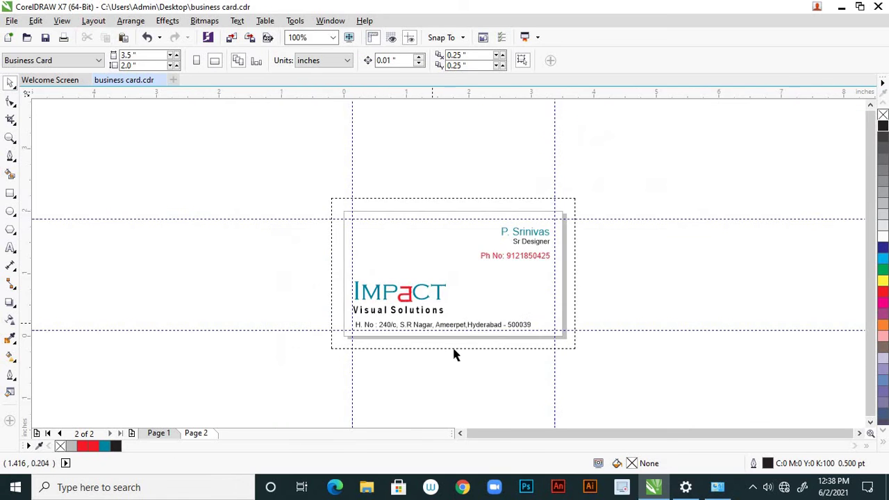
scroll(453, 354, "down", 2)
scroll(448, 351, "up", 3)
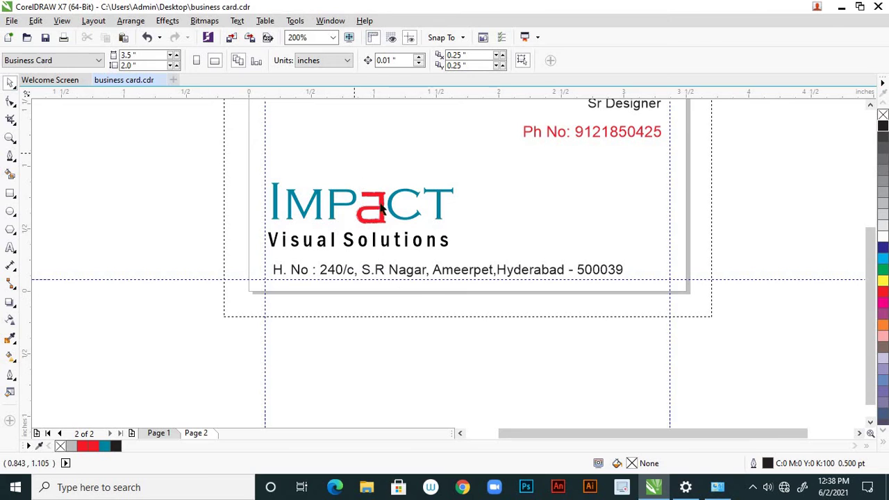
left_click(435, 249)
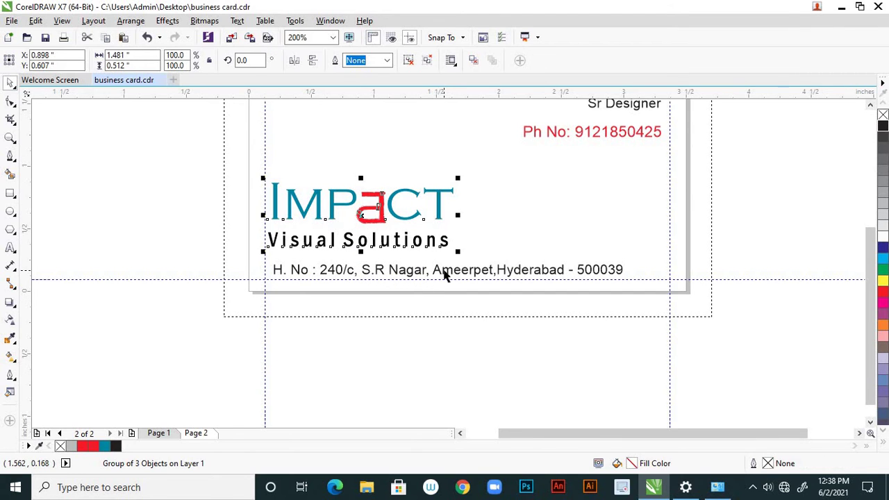
left_click(414, 327)
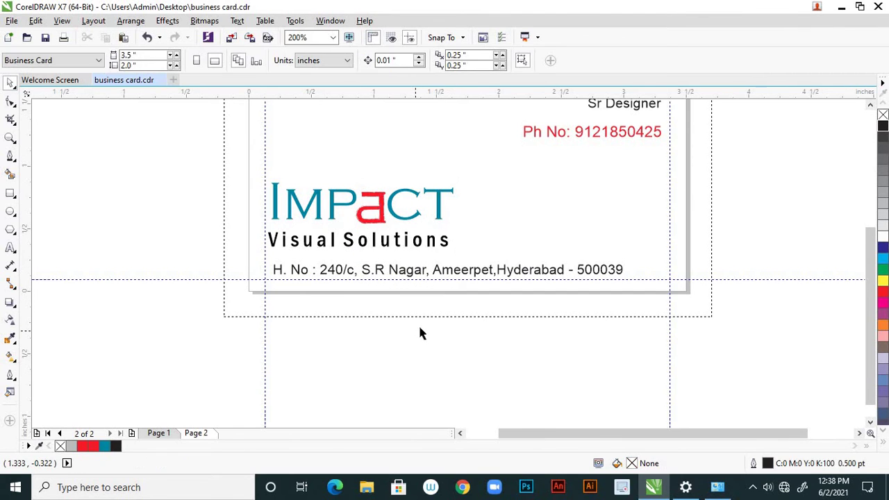
scroll(418, 324, "down", 1)
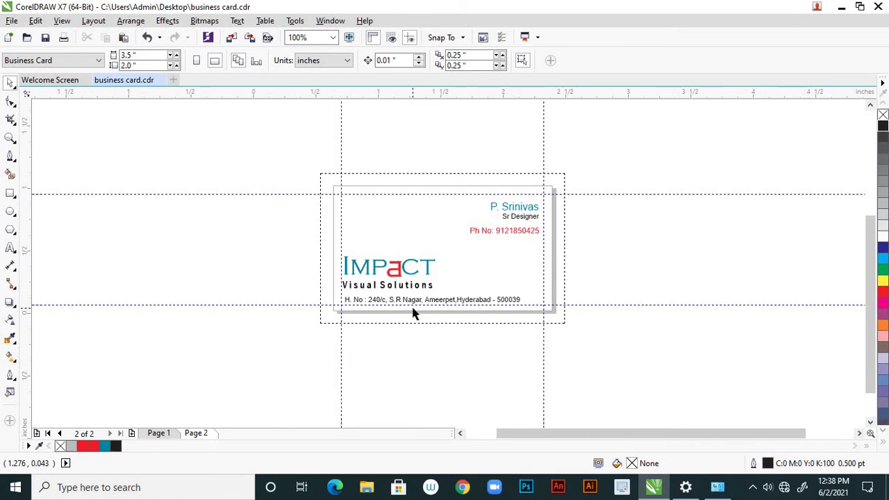
scroll(413, 313, "up", 1)
left_click(450, 293)
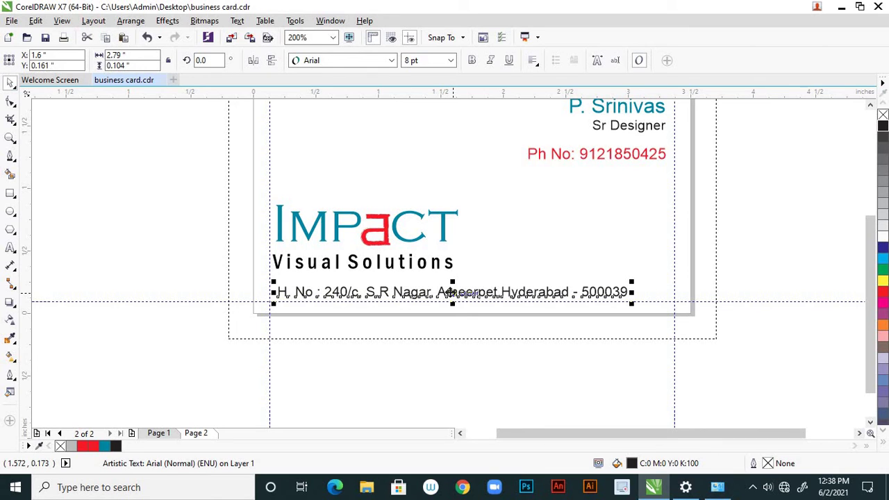
Raise the address line and draw a thin 3.234-inch bar along the card's bottom edge
left_click_drag(452, 292, 451, 256)
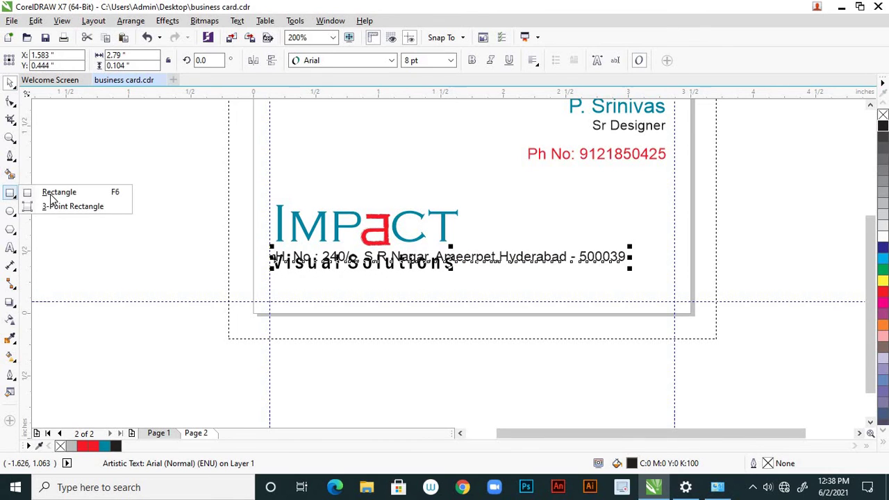
left_click(11, 193)
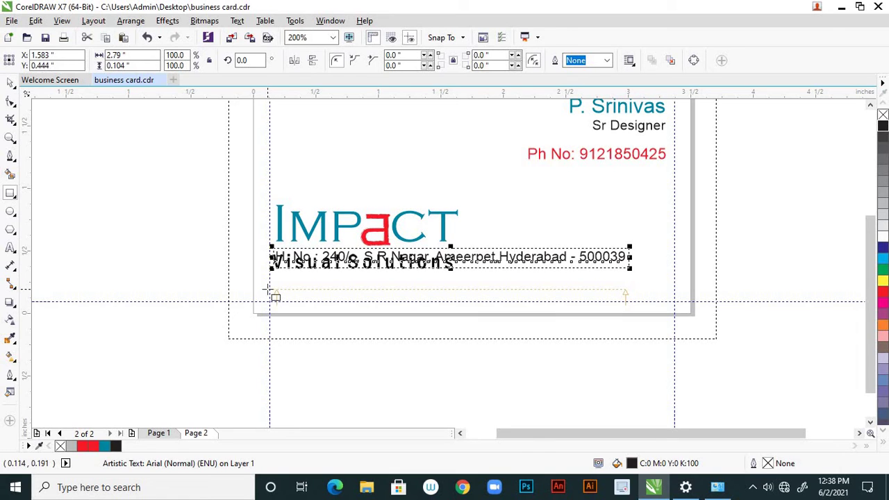
left_click_drag(267, 283, 674, 304)
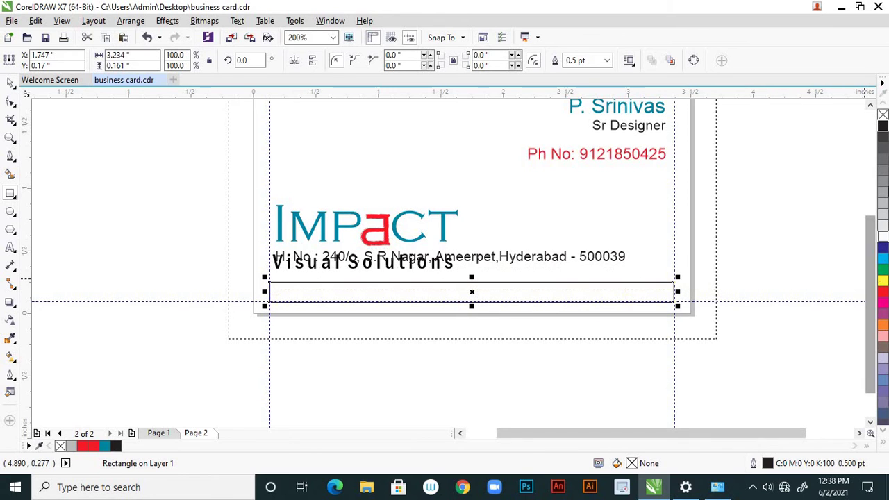
Fill the bottom bar with 70% black and drag the address line down onto it
left_click(883, 170)
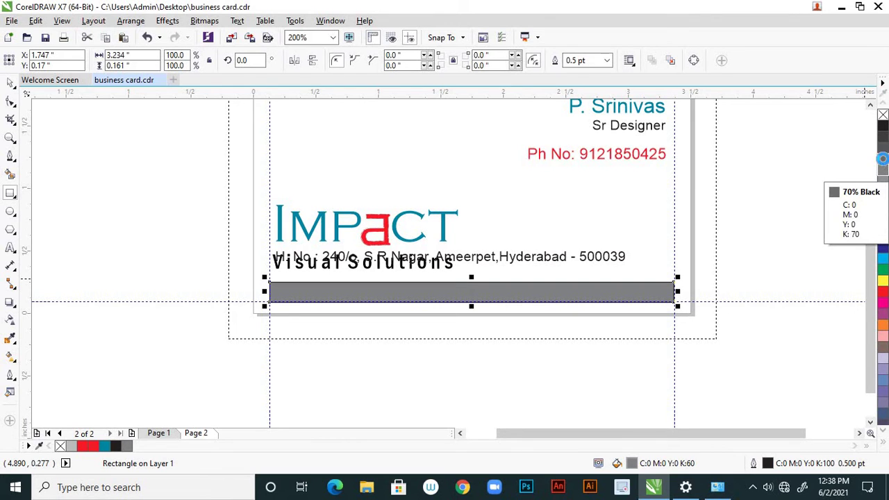
left_click(882, 160)
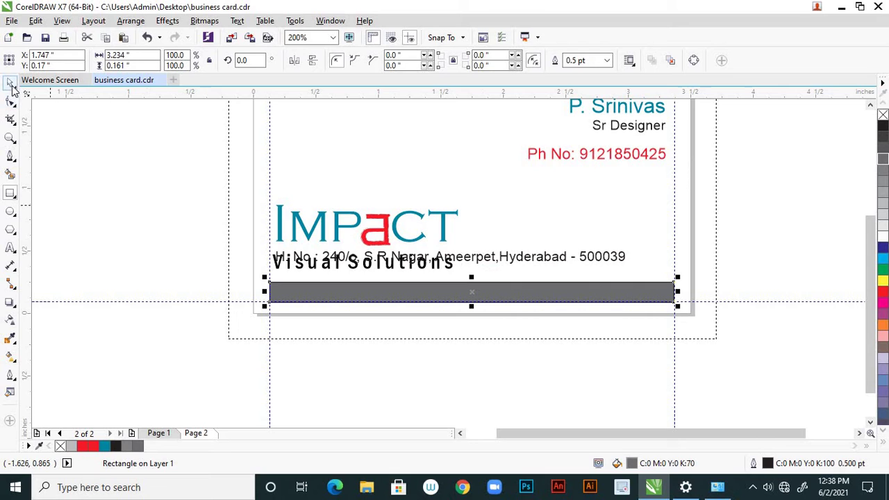
left_click(528, 257)
left_click_drag(528, 256, 507, 311)
scroll(505, 306, "up", 2)
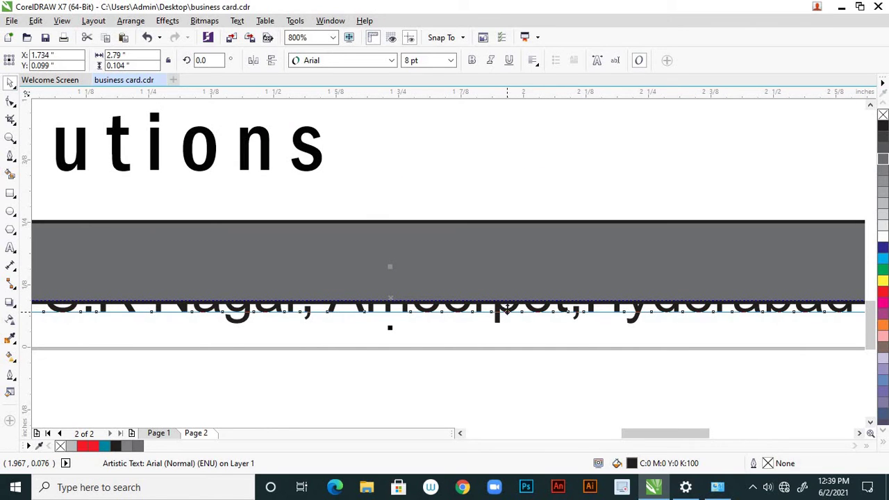
Place the address text in front of the grey bar
right_click(507, 311)
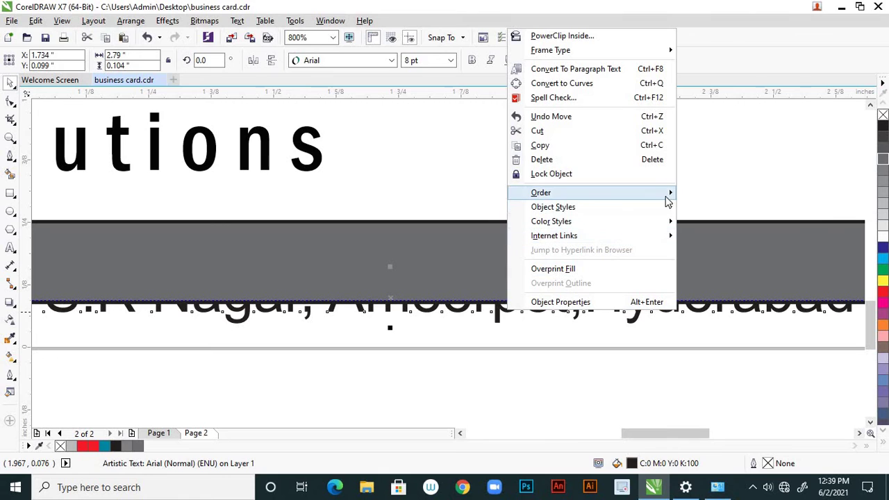
mouse_move(672, 196)
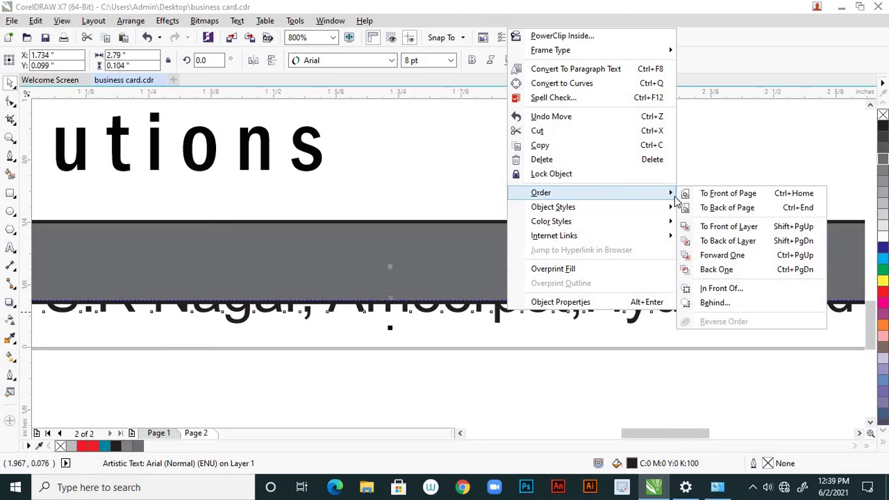
left_click(698, 289)
left_click(673, 280)
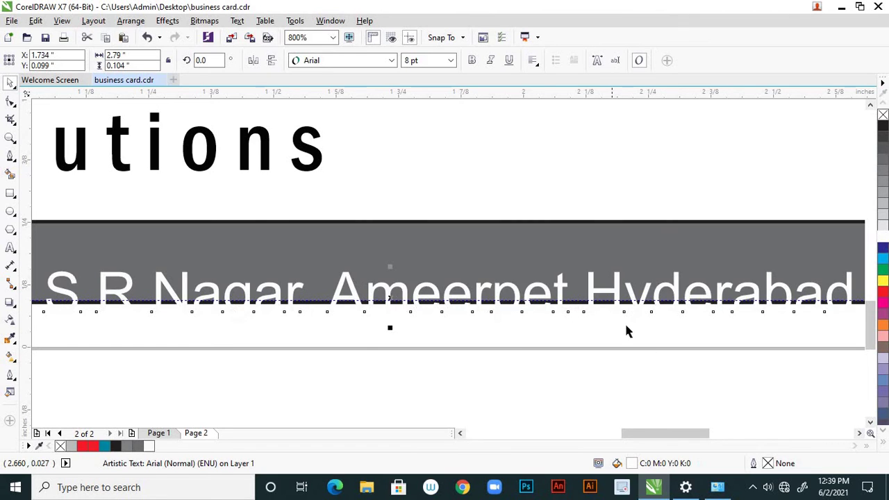
Shift the address text left and nudge it so it fits inside the bar
scroll(625, 327, "down", 2)
scroll(619, 327, "up", 3)
scroll(560, 322, "down", 2)
scroll(533, 326, "up", 2)
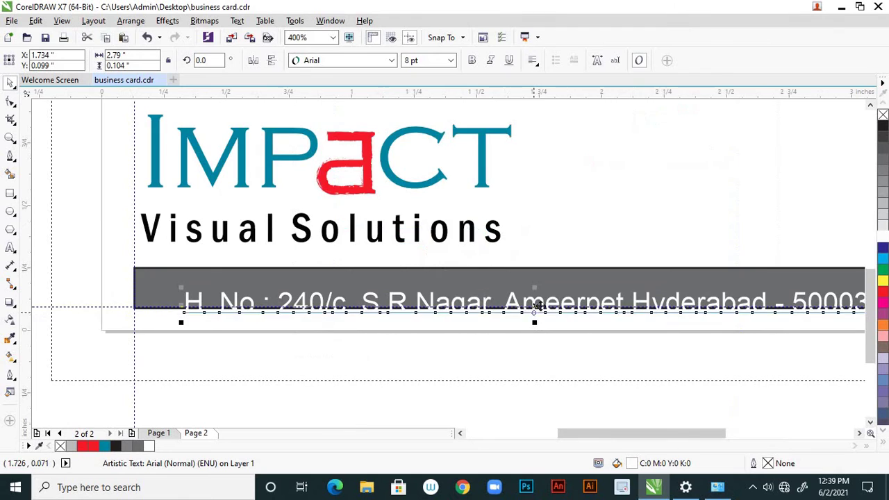
left_click_drag(526, 292, 497, 292)
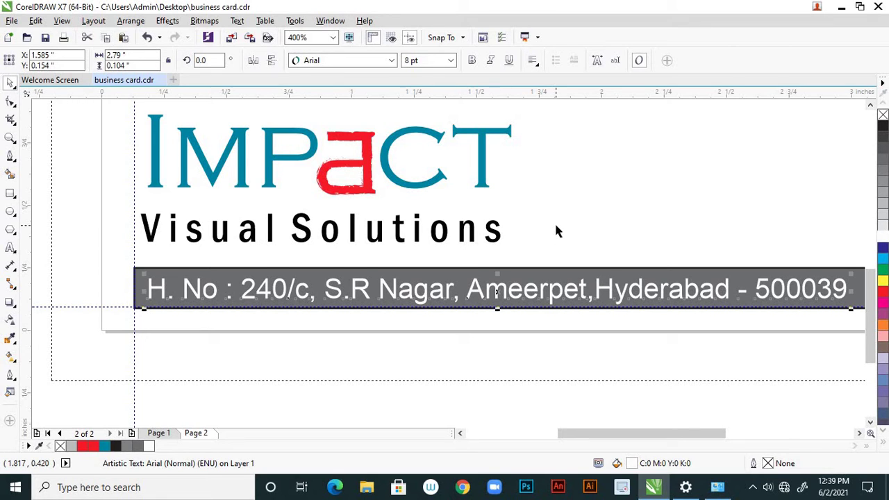
key("Up")
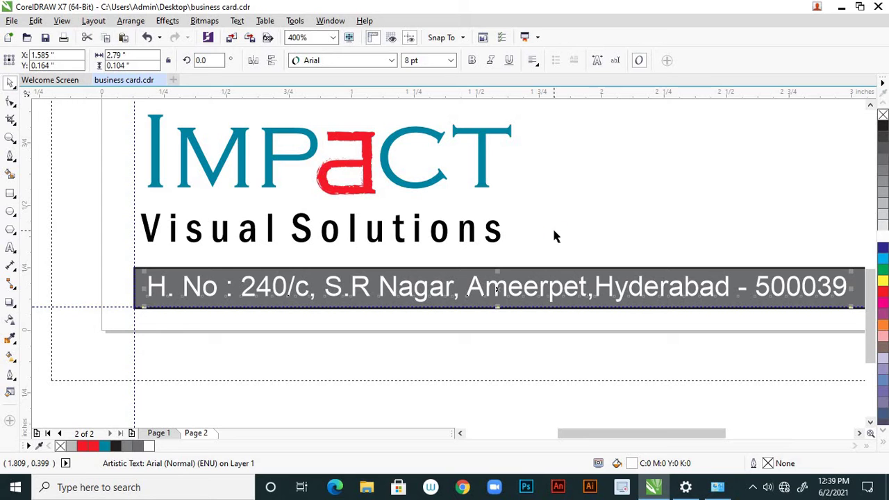
key("Down")
Set the grey bottom bar's outline width to None
left_click(524, 339)
scroll(524, 338, "down", 2)
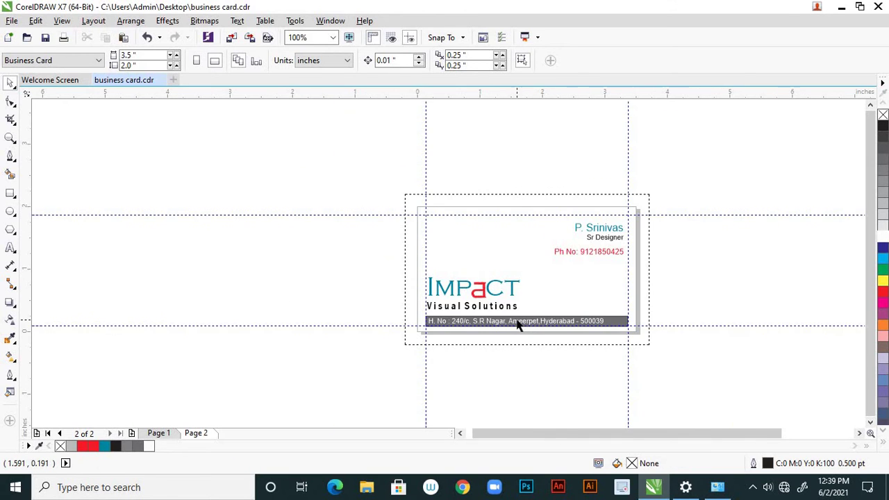
scroll(518, 320, "up", 2)
left_click(530, 307)
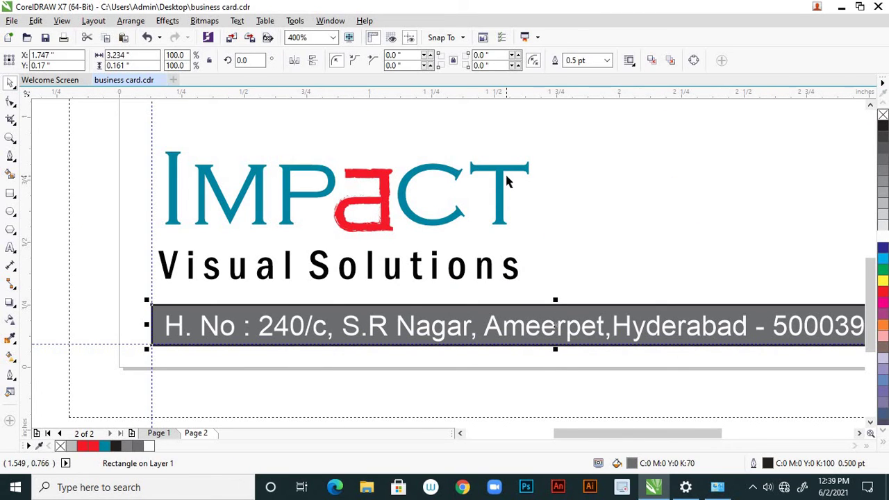
left_click(607, 61)
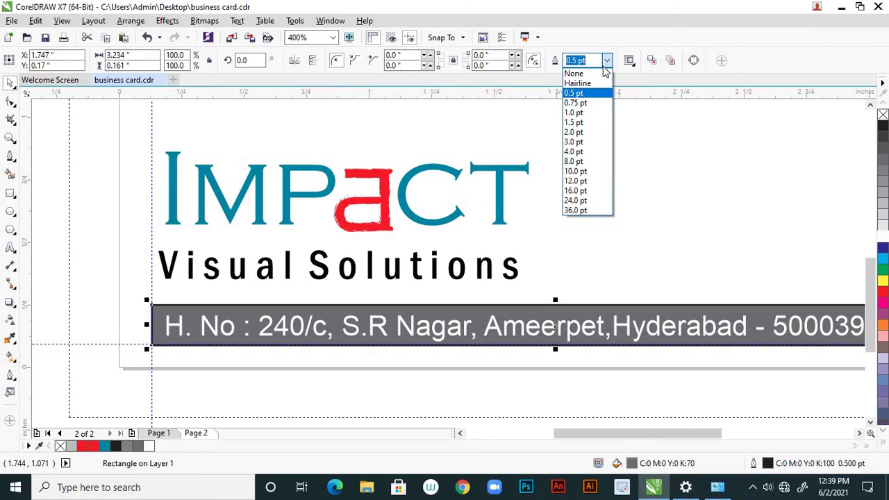
left_click(583, 73)
left_click(583, 283)
scroll(585, 292, "down", 2)
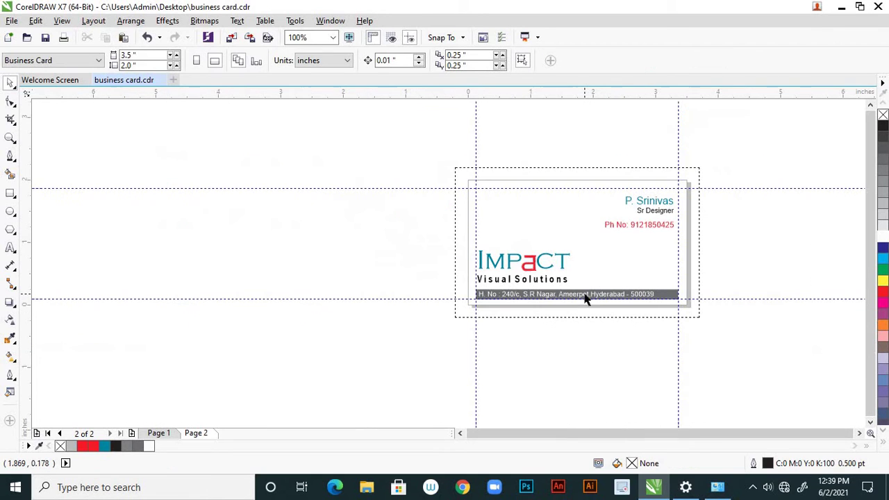
scroll(605, 298, "up", 1)
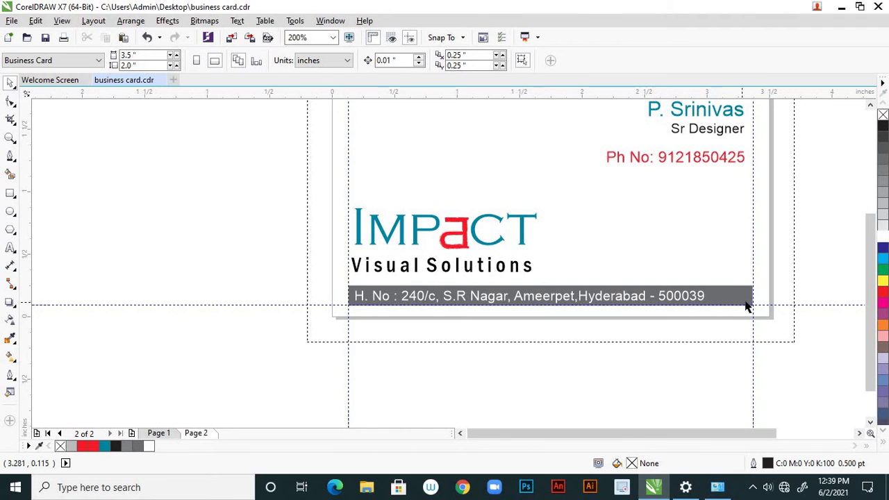
scroll(611, 300, "up", 1)
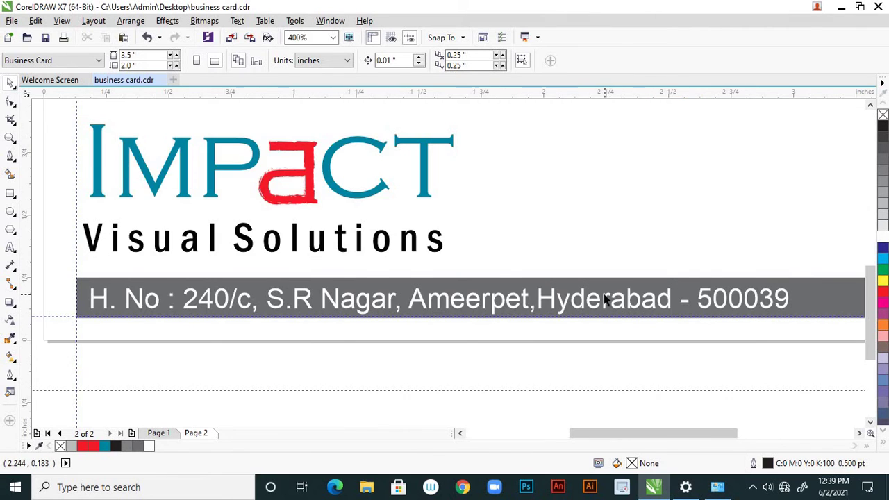
scroll(604, 298, "down", 1)
Shift the address text right to centre it within the grey bar
left_click(612, 297)
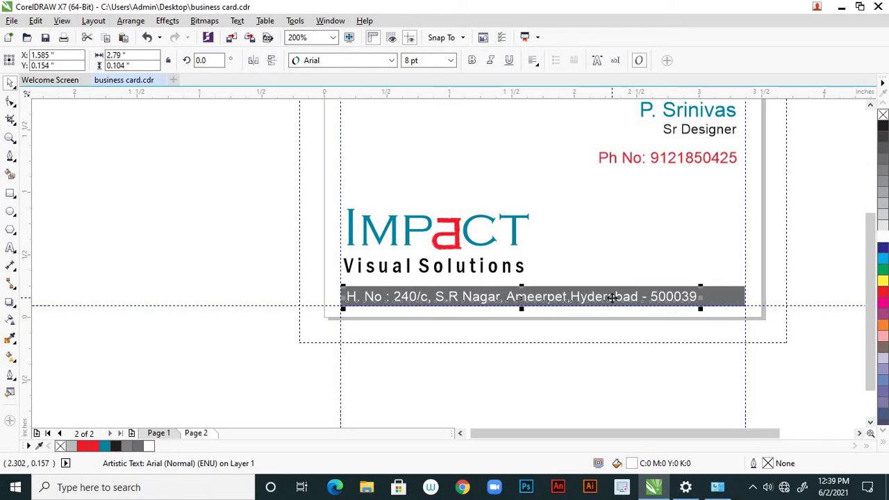
left_click_drag(612, 297, 632, 297)
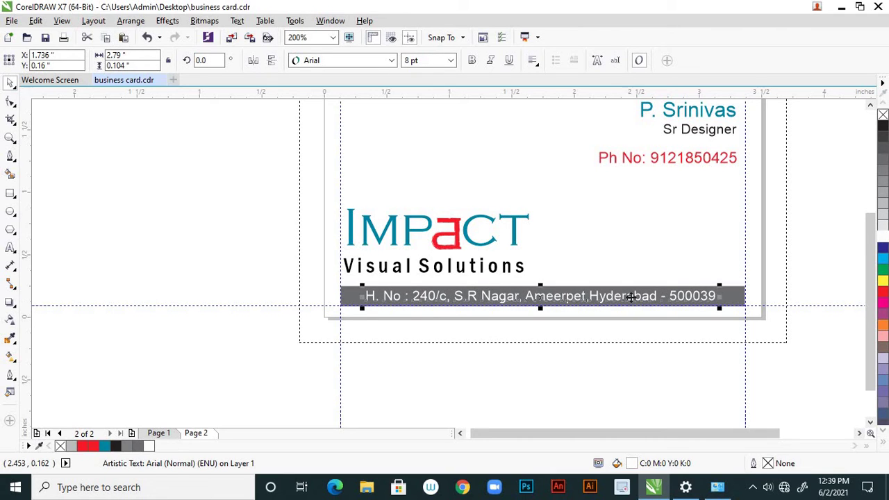
left_click(612, 354)
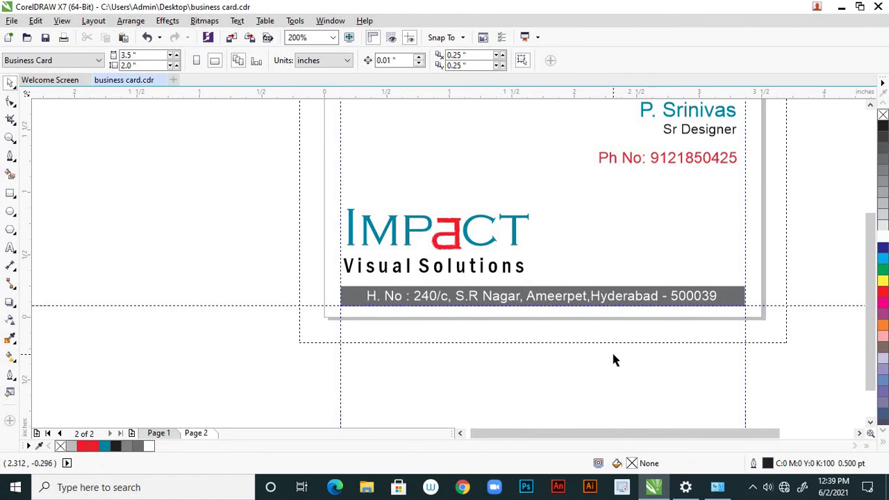
scroll(531, 303, "up", 2)
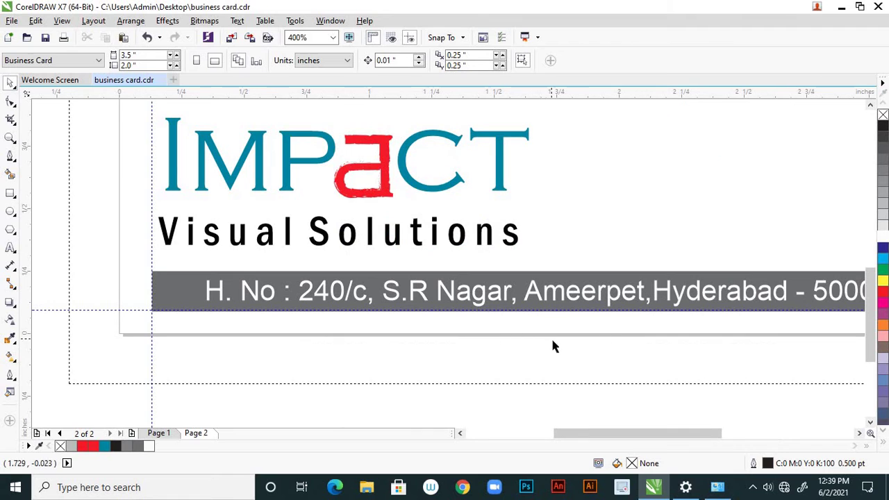
scroll(566, 334, "down", 4)
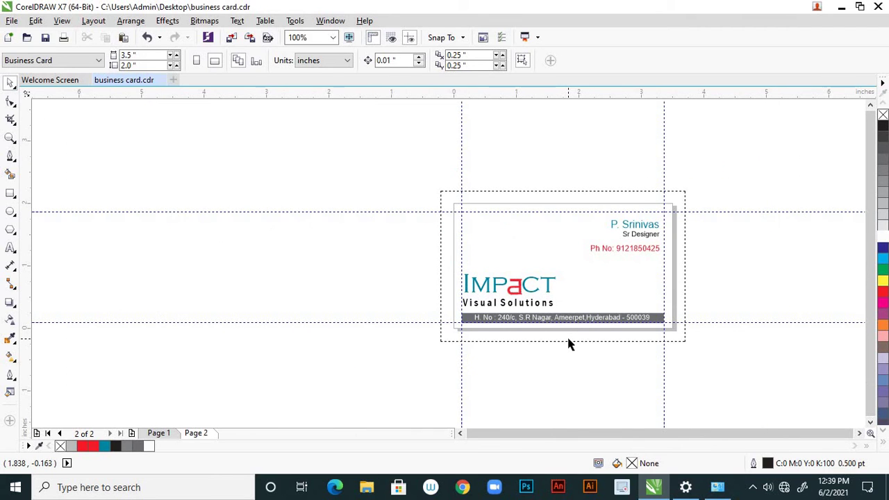
scroll(565, 332, "up", 2)
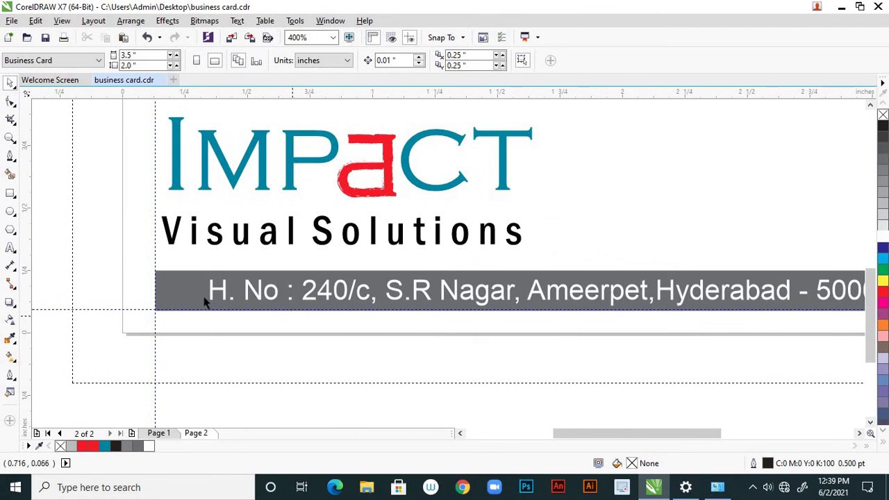
Darken the grey address bar's fill to 80% Black
left_click(178, 293)
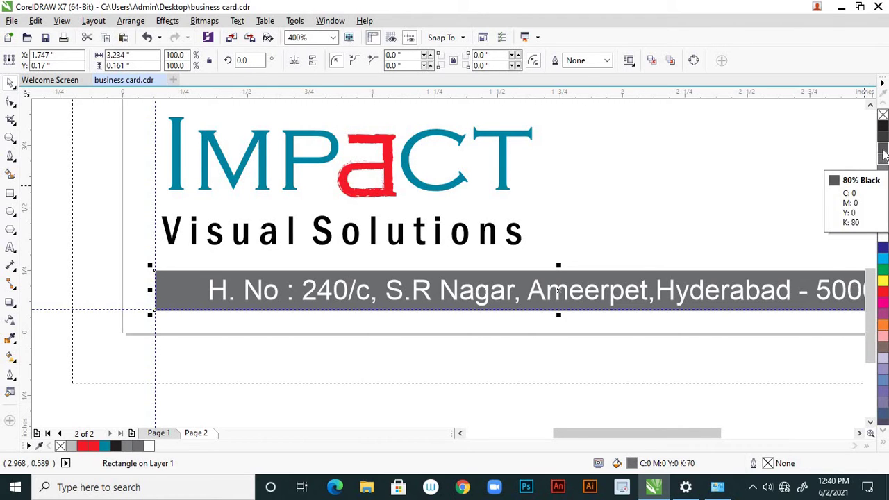
left_click(883, 148)
key("Escape")
scroll(743, 291, "down", 2)
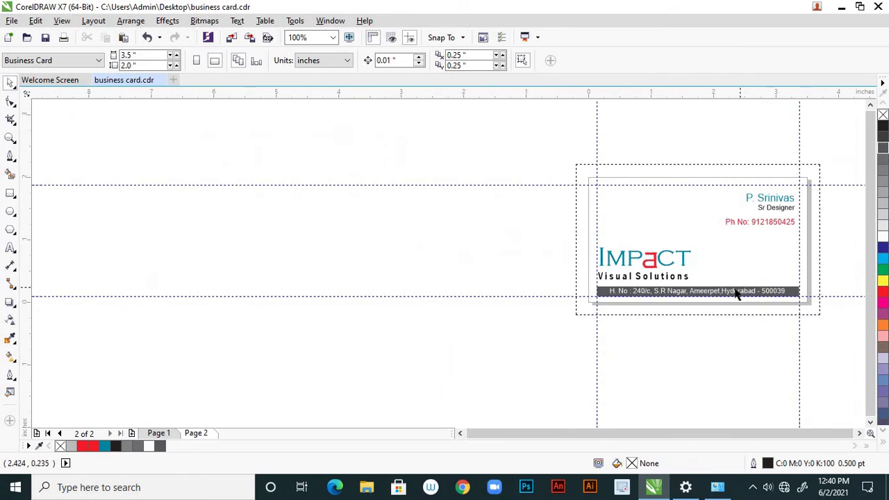
scroll(733, 294, "up", 1)
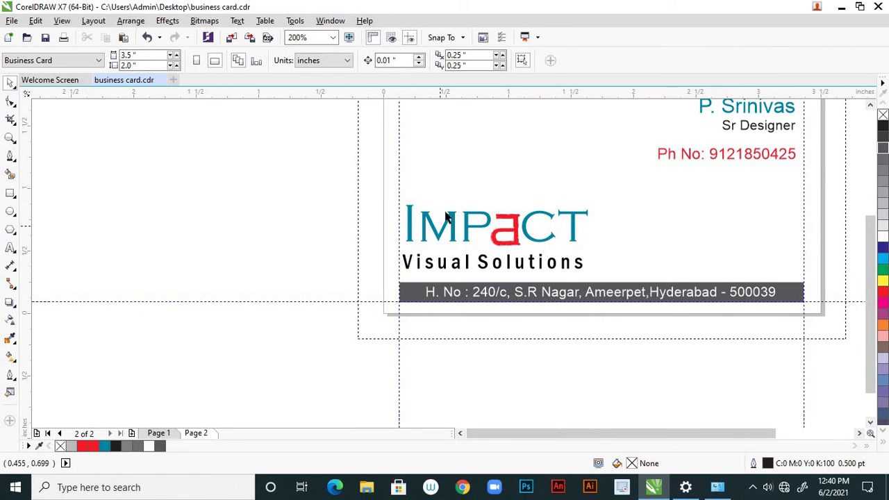
Nudge the IMPACT logo group down slightly on the page 2 card
left_click(454, 229)
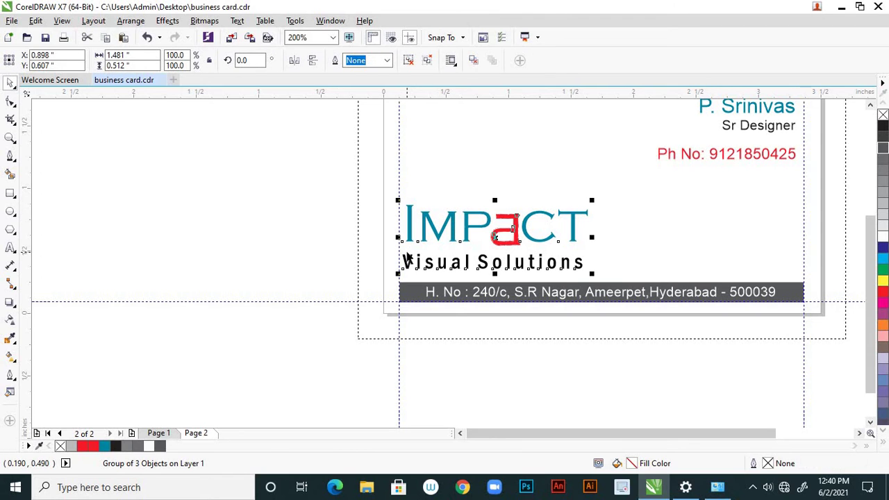
key("Down")
key("Down")
key("Escape")
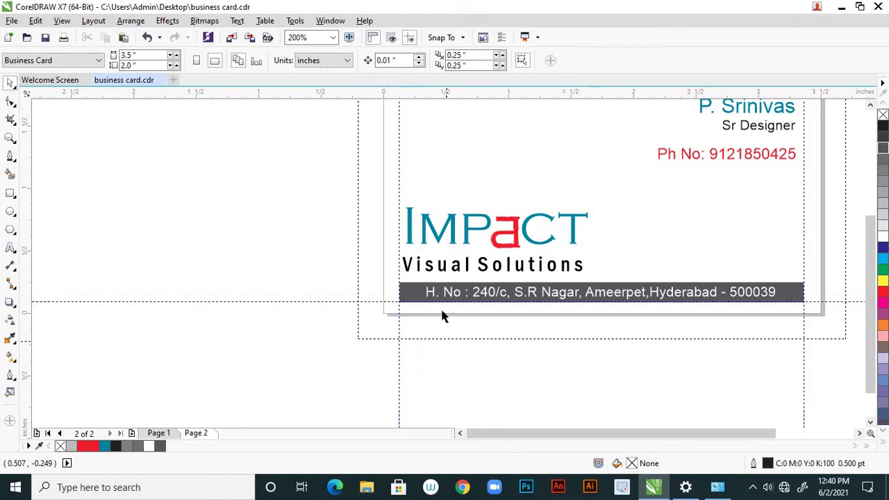
scroll(472, 335, "down", 3)
scroll(472, 333, "up", 1)
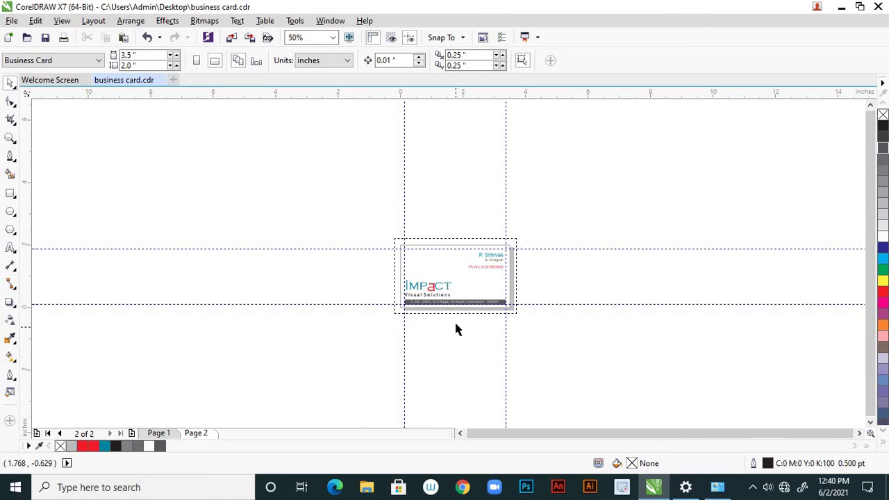
scroll(455, 324, "up", 1)
scroll(409, 299, "up", 2)
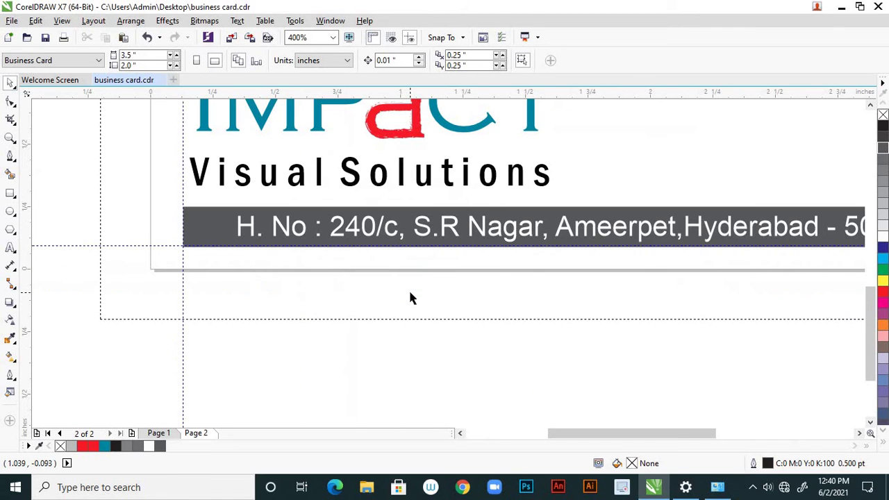
scroll(438, 218, "up", 1)
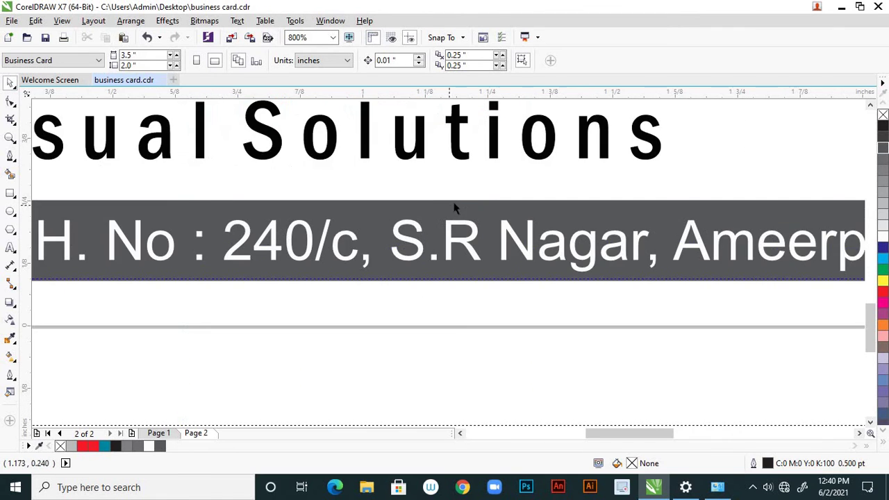
Raise the address bar's top edge slightly to make the bar taller
left_click(456, 202)
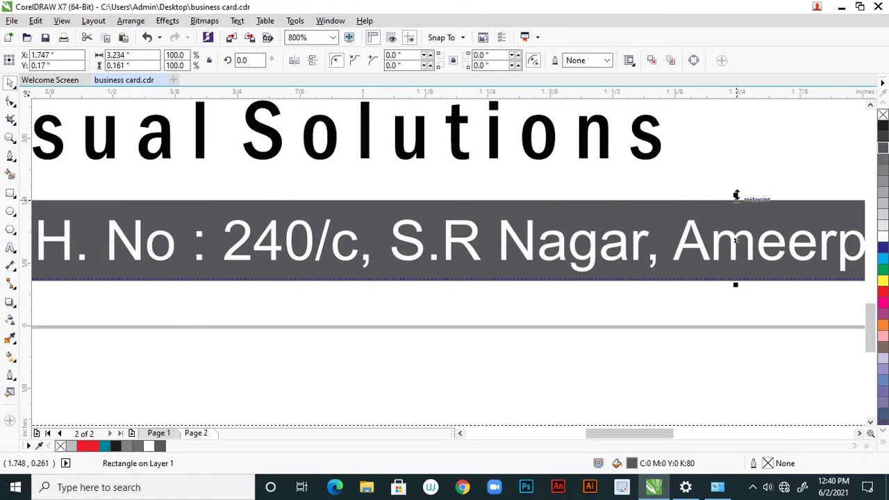
left_click_drag(737, 192, 738, 194)
scroll(732, 233, "up", 2)
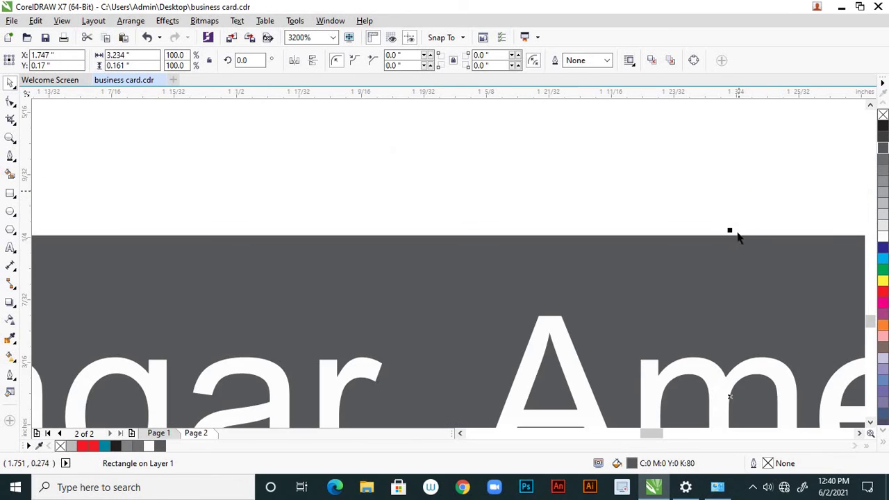
left_click_drag(729, 229, 728, 224)
scroll(726, 224, "down", 2)
left_click(700, 356)
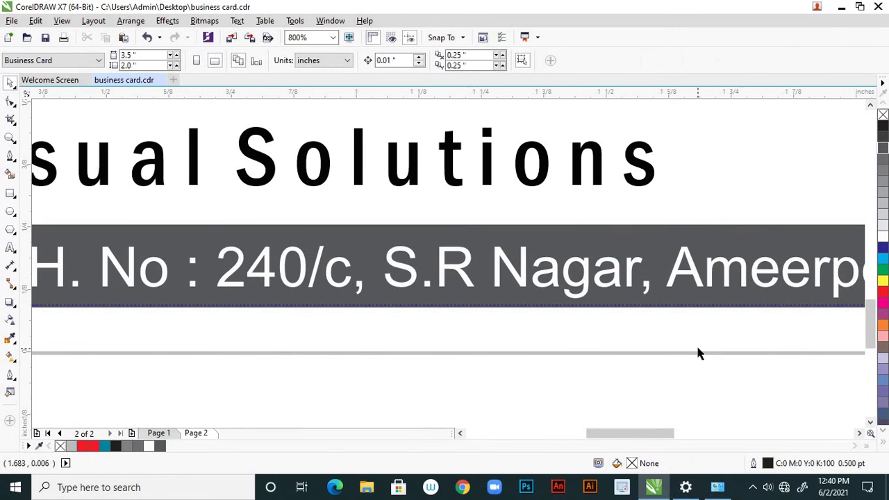
scroll(699, 354, "down", 2)
scroll(611, 350, "down", 1)
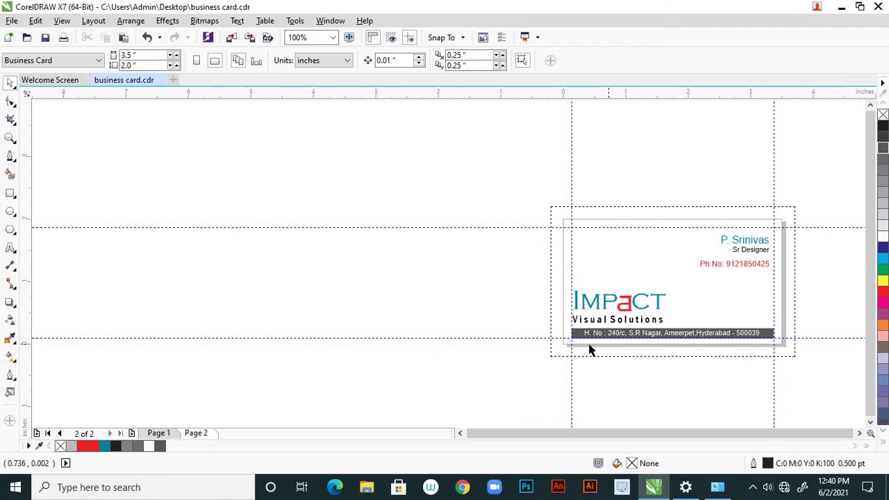
scroll(566, 351, "down", 1)
scroll(669, 344, "up", 2)
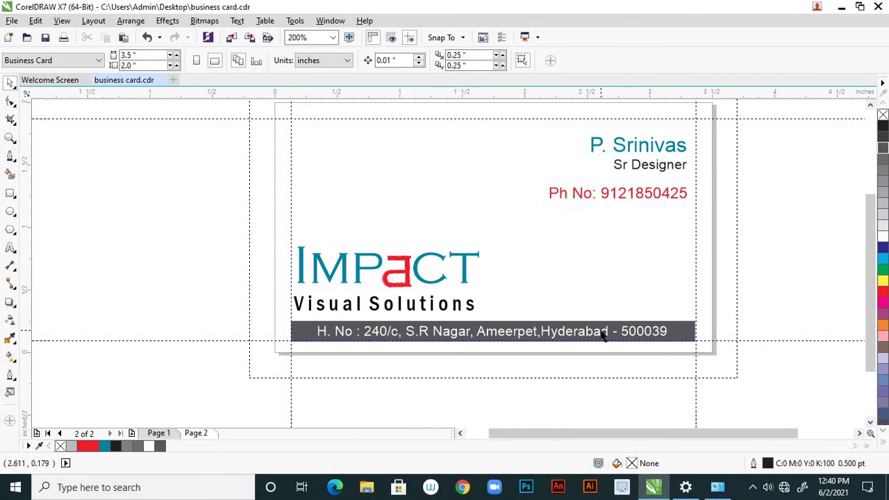
scroll(605, 330, "down", 1)
scroll(602, 312, "up", 1)
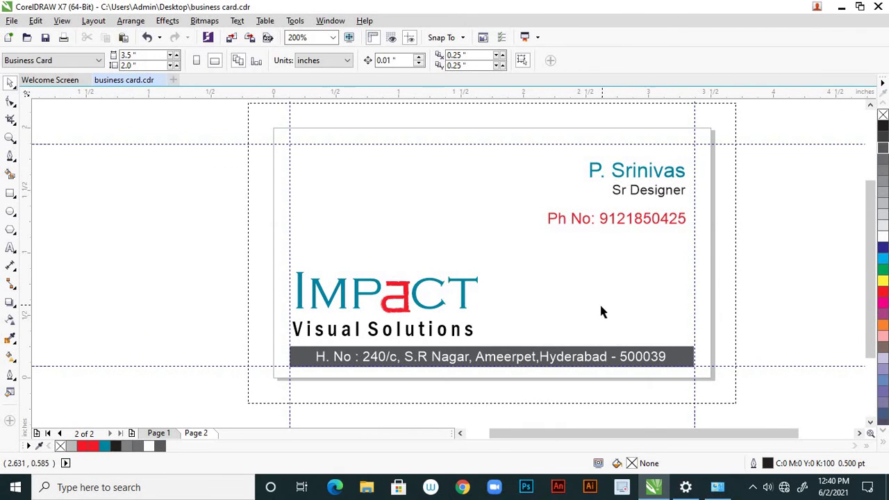
scroll(601, 312, "down", 1)
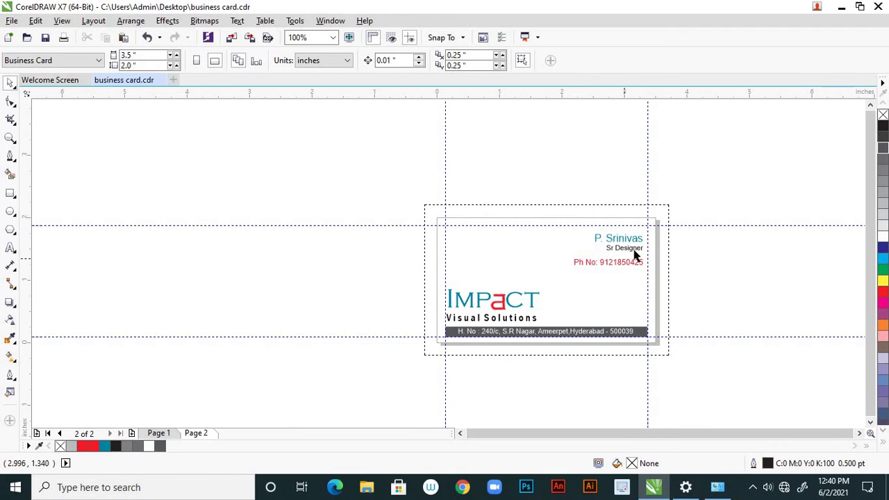
scroll(647, 242, "up", 1)
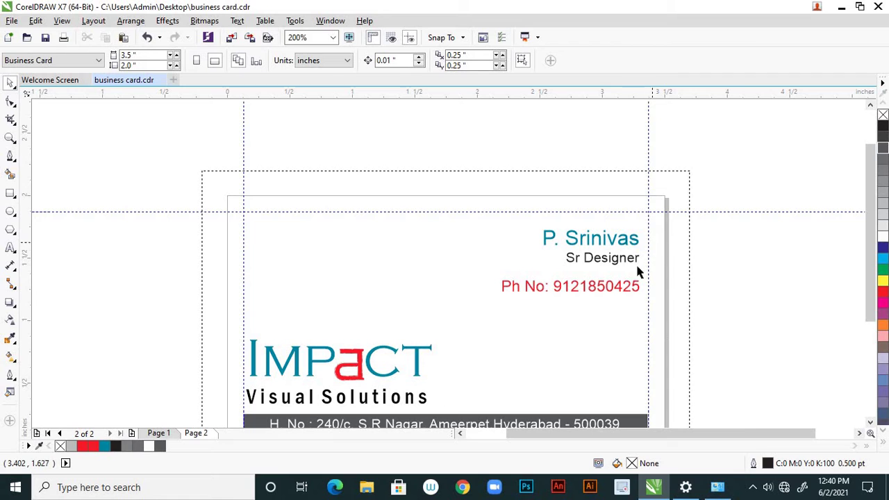
left_click(618, 286)
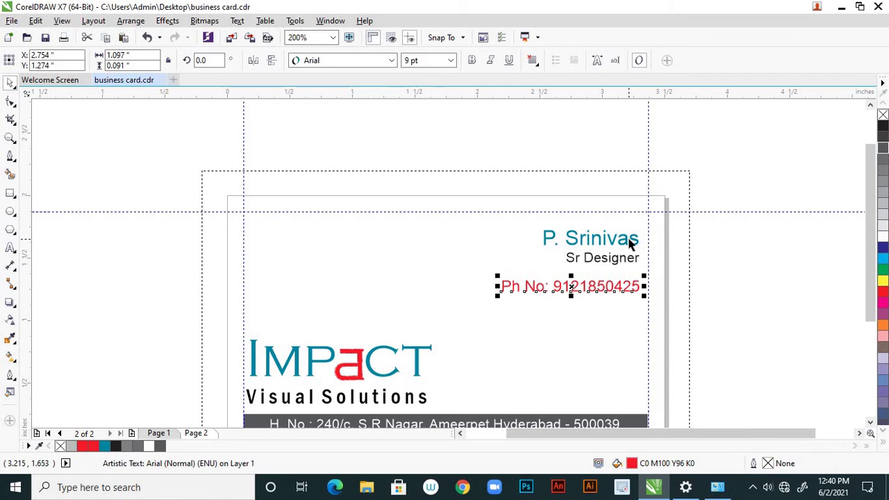
Nudge the name and phone number up slightly, then insert a blank Page 3
left_click(631, 239, "shift")
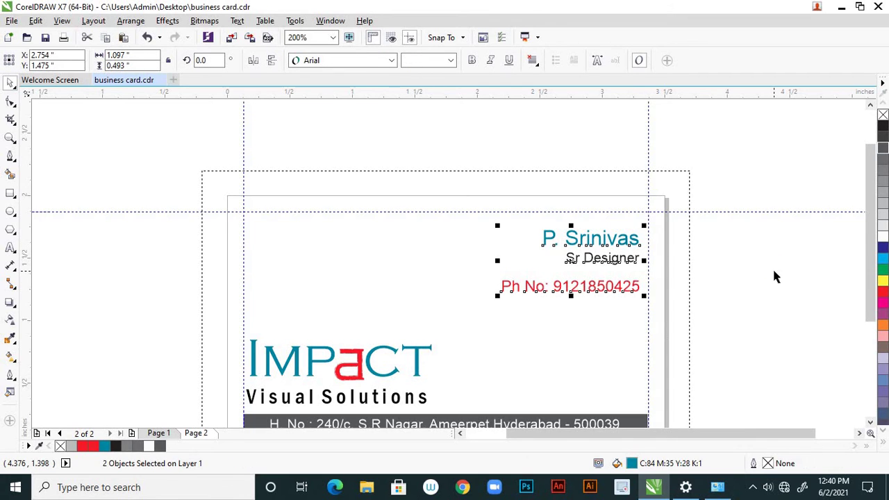
key("Up")
key("Up")
key("Up")
key("Up")
key("Up")
key("Up")
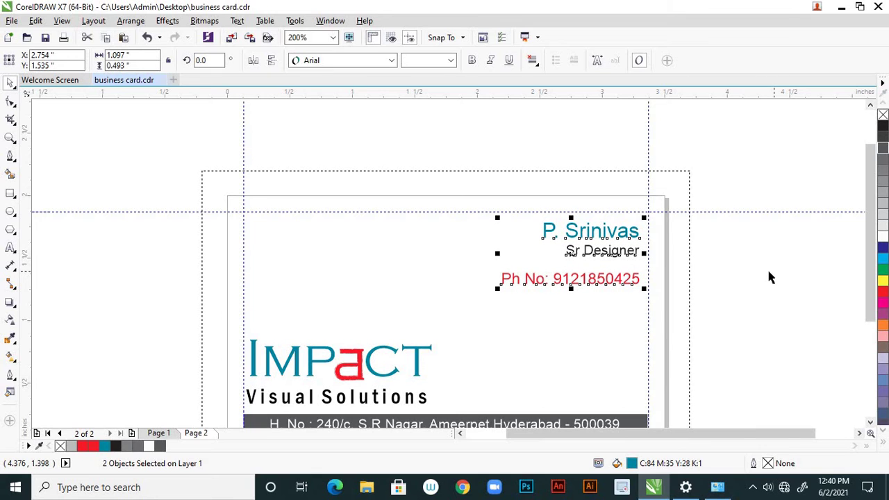
left_click(759, 280)
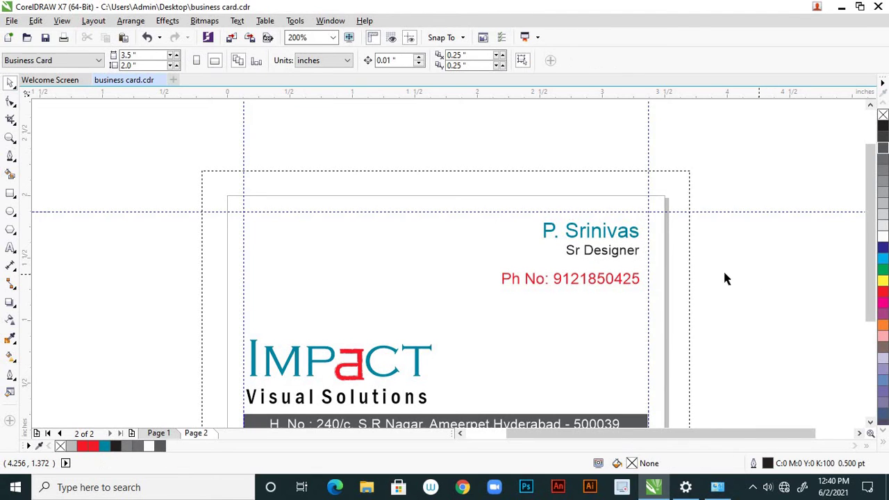
scroll(716, 273, "down", 2)
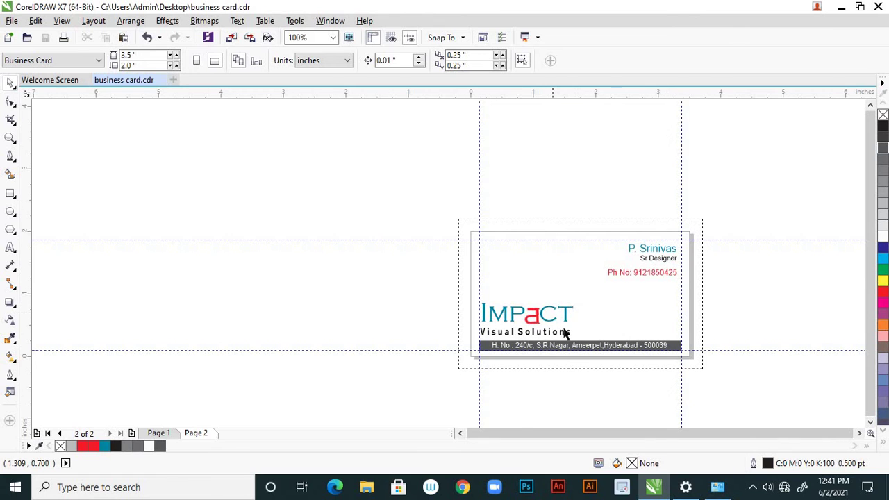
scroll(564, 333, "down", 2)
scroll(587, 342, "up", 4)
scroll(561, 331, "down", 2)
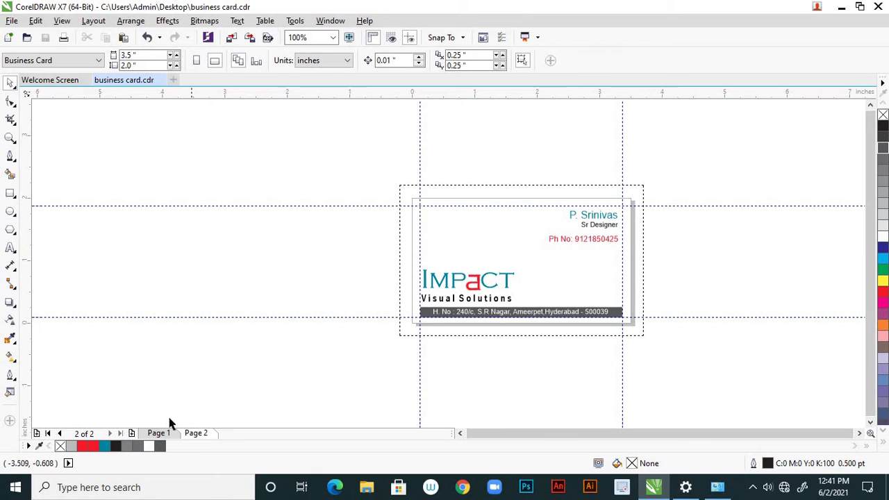
left_click(132, 433)
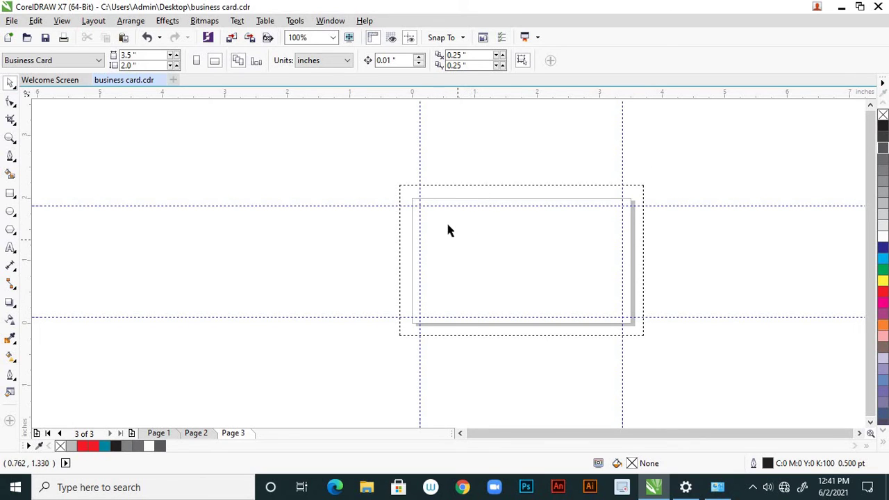
Paste the IMPACT logo from page 2 onto page 3, placed slightly left of centre
left_click(197, 434)
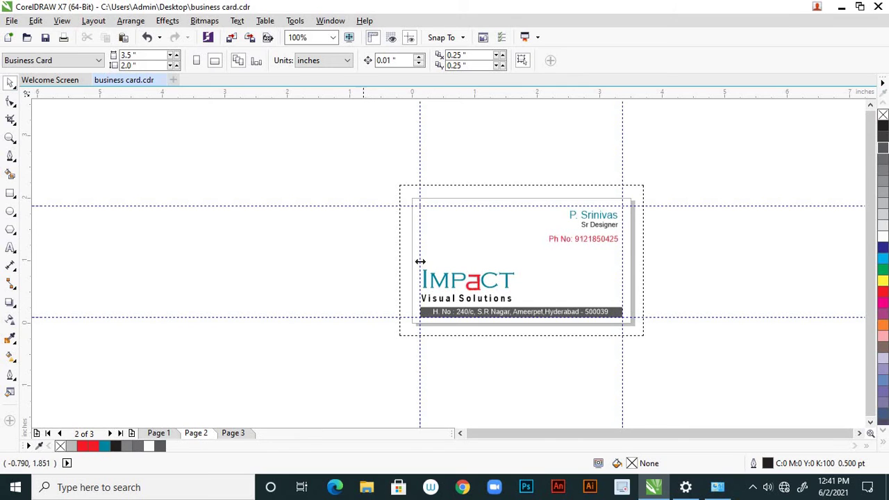
left_click(477, 278)
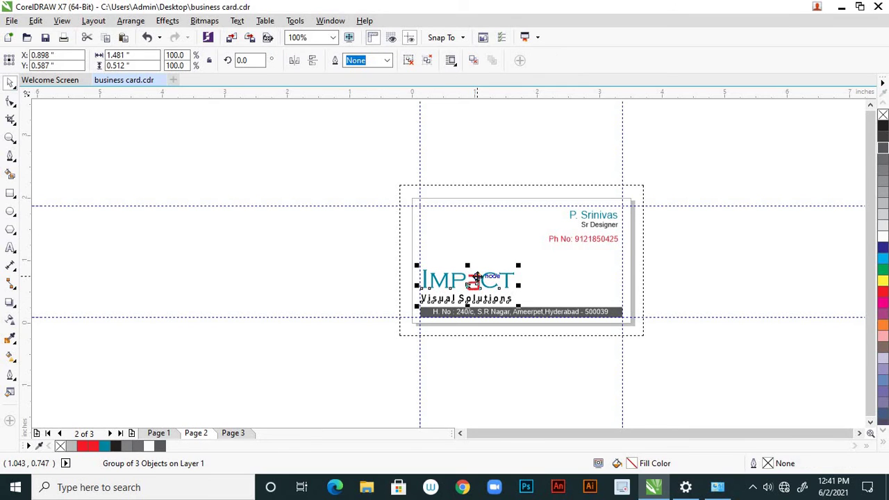
left_click(233, 433)
key("ctrl+v")
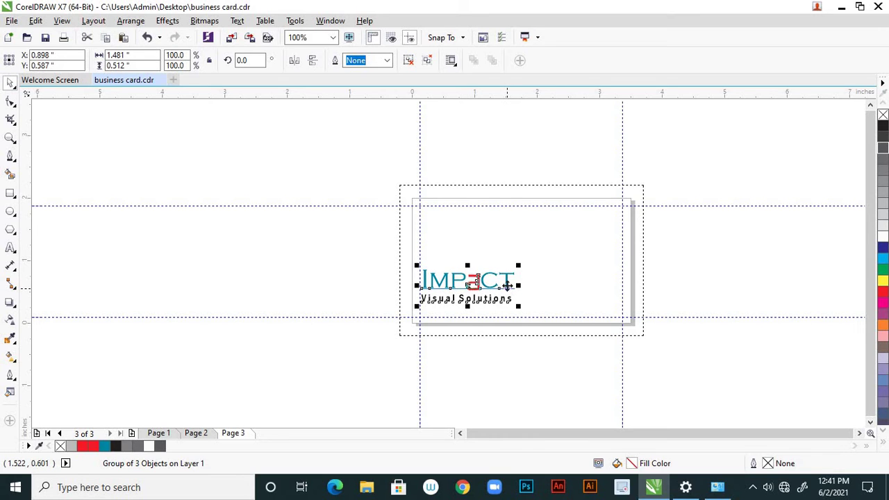
left_click_drag(508, 283, 565, 271)
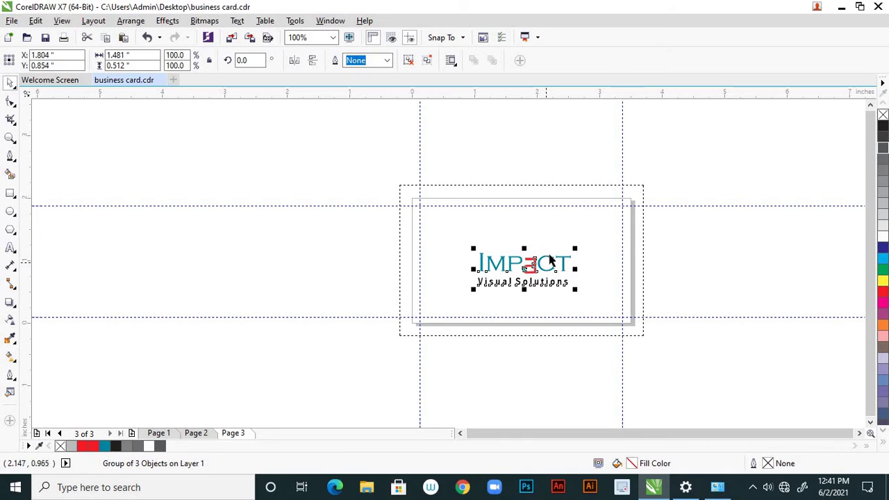
left_click_drag(550, 257, 491, 262)
left_click(359, 233)
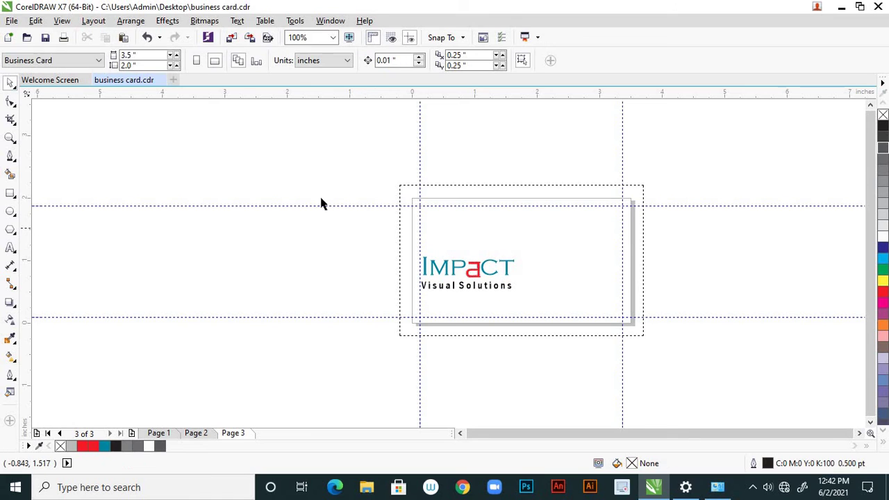
Copy the address block and email line from page 1 onto the page 3 card
left_click(196, 433)
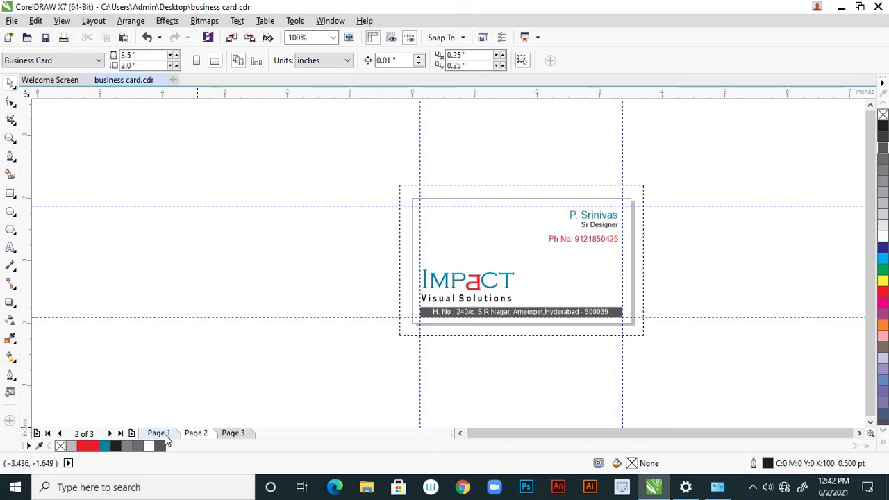
left_click(165, 434)
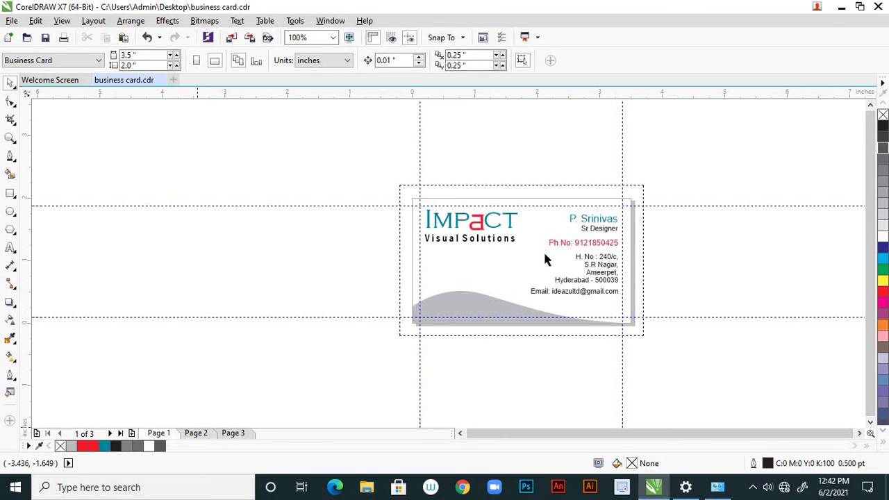
left_click(610, 272)
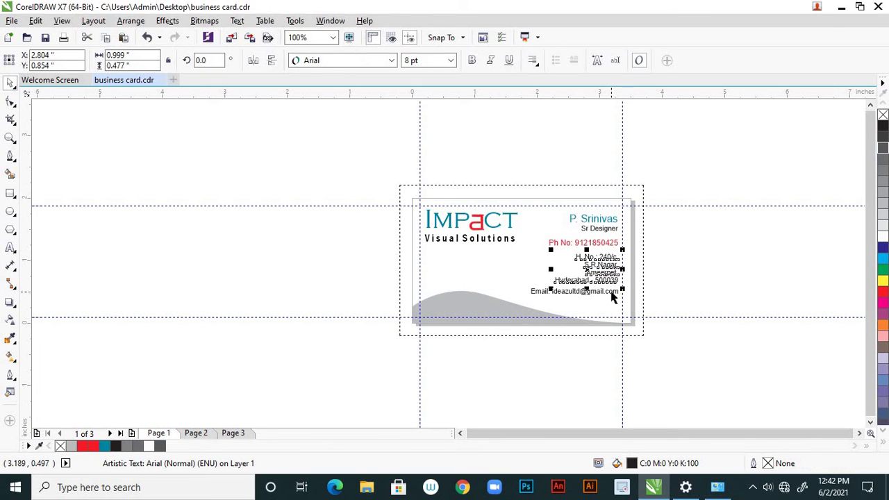
left_click(611, 292, "shift")
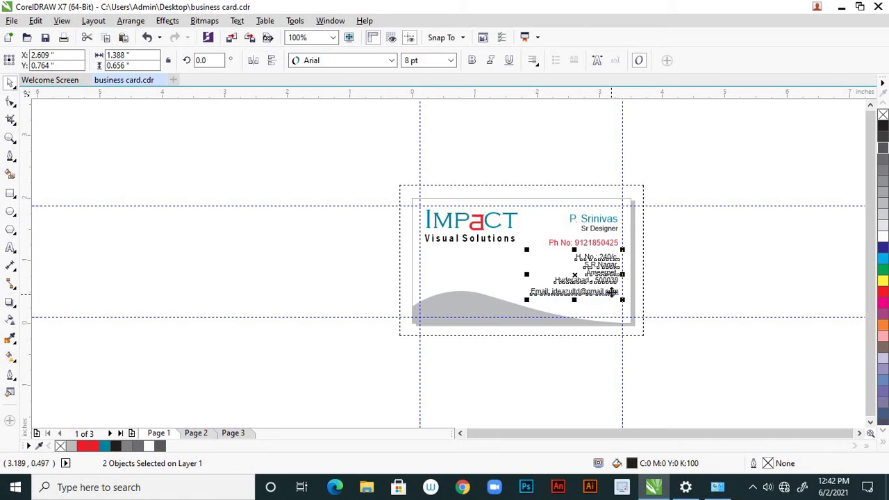
left_click(241, 432)
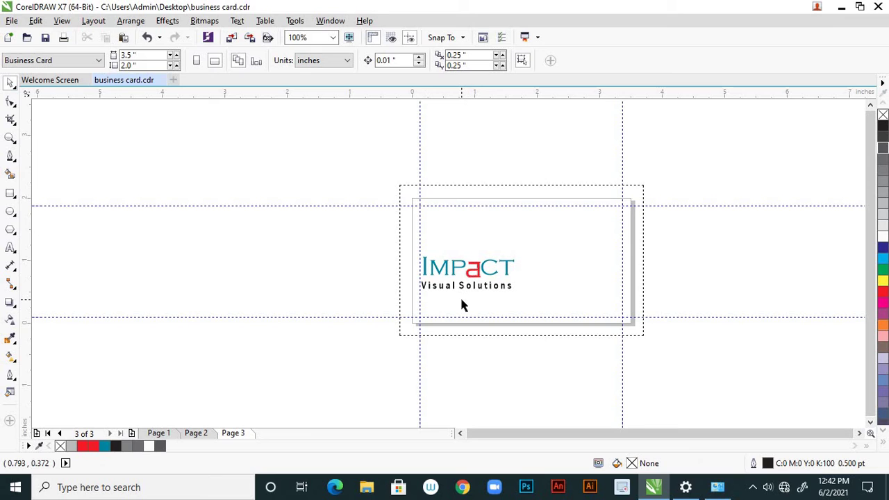
key("ctrl+v")
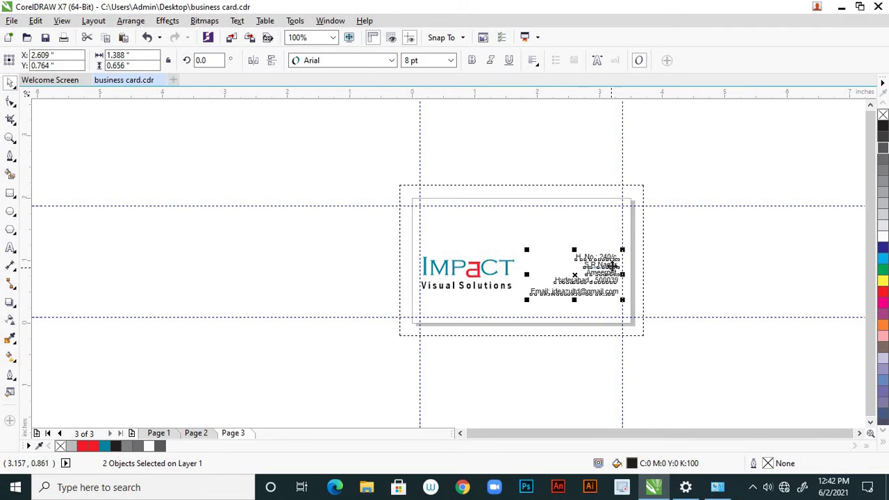
Try force-justify and left alignment, then centre-align the address and email text
left_click(535, 64)
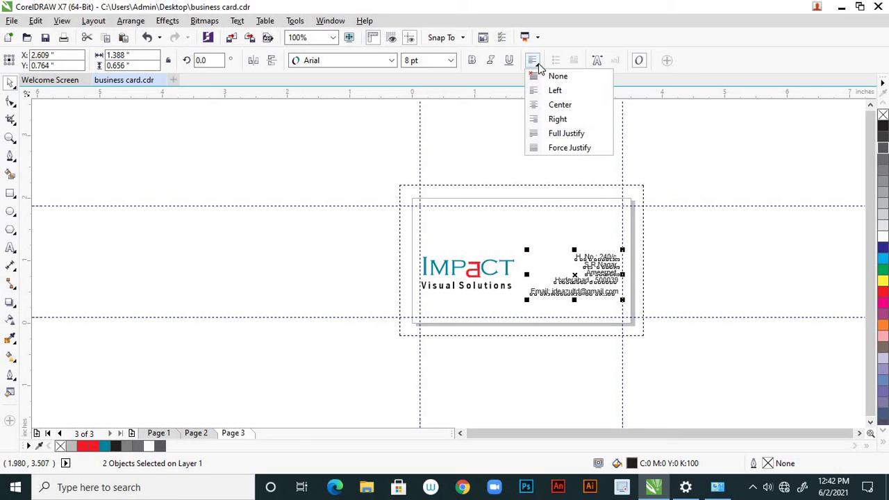
left_click(586, 147)
left_click(556, 91)
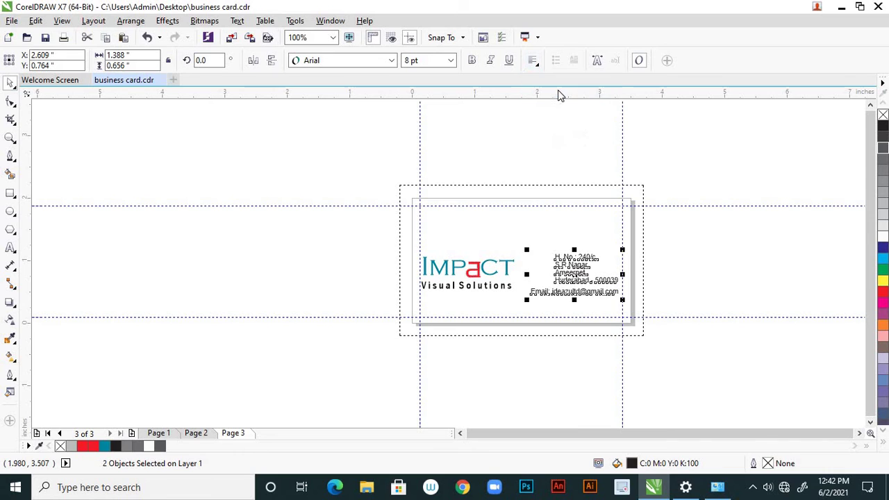
left_click(599, 312)
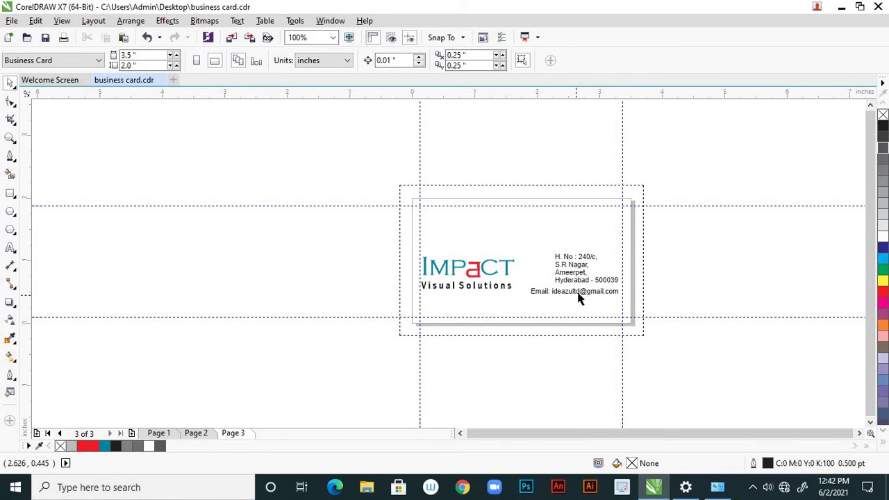
left_click(579, 295)
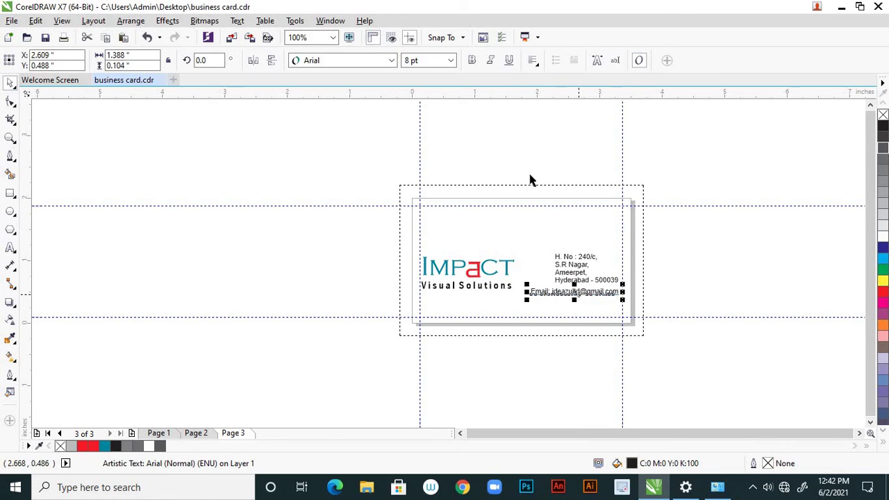
left_click(574, 270, "shift")
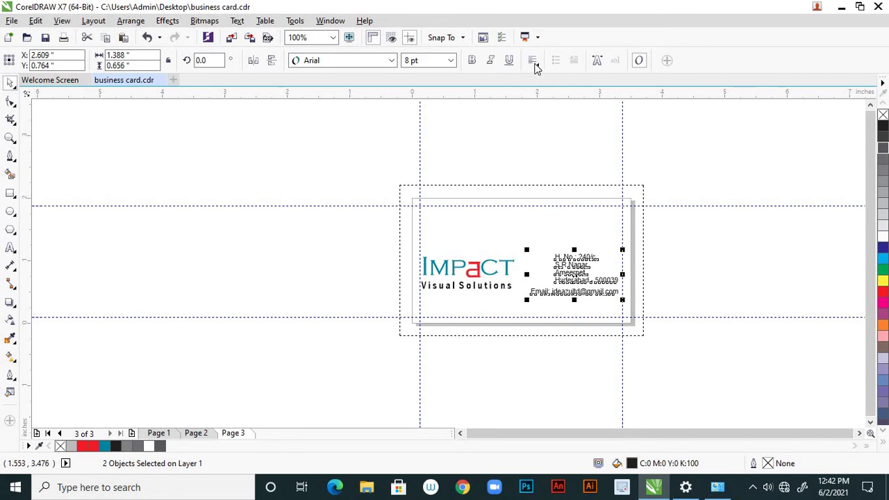
left_click(532, 60)
left_click(536, 103)
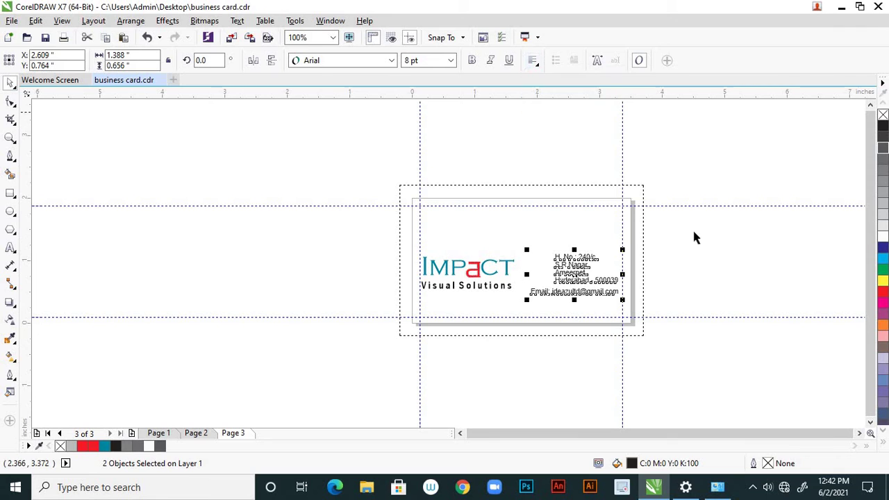
Place the address block under the IMPACT logo and the email line beneath the address
left_click_drag(586, 257, 461, 293)
left_click(483, 263)
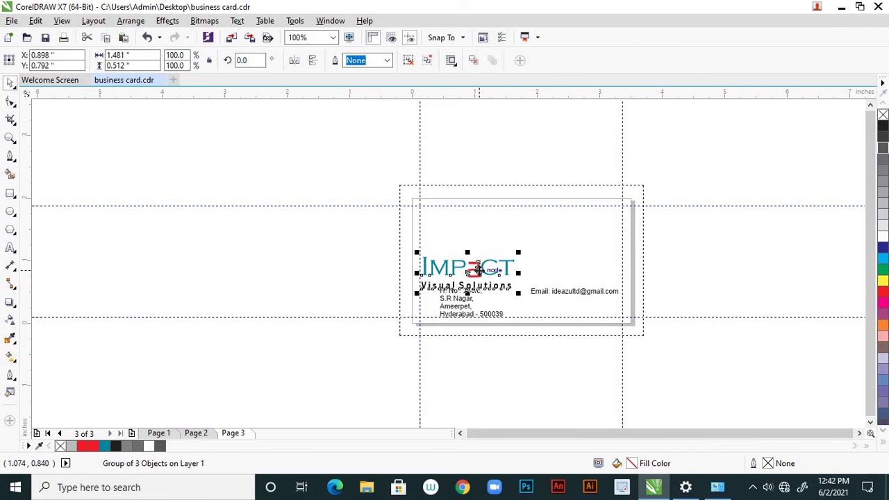
left_click_drag(483, 262, 488, 249)
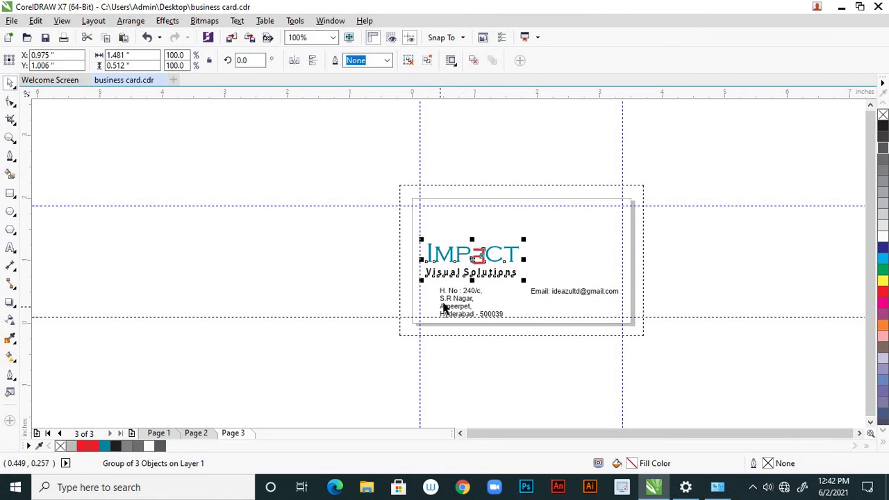
scroll(449, 306, "up", 1)
left_click_drag(458, 285, 429, 267)
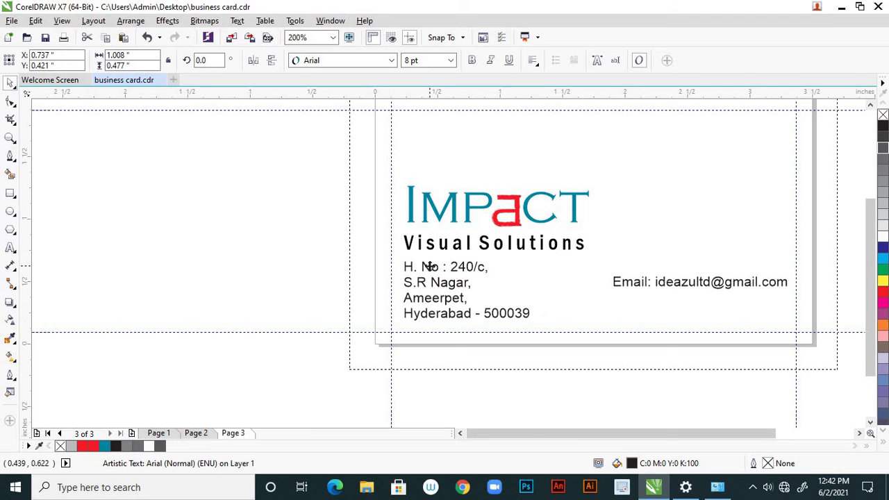
left_click(668, 282)
left_click_drag(668, 282, 458, 332)
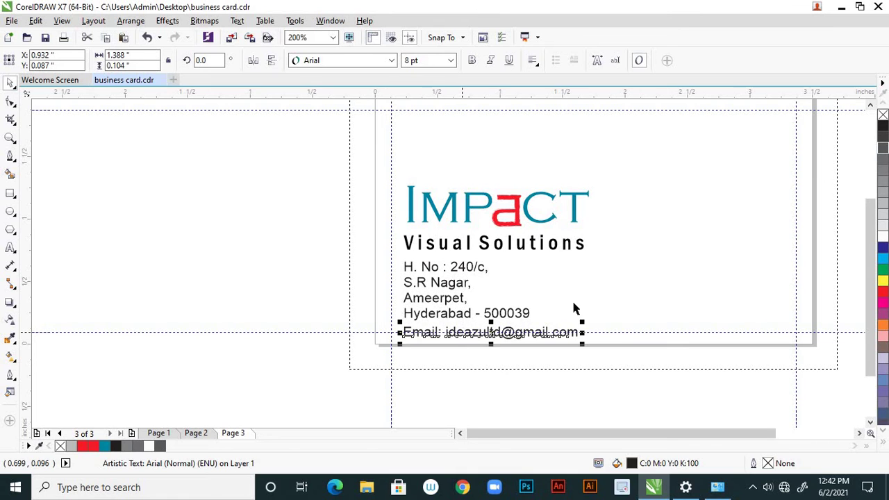
left_click(581, 264)
Select the email line, address block and IMPACT logo together
scroll(576, 263, "down", 2)
scroll(555, 260, "up", 3)
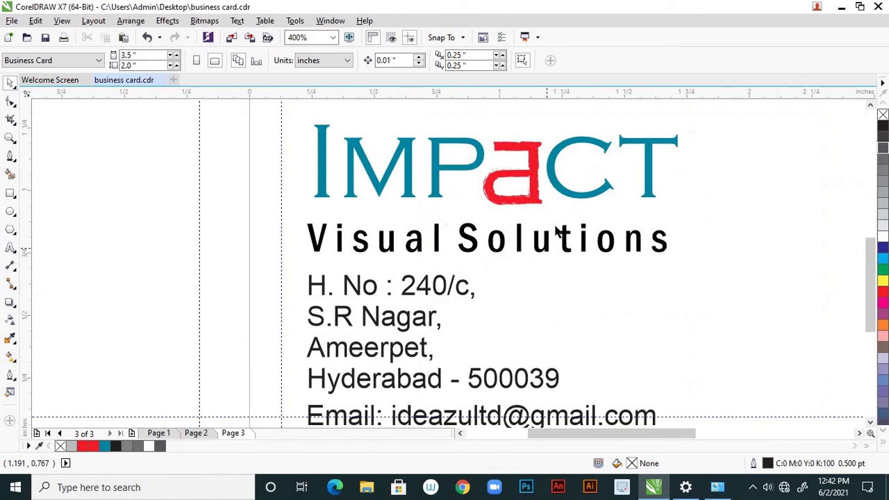
scroll(548, 236, "down", 3)
left_click_drag(540, 193, 535, 321)
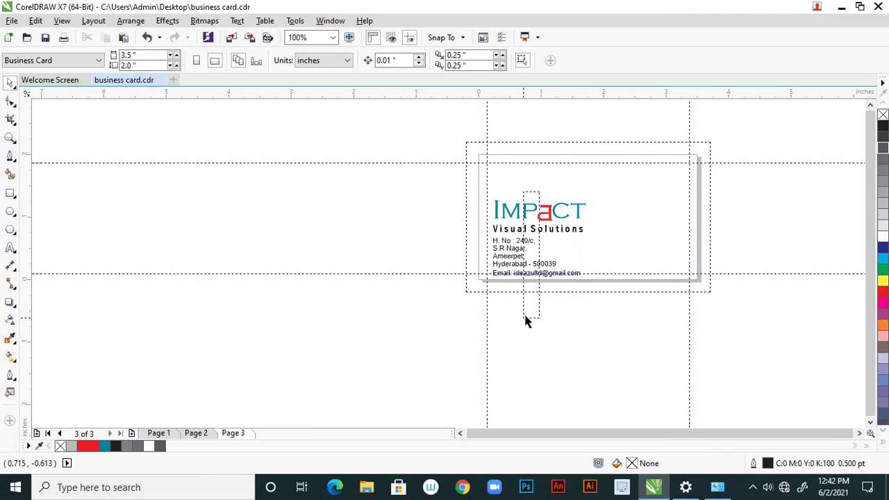
left_click(539, 268)
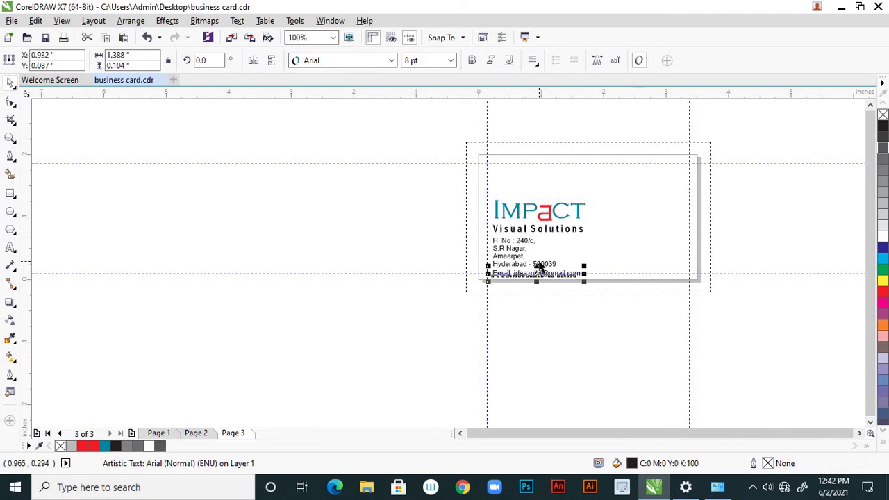
left_click(539, 264, "shift")
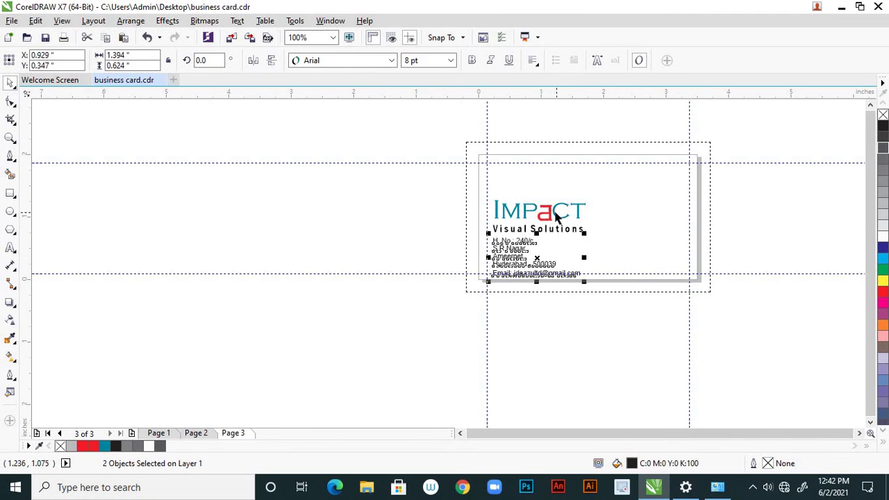
left_click(552, 211, "shift")
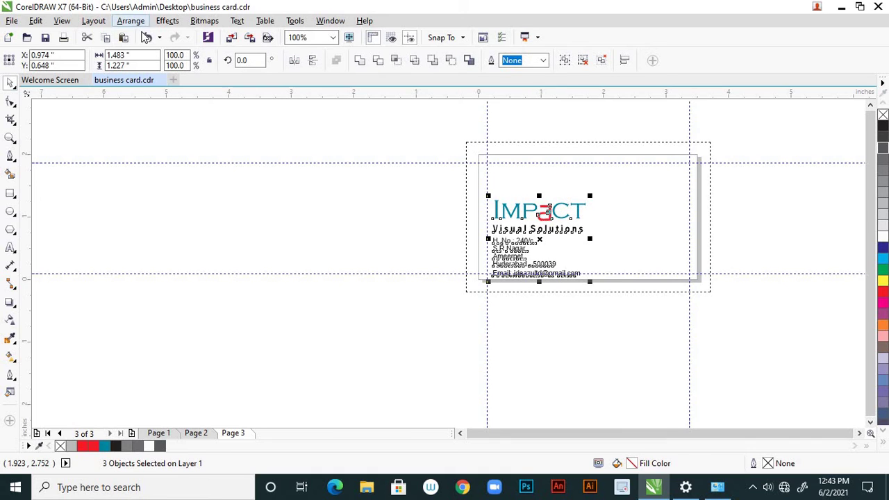
Align the IMPACT logo, address block and email line on their left edges
left_click(141, 25)
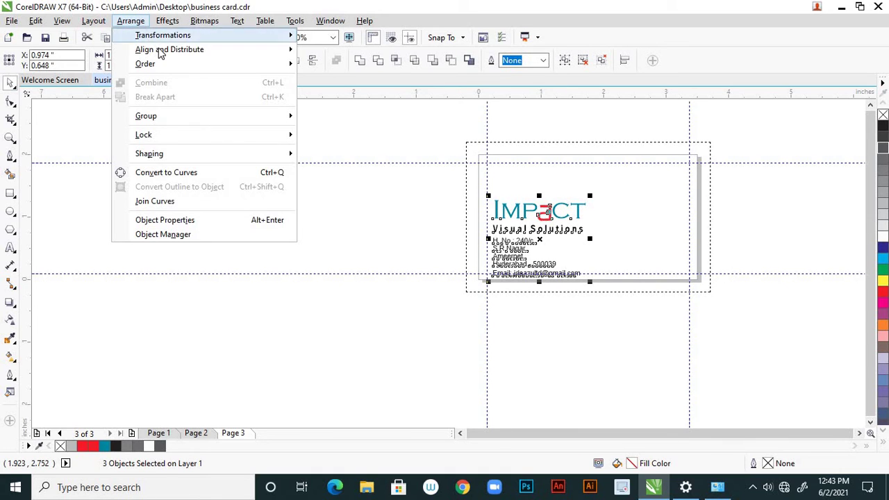
mouse_move(162, 52)
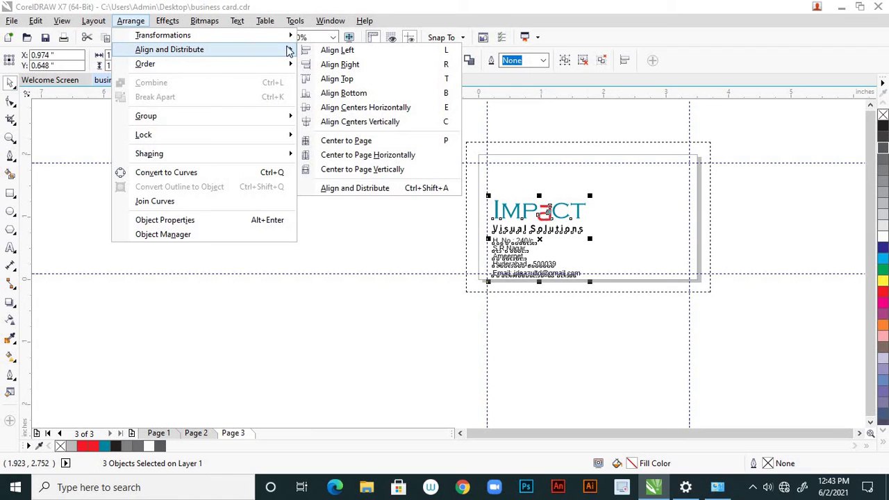
left_click(339, 51)
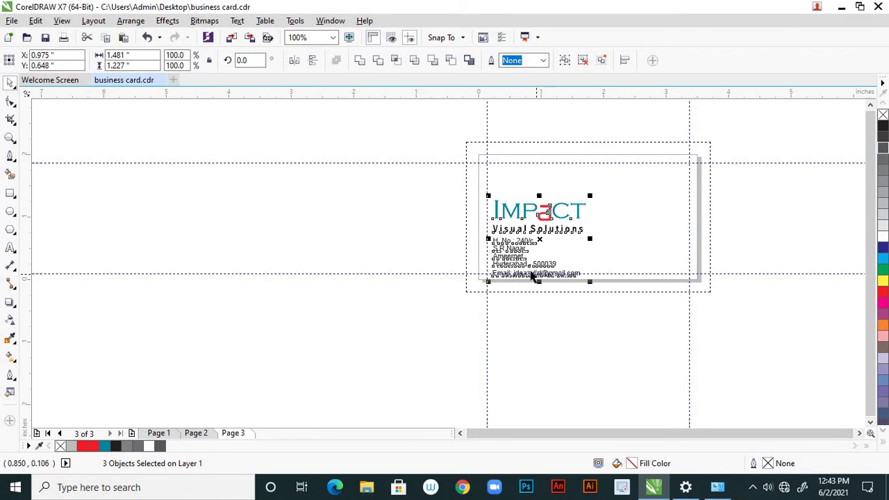
scroll(532, 278, "up", 2)
left_click(477, 334)
scroll(479, 332, "down", 2)
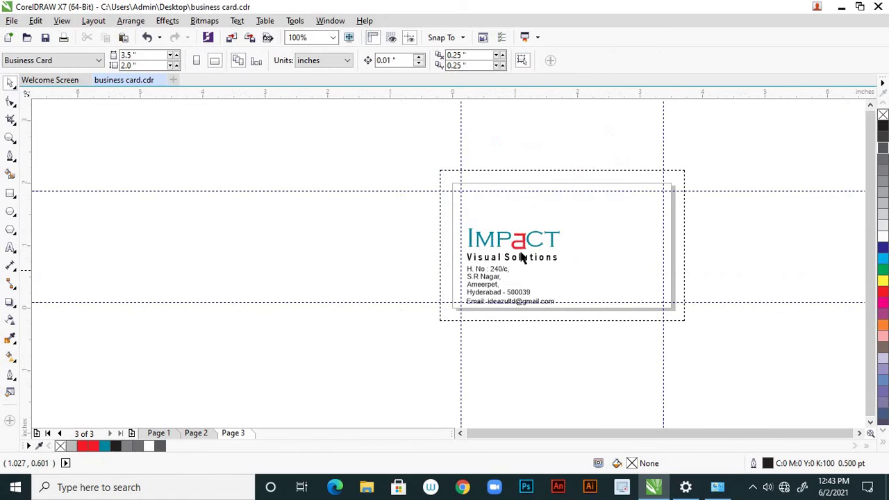
scroll(513, 307, "up", 2)
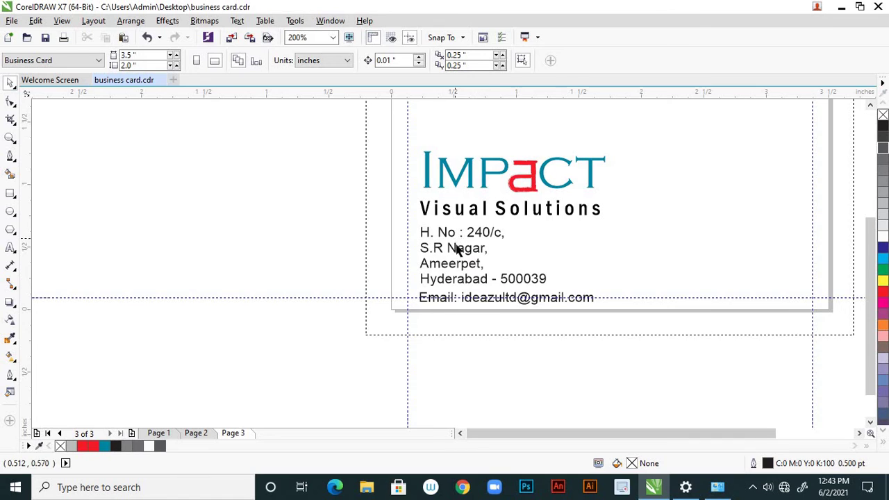
scroll(462, 243, "down", 2)
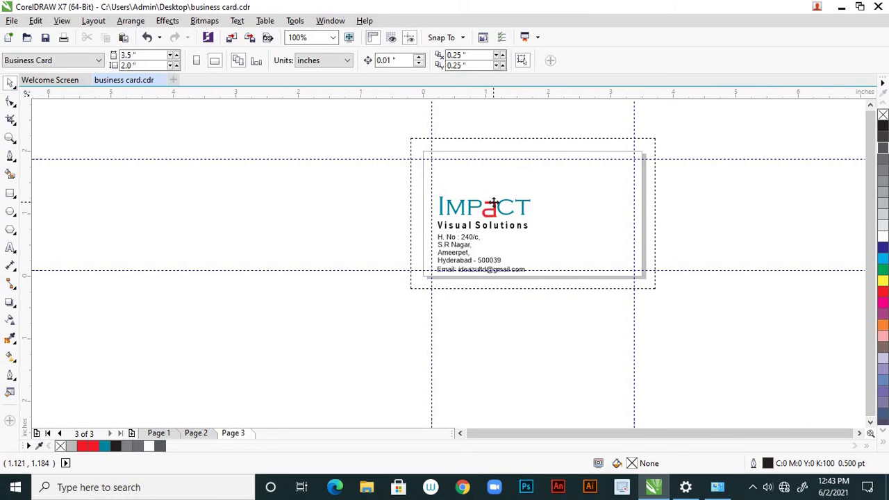
Nudge the IMPACT logo up 0.1 inch and shift the address block slightly
left_click(493, 203)
key("Up")
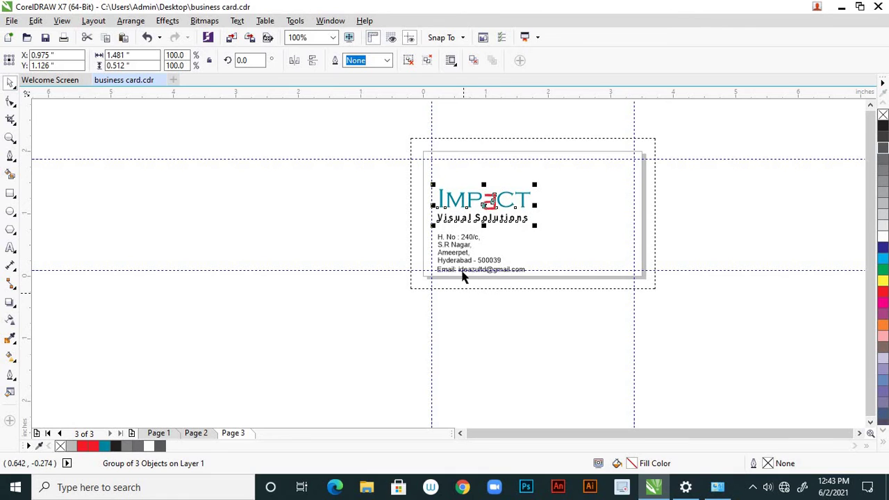
left_click(463, 272)
left_click_drag(468, 240, 500, 258)
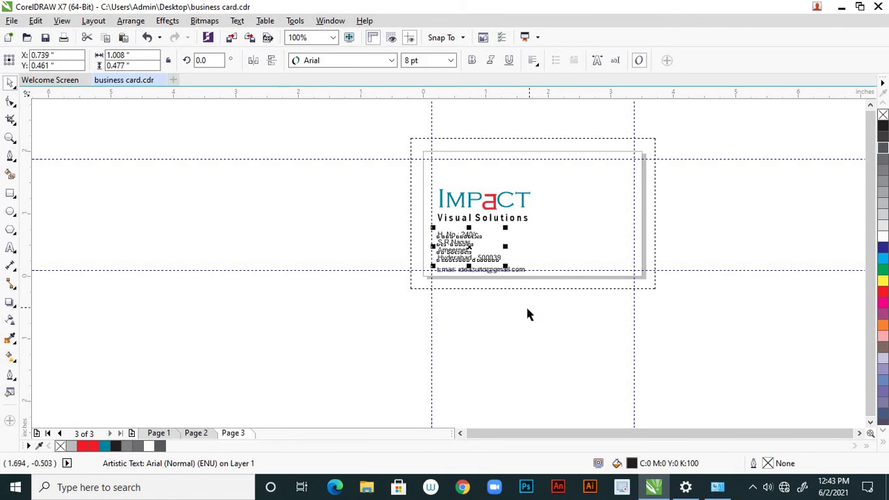
left_click(509, 309)
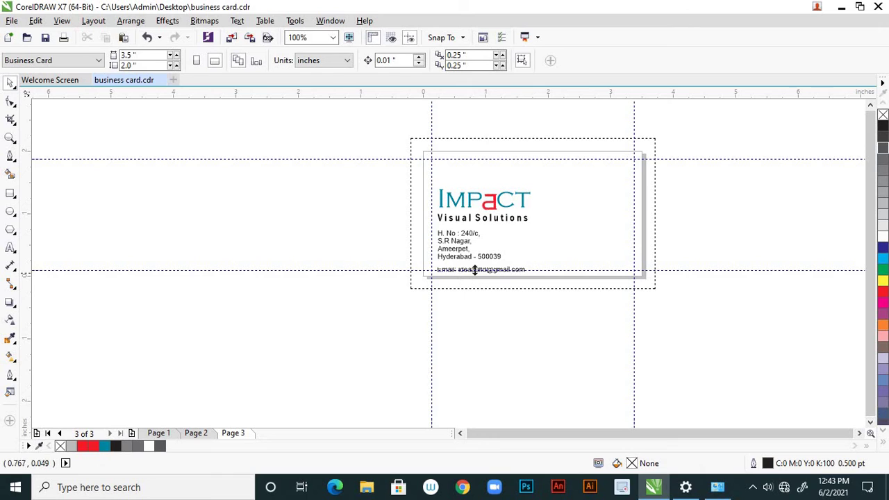
Raise the address block slightly, leaving more space above the email line
left_click(477, 270)
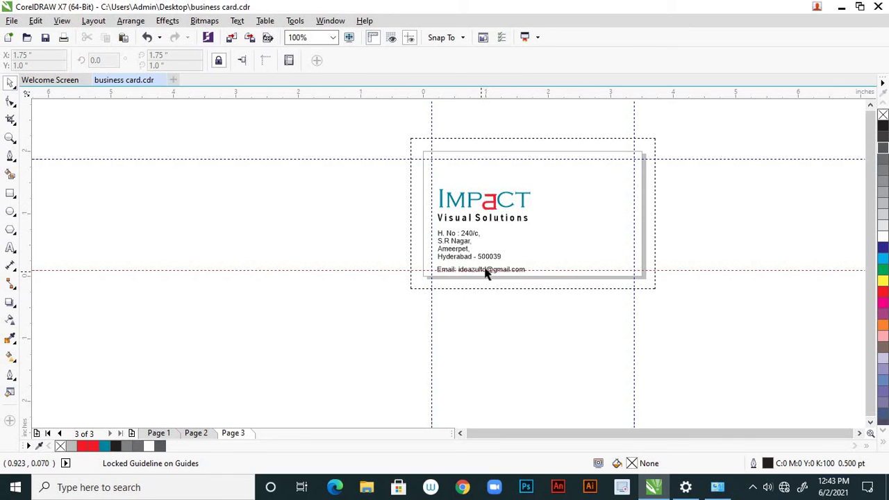
left_click(487, 271)
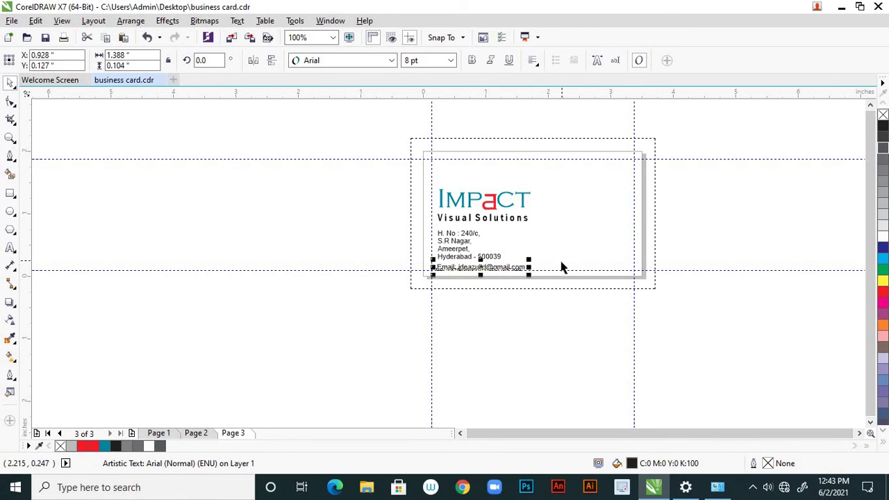
scroll(462, 281, "up", 3)
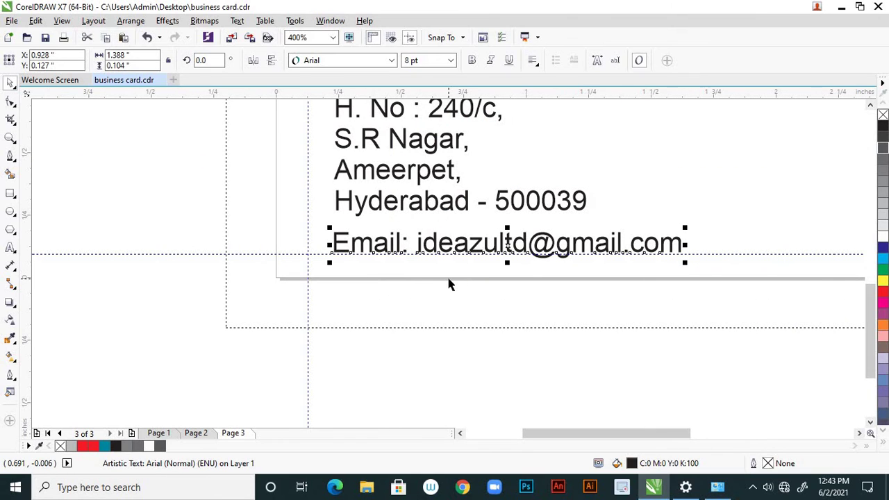
left_click(441, 323)
scroll(474, 317, "down", 3)
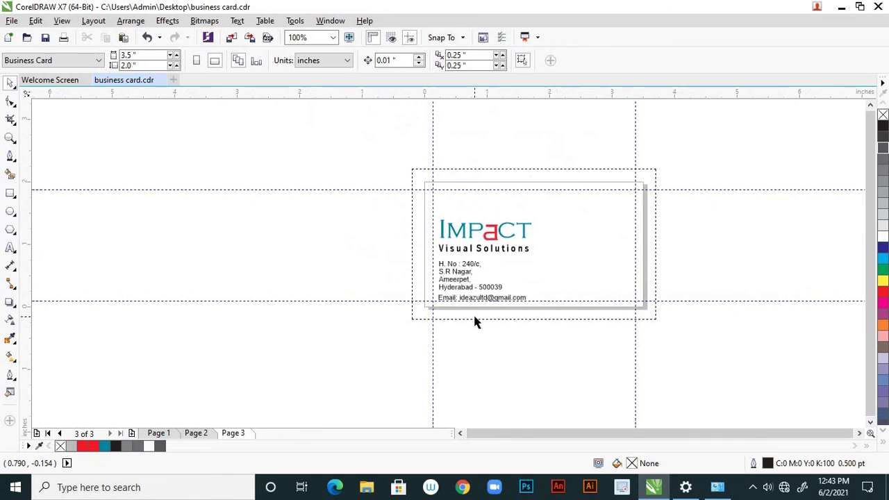
scroll(479, 303, "up", 1)
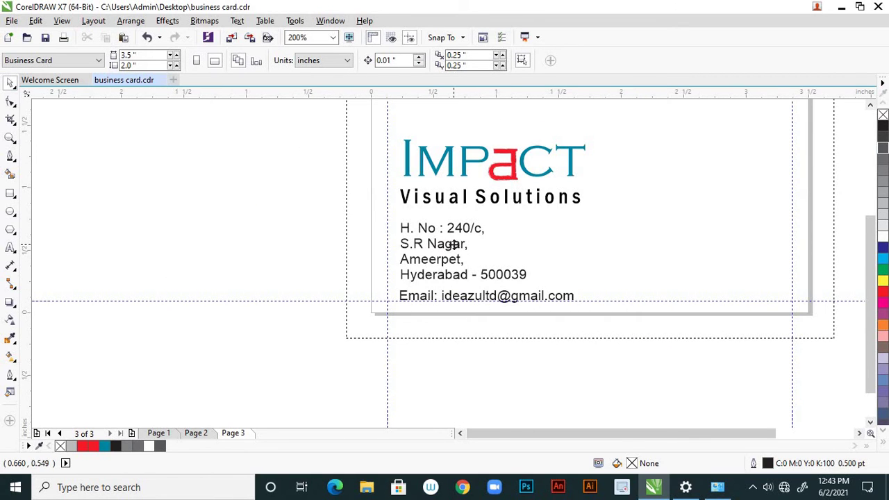
left_click_drag(455, 244, 460, 258)
Move the page 3 email line up slightly, then switch to page 2
left_click(476, 341)
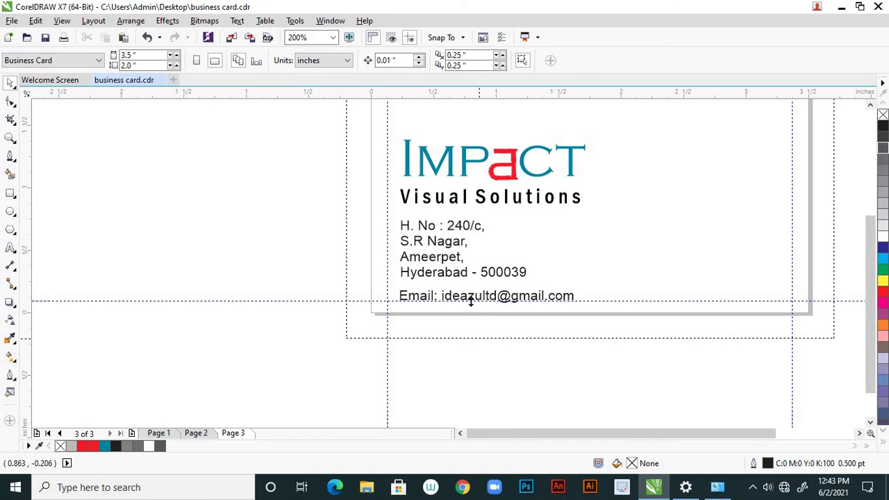
left_click_drag(468, 302, 479, 339)
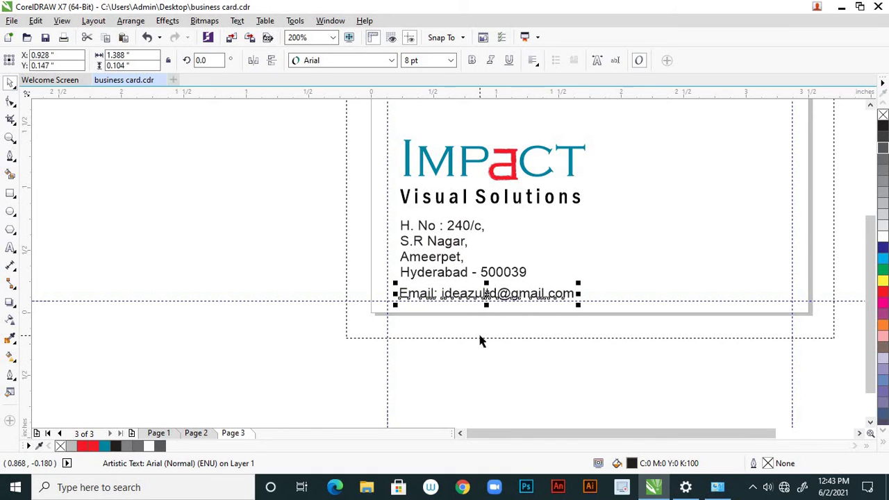
left_click(479, 340)
scroll(472, 332, "down", 1)
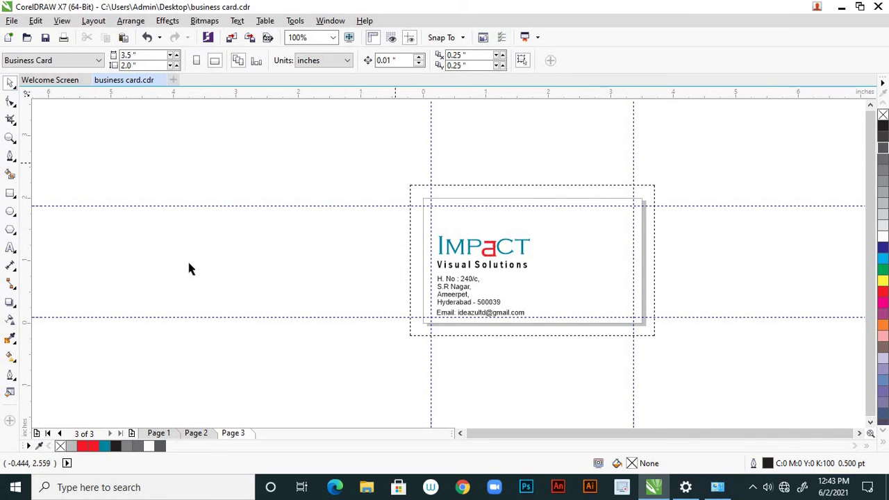
left_click(196, 432)
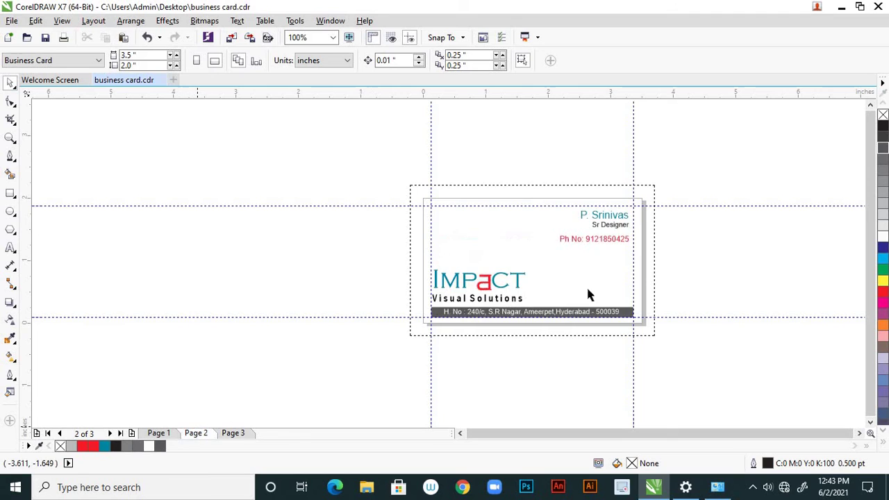
Paste the name, Sr Designer title and phone number from page 2 onto page 3's top right
left_click(618, 228)
left_click(615, 240, "shift")
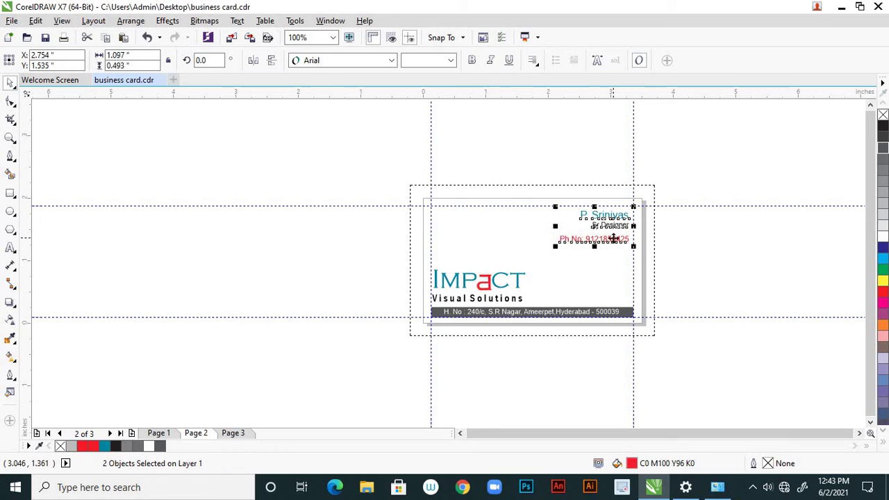
left_click(233, 432)
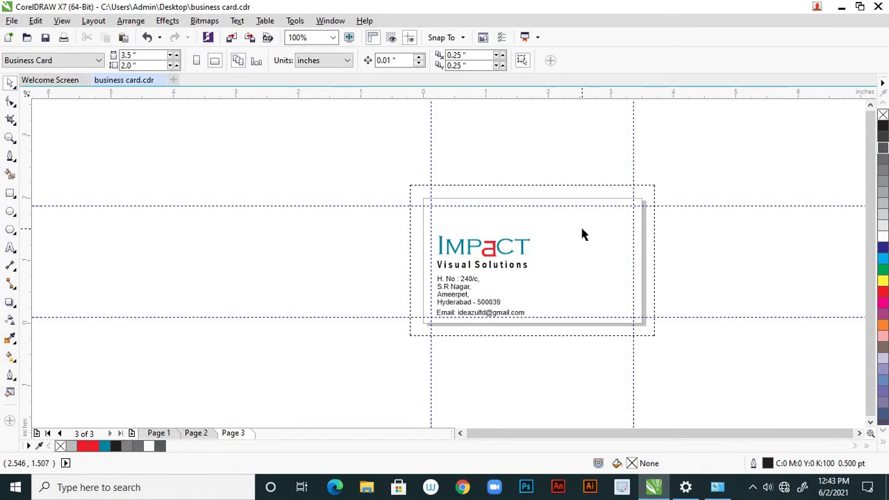
key("ctrl+v")
scroll(621, 207, "up", 1)
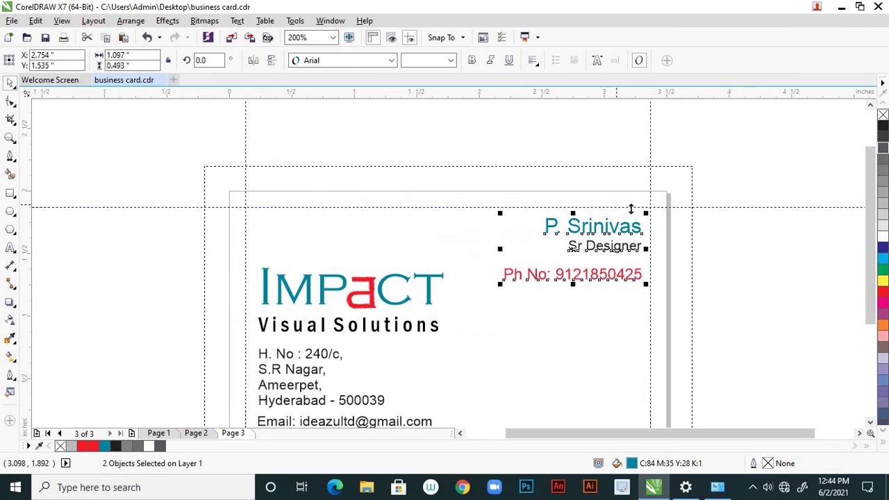
left_click(717, 254)
scroll(605, 257, "down", 1)
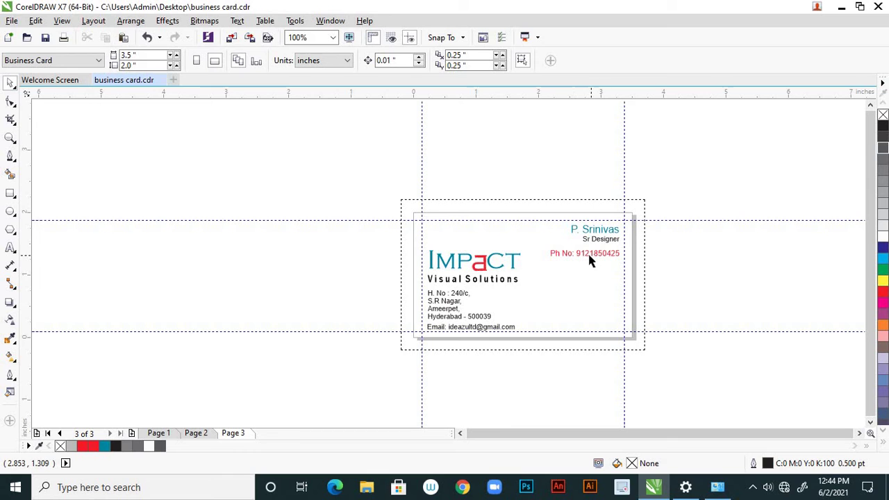
scroll(589, 259, "up", 1)
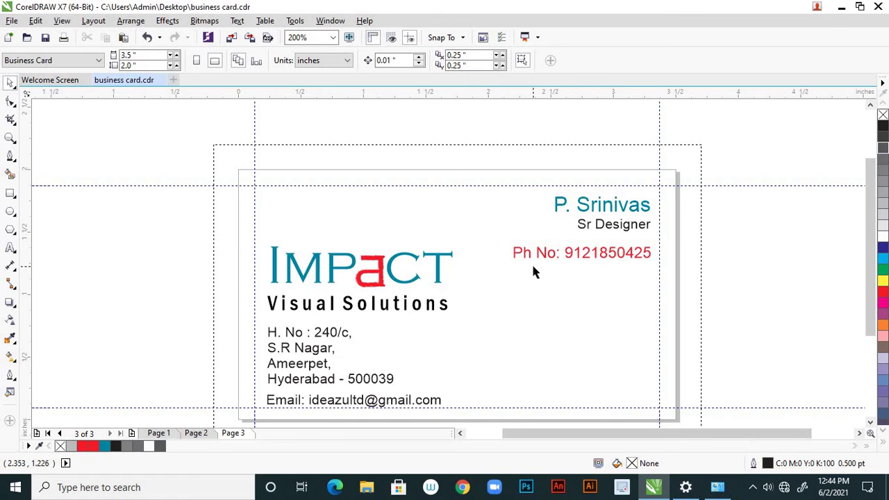
scroll(524, 273, "down", 2)
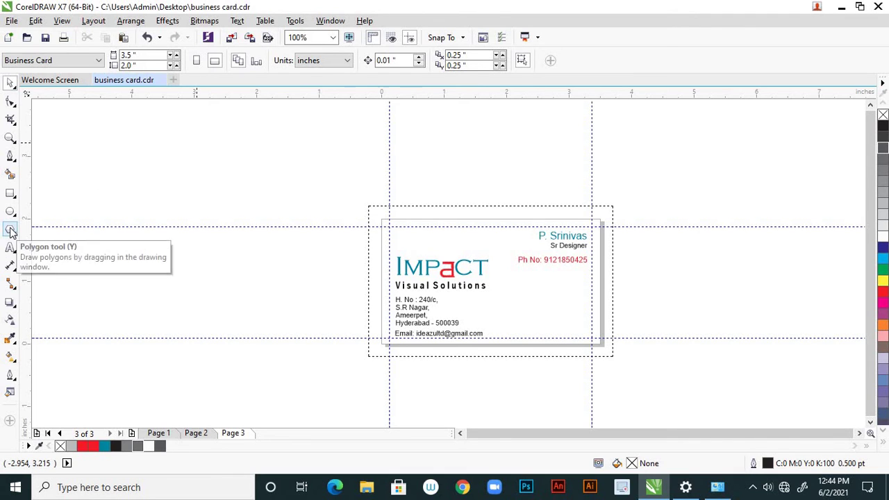
Draw a trial spiral below the phone number with the Spiral tool, then delete it
left_click(11, 211)
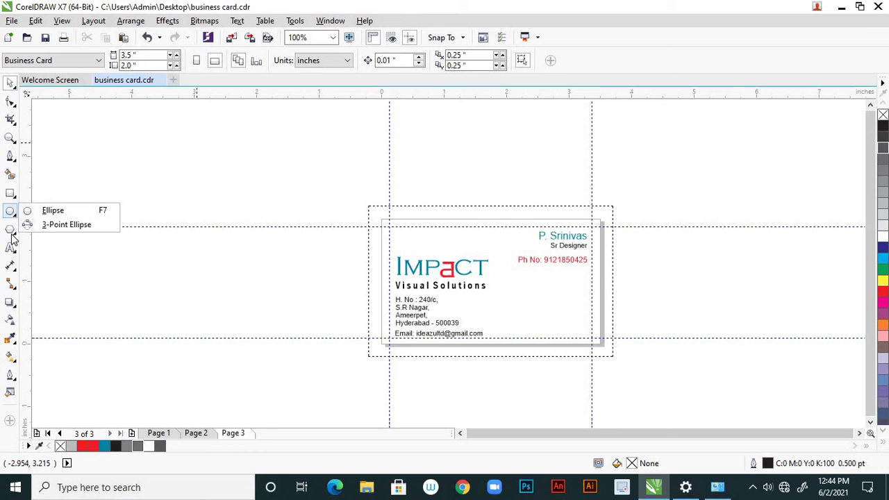
left_click(12, 235)
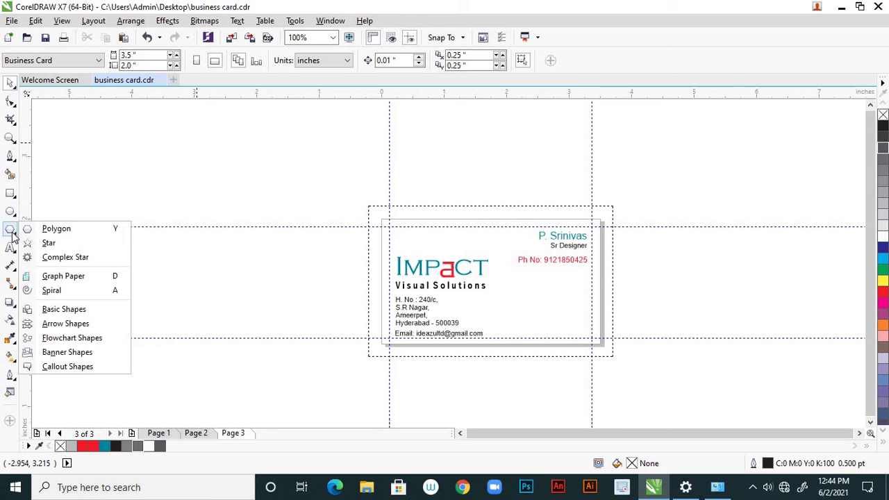
left_click(52, 290)
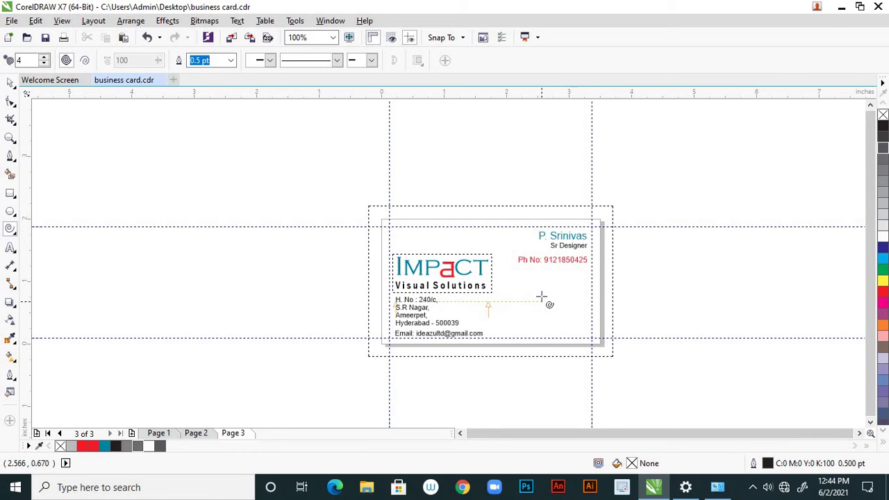
left_click_drag(543, 293, 570, 324)
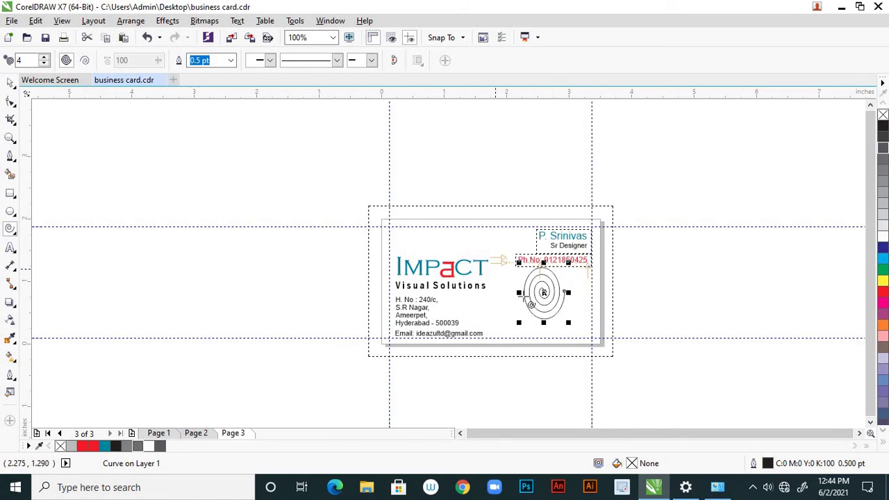
key("Delete")
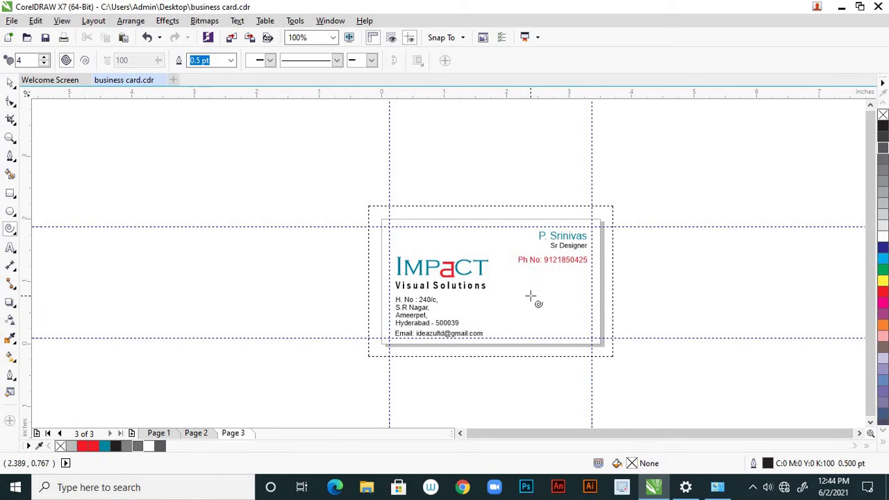
Draw another spiral at the card's lower right, reposition it, then delete it
left_click_drag(531, 296, 579, 338)
scroll(570, 325, "up", 2)
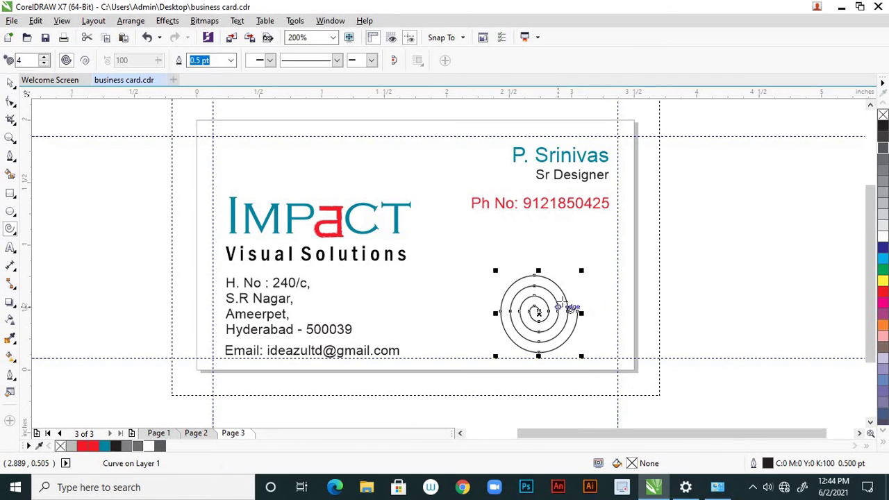
left_click(10, 83)
left_click_drag(565, 295, 574, 264)
left_click(572, 282)
scroll(572, 282, "down", 2)
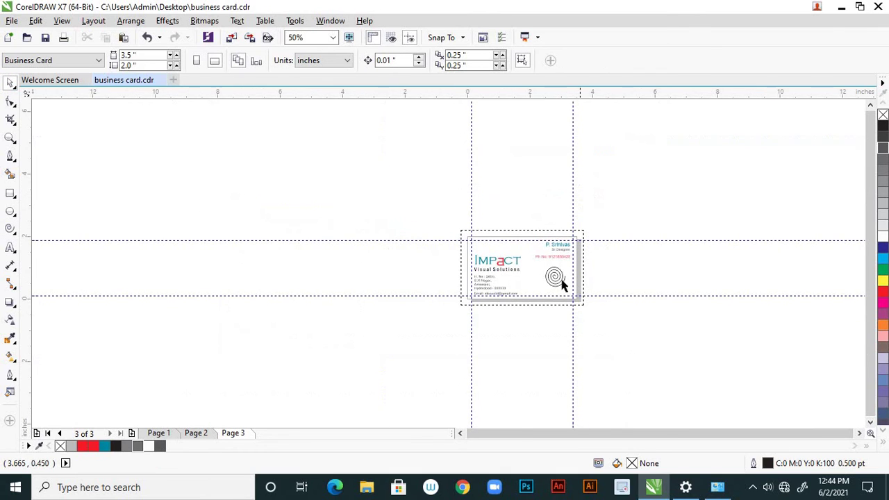
scroll(561, 280, "up", 2)
left_click(564, 274)
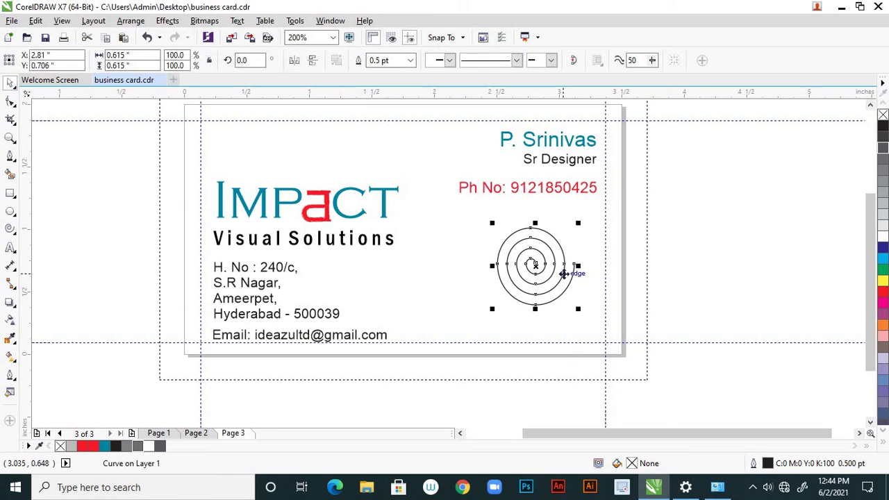
key("Delete")
scroll(555, 295, "down", 1)
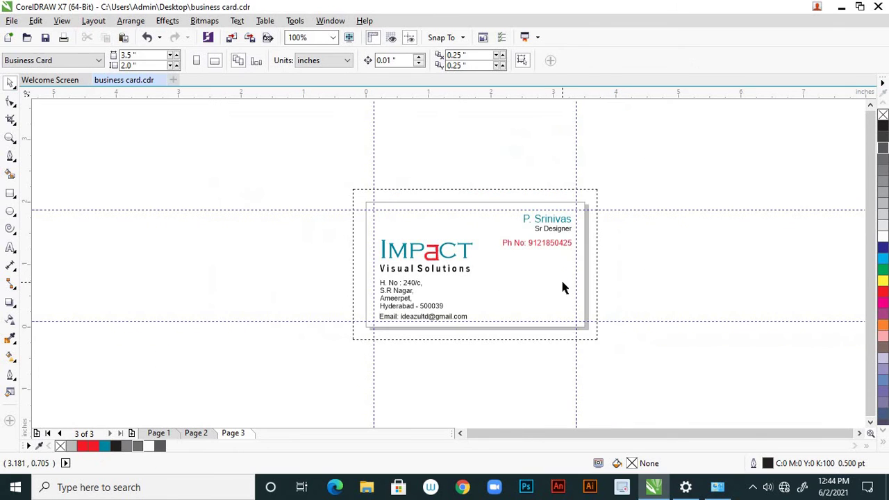
left_click(9, 155)
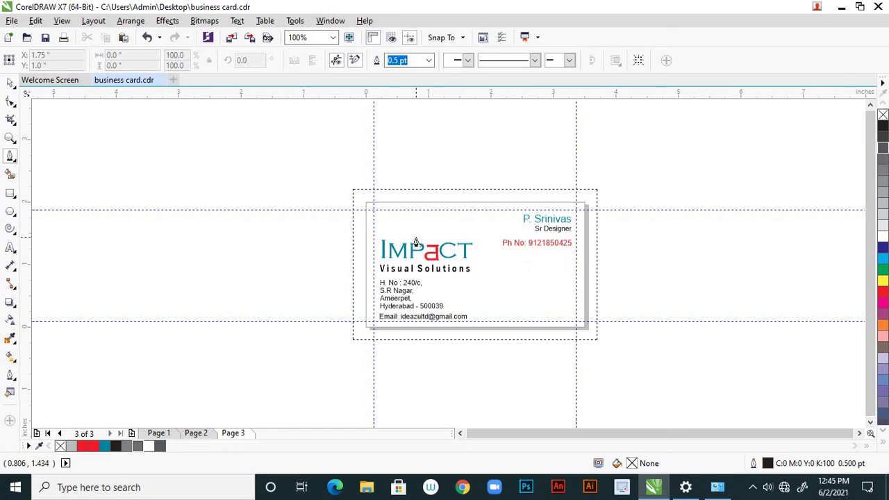
Draw a thin rectangle strip from the page 3 card's top-left corner
scroll(407, 224, "up", 2)
scroll(399, 221, "up", 1)
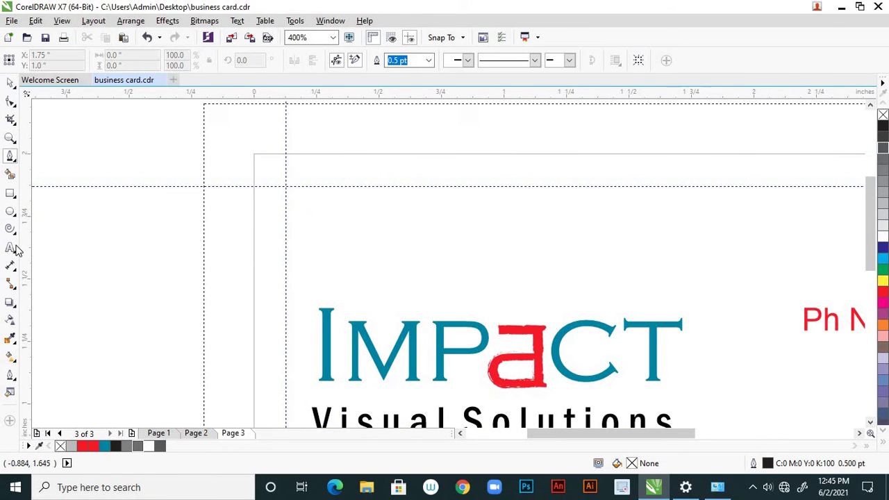
left_click(10, 193)
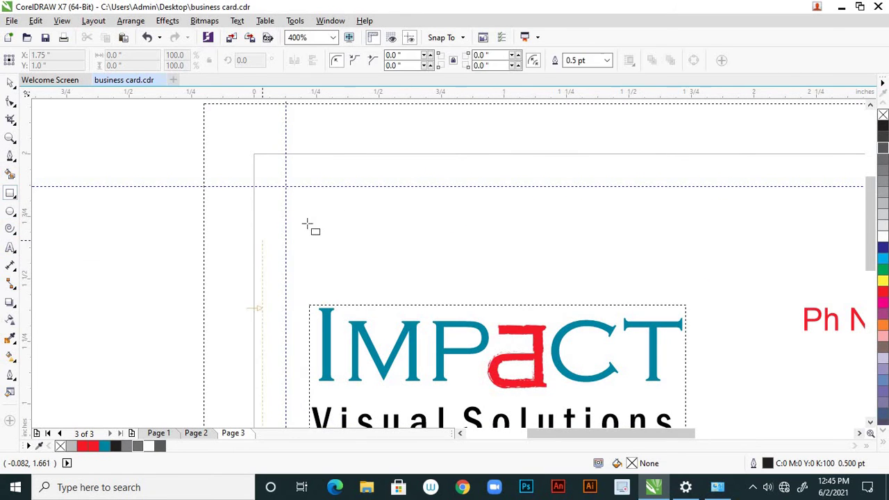
scroll(334, 234, "down", 1)
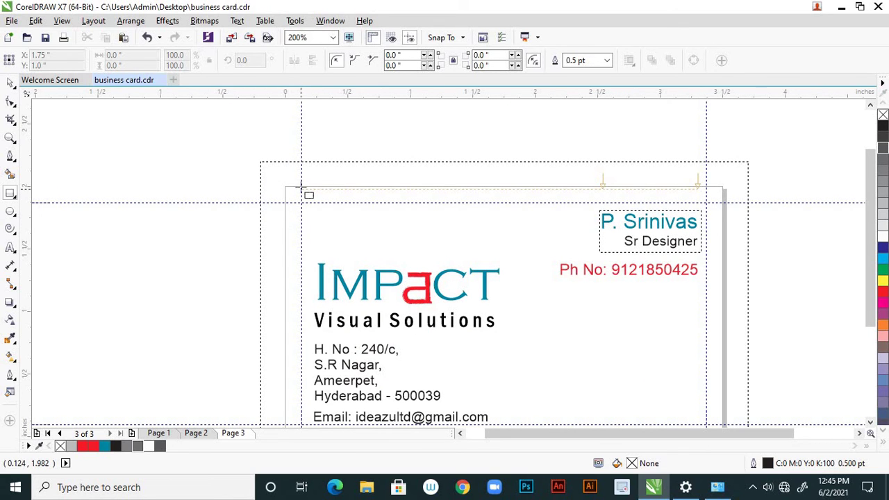
left_click_drag(301, 188, 501, 205)
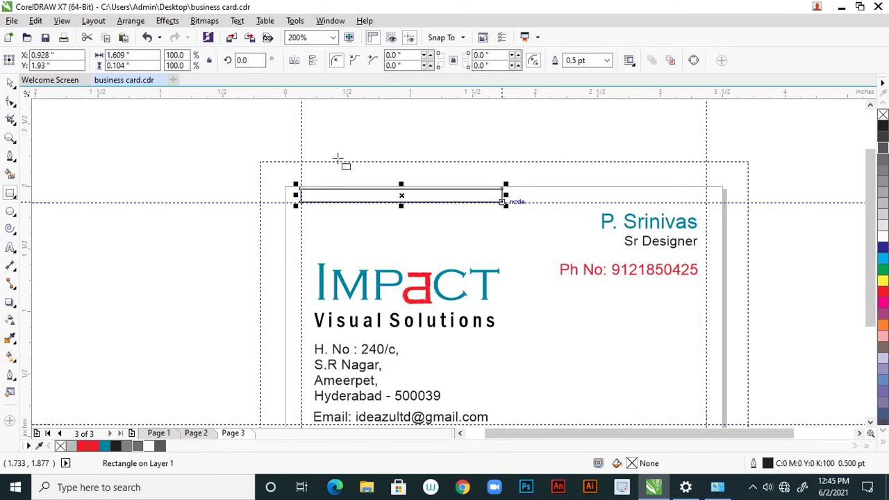
Adjust the strip's top and bottom edges so it measures about 1.609 by 0.13 inches
scroll(320, 186, "up", 1)
scroll(321, 185, "up", 2)
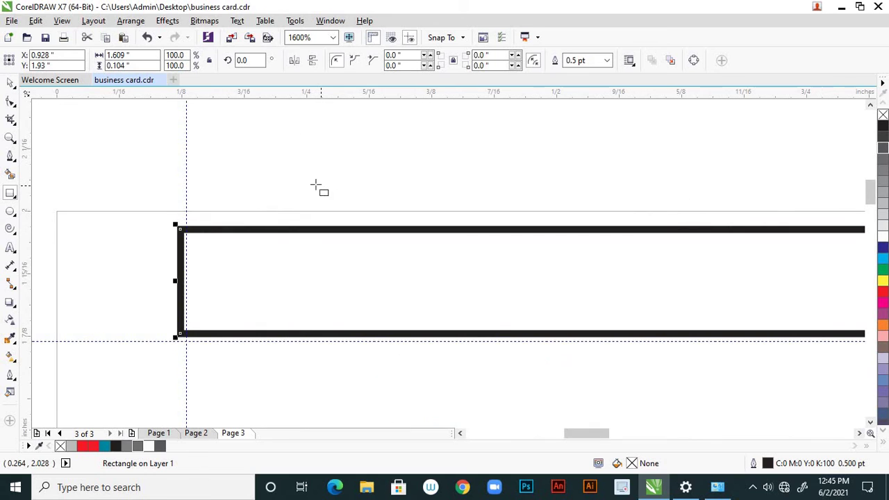
left_click(10, 83)
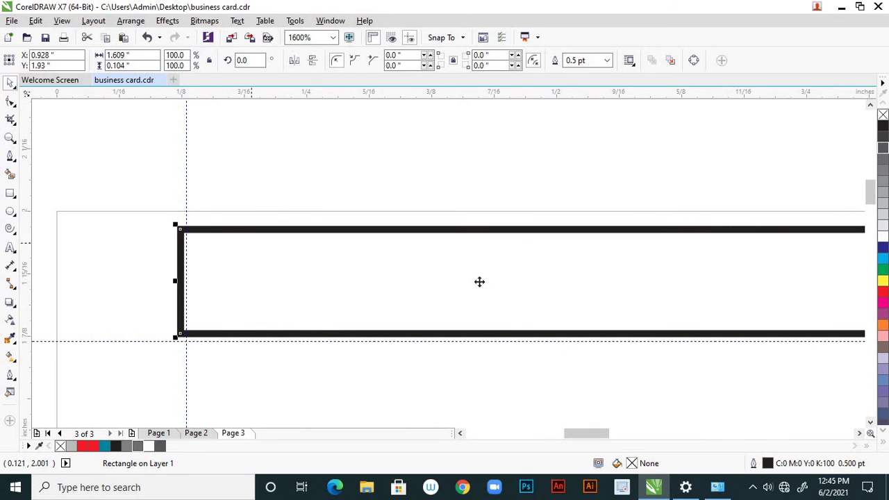
left_click(524, 230)
scroll(449, 241, "down", 1)
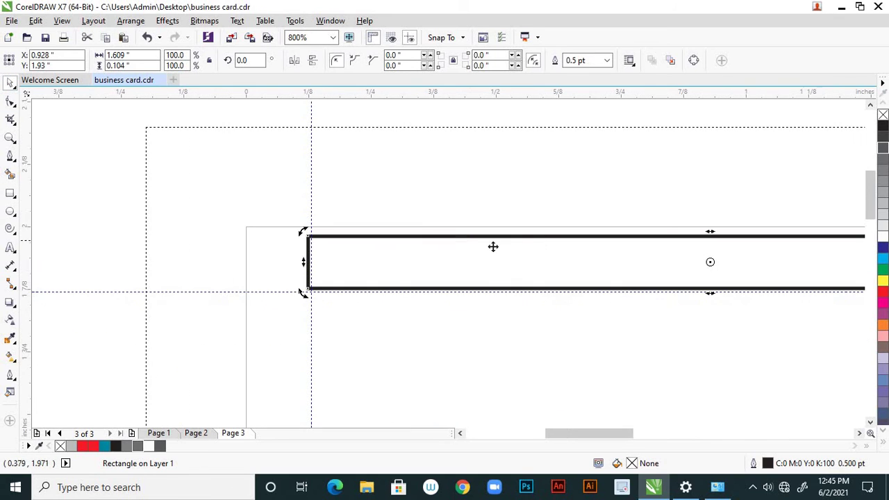
left_click(540, 236)
scroll(720, 235, "up", 2)
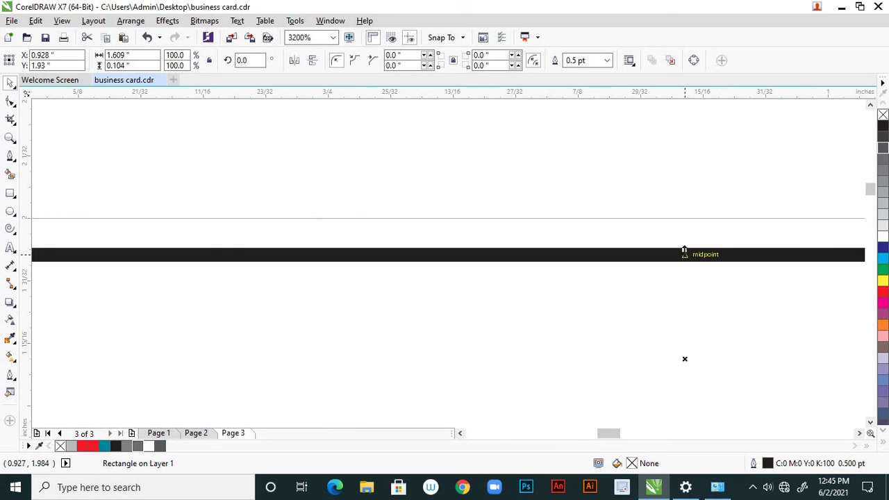
left_click_drag(684, 247, 684, 214)
scroll(684, 214, "down", 3)
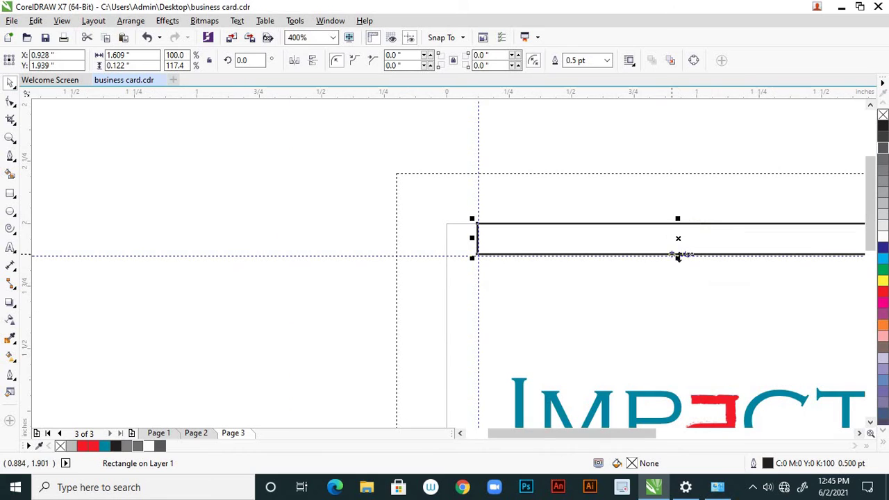
scroll(679, 255, "up", 1)
scroll(681, 255, "up", 2)
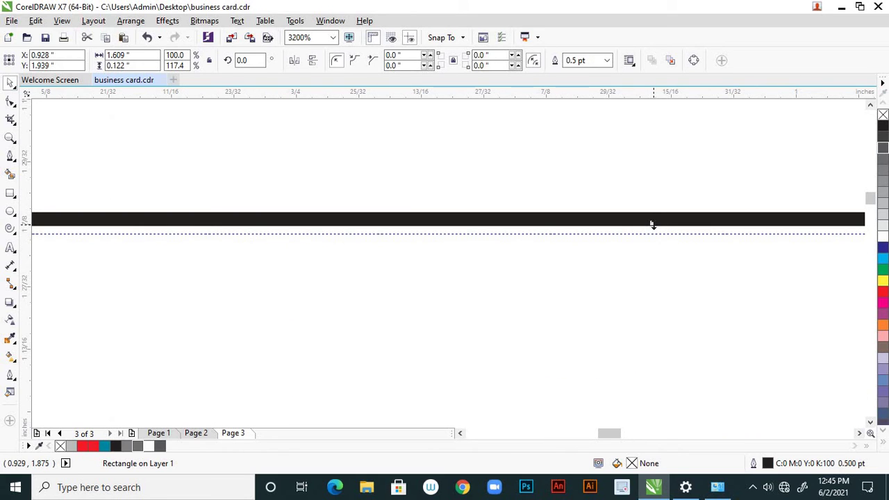
left_click_drag(651, 224, 653, 238)
scroll(420, 281, "down", 2)
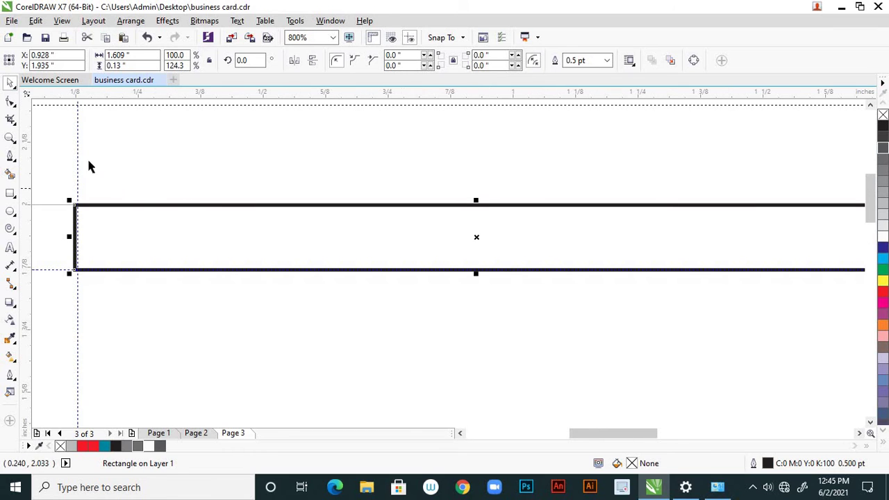
scroll(619, 306, "down", 2)
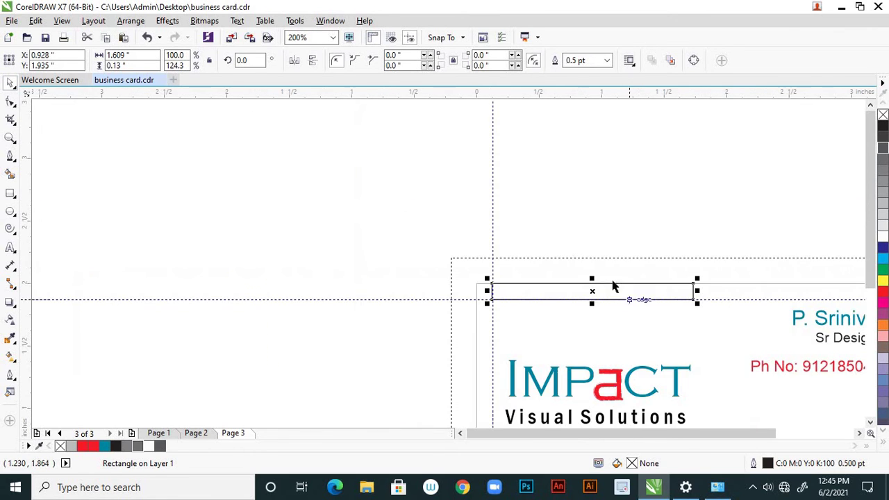
scroll(552, 236, "down", 1)
Fill the thin top bar with 30% Black from the palette
scroll(646, 300, "up", 1)
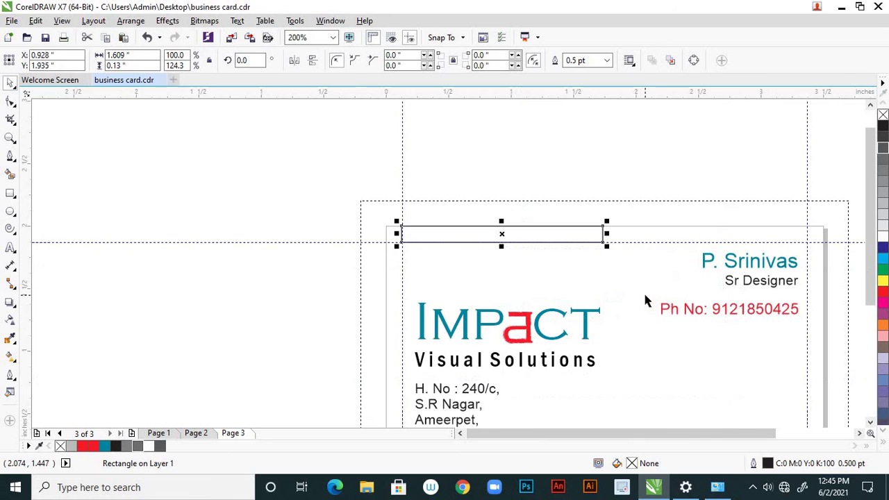
left_click(884, 208)
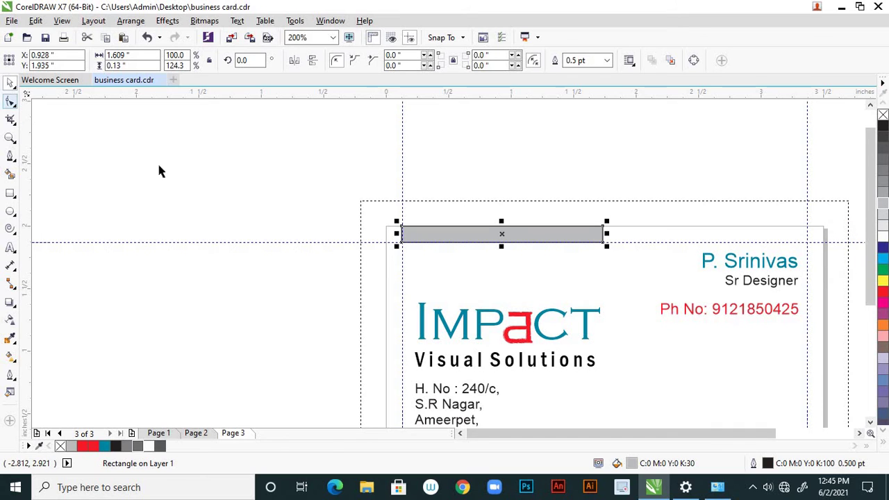
key("space")
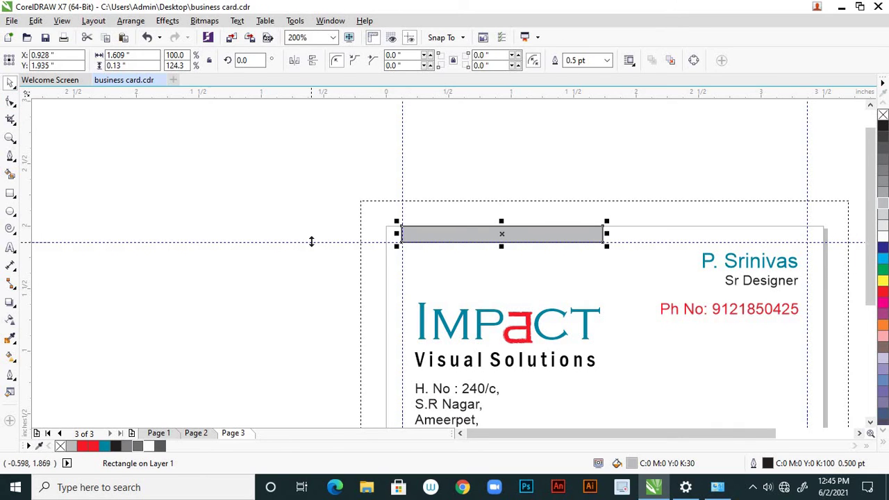
left_click(343, 271)
scroll(408, 271, "down", 2)
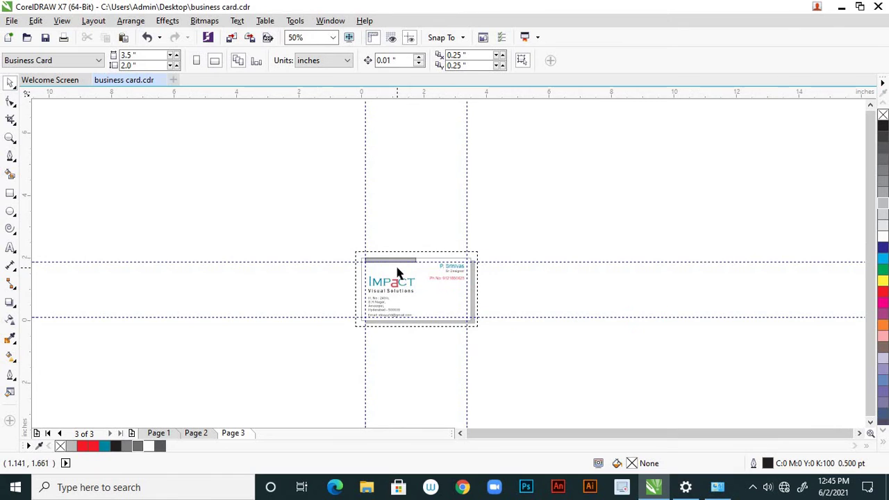
scroll(403, 269, "up", 3)
Set the grey bar's outline width to None
left_click(491, 214)
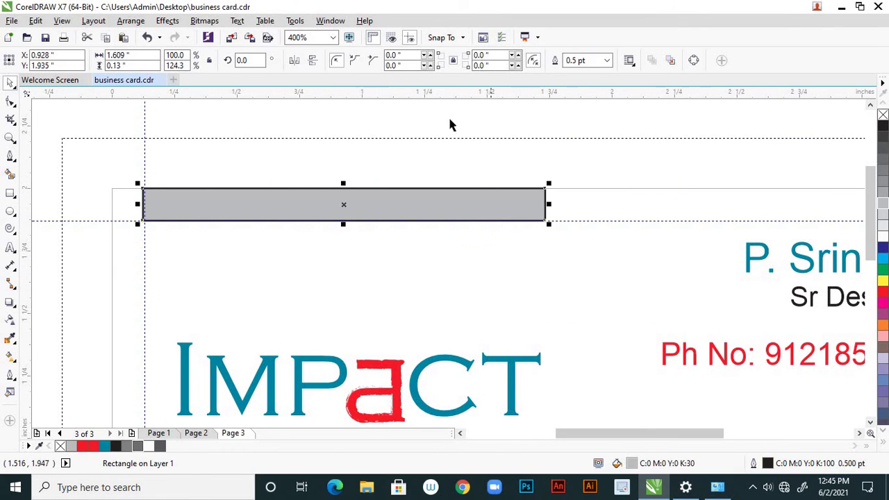
left_click(607, 61)
left_click(593, 74)
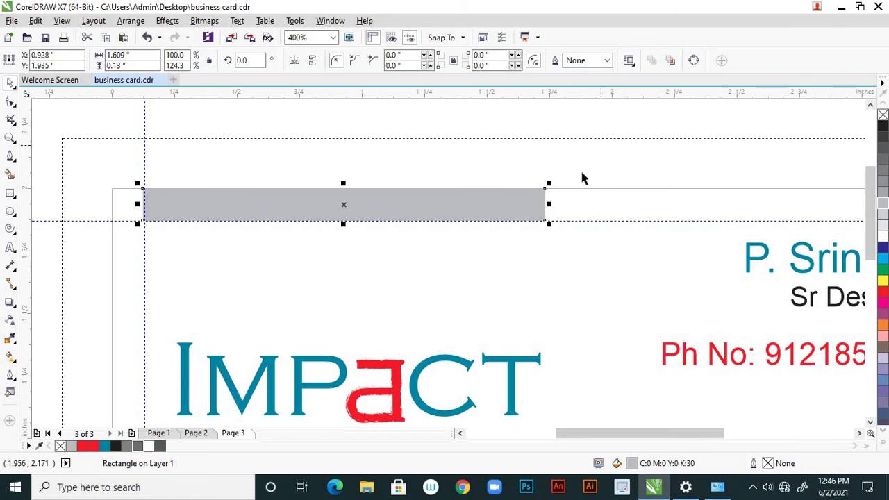
left_click(541, 232)
scroll(552, 233, "down", 3)
scroll(535, 247, "up", 1)
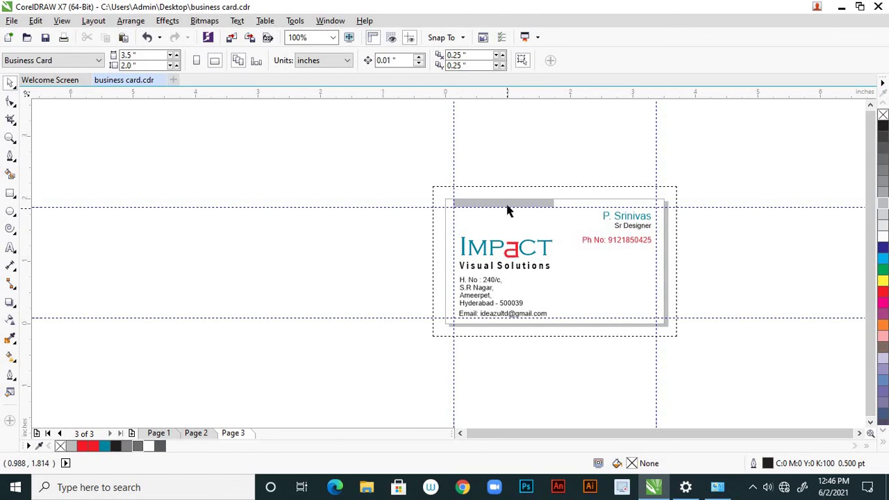
Extend the grey bar's bottom edge downward
scroll(507, 210, "up", 1)
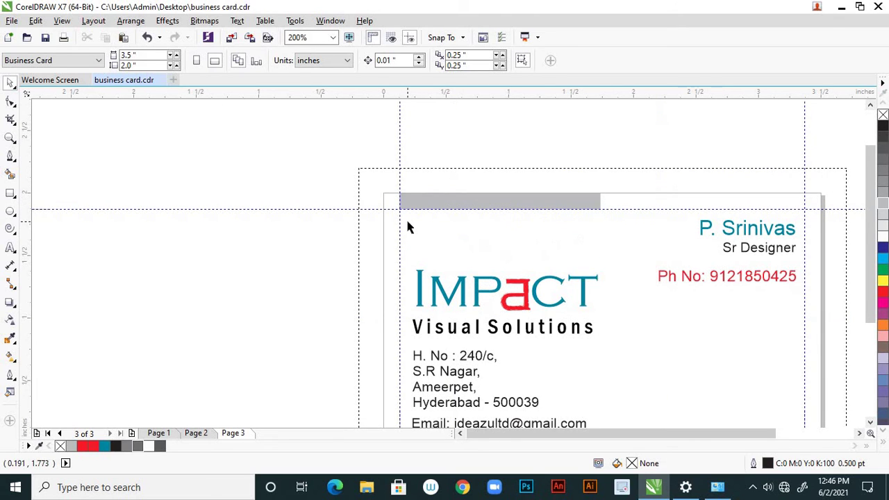
scroll(507, 262, "down", 1)
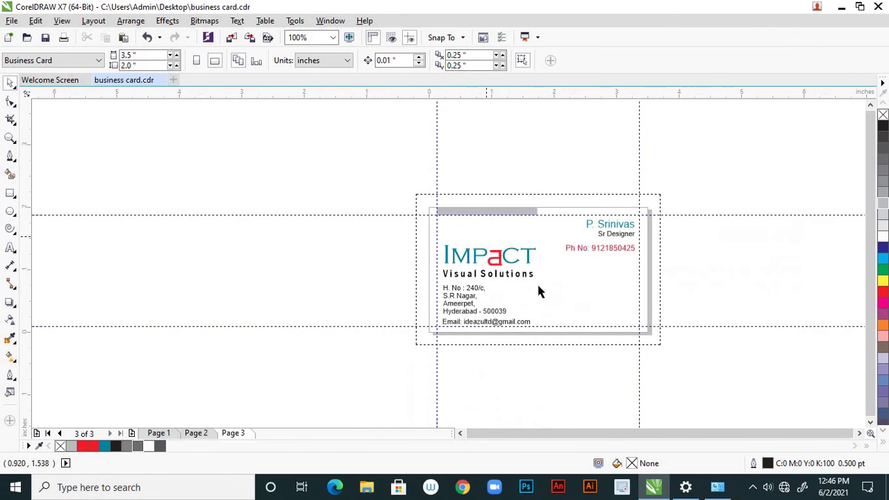
scroll(506, 213, "up", 3)
left_click(460, 208)
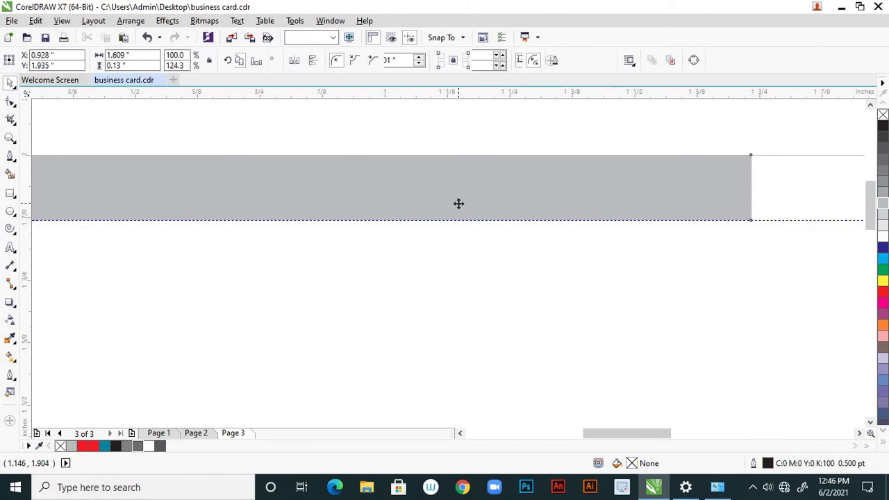
left_click_drag(349, 221, 347, 268)
left_click(468, 298)
Stretch the grey bar taller and pull its left edge in to the vertical guide
scroll(469, 298, "down", 5)
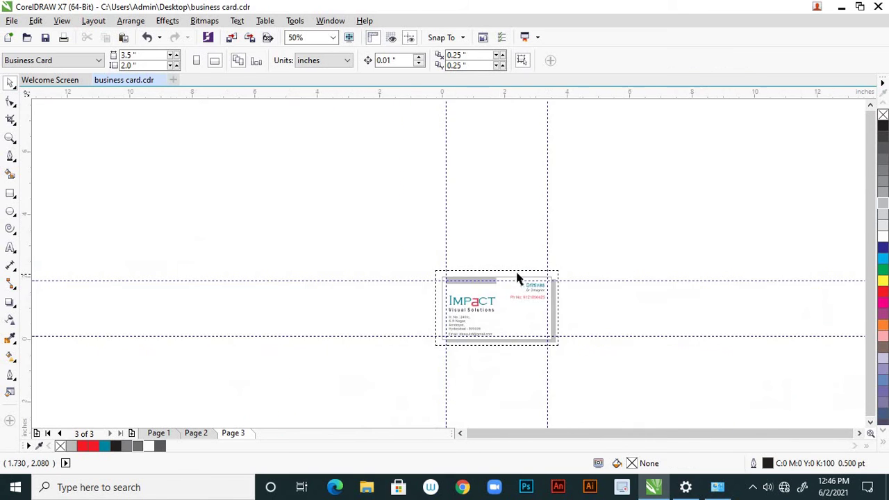
scroll(498, 292, "up", 2)
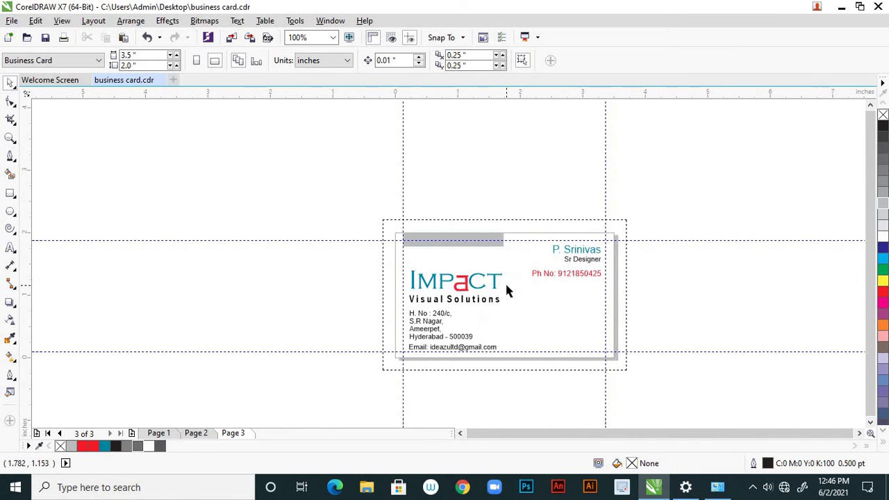
scroll(468, 251, "up", 2)
left_click(424, 232)
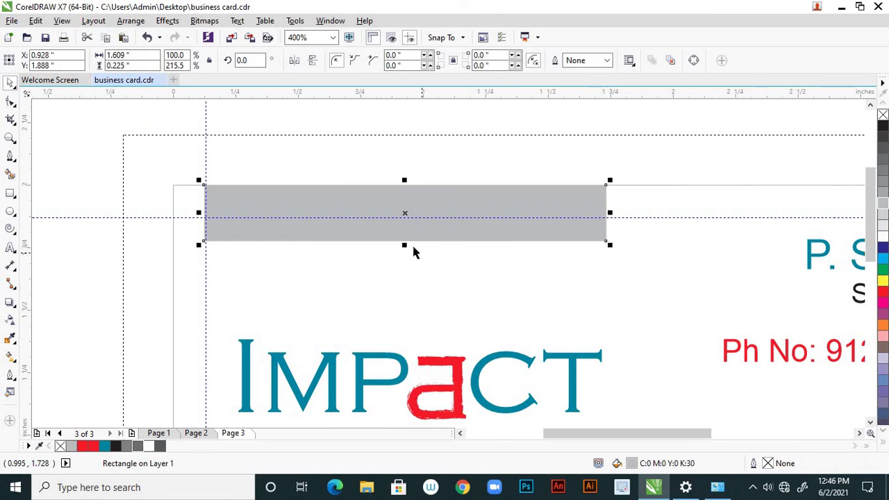
left_click_drag(404, 245, 378, 260)
scroll(224, 214, "up", 2)
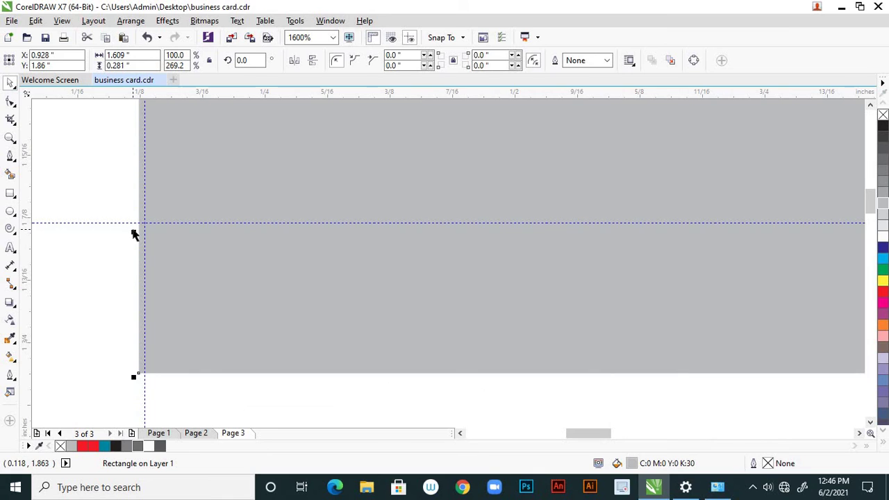
left_click_drag(137, 231, 144, 233)
scroll(316, 262, "down", 2)
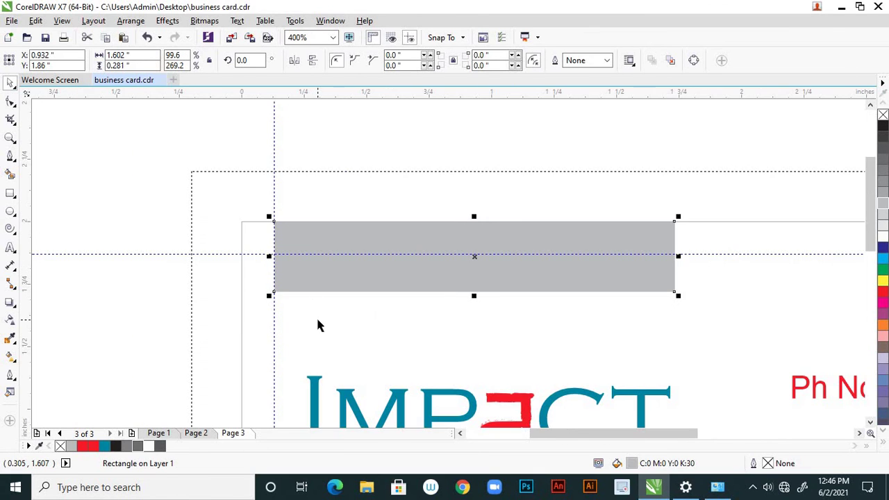
left_click(316, 316)
scroll(465, 297, "down", 3)
scroll(520, 290, "up", 1)
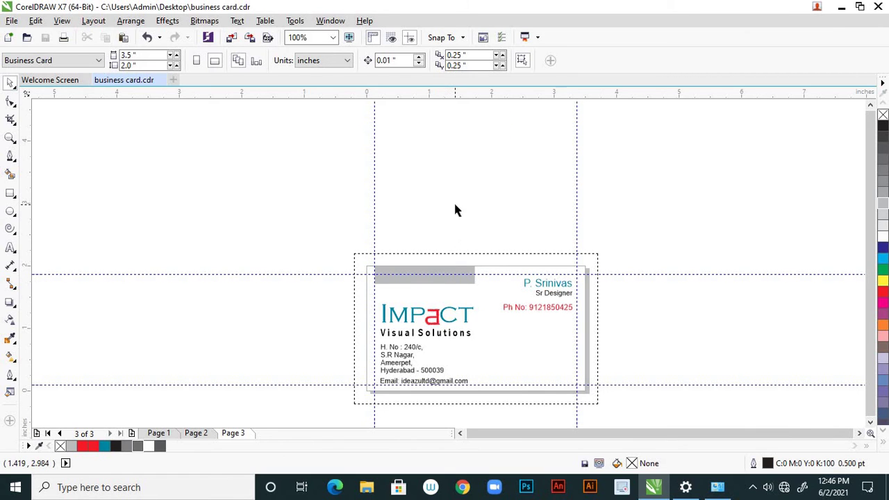
Nudge the IMPACT logo, address and email text up slightly, then save with Ctrl+S
scroll(454, 206, "down", 2)
scroll(471, 293, "up", 2)
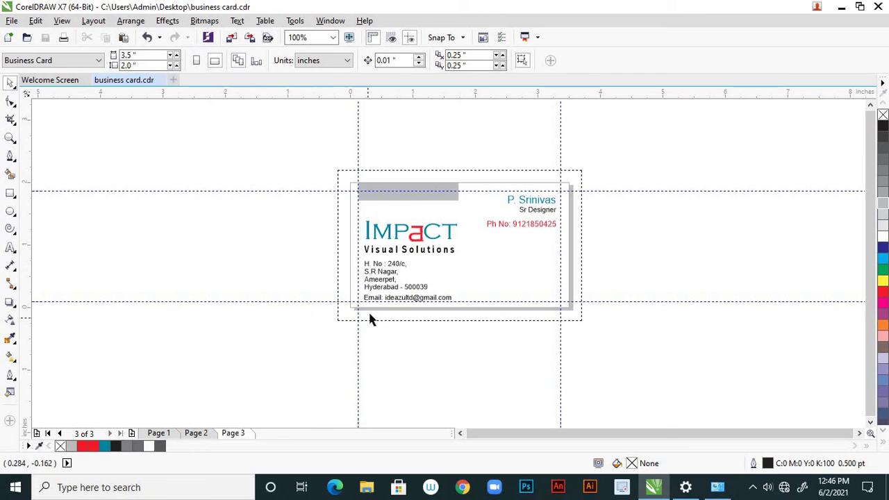
left_click(425, 236)
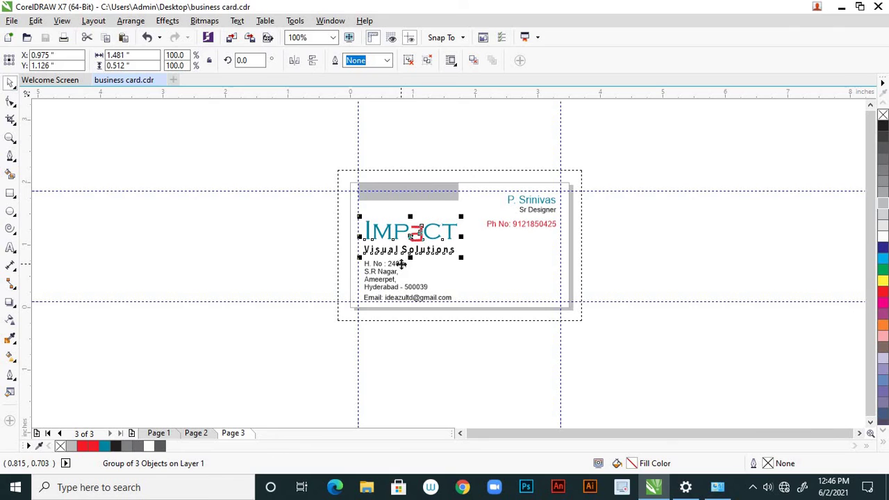
left_click(401, 264, "shift")
left_click(435, 297, "shift")
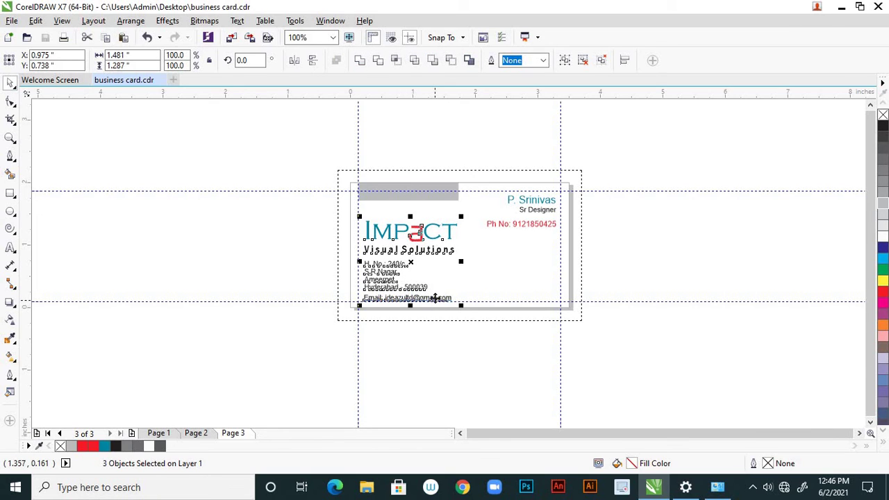
left_click_drag(435, 298, 435, 296)
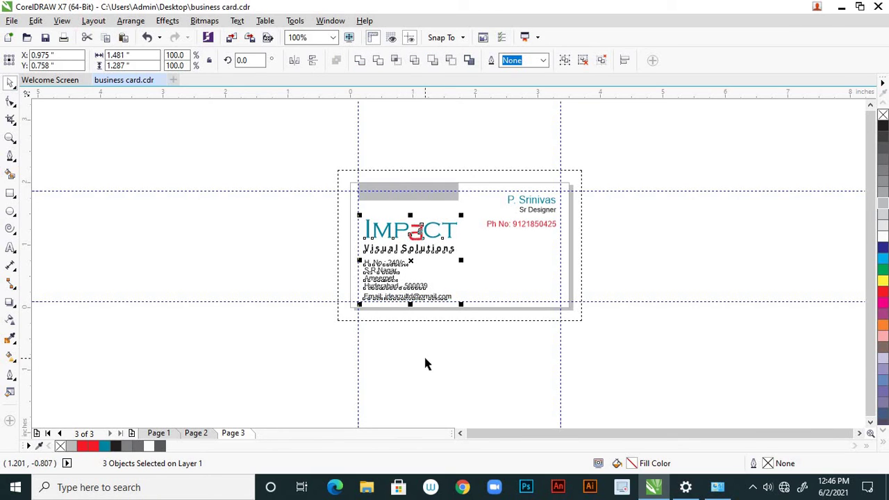
key("Escape")
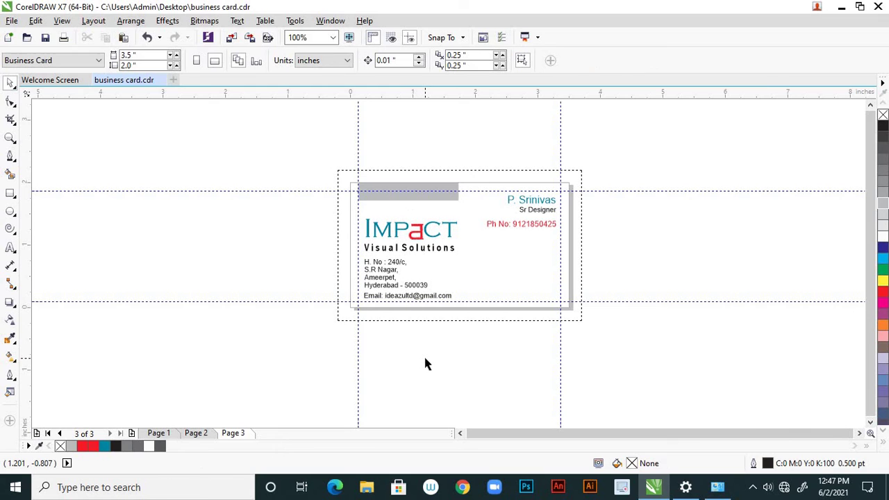
key("ctrl+s")
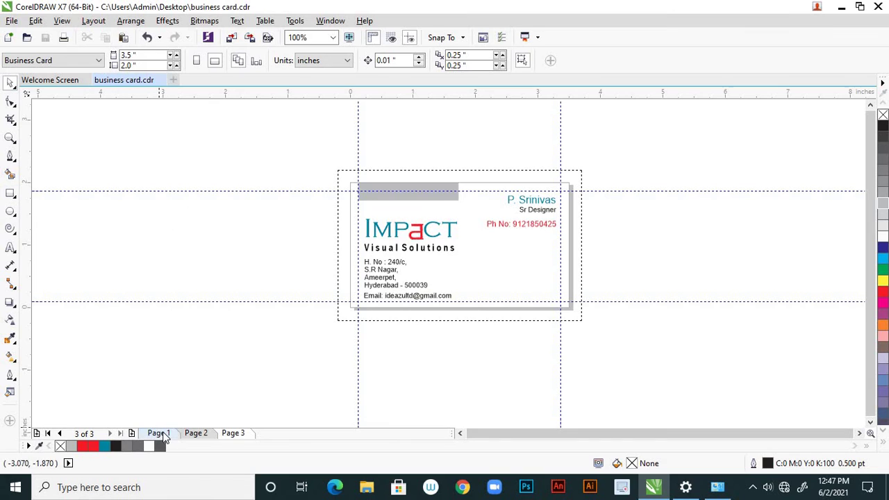
On page 1, add a card-sized rectangle with its outline width set to None
left_click(159, 432)
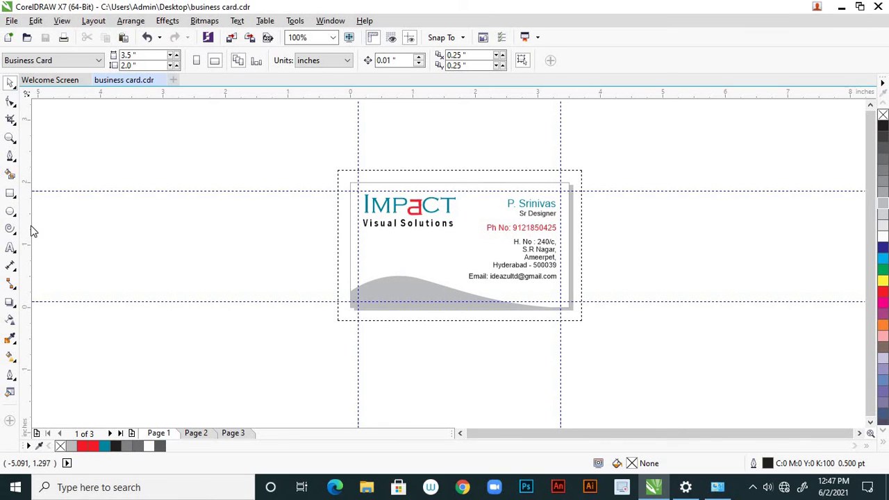
double_click(11, 194)
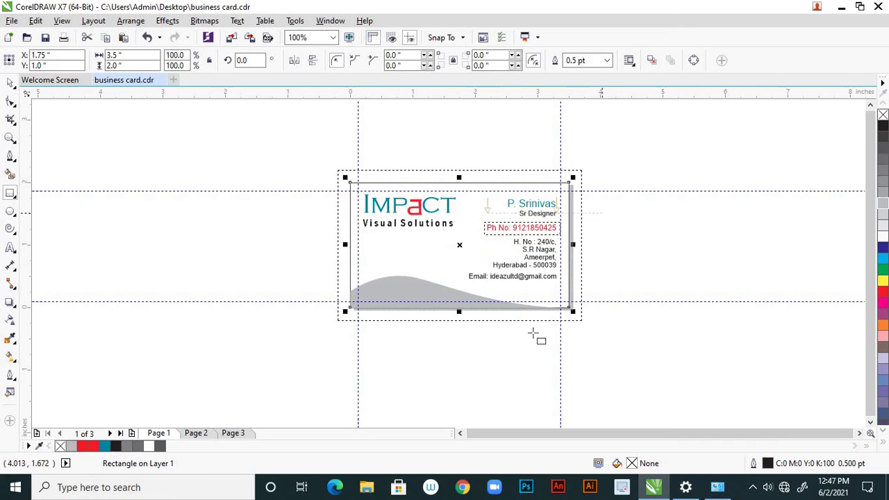
left_click(608, 63)
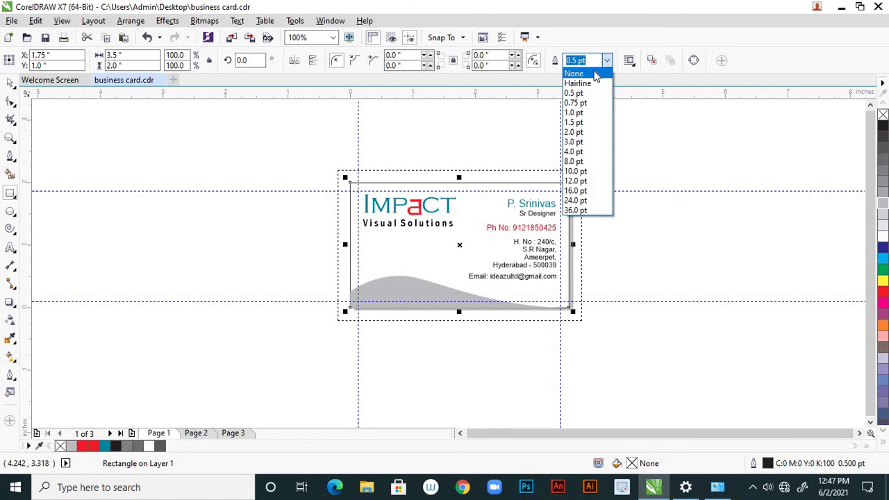
left_click(590, 74)
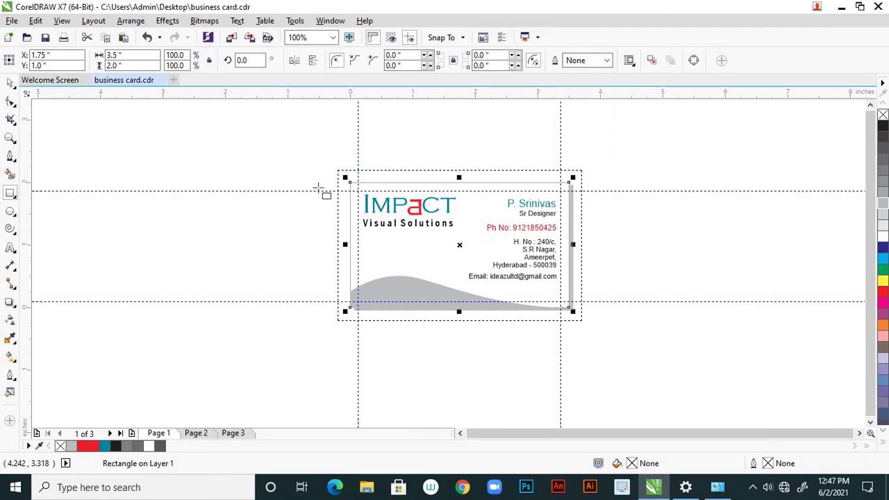
left_click(11, 82)
left_click(302, 257)
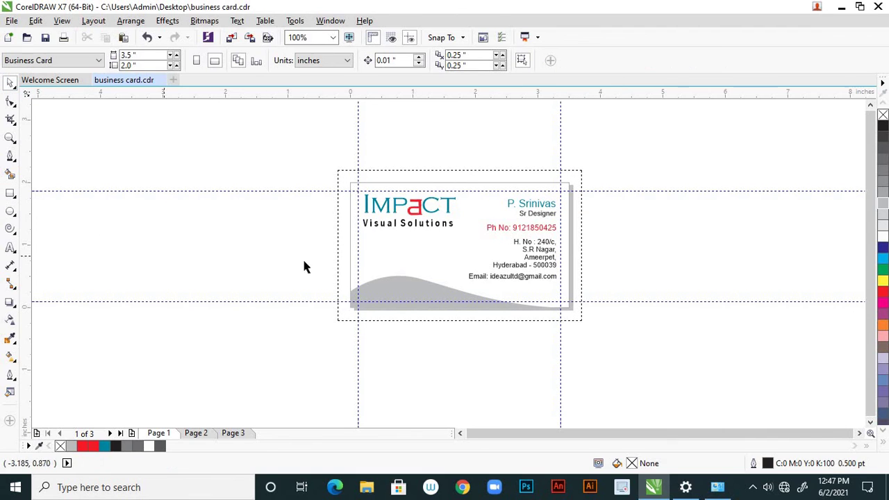
left_click(351, 250)
Add an outline-free card-sized rectangle on page 2
left_click(195, 432)
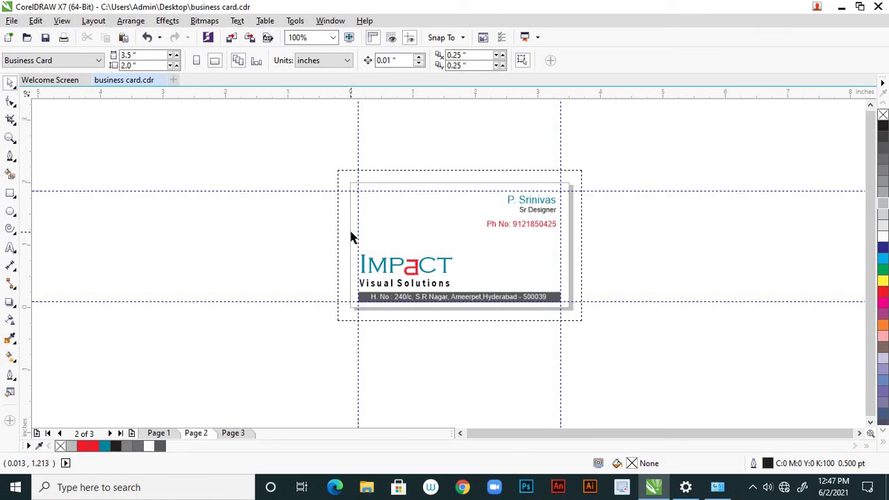
double_click(12, 197)
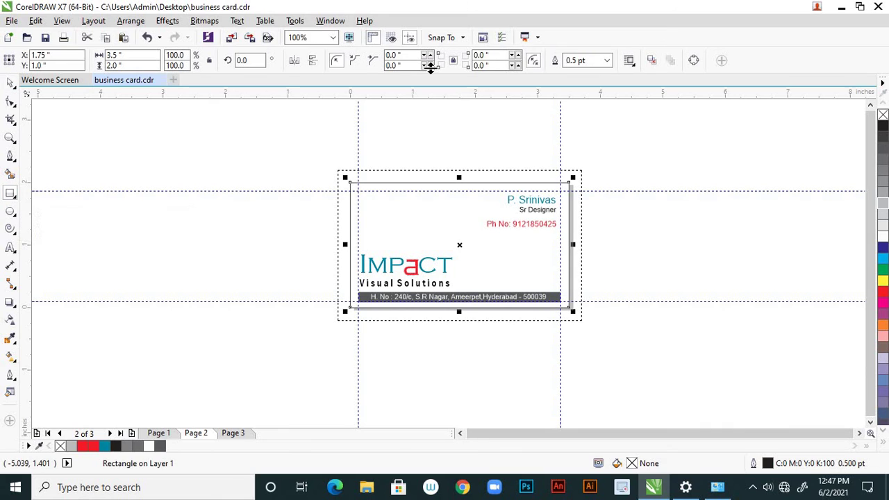
left_click(609, 61)
left_click(586, 74)
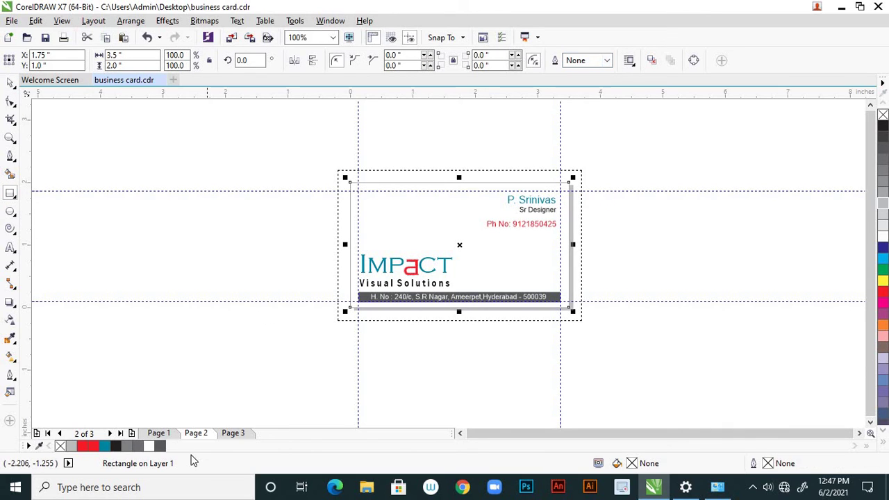
Add an outline-free card-sized rectangle on page 3
left_click(233, 432)
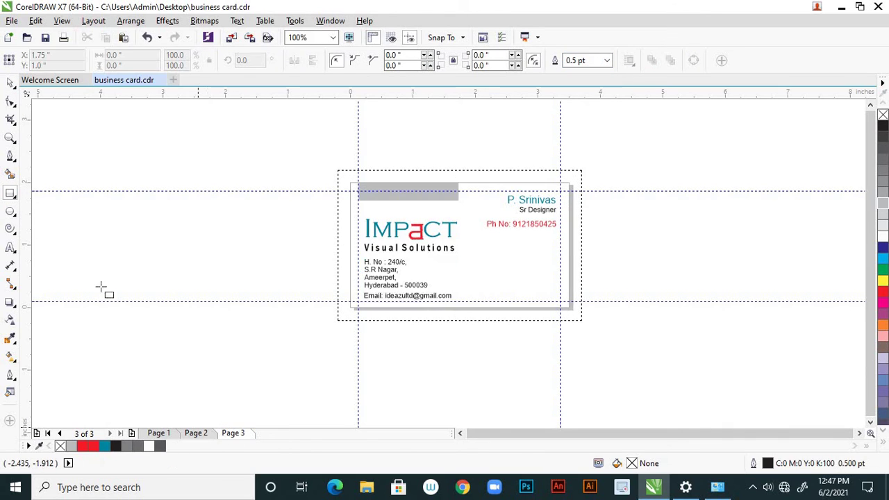
double_click(10, 196)
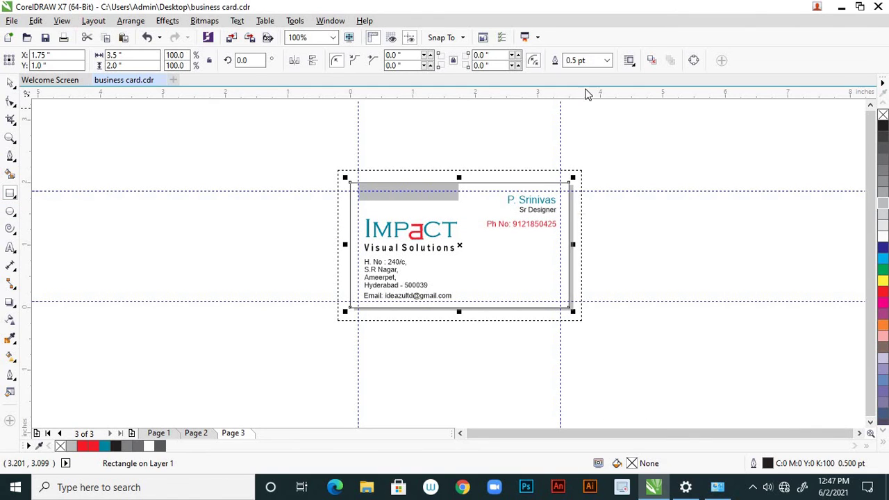
left_click(607, 61)
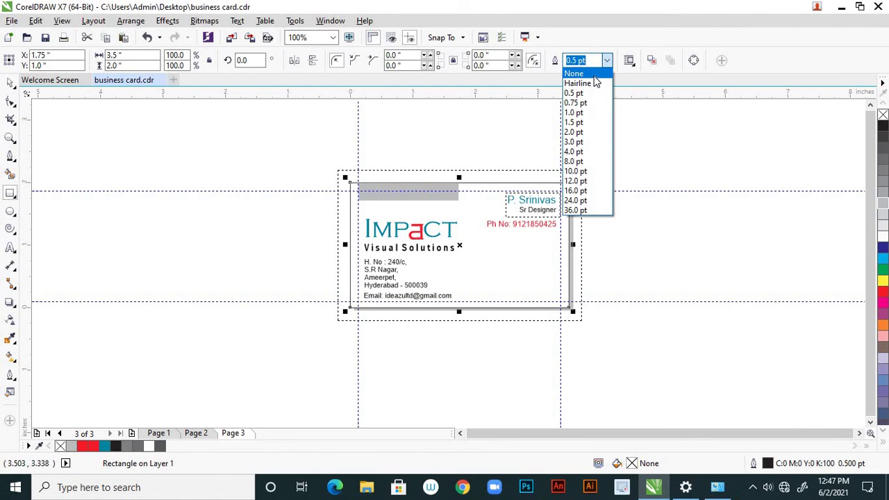
left_click(588, 73)
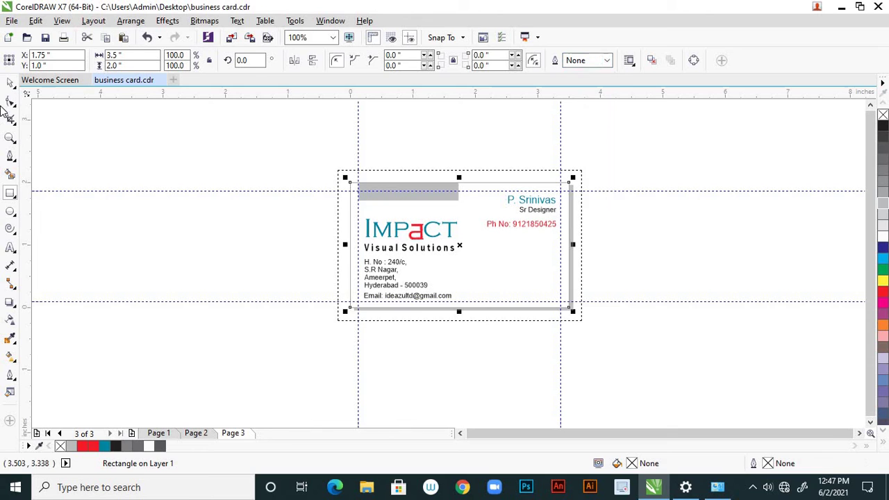
left_click(313, 290)
left_click(349, 280)
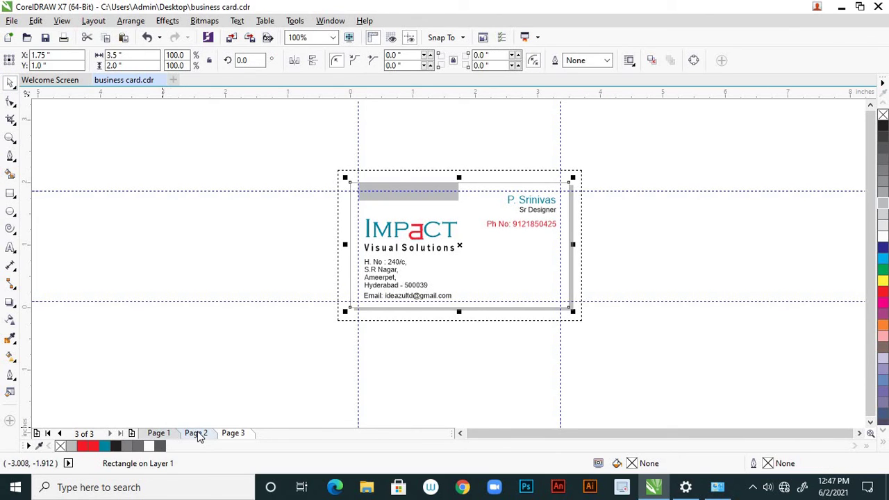
Check the page 2 rectangle, then return to page 1
left_click(197, 434)
left_click(345, 256)
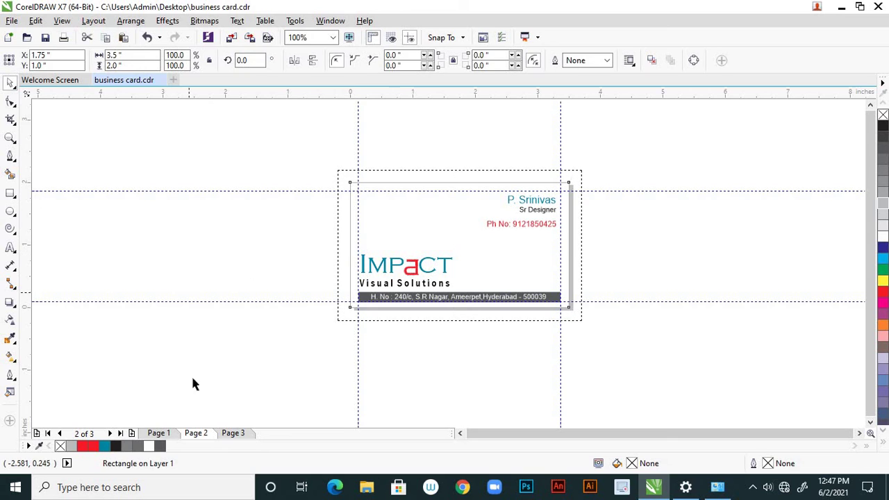
left_click(194, 385)
left_click(163, 434)
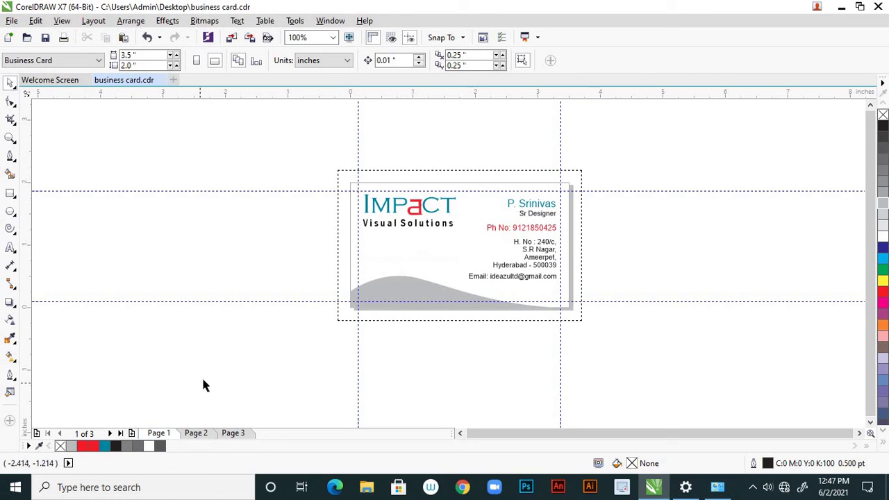
Reshape the grey wave by lowering its crest node and flattening the curve
scroll(383, 307, "up", 2)
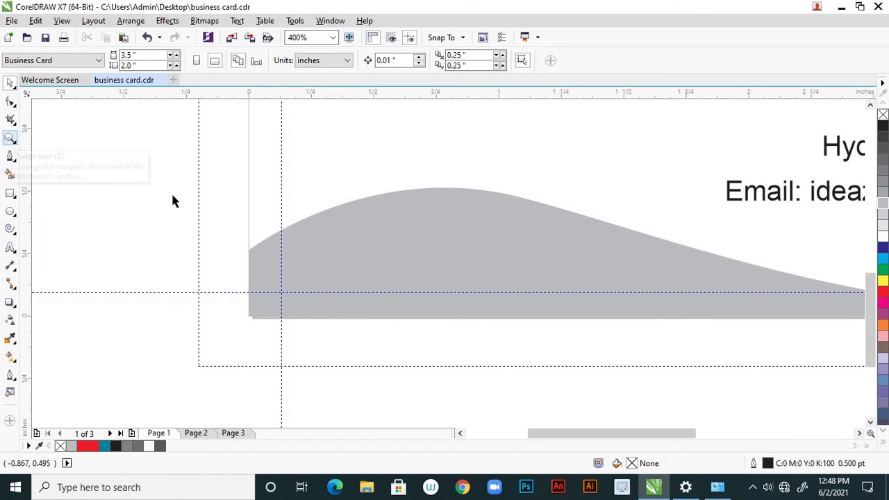
left_click(345, 224)
scroll(242, 327, "up", 1)
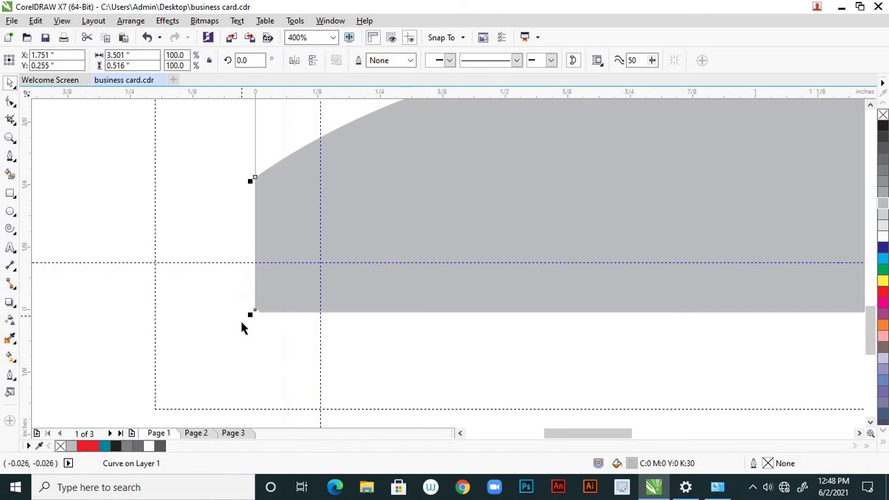
scroll(281, 292, "up", 2)
scroll(281, 291, "down", 3)
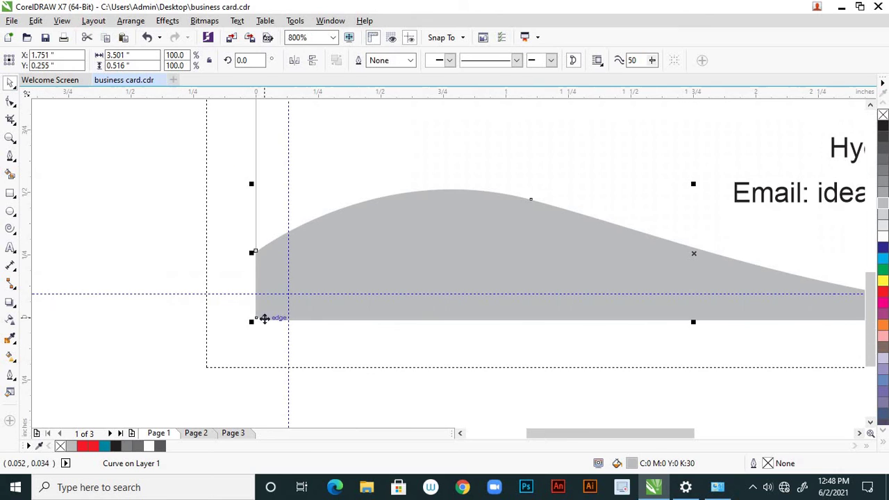
left_click(11, 102)
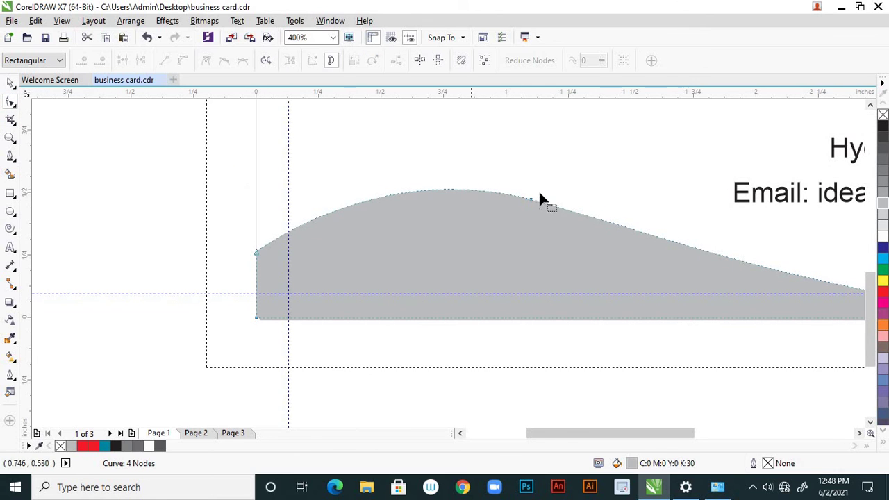
left_click(529, 201)
scroll(474, 285, "down", 1)
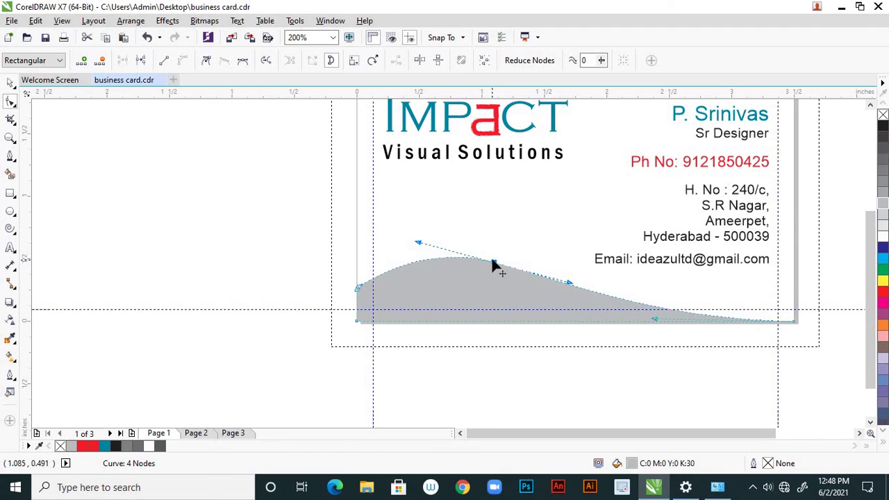
left_click_drag(490, 275, 487, 279)
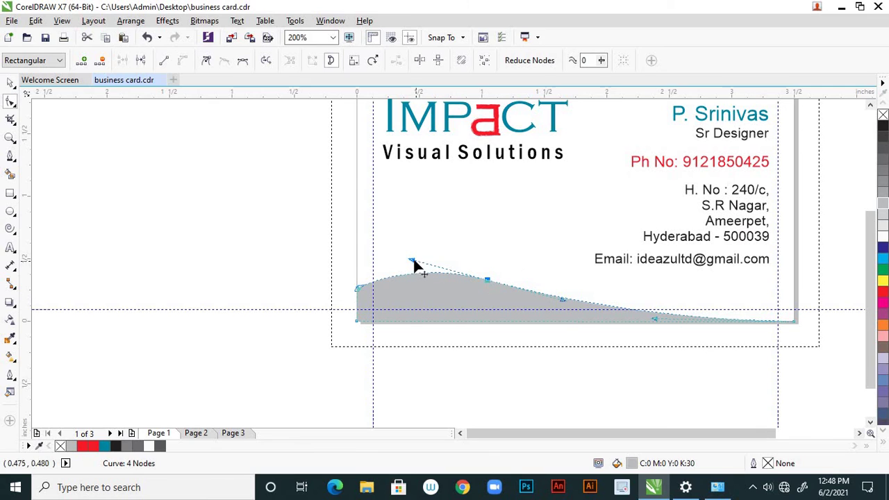
left_click_drag(411, 260, 412, 271)
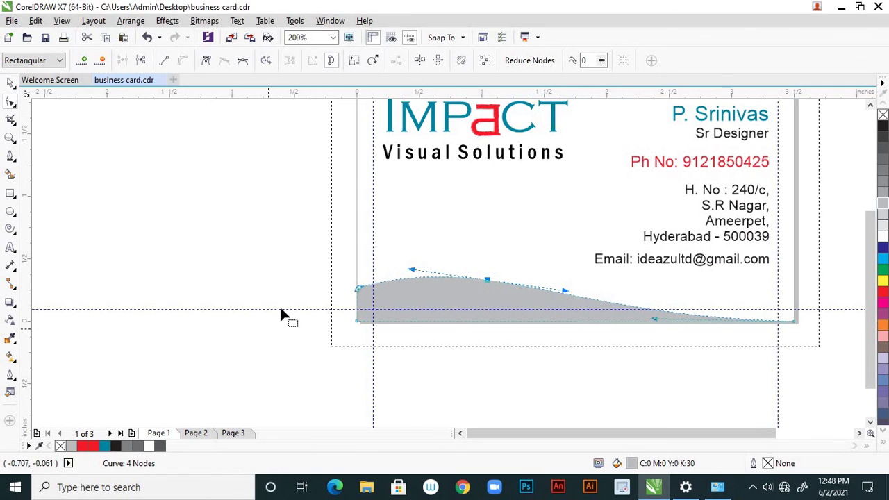
left_click(313, 312)
Deselect the wave and zoom in and out to inspect the whole card
scroll(309, 311, "down", 2)
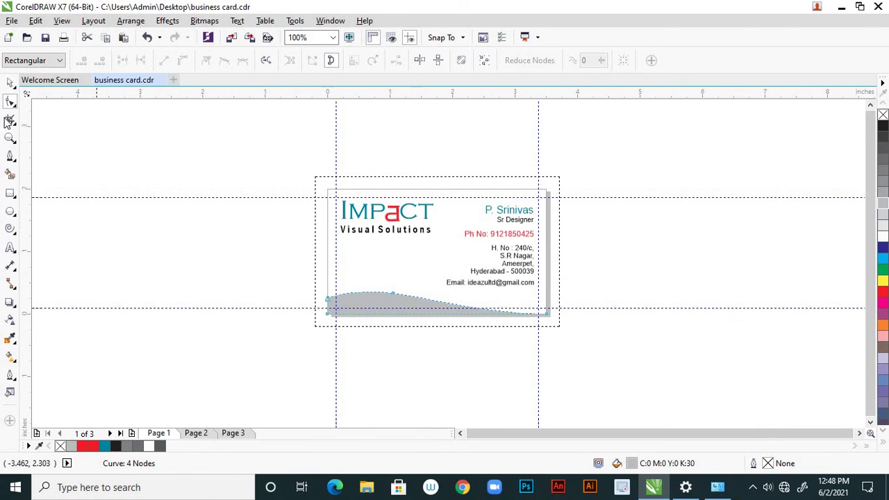
left_click(10, 82)
left_click(289, 329)
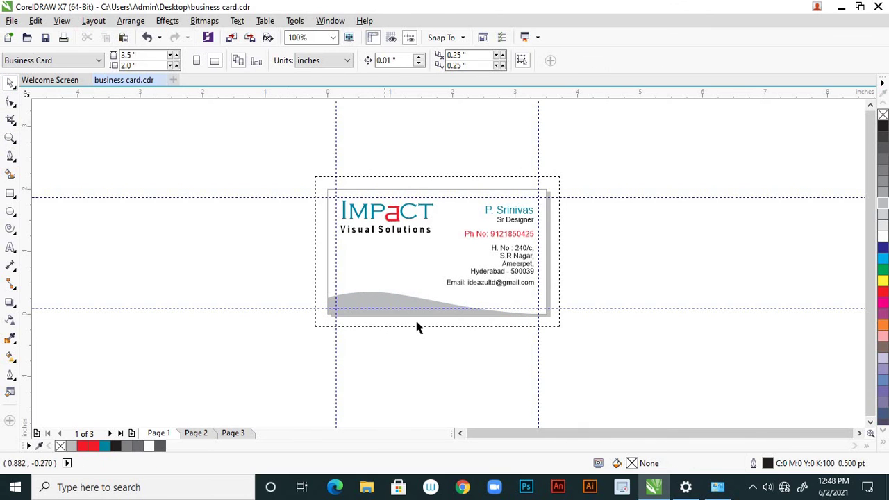
scroll(430, 327, "up", 2)
scroll(660, 324, "up", 4)
scroll(661, 325, "down", 4)
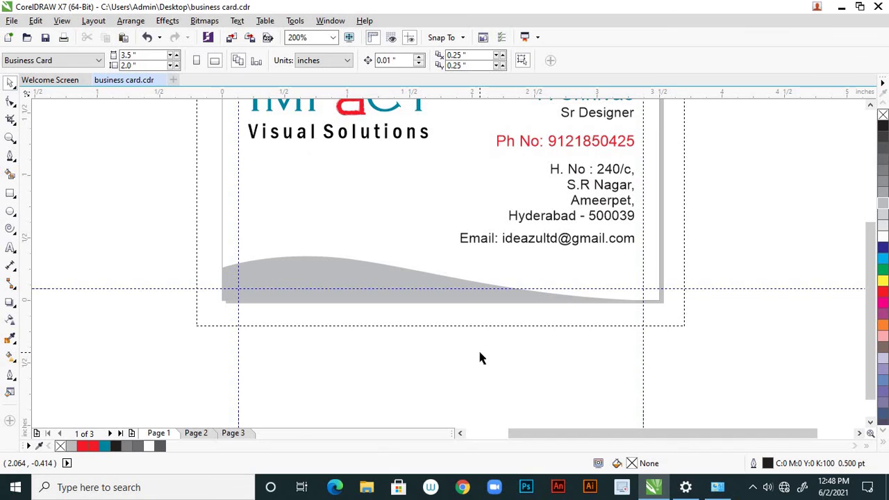
scroll(479, 358, "down", 2)
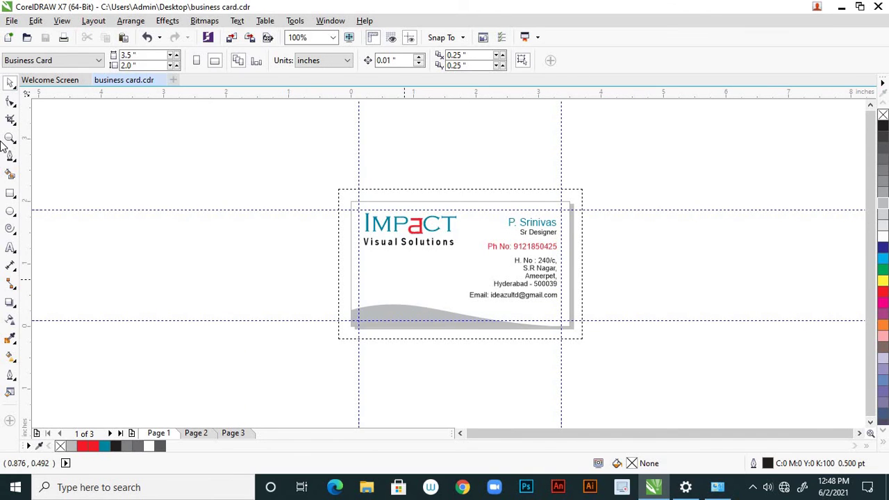
Export the card as a JPG named business card to the Desktop, skipping the filter dialog
left_click(12, 21)
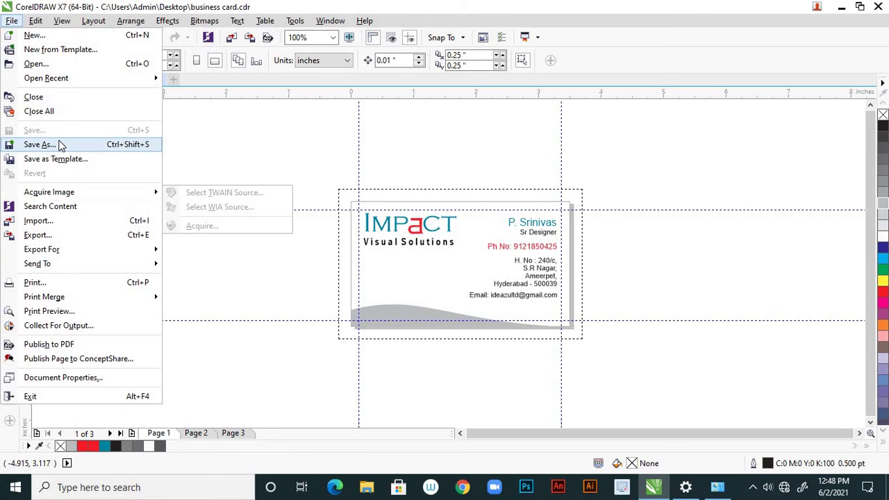
left_click(199, 83)
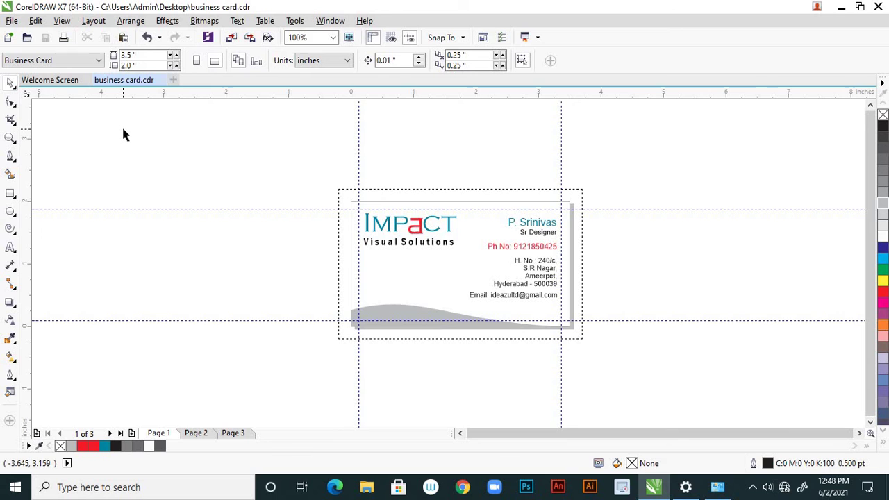
left_click(14, 22)
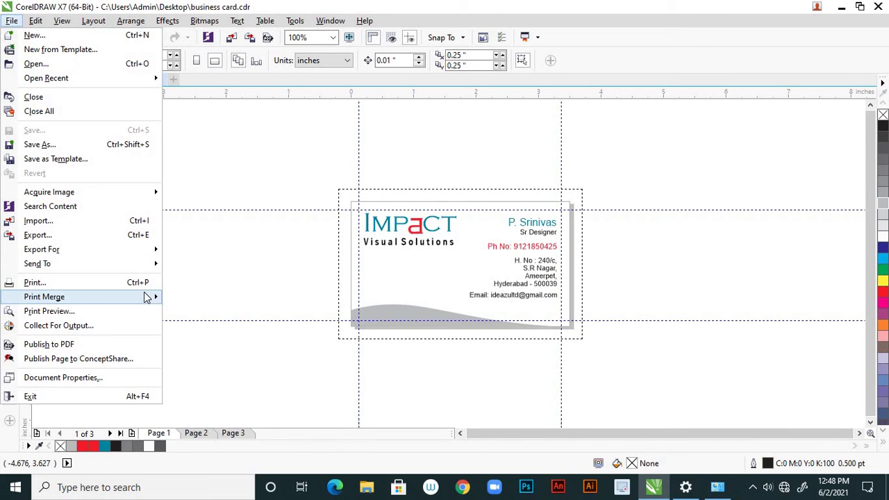
mouse_move(144, 292)
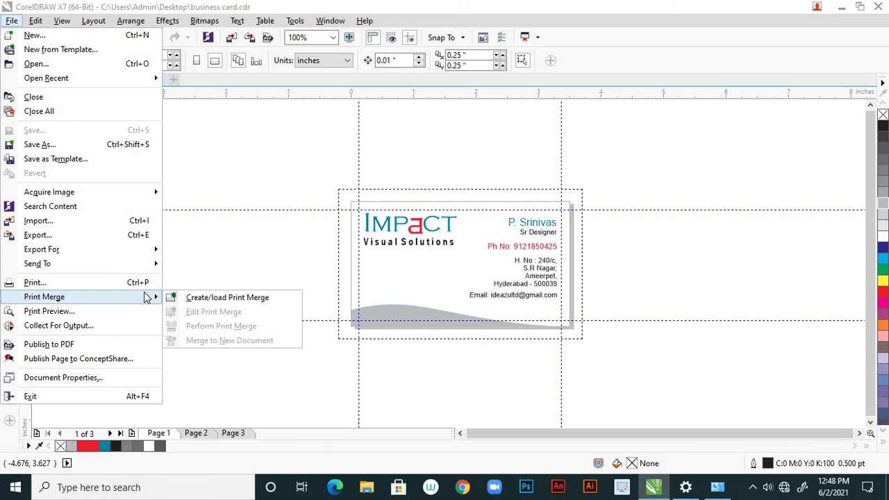
left_click(104, 236)
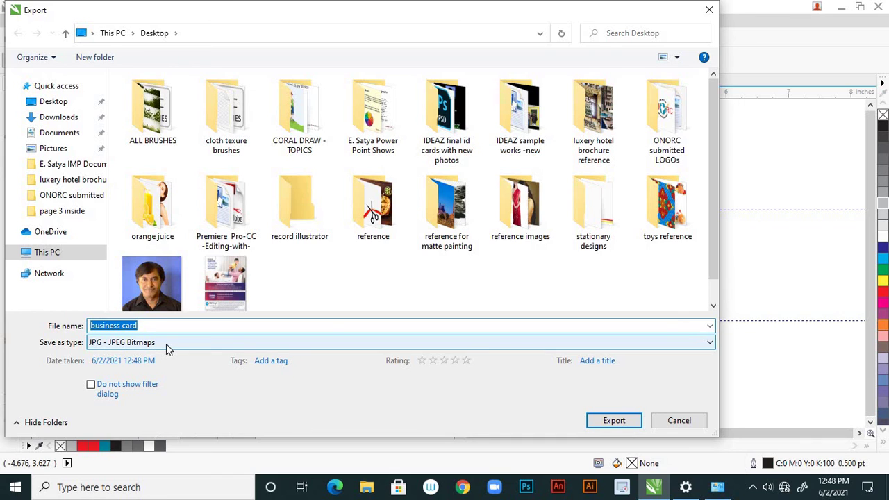
left_click(94, 392)
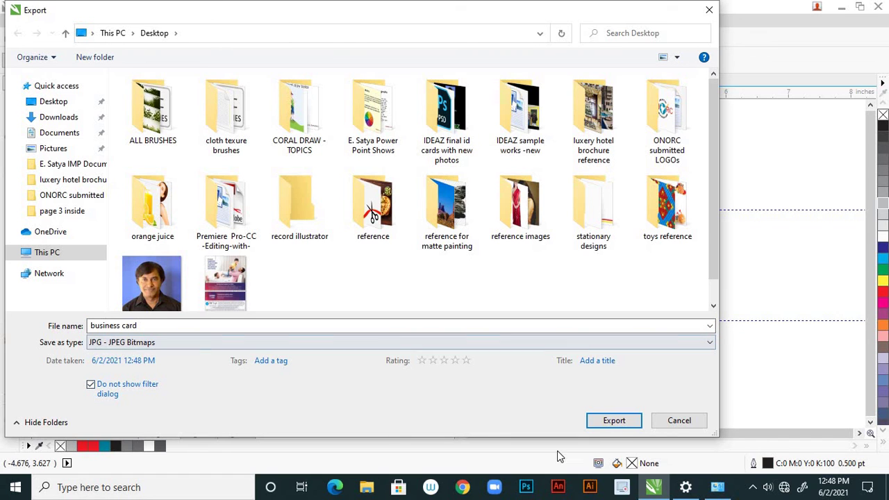
left_click(612, 422)
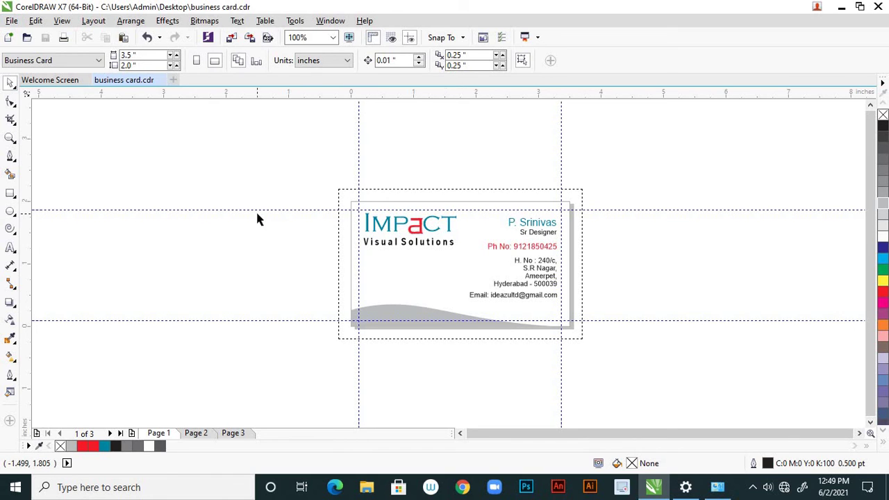
Re-export the card to business card.jpg, confirming the overwrite of the existing file
left_click(12, 20)
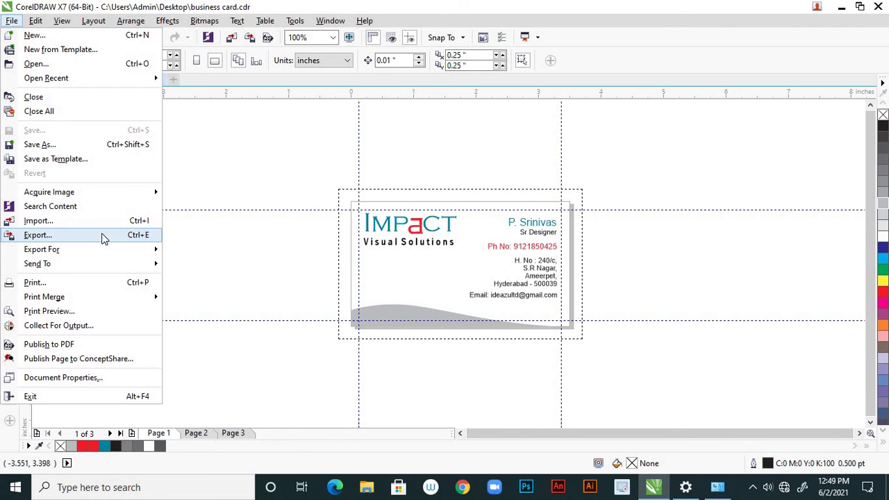
left_click(37, 235)
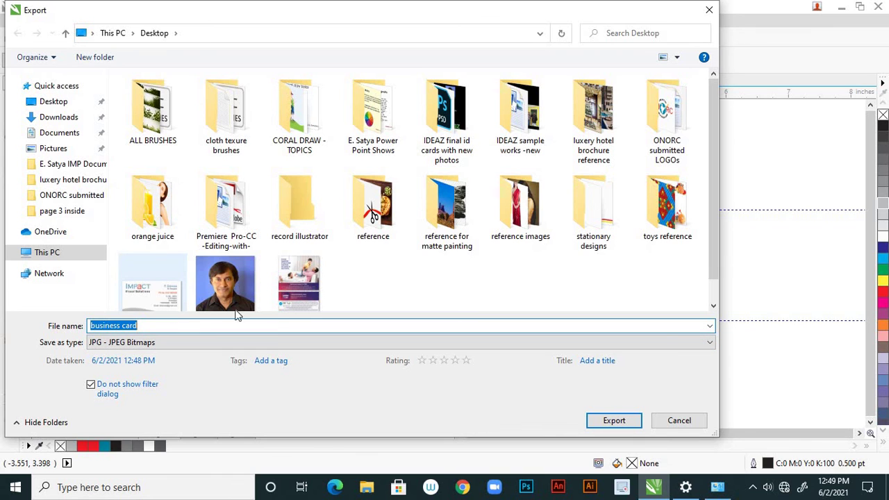
scroll(436, 251, "down", 1)
scroll(437, 251, "up", 1)
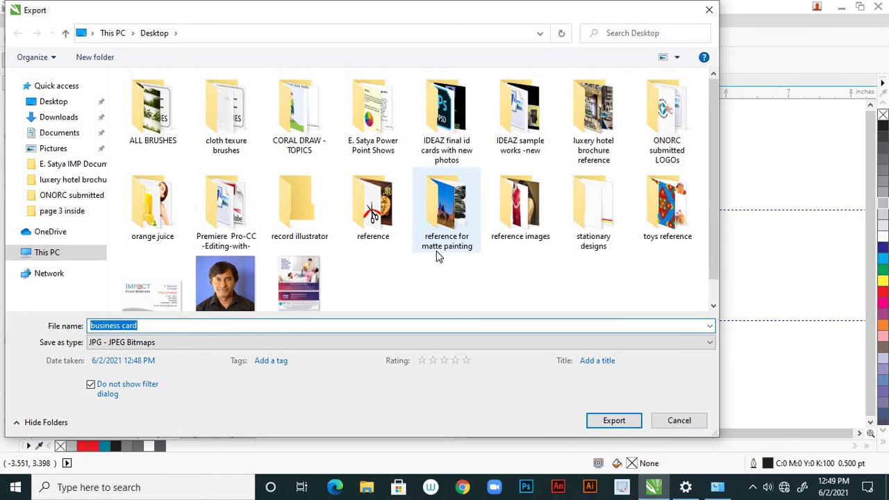
left_click(604, 423)
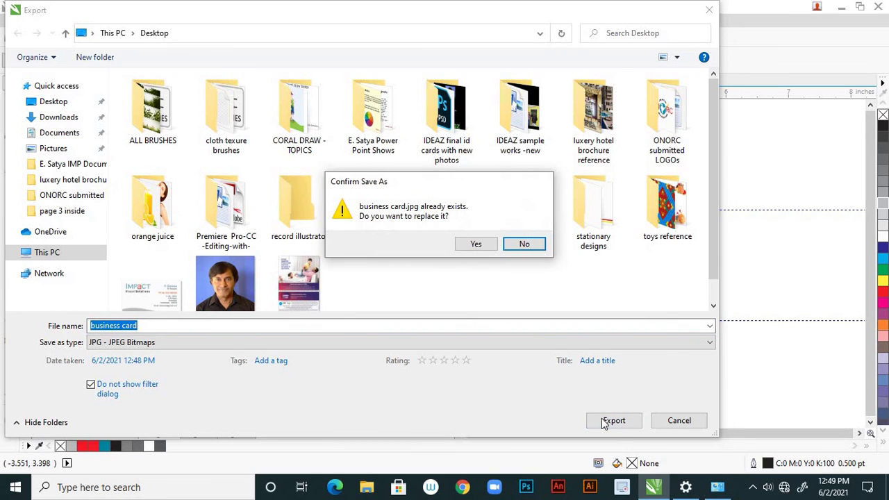
left_click(476, 244)
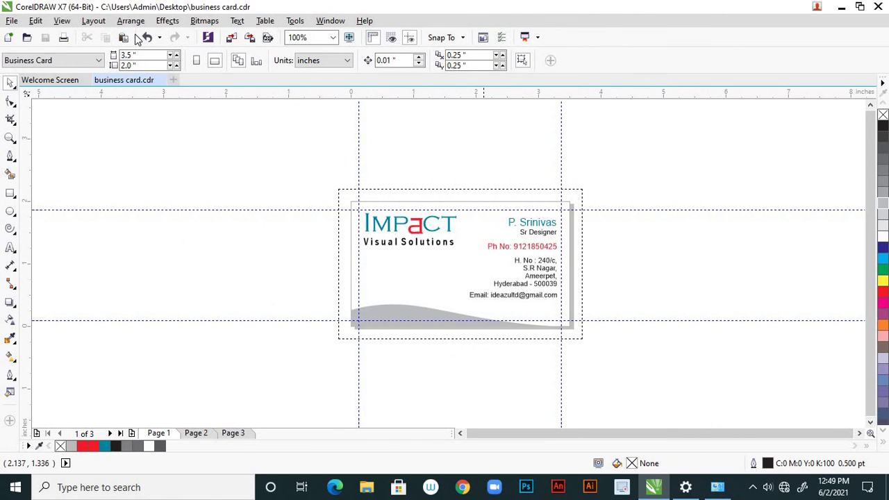
left_click(11, 20)
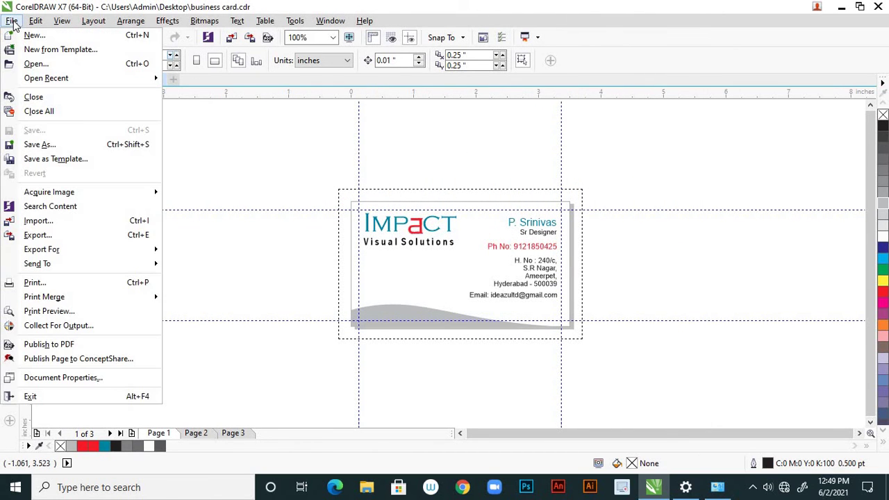
Export all card pages as PDF - Adobe Portable Document Format
left_click(102, 238)
left_click(154, 343)
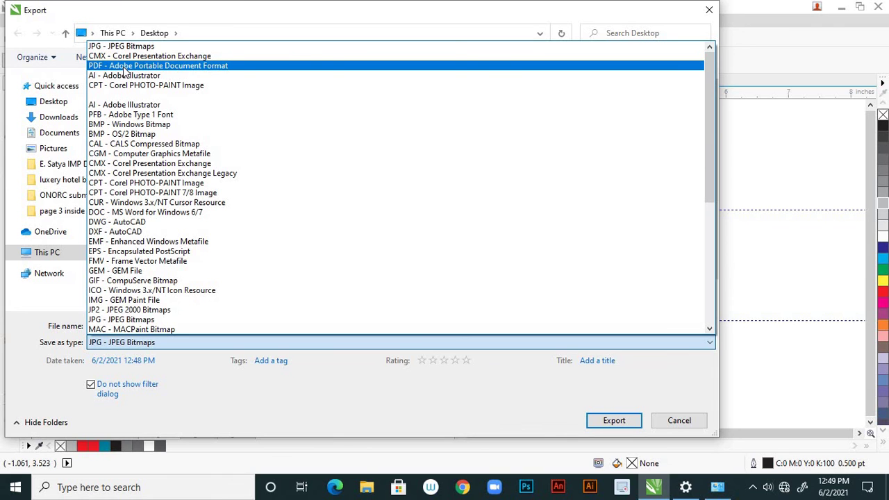
left_click(125, 67)
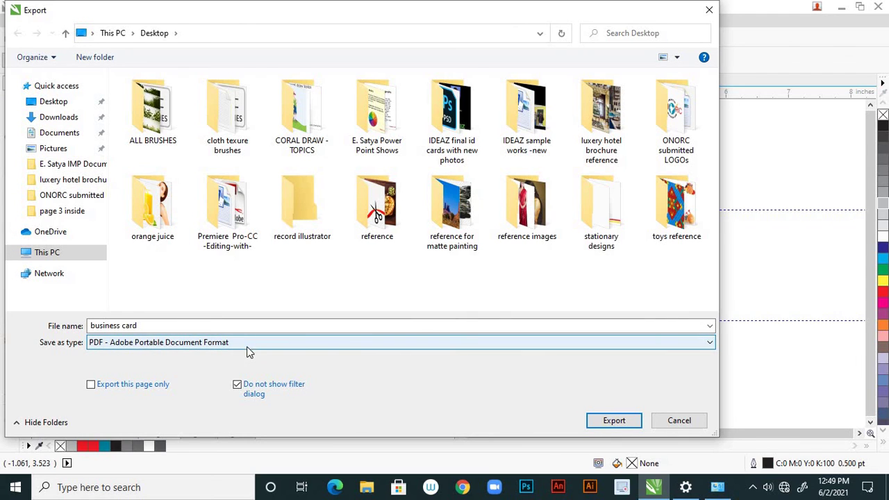
left_click(603, 424)
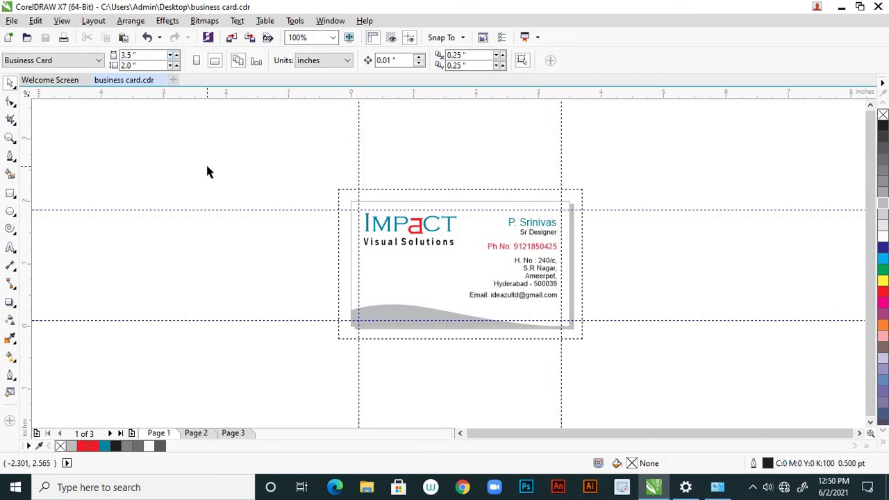
Export again to business card.pdf, confirming replacement of the earlier PDF
left_click(13, 21)
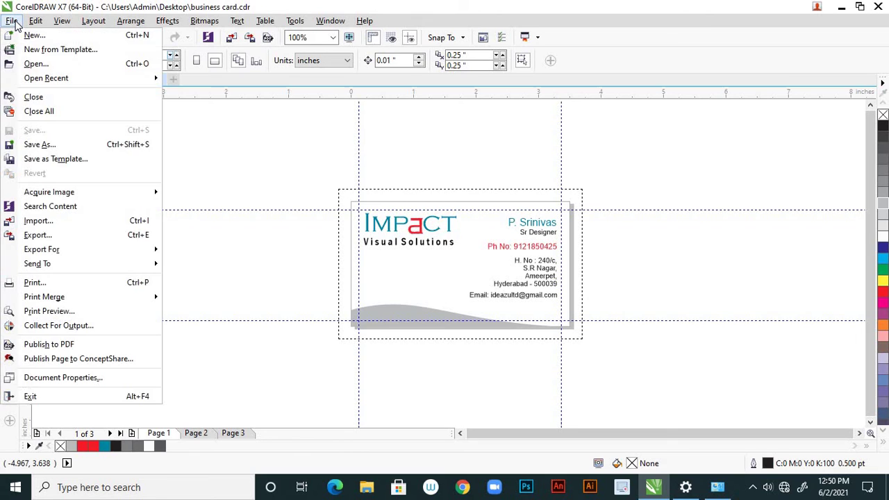
left_click(94, 237)
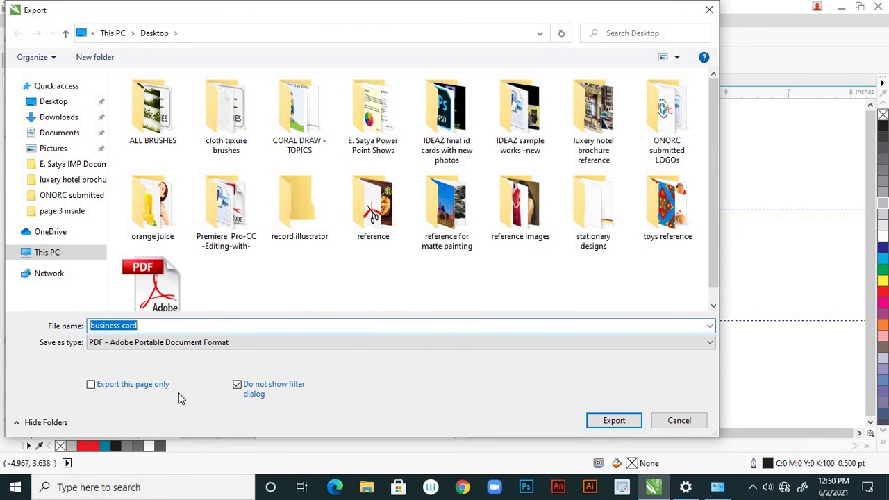
left_click(604, 424)
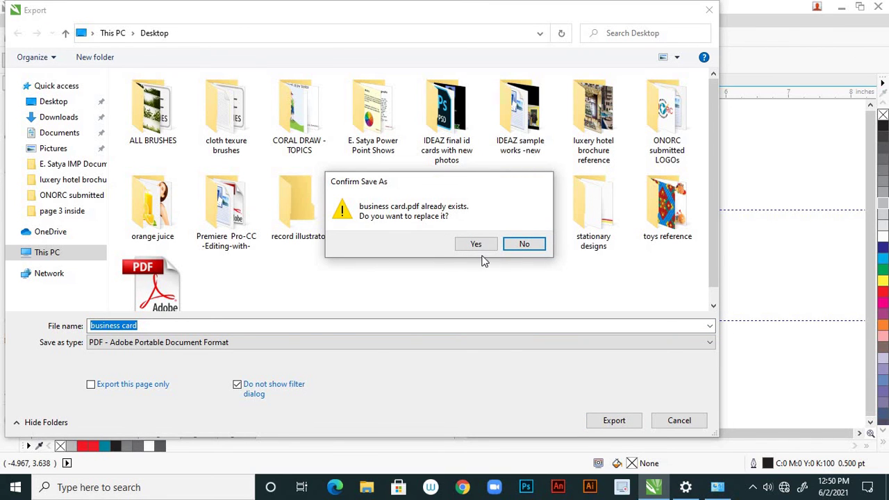
left_click(473, 246)
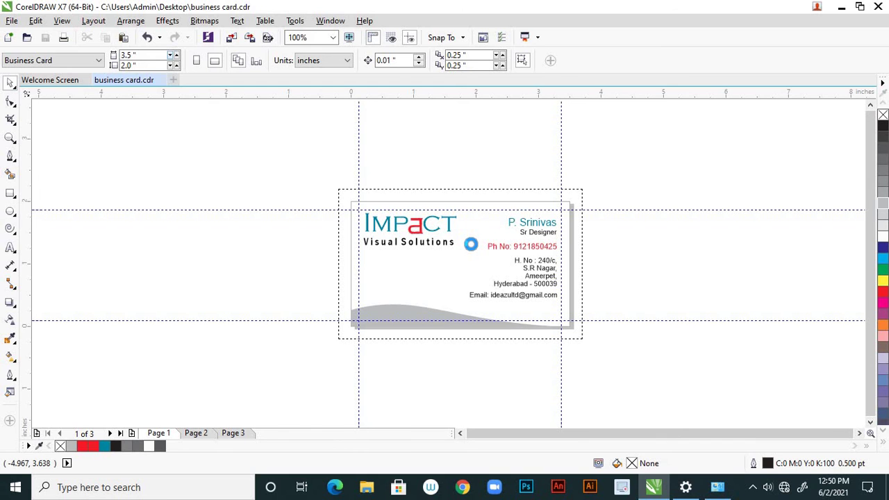
Open business card.pdf in Adobe Reader, maximised, with page thumbnails shown at 100% zoom
left_click(841, 7)
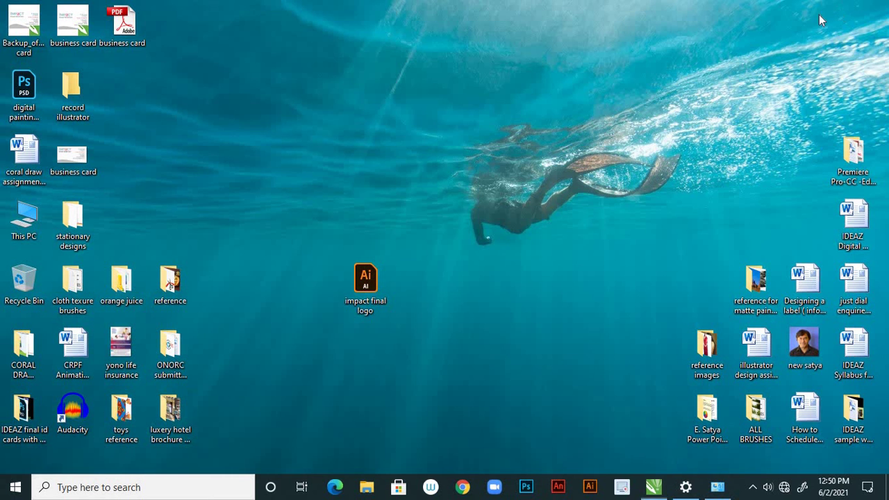
double_click(124, 24)
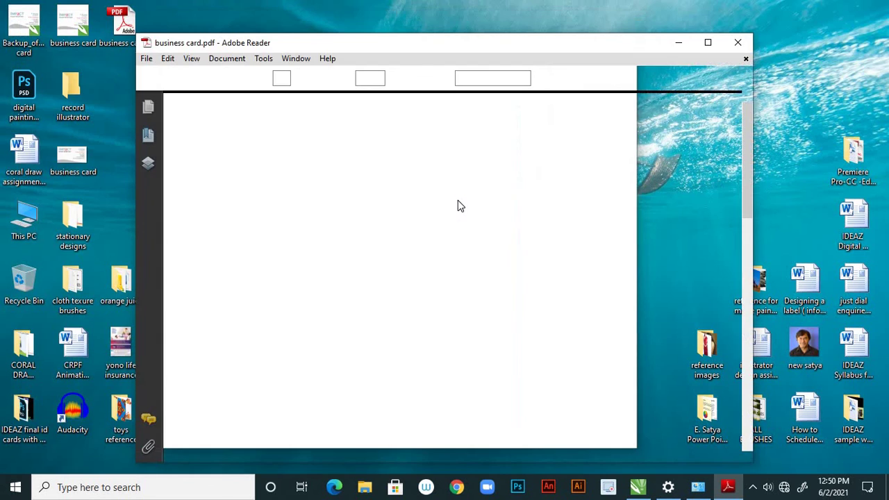
left_click(707, 42)
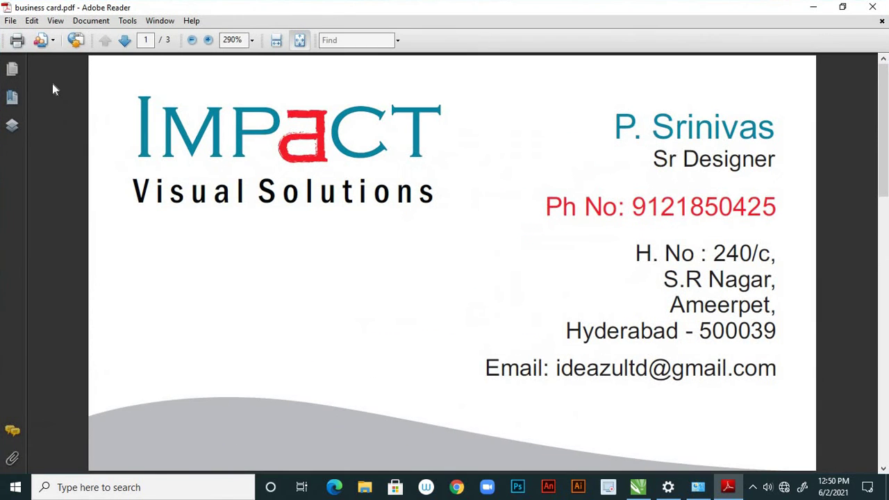
left_click(12, 70)
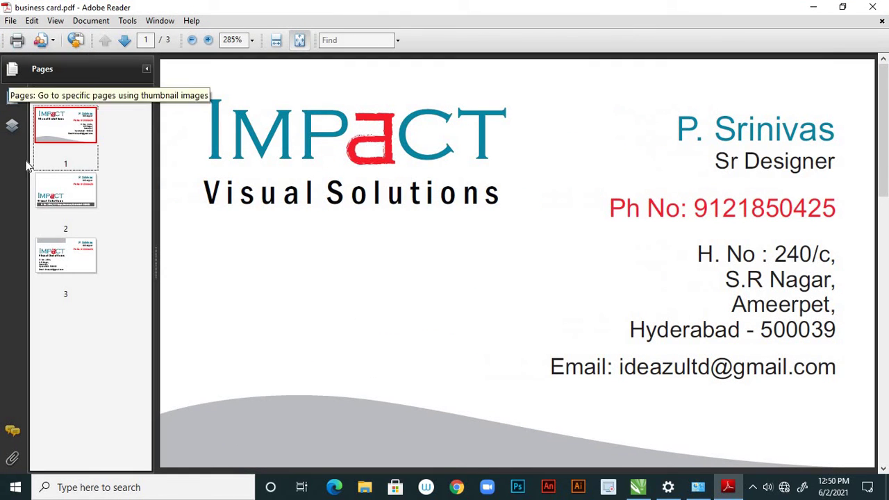
left_click(251, 39)
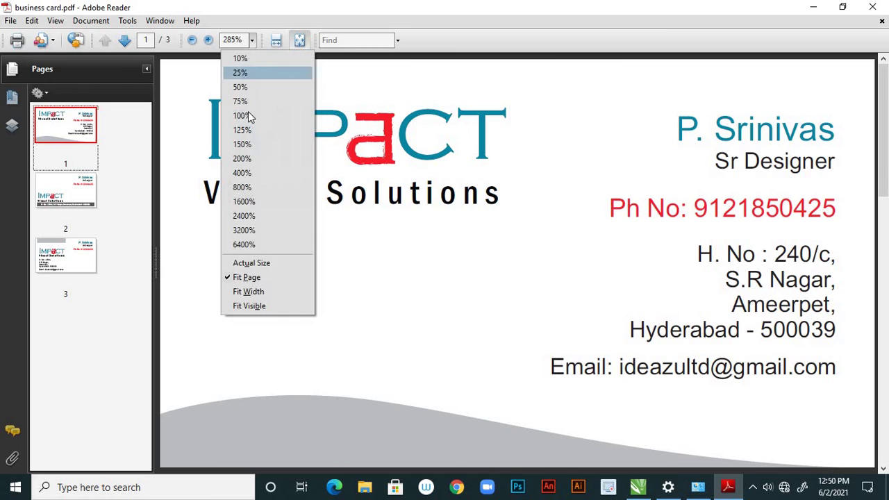
left_click(242, 115)
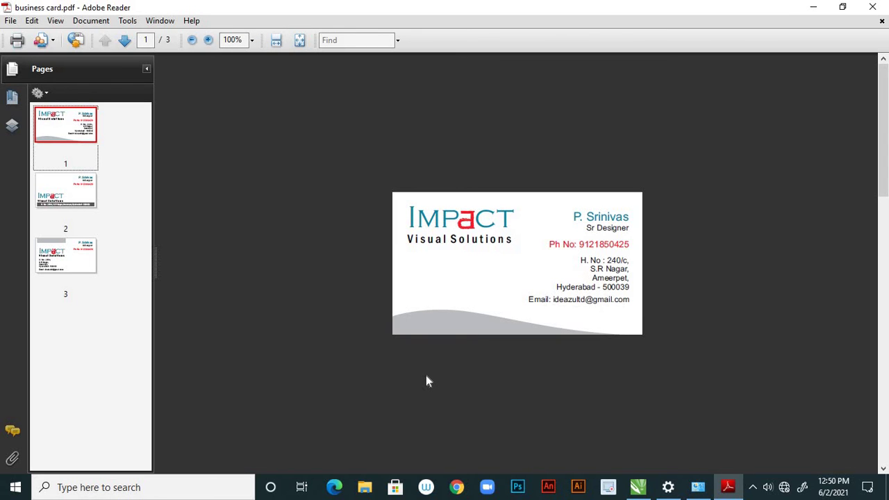
Review pages 1–3, including page 3's grey bar, then close Adobe Reader
left_click(93, 194)
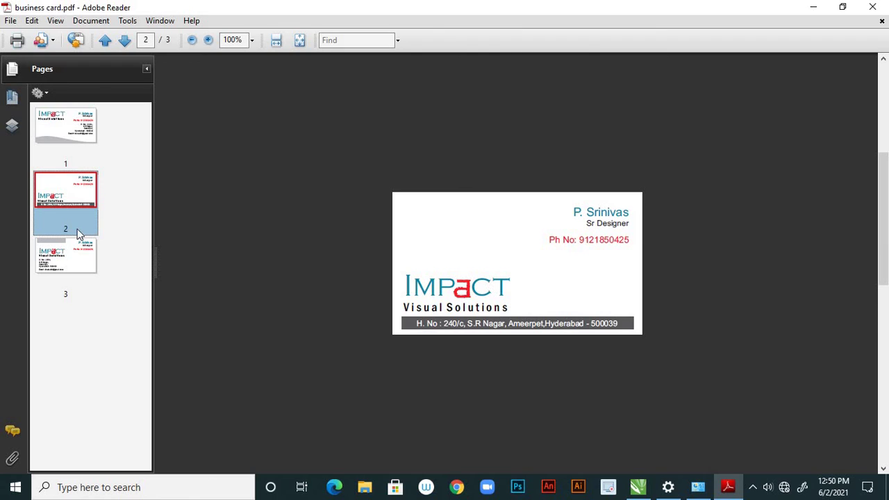
left_click(82, 261)
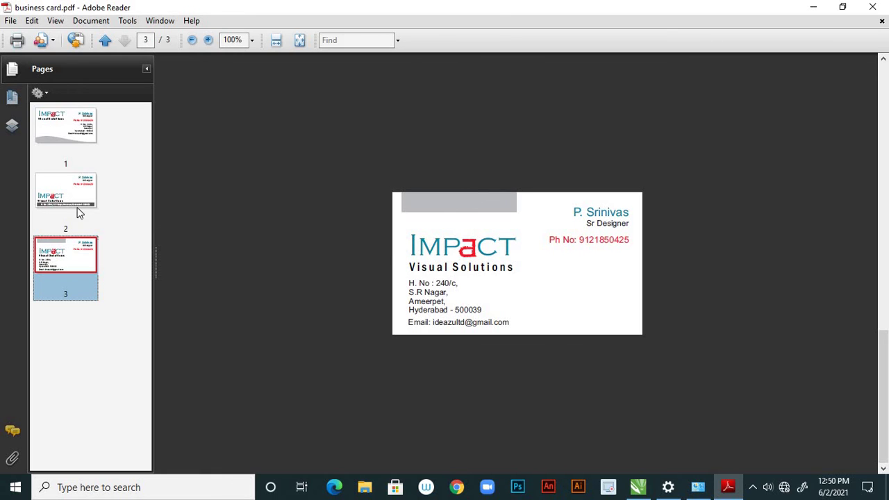
left_click(80, 200)
left_click(92, 125)
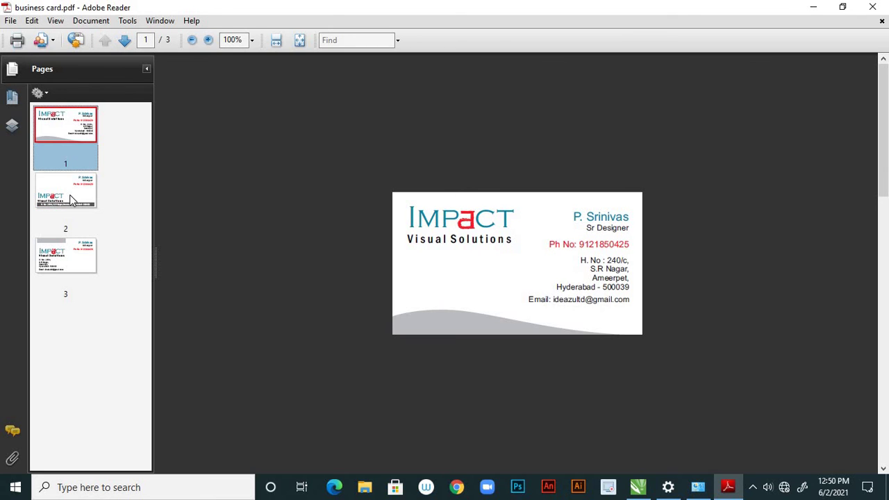
left_click(72, 198)
left_click(78, 245)
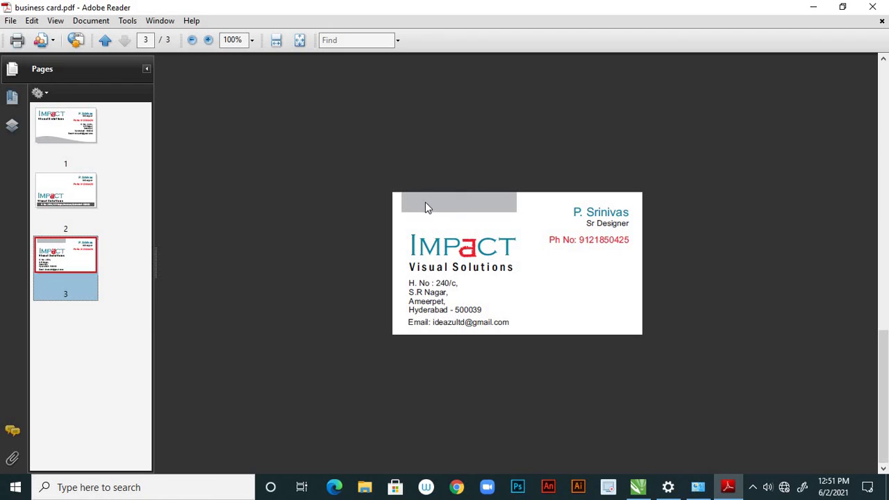
left_click(882, 21)
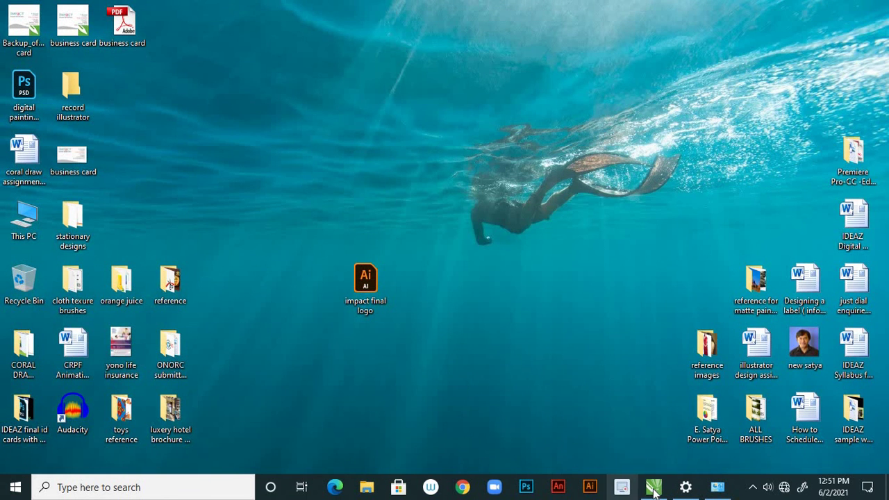
On page 3, place a vertical guideline at the grey top bar's left edge
left_click(653, 487)
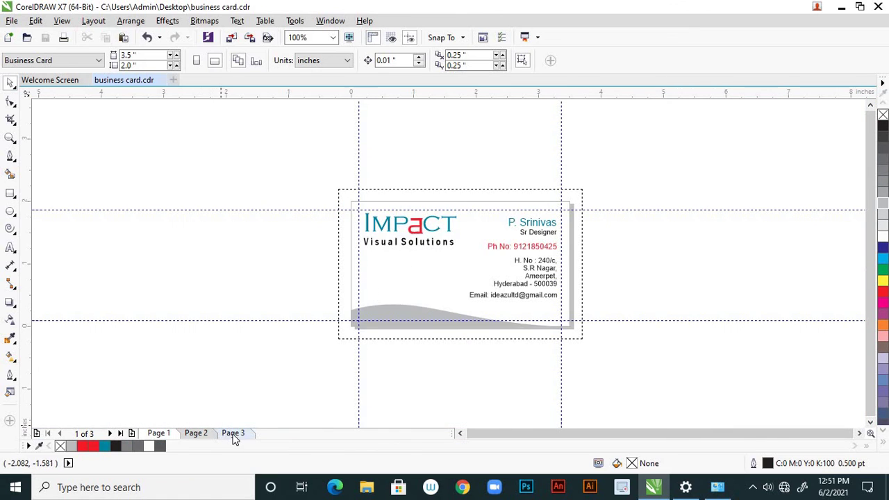
left_click(234, 433)
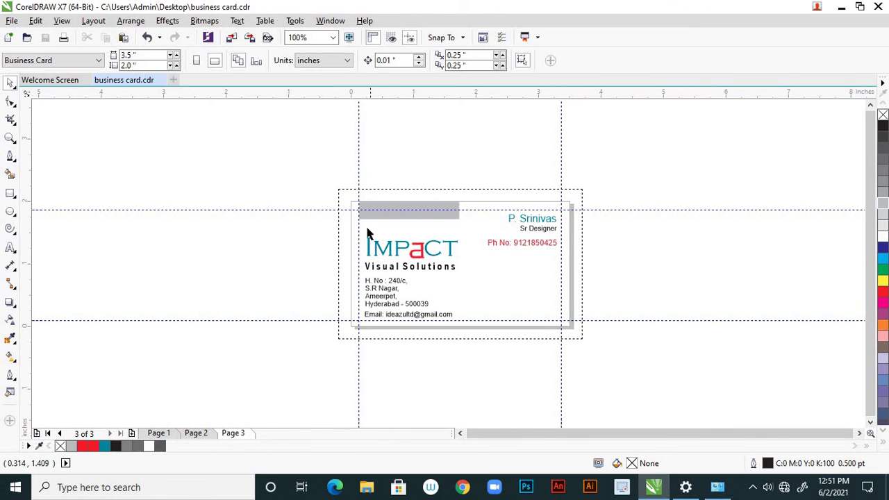
scroll(368, 236, "up", 1)
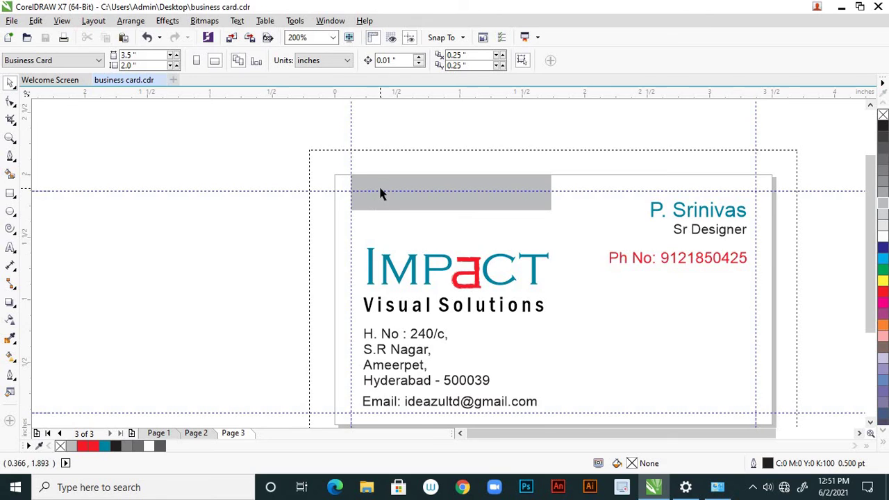
scroll(381, 193, "up", 1)
left_click(354, 215)
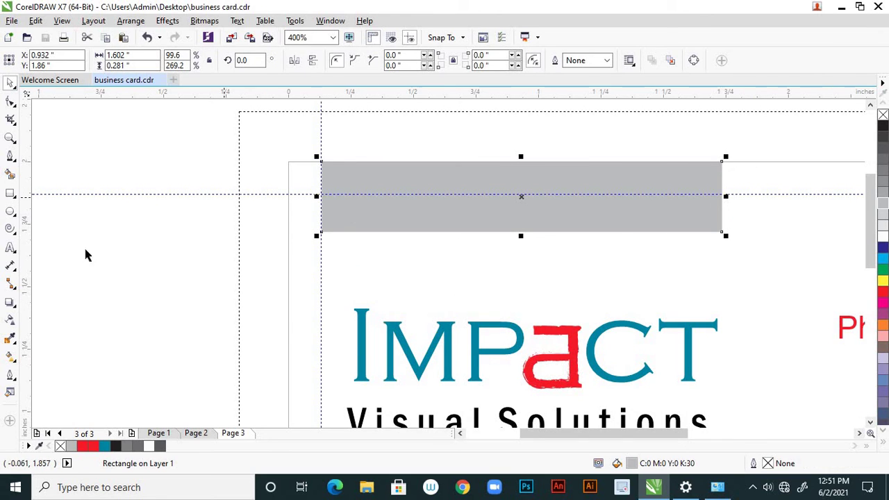
left_click_drag(21, 261, 353, 314)
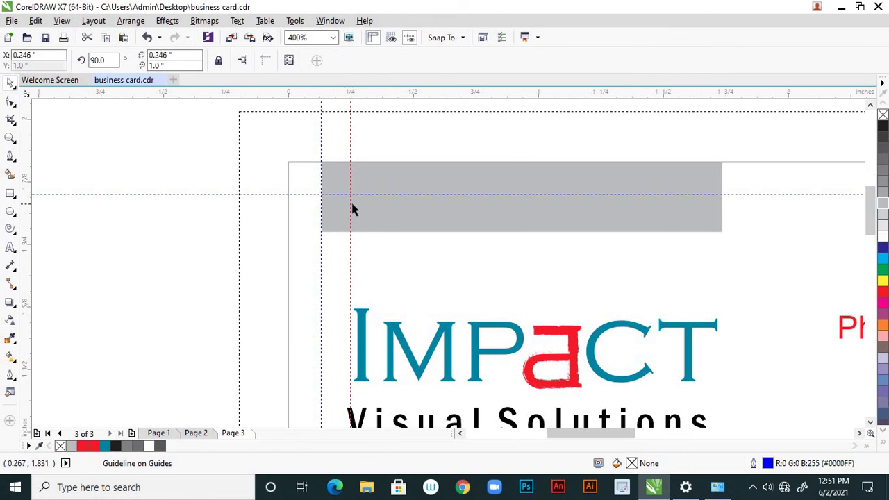
Snap the grey bar's left edge onto the guideline, trimming it to 1.487 inches wide
scroll(353, 208, "up", 2)
left_click(367, 217)
left_click_drag(216, 171, 331, 178)
scroll(329, 175, "up", 2)
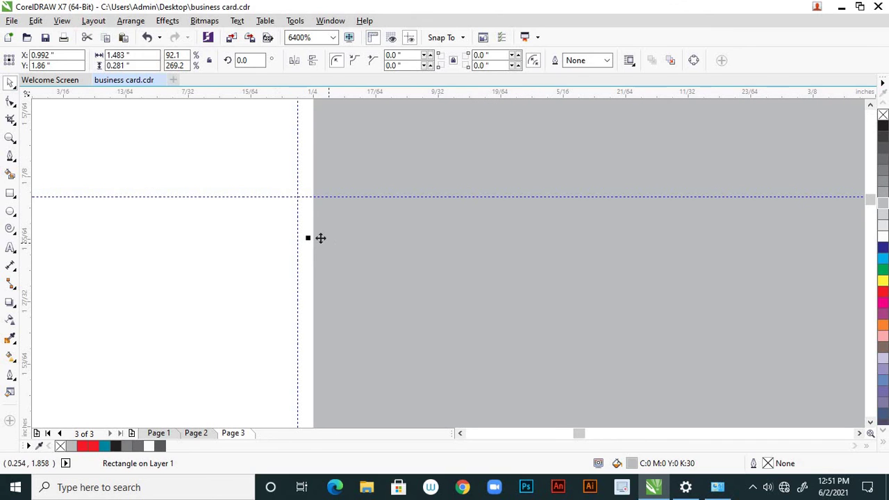
left_click_drag(306, 238, 294, 238)
scroll(331, 223, "down", 3)
scroll(333, 224, "down", 2)
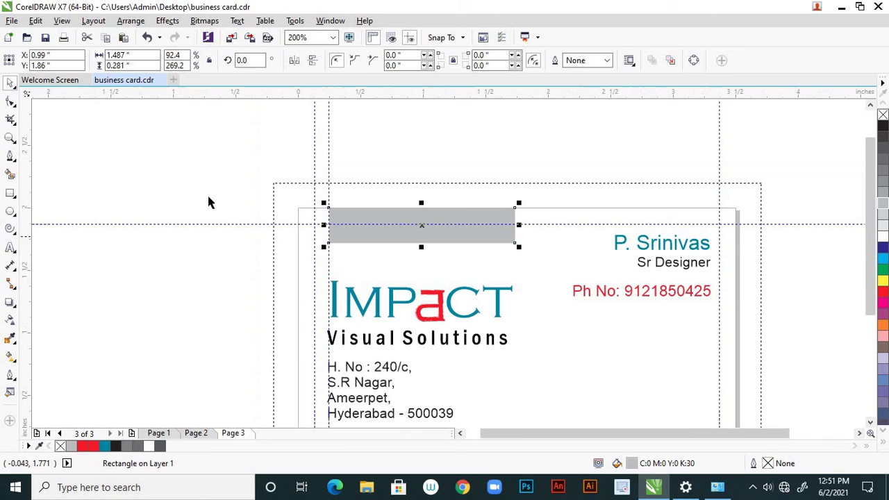
left_click(166, 152)
scroll(389, 246, "down", 1)
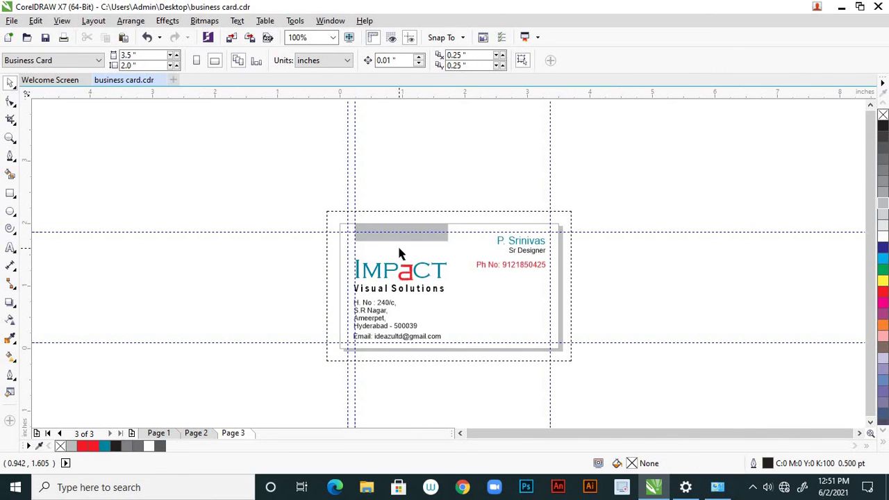
Re-export the three-page cards as business card.pdf, overwriting the existing file
left_click(13, 21)
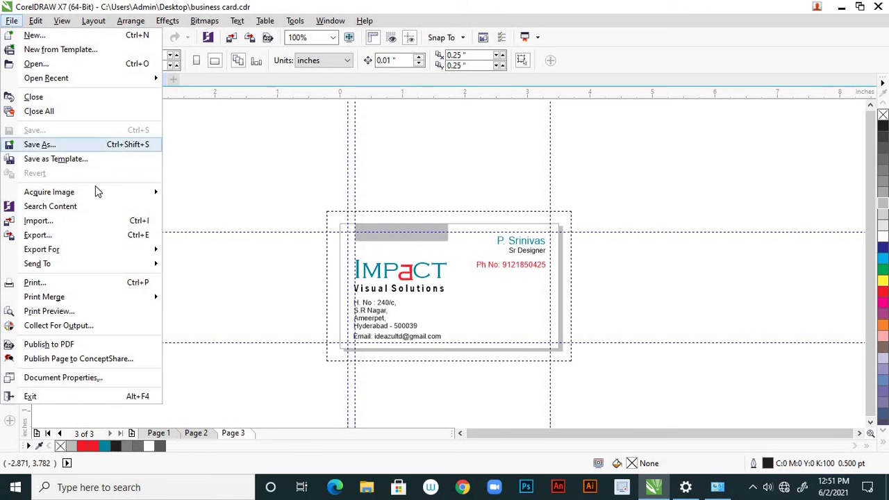
left_click(88, 240)
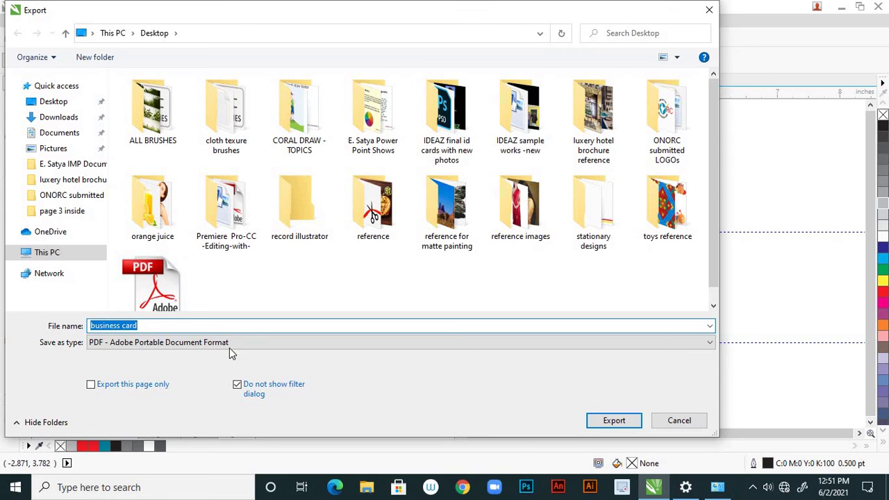
left_click(605, 420)
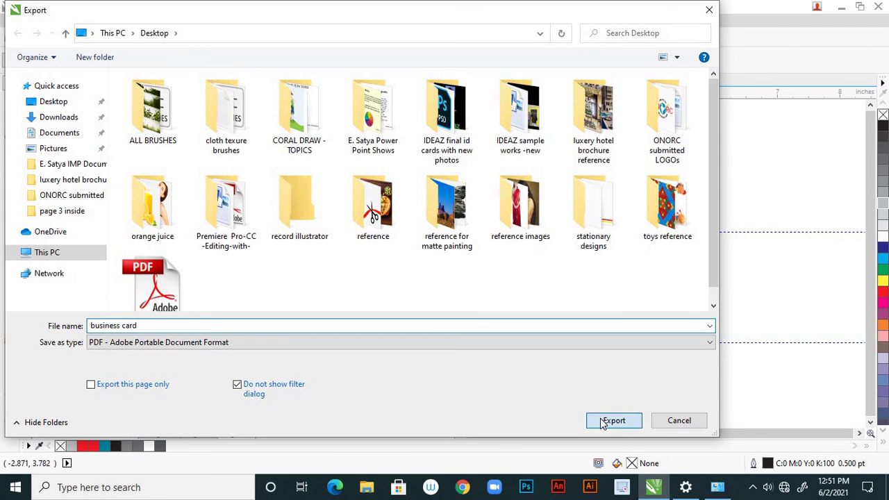
left_click(474, 247)
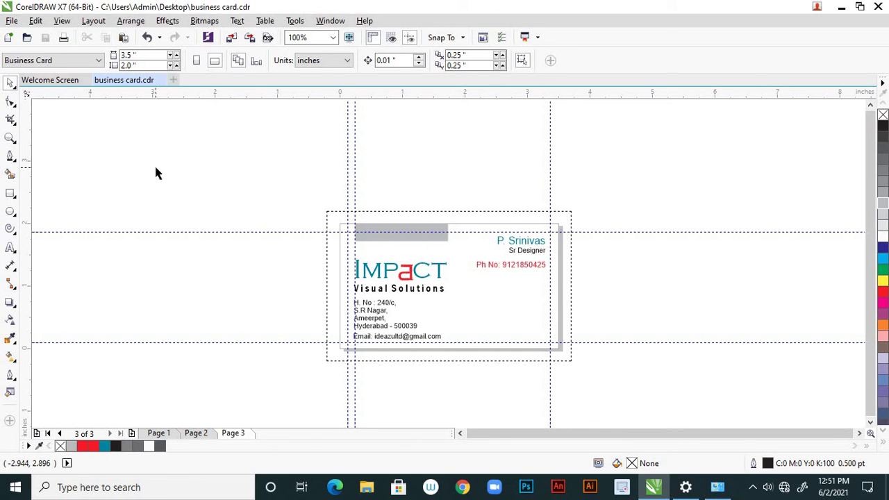
Open business card.pdf from the desktop in Adobe Reader, maximized at 100% zoom
left_click(840, 6)
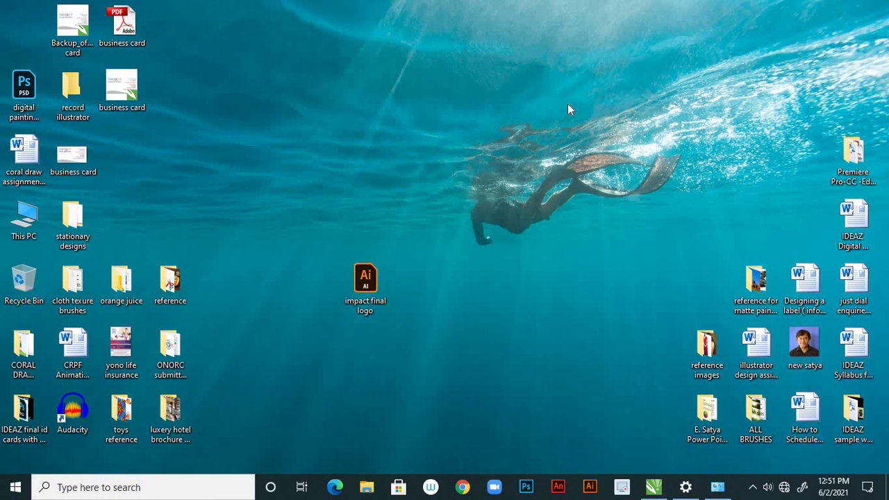
double_click(131, 31)
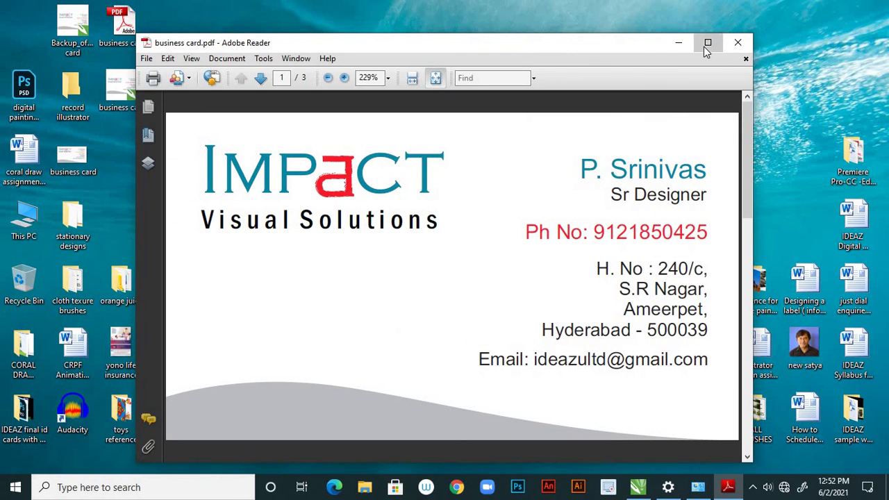
left_click(705, 40)
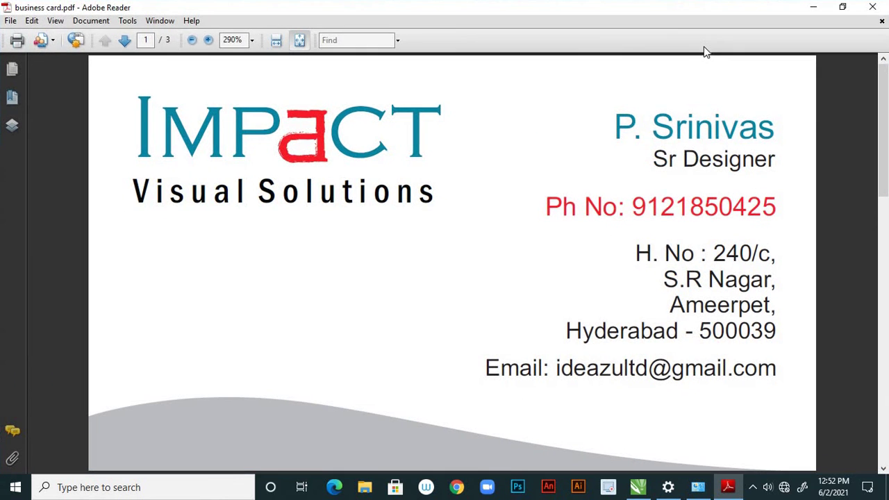
left_click(252, 40)
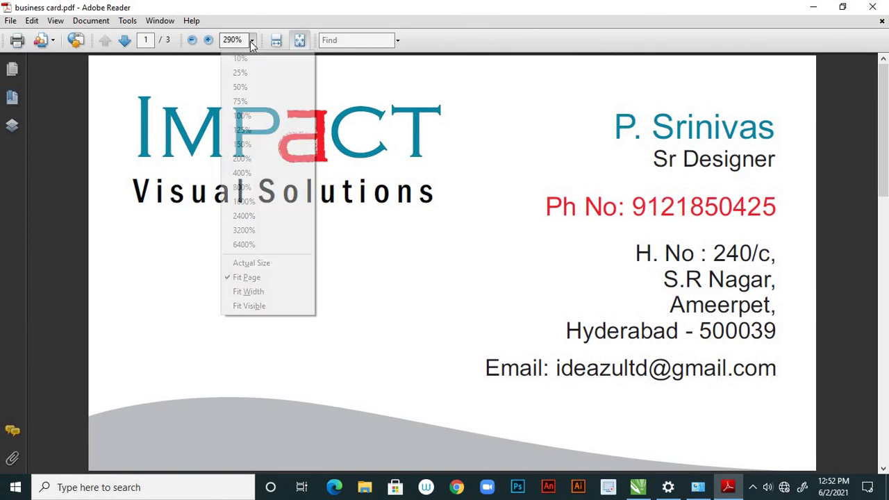
left_click(252, 116)
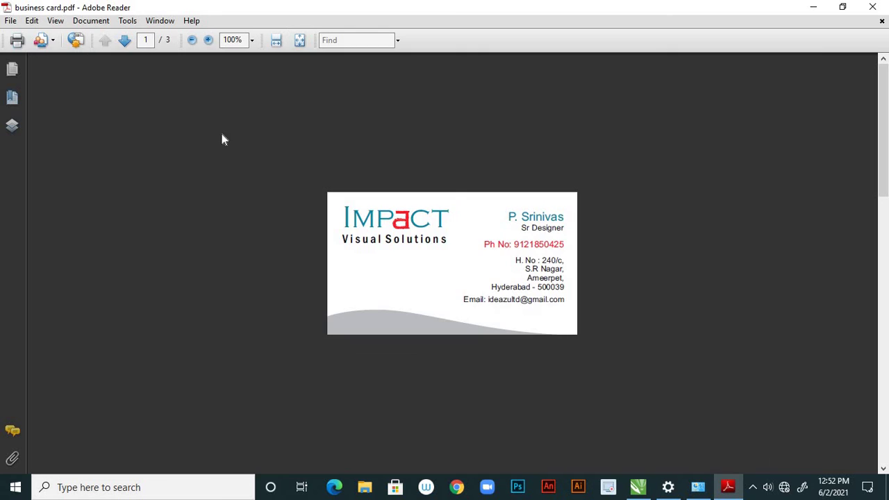
Step through pages 1–3 via the page thumbnails, checking page 3's grey bar alignment
left_click(13, 70)
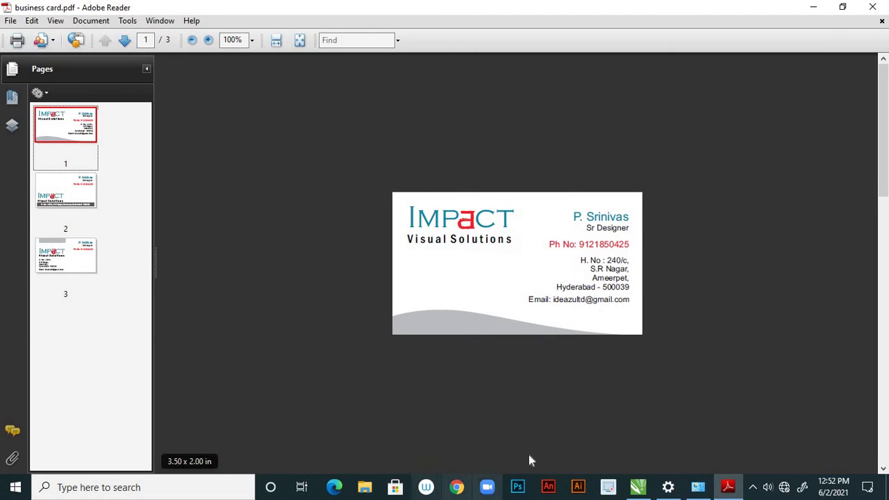
left_click(68, 187)
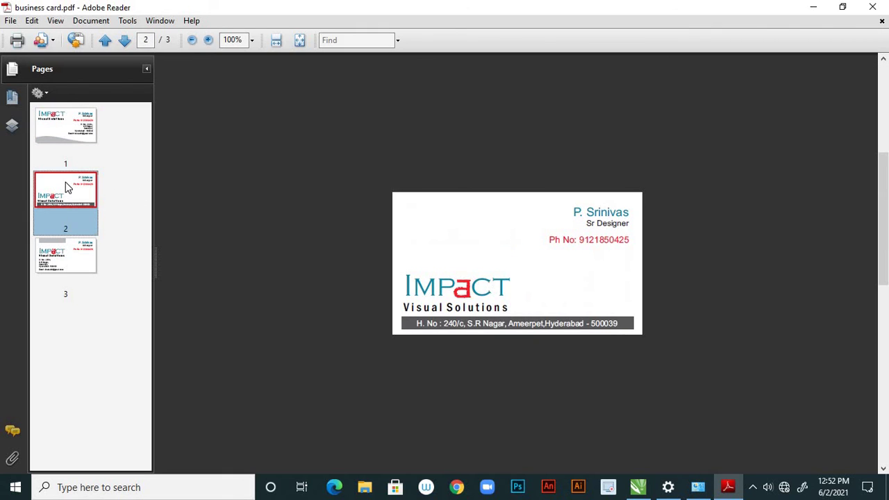
left_click(69, 263)
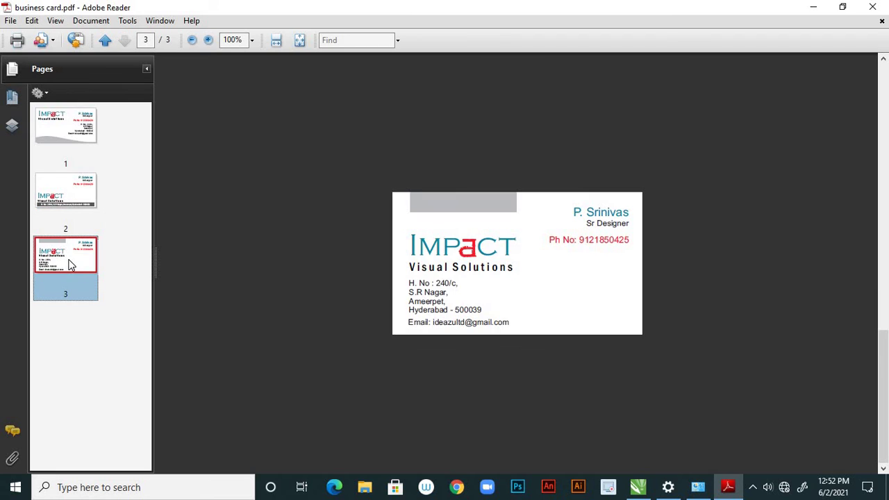
left_click(83, 135)
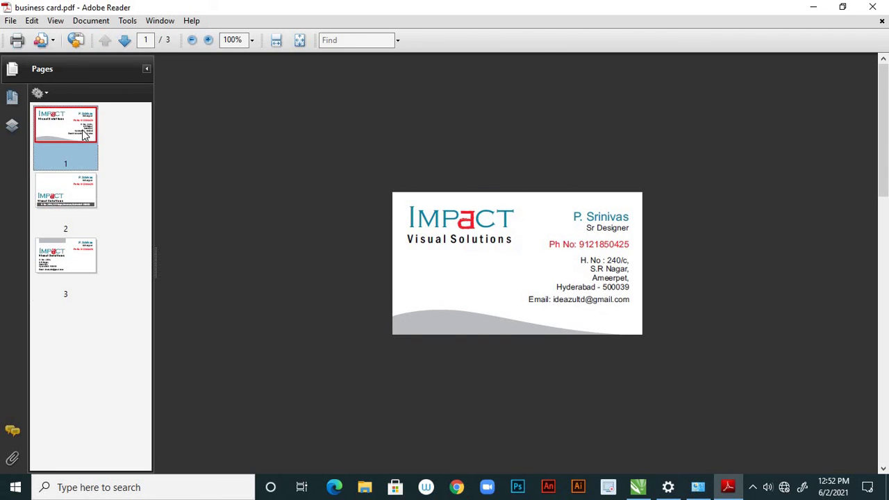
left_click(83, 196)
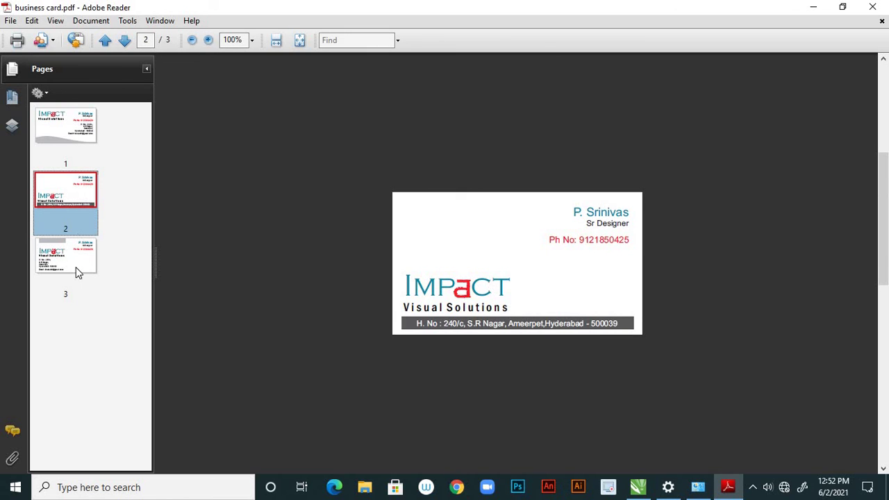
left_click(75, 260)
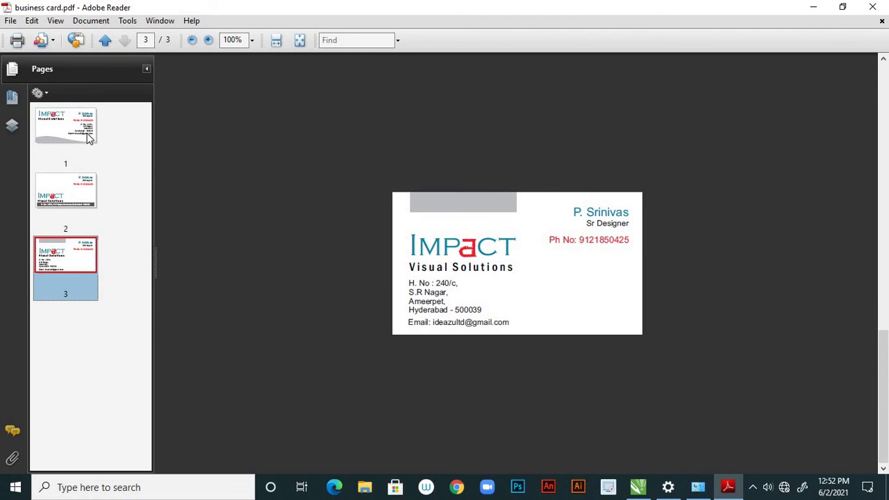
left_click(638, 487)
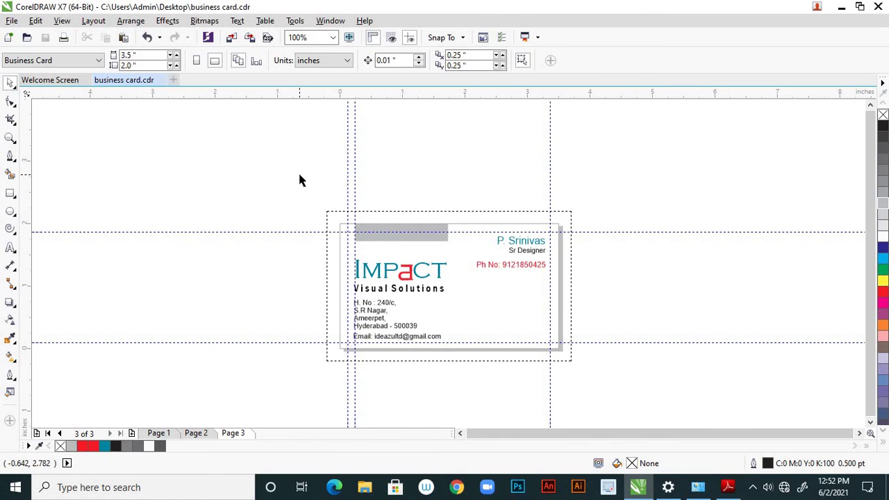
Display Page 1's card front with the IMPACT logo and grey wave
left_click(166, 434)
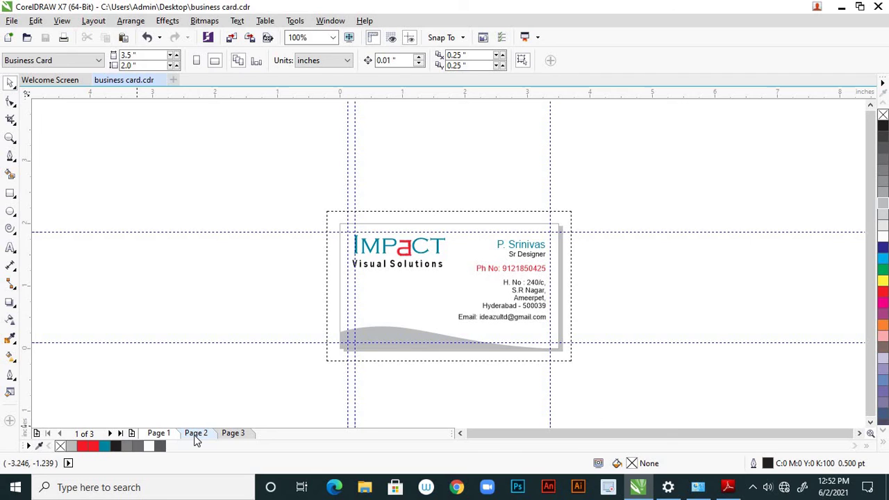